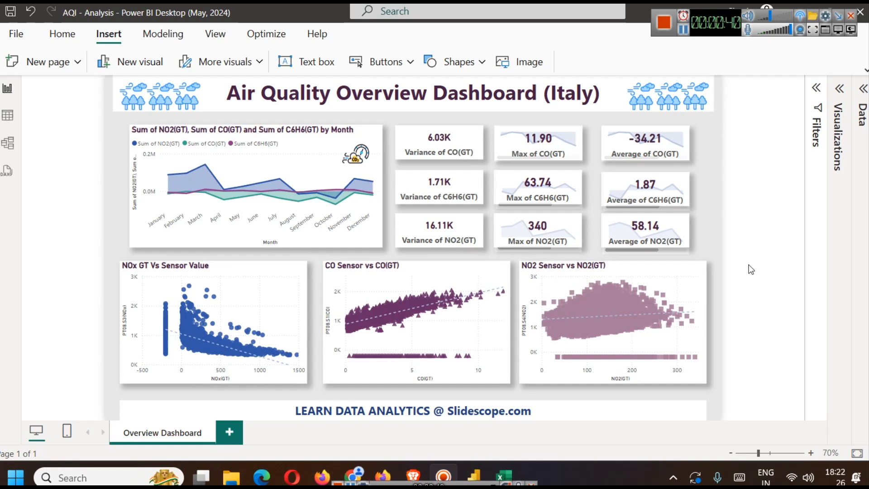
- Switch to the browser and review the UCI Air Quality page's dataset information and variable descriptions
{"action": "left_click", "coordinate": [413, 475]}
{"action": "scroll", "coordinate": [339, 321], "scroll_direction": "up", "scroll_amount": 6}
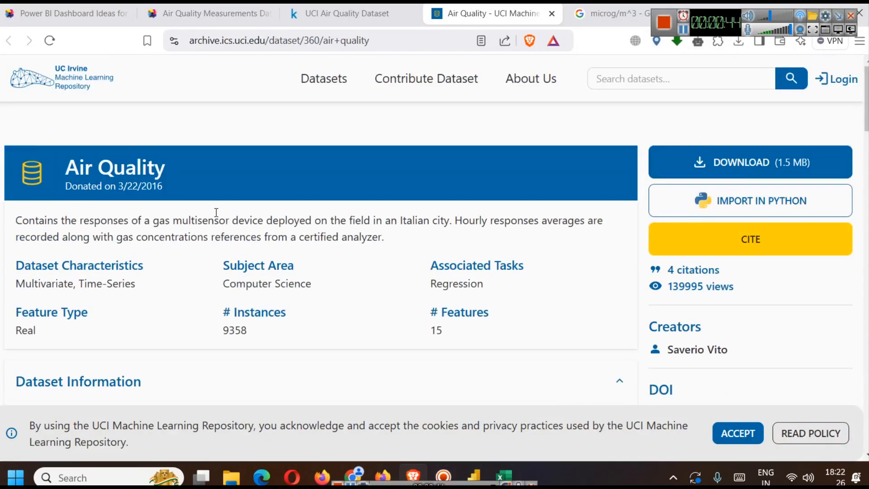
{"action": "scroll", "coordinate": [299, 201], "scroll_direction": "down", "scroll_amount": 5}
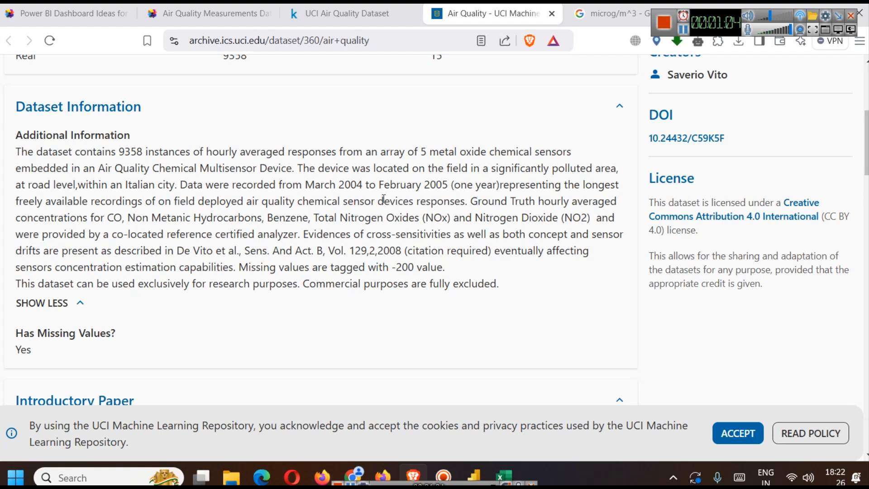
{"action": "scroll", "coordinate": [374, 234], "scroll_direction": "down", "scroll_amount": 10}
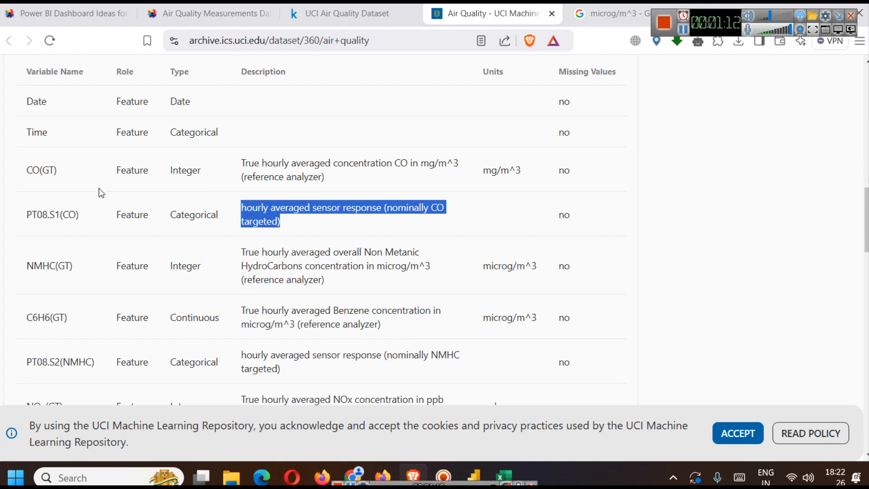
{"action": "left_click", "coordinate": [473, 475]}
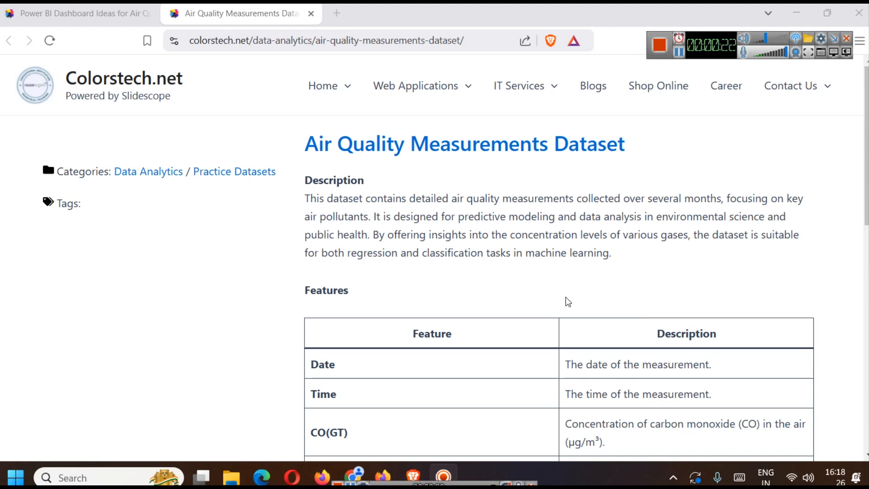
- Review the features on the Air Quality Measurements Dataset page and open its UCI and Kaggle dataset links in new tabs
{"action": "scroll", "coordinate": [568, 302], "scroll_direction": "down", "scroll_amount": 3}
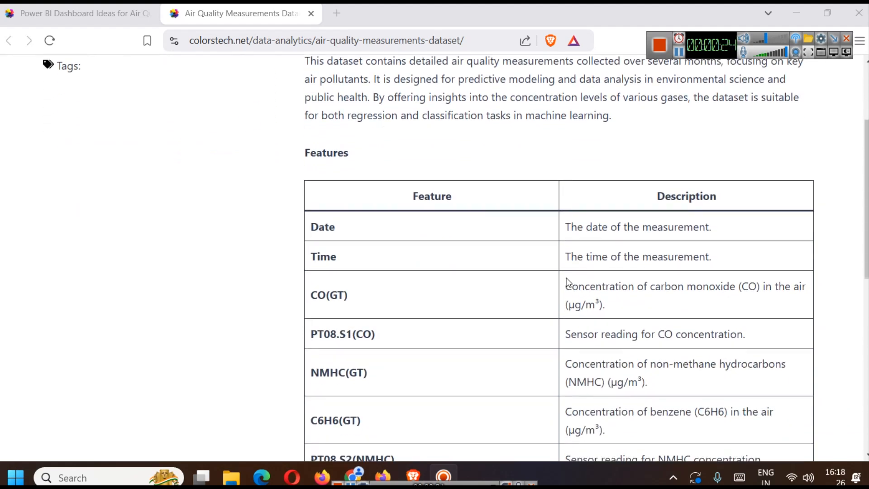
{"action": "scroll", "coordinate": [568, 283], "scroll_direction": "down", "scroll_amount": 2}
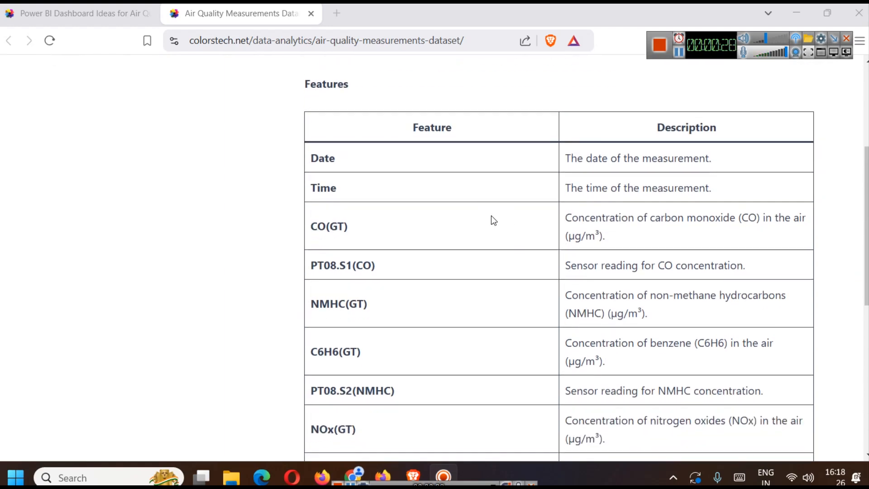
{"action": "scroll", "coordinate": [561, 257], "scroll_direction": "up", "scroll_amount": 2}
{"action": "scroll", "coordinate": [561, 256], "scroll_direction": "down", "scroll_amount": 10}
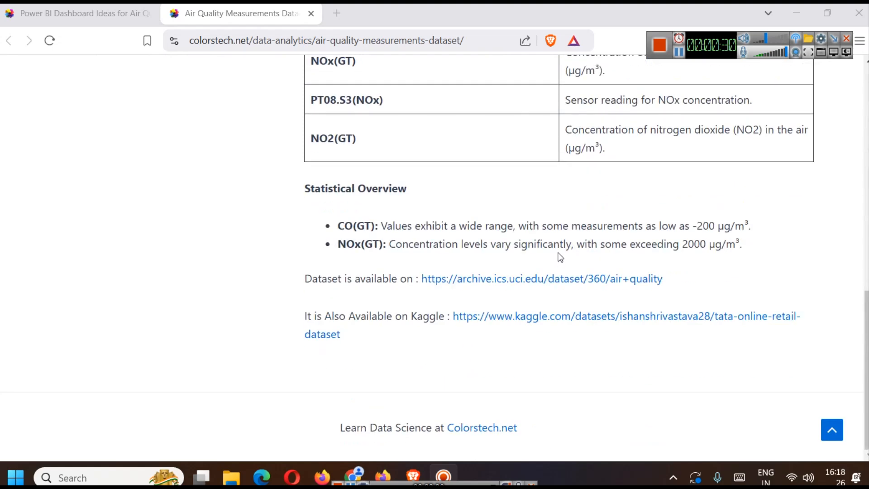
{"action": "middle_click", "coordinate": [537, 279]}
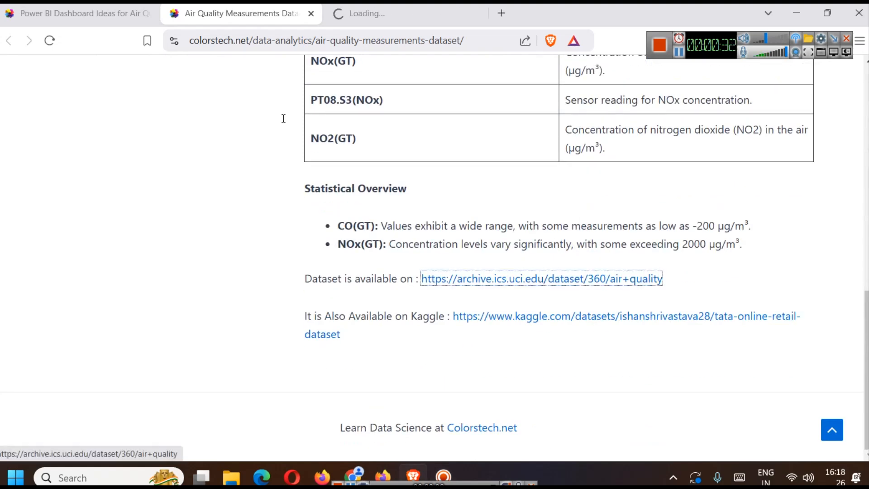
{"action": "middle_click", "coordinate": [523, 320]}
{"action": "left_click", "coordinate": [379, 7]}
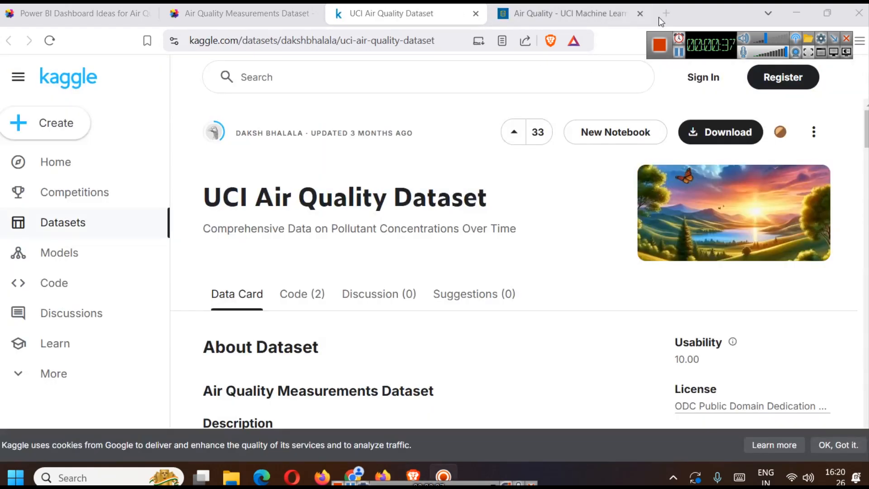
- Examine the UCI Air Quality page's dataset information and Variables Table, including variable types, descriptions and units
{"action": "left_click", "coordinate": [558, 6]}
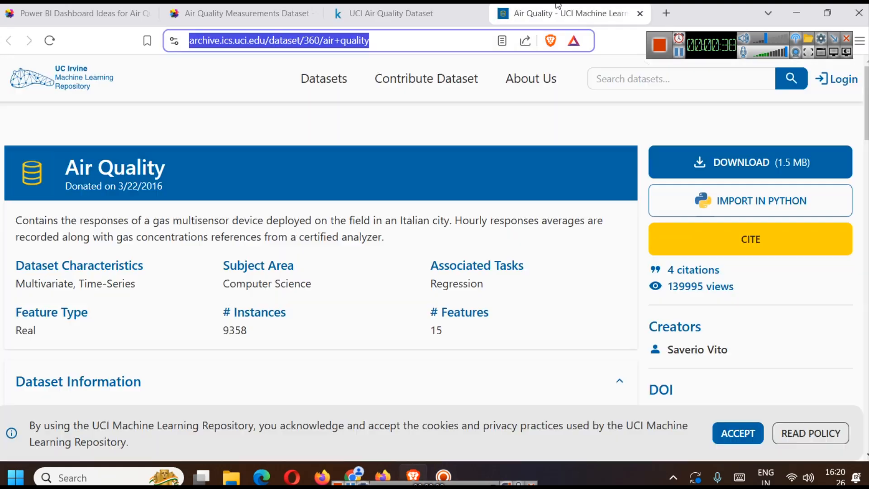
{"action": "scroll", "coordinate": [375, 259], "scroll_direction": "down", "scroll_amount": 2}
{"action": "scroll", "coordinate": [374, 260], "scroll_direction": "down", "scroll_amount": 2}
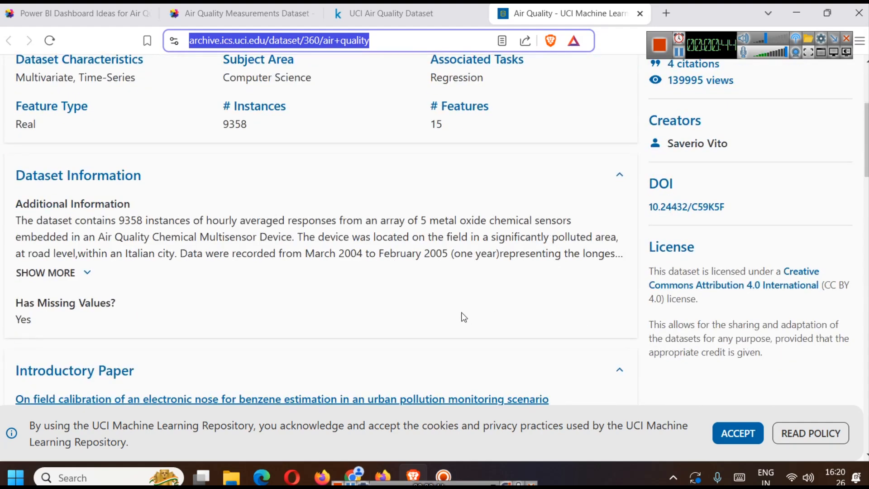
{"action": "scroll", "coordinate": [430, 234], "scroll_direction": "down", "scroll_amount": 7}
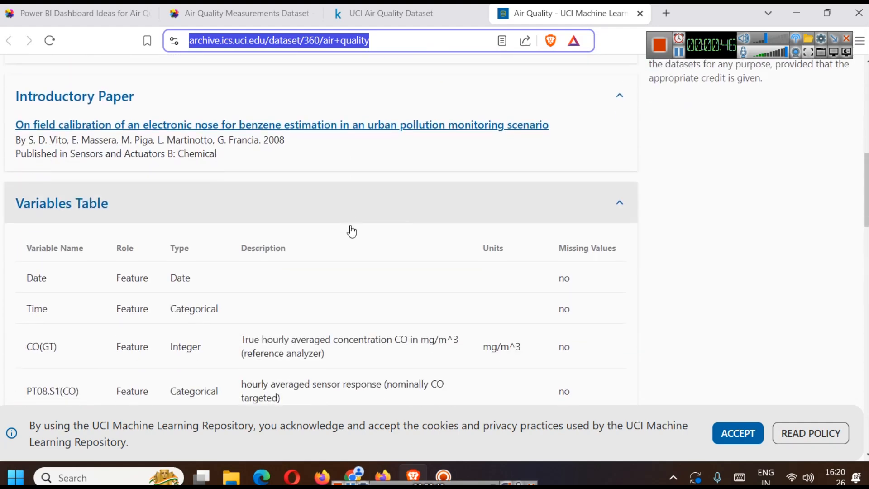
{"action": "scroll", "coordinate": [351, 231], "scroll_direction": "down", "scroll_amount": 2}
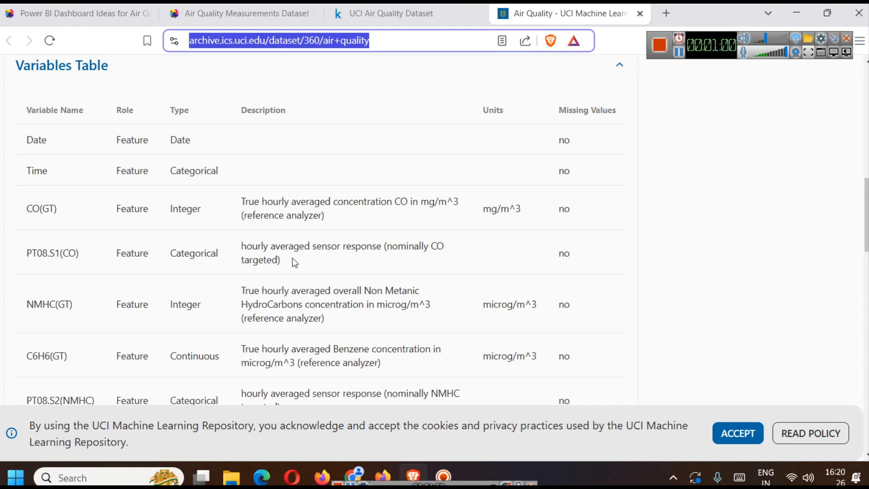
{"action": "scroll", "coordinate": [343, 259], "scroll_direction": "down", "scroll_amount": 1}
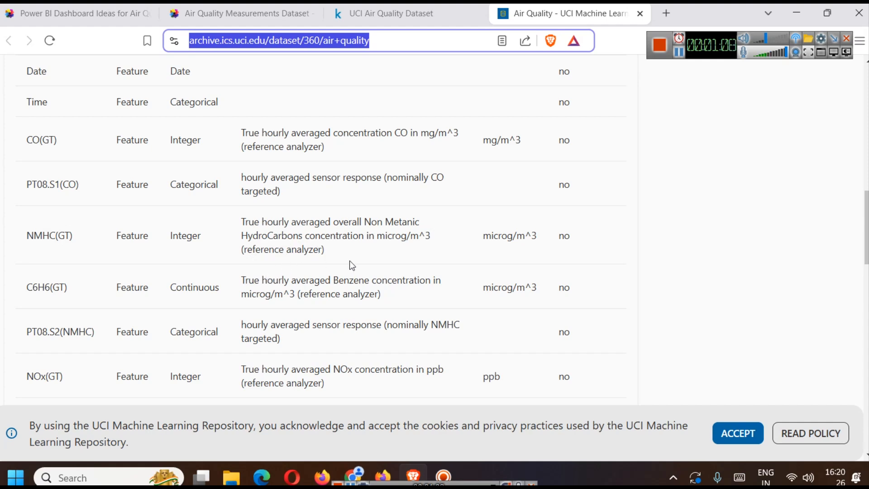
{"action": "scroll", "coordinate": [360, 239], "scroll_direction": "down", "scroll_amount": 3}
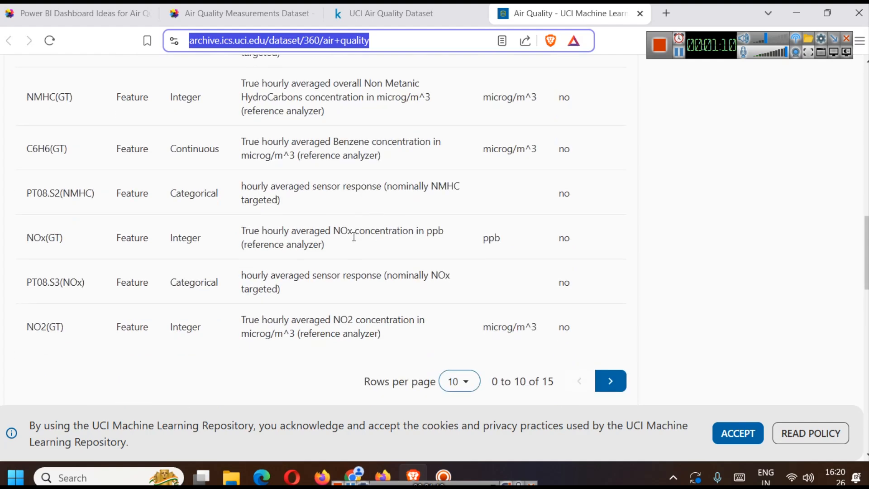
{"action": "scroll", "coordinate": [352, 235], "scroll_direction": "up", "scroll_amount": 5}
{"action": "scroll", "coordinate": [352, 236], "scroll_direction": "up", "scroll_amount": 1}
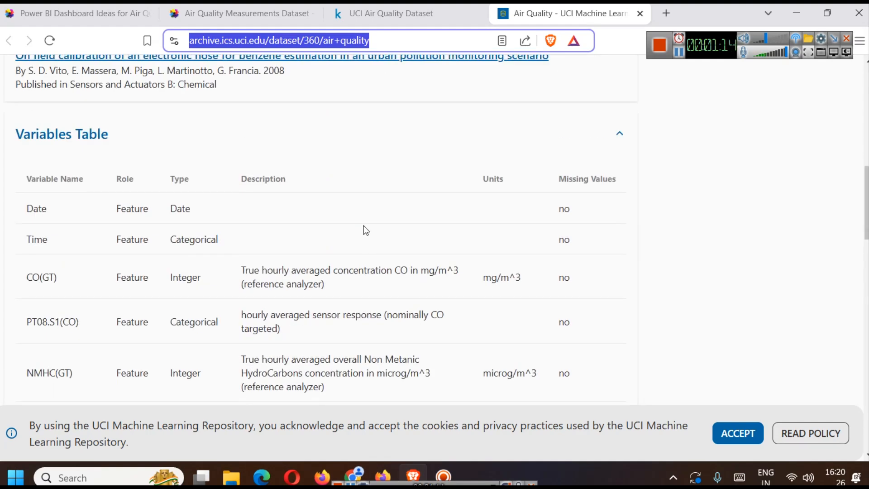
{"action": "scroll", "coordinate": [441, 198], "scroll_direction": "up", "scroll_amount": 7}
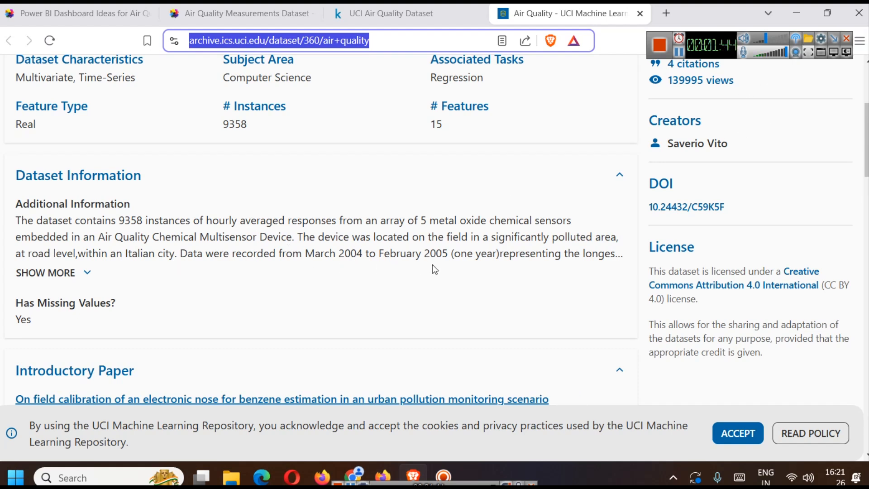
- Open AirQualityUCI.csv from the Air Quality folder on drive E in Excel
{"action": "left_click", "coordinate": [678, 53]}
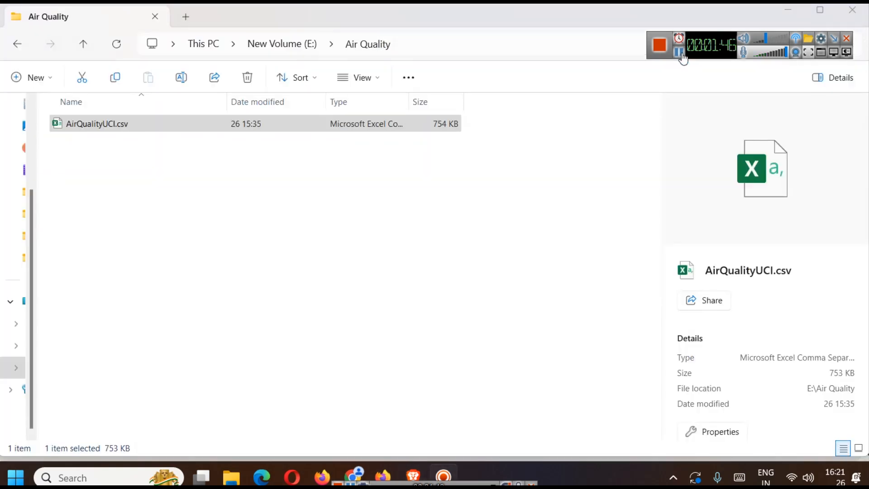
{"action": "double_click", "coordinate": [117, 130]}
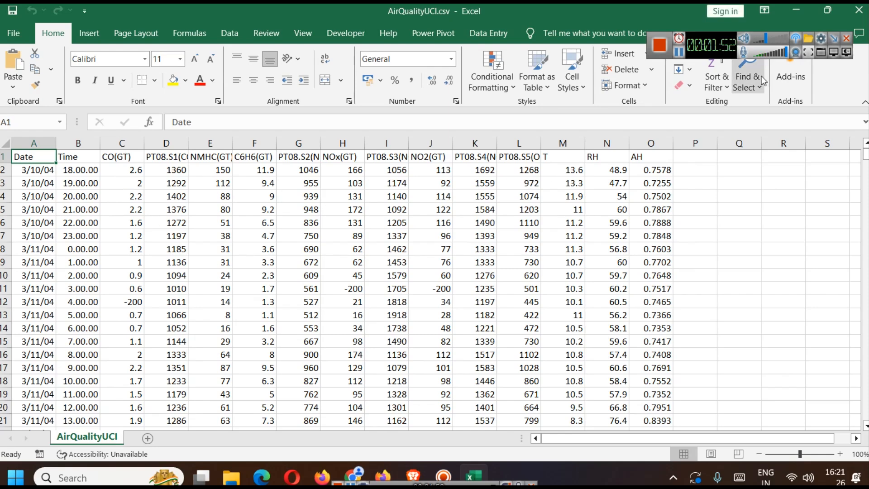
{"action": "left_click", "coordinate": [681, 55]}
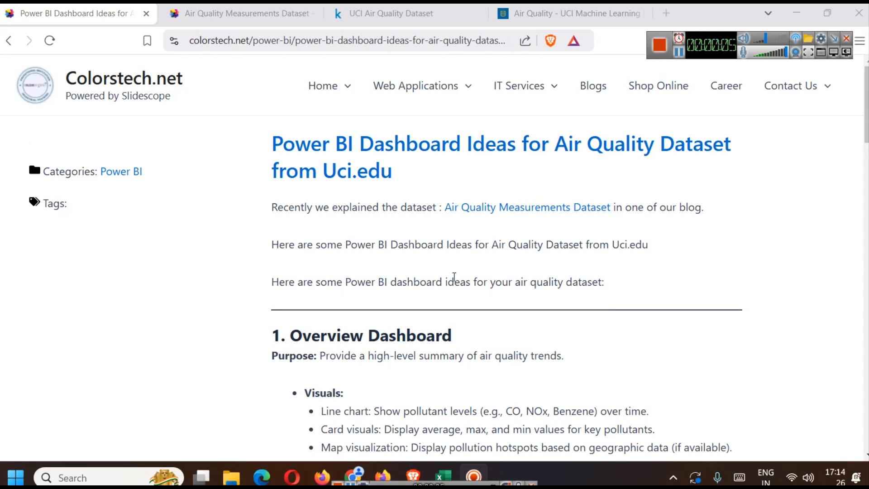
- Review the Overview Dashboard ideas in the article, and launch Power BI Desktop with a blank report, dismissing its start screen
{"action": "scroll", "coordinate": [454, 278], "scroll_direction": "down", "scroll_amount": 2}
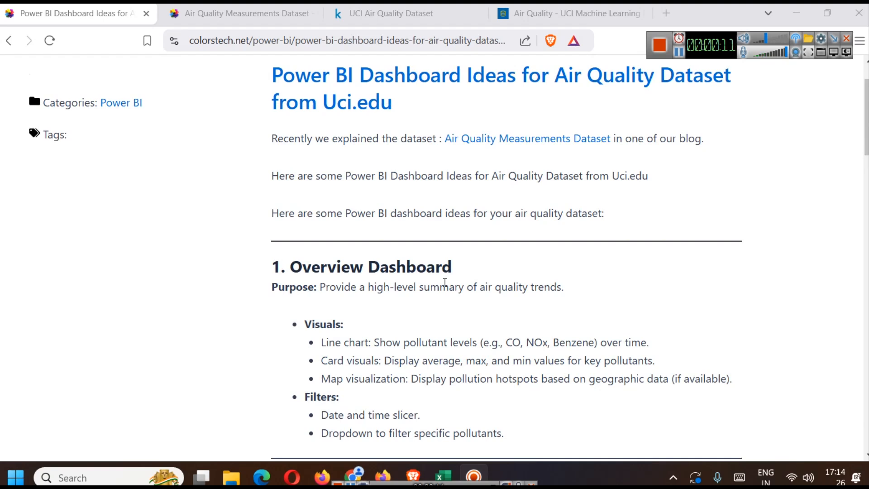
{"action": "scroll", "coordinate": [441, 278], "scroll_direction": "down", "scroll_amount": 1}
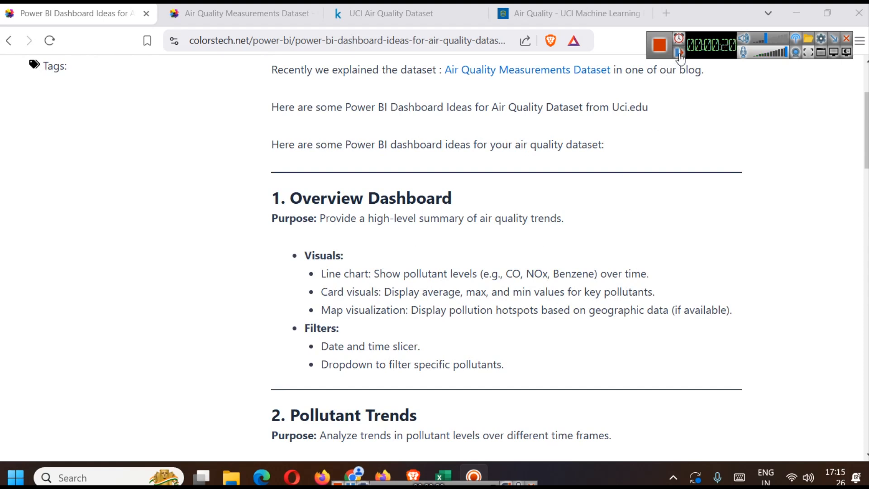
{"action": "left_click", "coordinate": [99, 479]}
{"action": "type", "text": "power"}
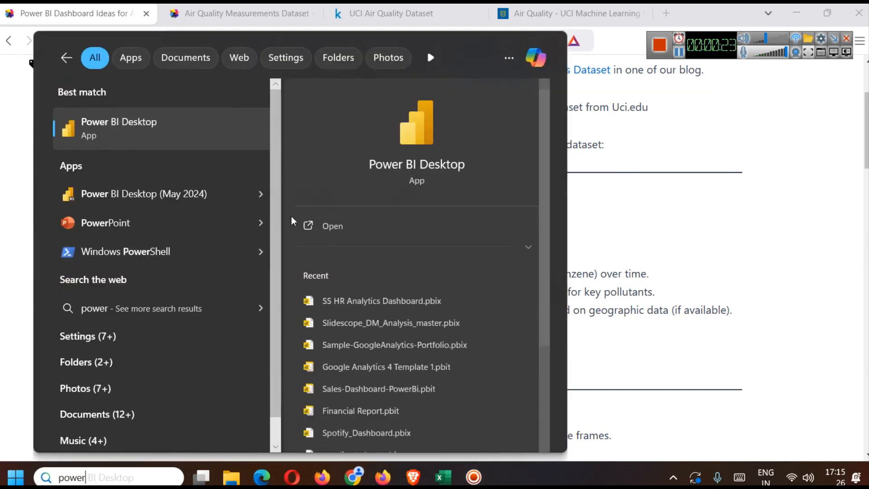
{"action": "key", "text": "Down"}
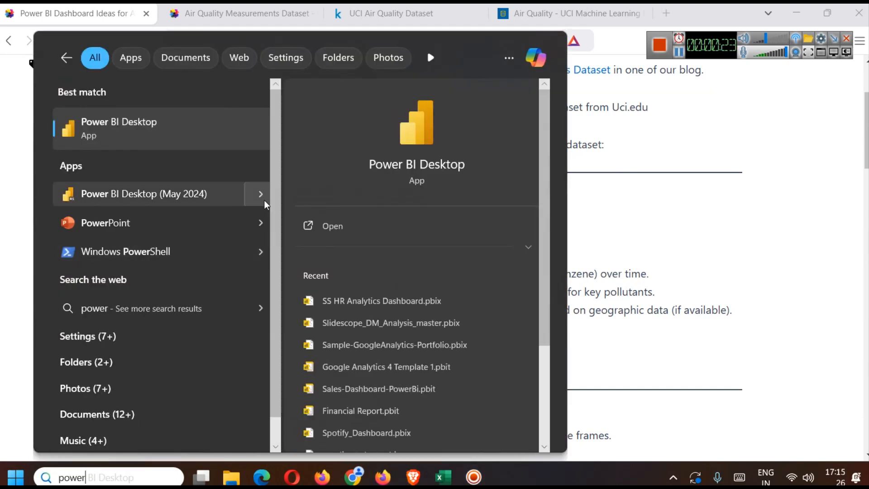
{"action": "left_click", "coordinate": [333, 226]}
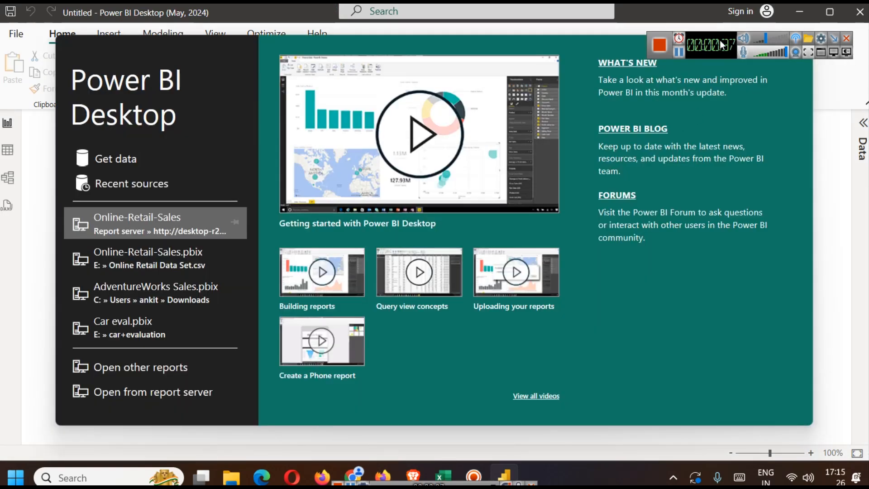
{"action": "left_click_drag", "start_coordinate": [720, 40], "coordinate": [724, 18]}
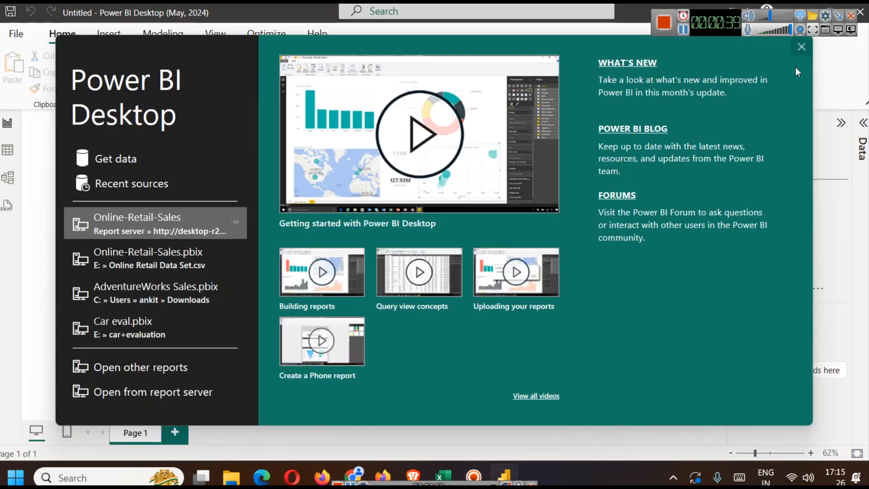
{"action": "left_click", "coordinate": [801, 47]}
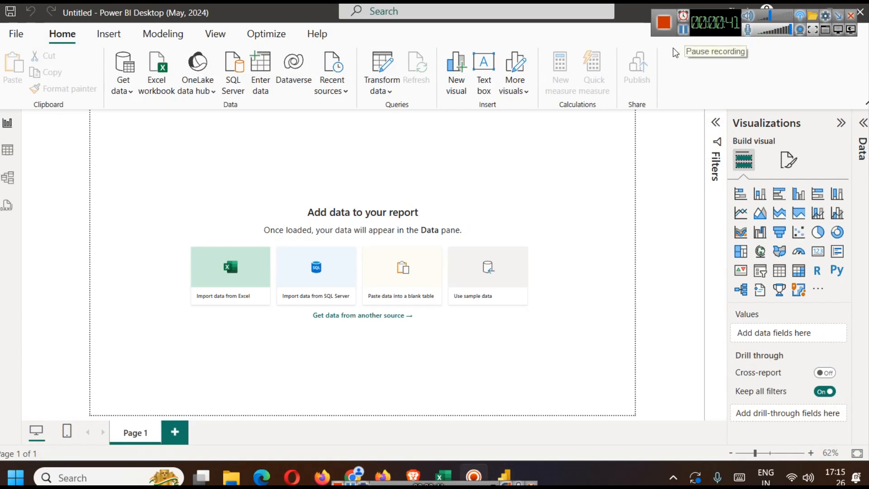
- Connect the report to AirQualityUCI.csv in the Air Quality folder as a text/CSV data source
{"action": "left_click", "coordinate": [125, 90]}
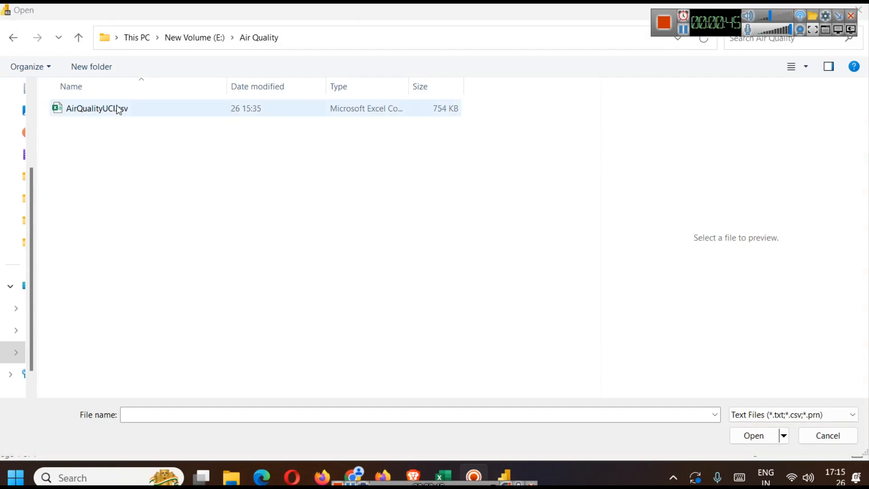
{"action": "left_click", "coordinate": [116, 107]}
{"action": "left_click", "coordinate": [116, 106]}
{"action": "left_click", "coordinate": [751, 435]}
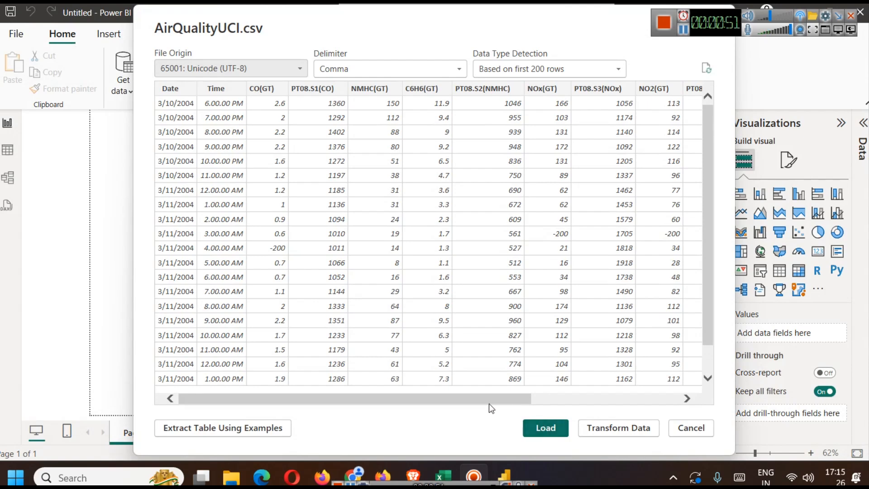
- Compare the last columns of the import preview with the CSV in Excel, and open the data for transformation in Power Query
{"action": "left_click_drag", "start_coordinate": [460, 394], "coordinate": [615, 397]}
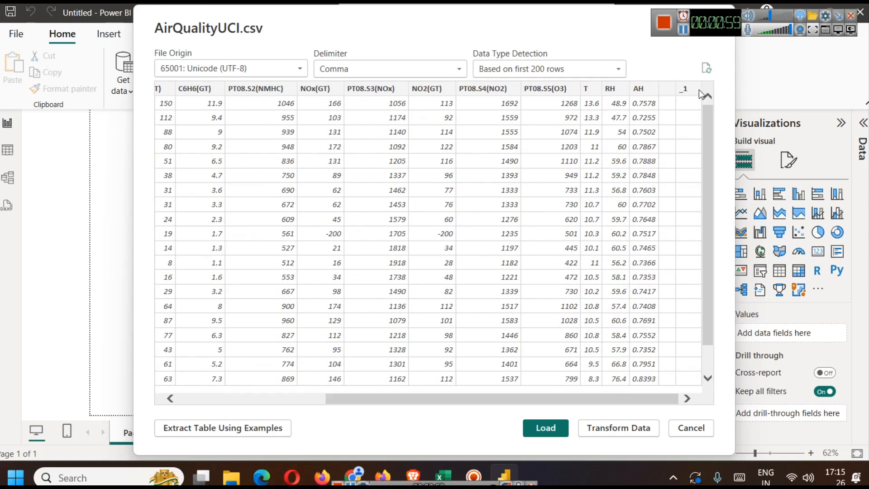
{"action": "left_click", "coordinate": [454, 465]}
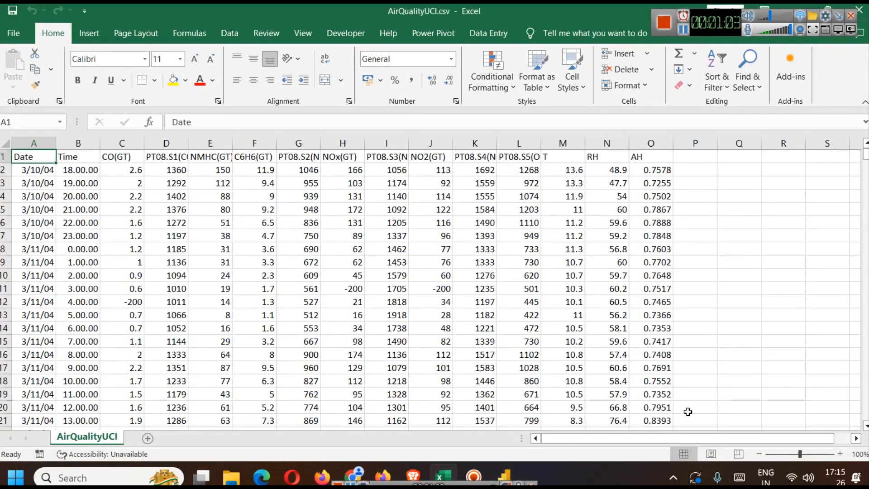
{"action": "left_click_drag", "start_coordinate": [658, 440], "coordinate": [611, 451]}
{"action": "left_click", "coordinate": [514, 467]}
{"action": "left_click", "coordinate": [610, 430]}
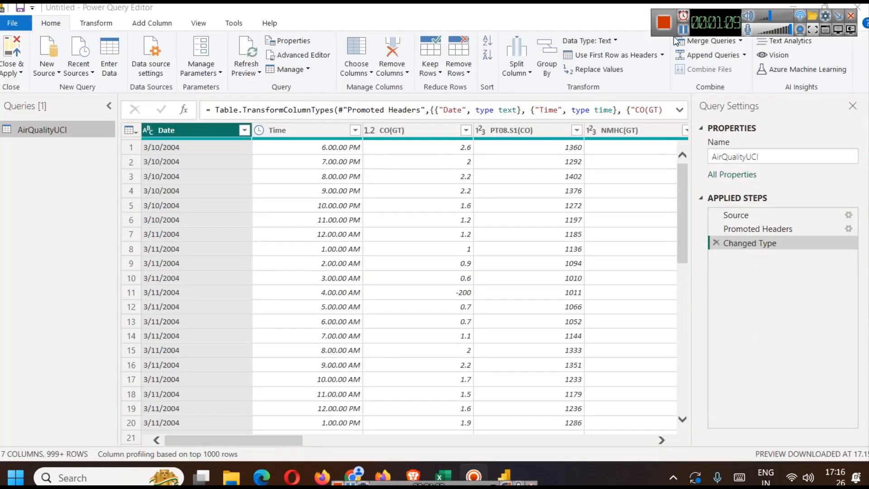
- Compare the two unnamed columns after AH with the CSV in Excel and the variables table on the UCI dataset page
{"action": "left_click_drag", "start_coordinate": [274, 442], "coordinate": [602, 443]}
{"action": "left_click", "coordinate": [484, 133]}
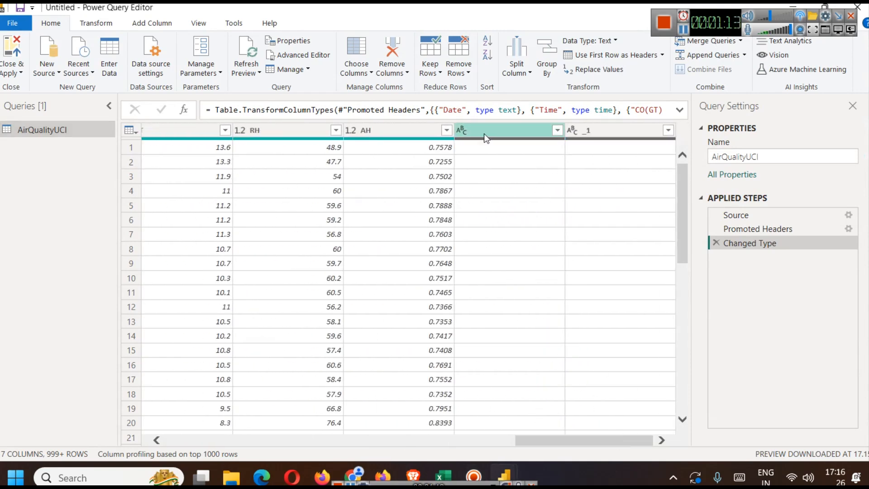
{"action": "left_click_drag", "start_coordinate": [683, 196], "coordinate": [680, 131]}
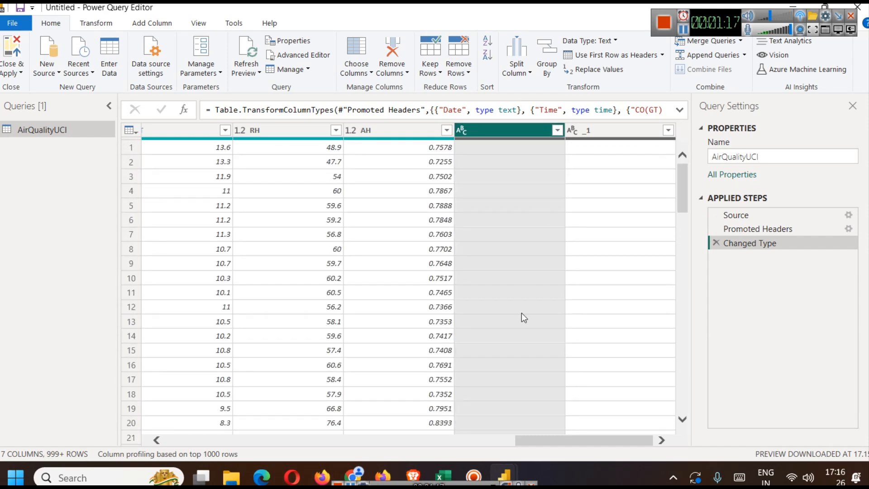
{"action": "left_click", "coordinate": [445, 473]}
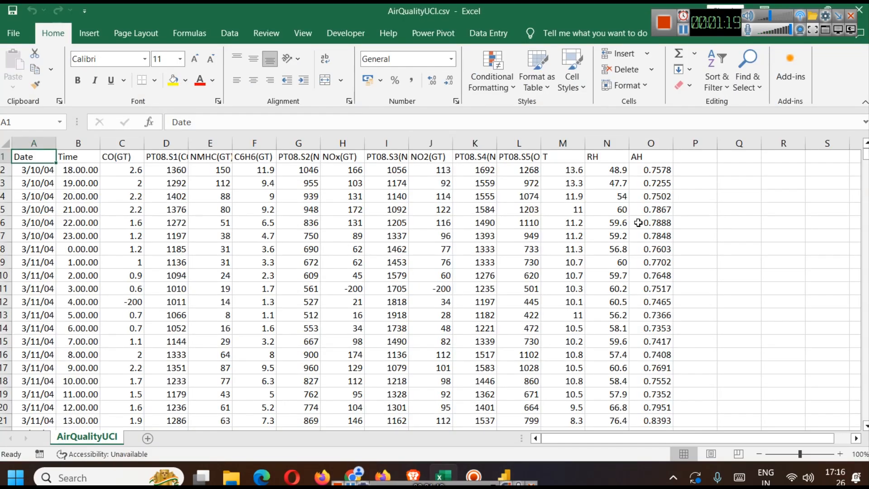
{"action": "left_click", "coordinate": [795, 7]}
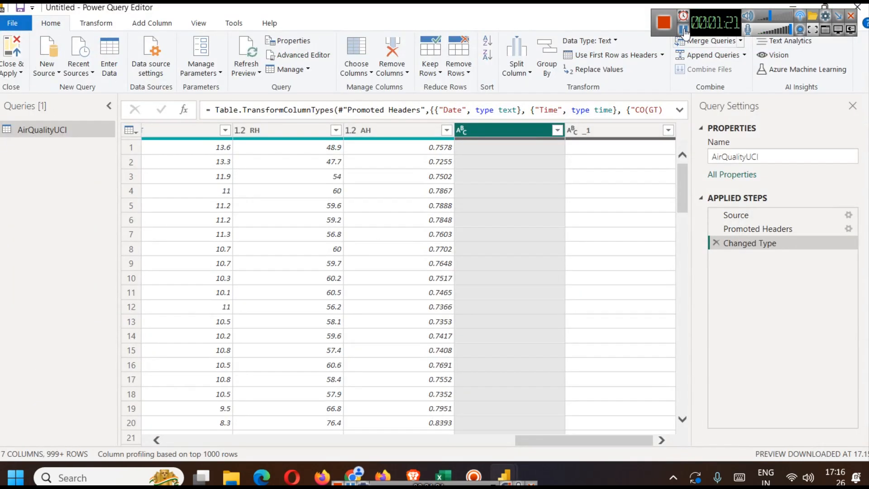
{"action": "key", "text": "alt+Tab"}
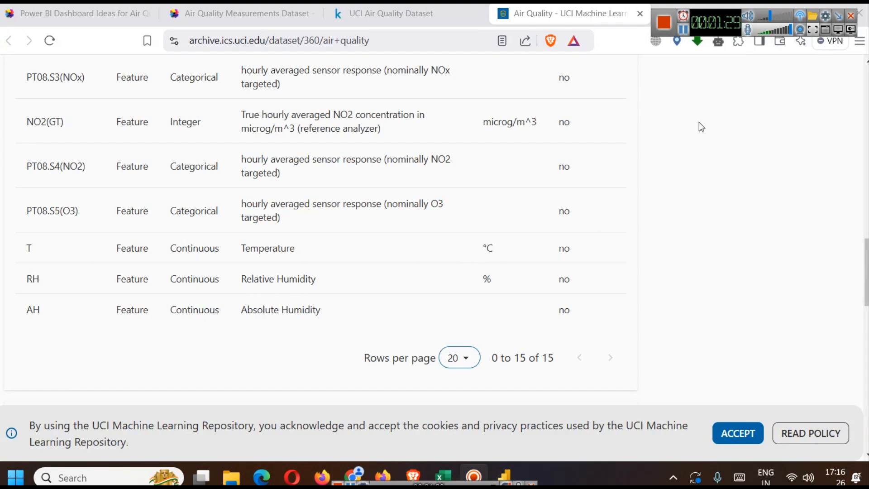
{"action": "key", "text": "alt+Tab"}
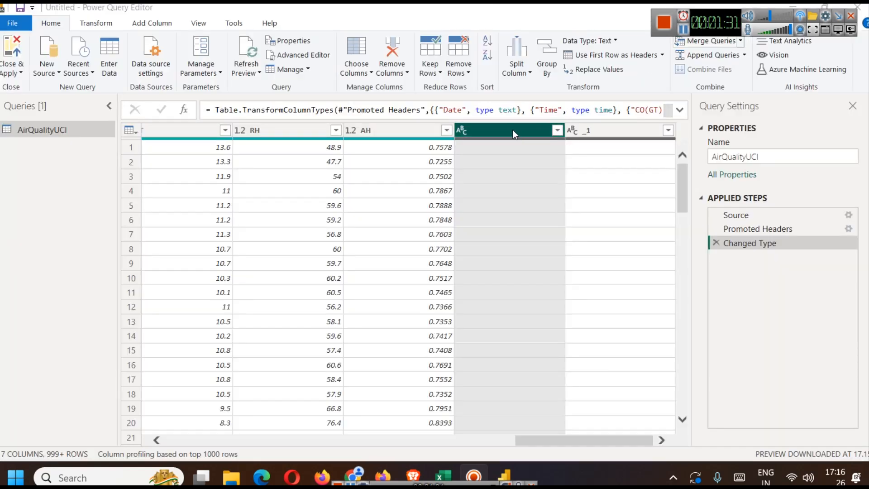
- Remove the two empty unnamed columns after AH, and close and apply the query to load the data into the report
{"action": "left_click", "coordinate": [594, 129], "text": "ctrl"}
{"action": "right_click", "coordinate": [501, 126]}
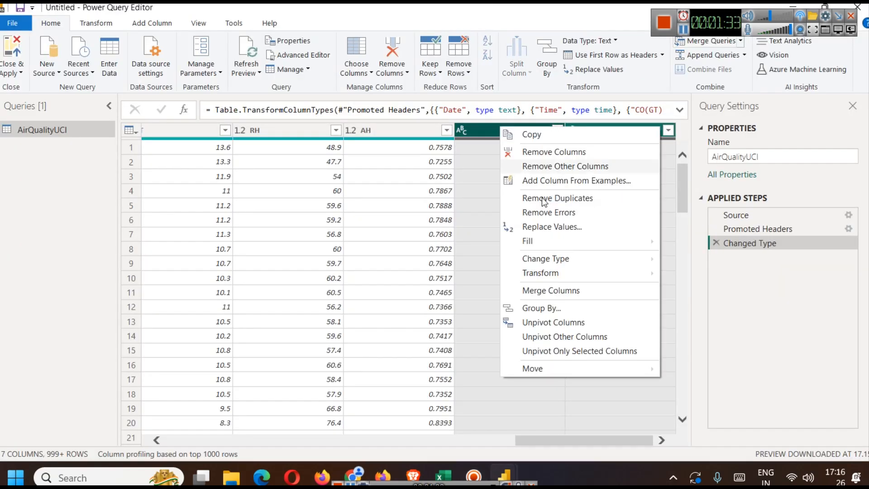
{"action": "left_click", "coordinate": [546, 153]}
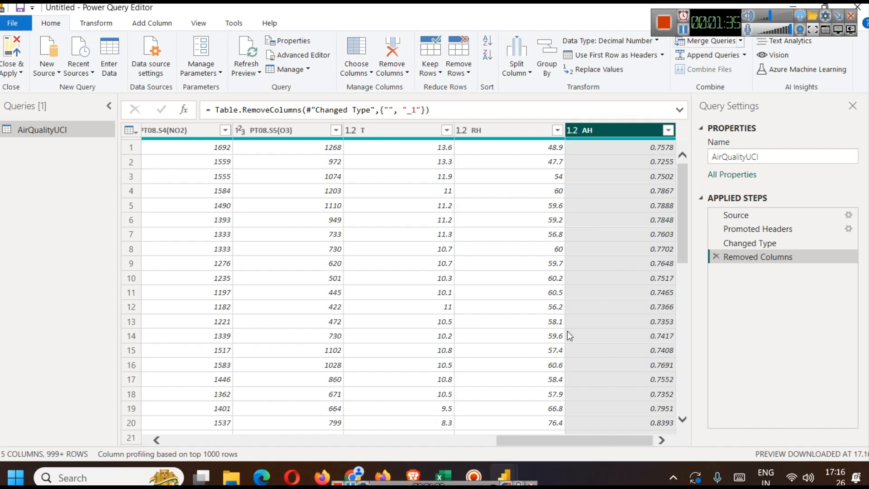
{"action": "left_click_drag", "start_coordinate": [572, 435], "coordinate": [191, 448]}
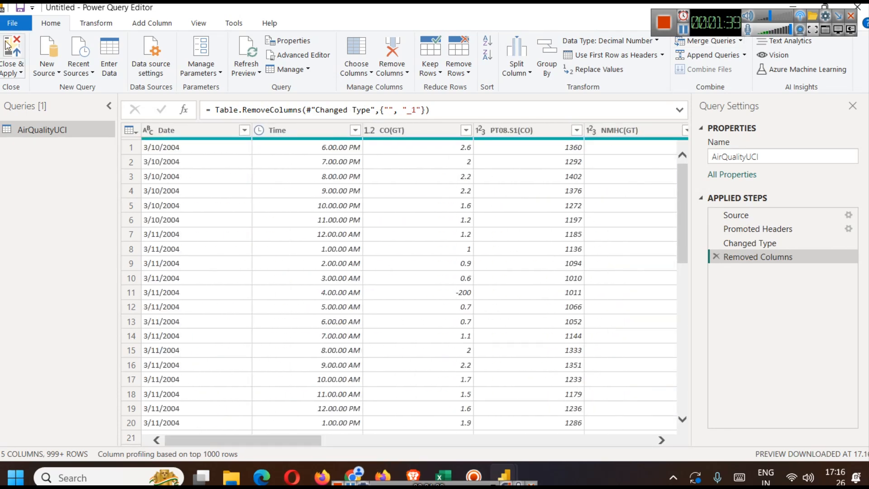
{"action": "left_click", "coordinate": [20, 67]}
{"action": "left_click", "coordinate": [36, 87]}
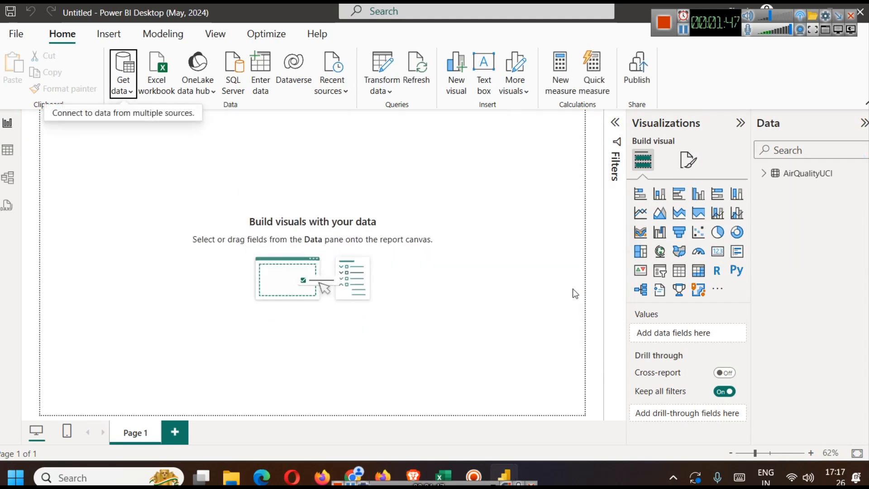
- Rename the AirQualityUCI table to aqi in the report's data model
{"action": "left_click", "coordinate": [764, 176]}
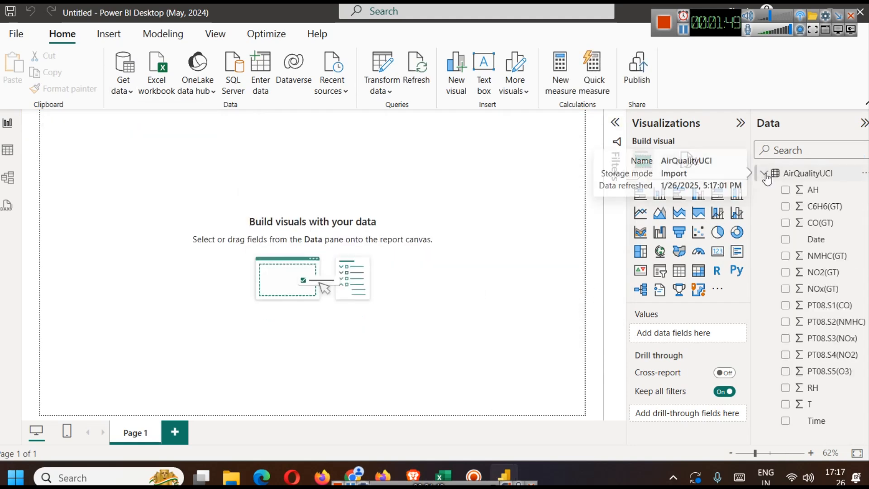
{"action": "right_click", "coordinate": [799, 173]}
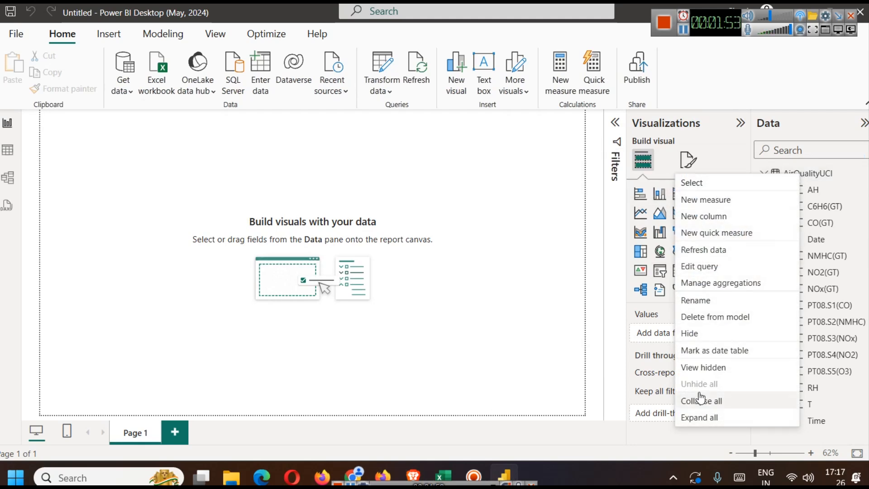
{"action": "left_click", "coordinate": [705, 301]}
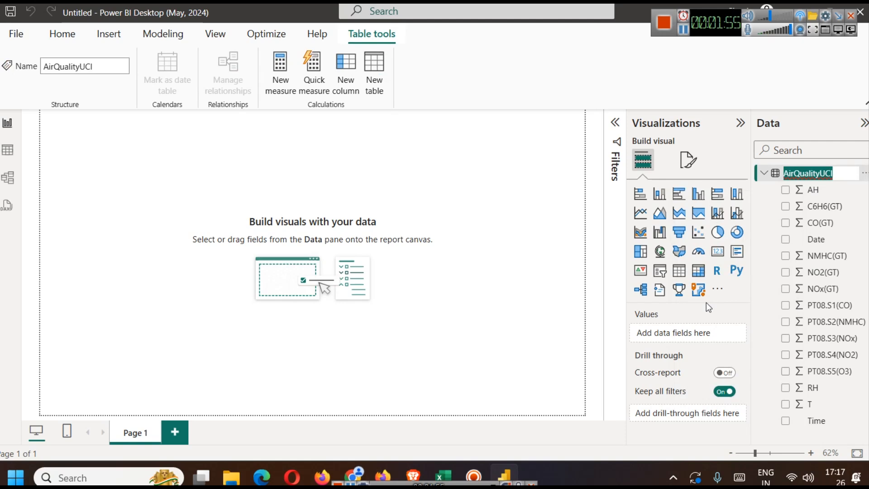
{"action": "type", "text": "a"}
{"action": "key", "text": "Return"}
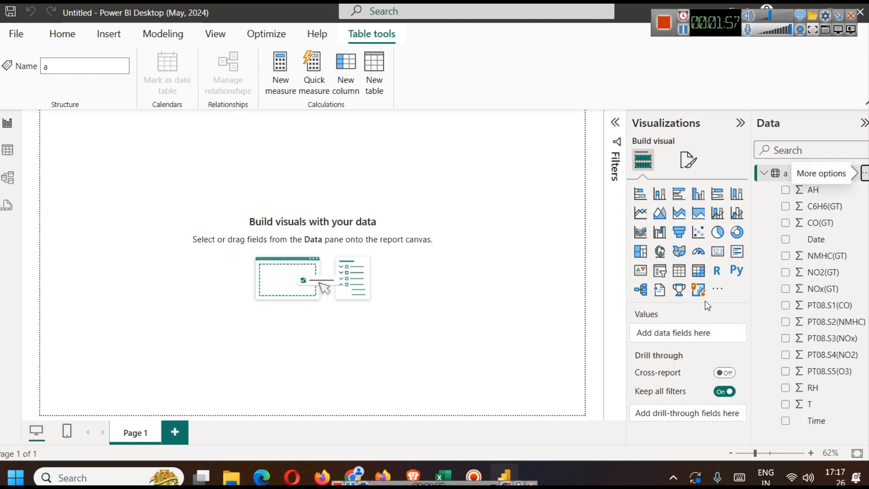
{"action": "right_click", "coordinate": [790, 174]}
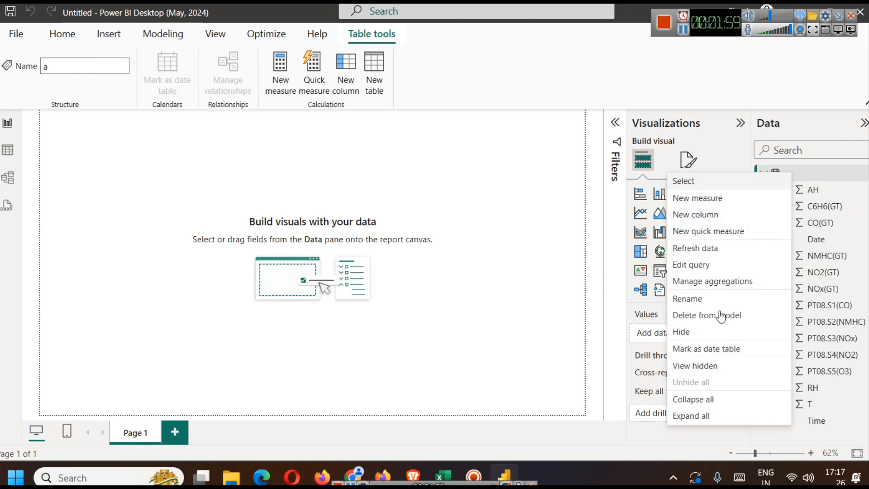
{"action": "left_click", "coordinate": [692, 298]}
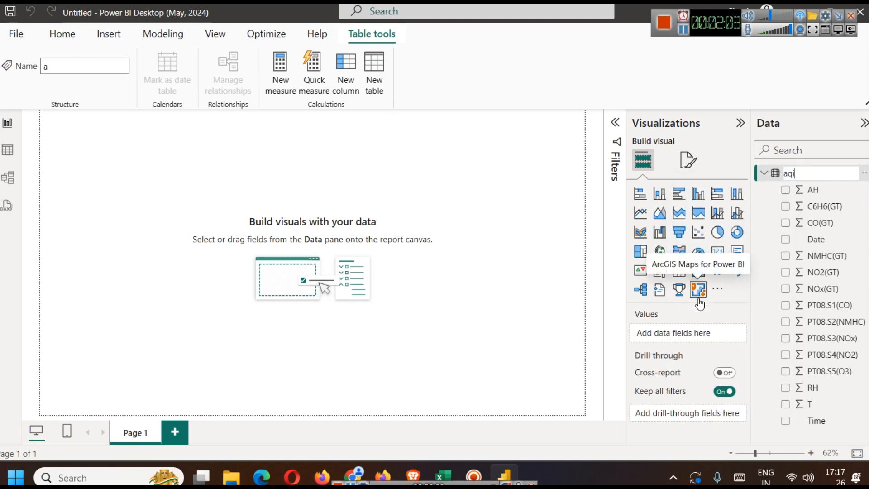
{"action": "type", "text": "aqi"}
{"action": "key", "text": "Return"}
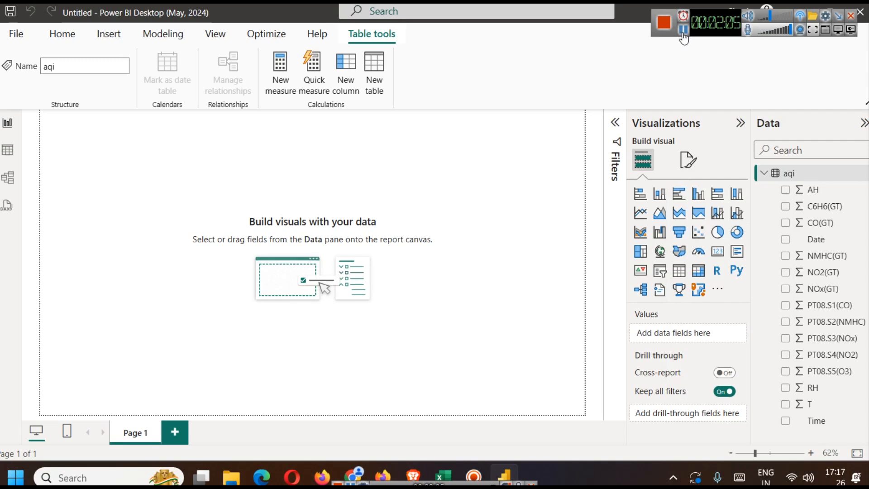
{"action": "left_click", "coordinate": [504, 190]}
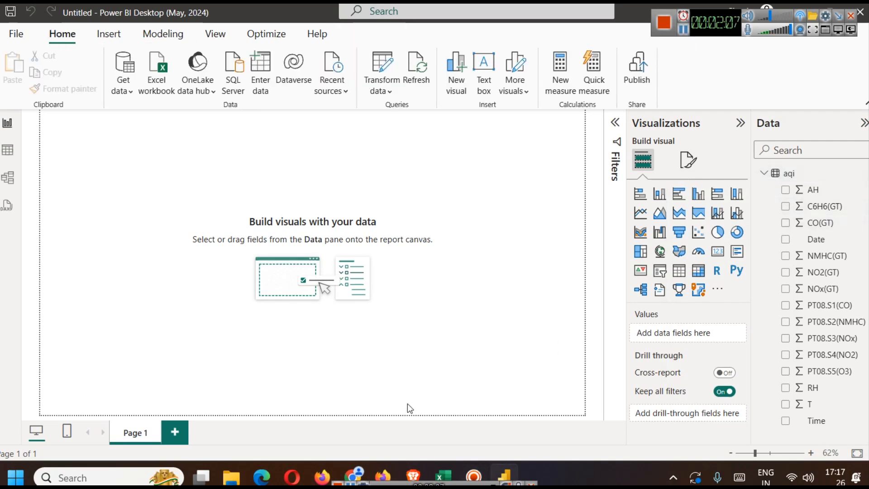
- Review the Overview Dashboard ideas in the browser article, and apply the Executive theme to the Power BI report
{"action": "left_click", "coordinate": [413, 476]}
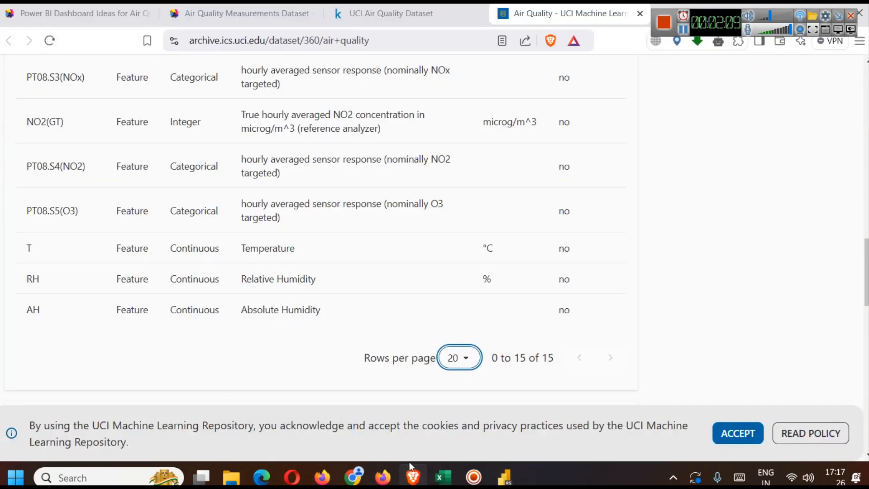
{"action": "left_click", "coordinate": [50, 5]}
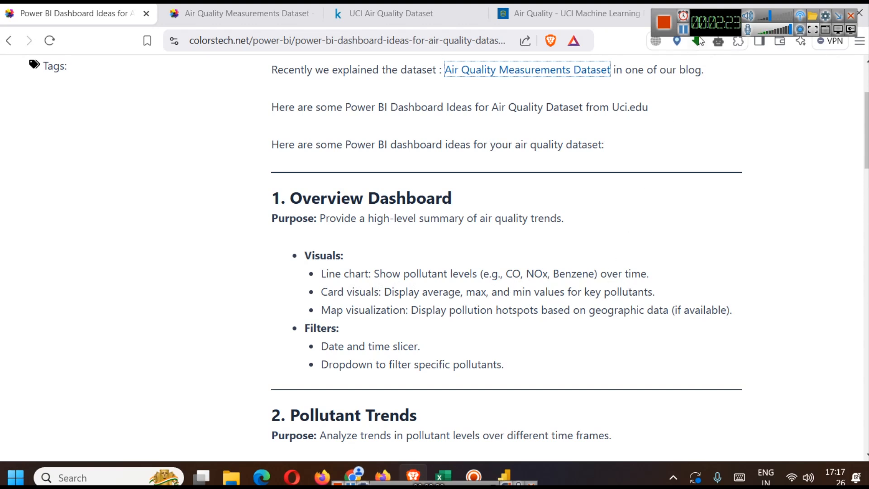
{"action": "key", "text": "alt+Tab"}
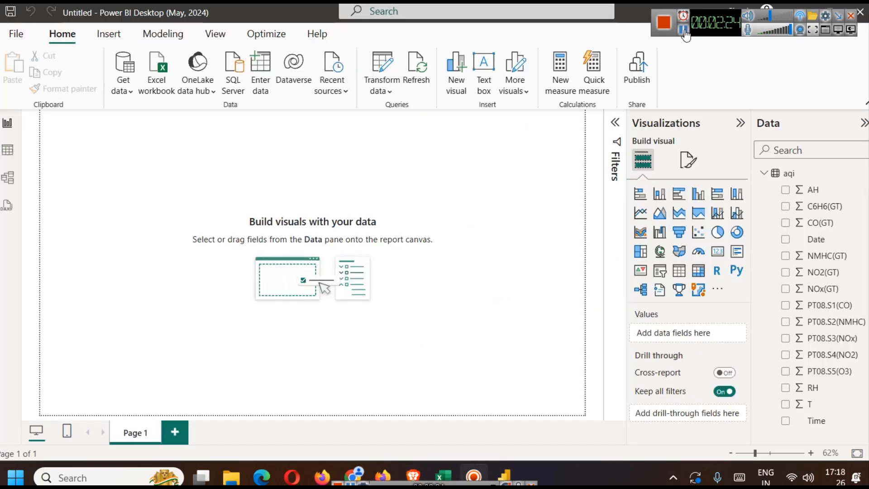
{"action": "left_click", "coordinate": [215, 35]}
{"action": "left_click", "coordinate": [319, 76]}
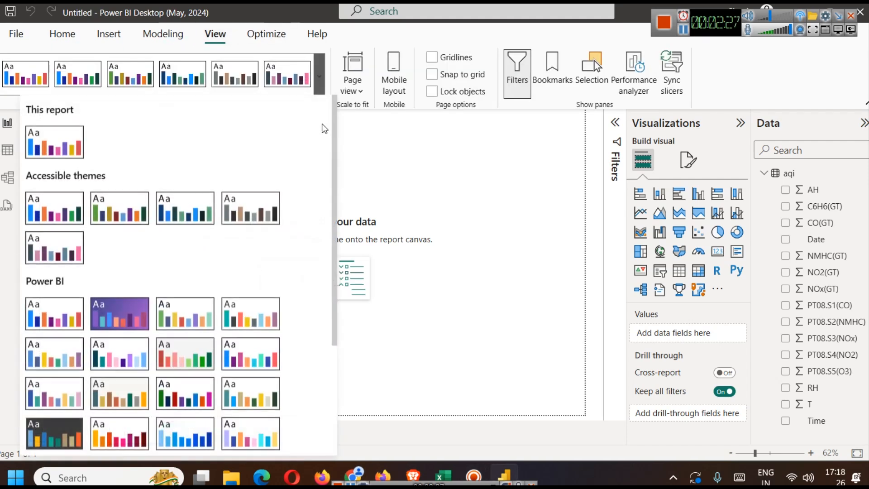
{"action": "scroll", "coordinate": [250, 260], "scroll_direction": "down", "scroll_amount": 2}
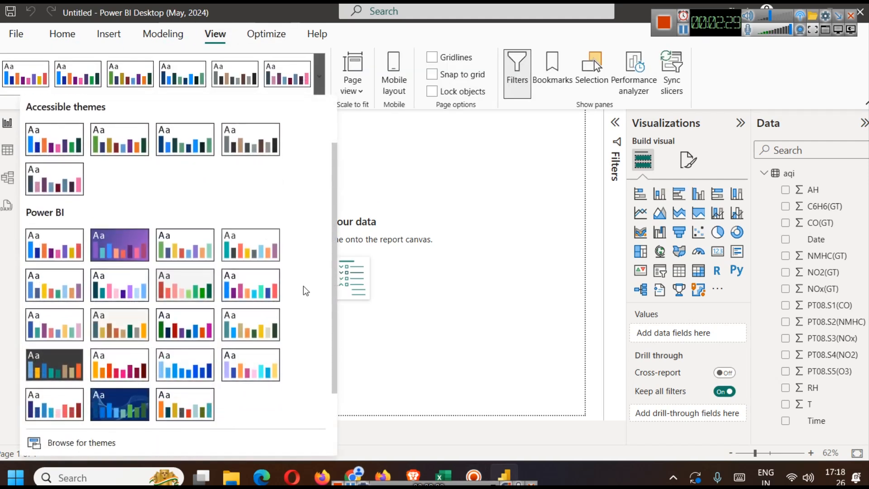
{"action": "left_click", "coordinate": [63, 325]}
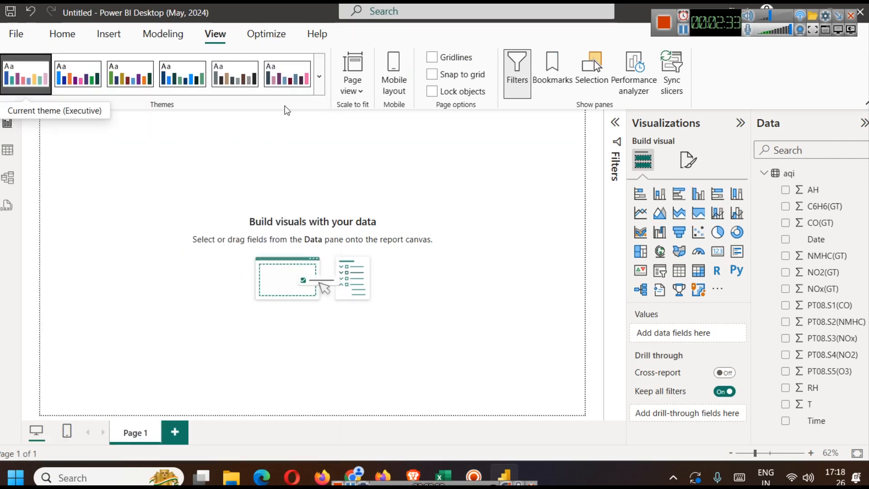
- Customize the current theme with a light grey page background colour, #E8E8E8
{"action": "left_click", "coordinate": [319, 81]}
{"action": "scroll", "coordinate": [272, 368], "scroll_direction": "down", "scroll_amount": 5}
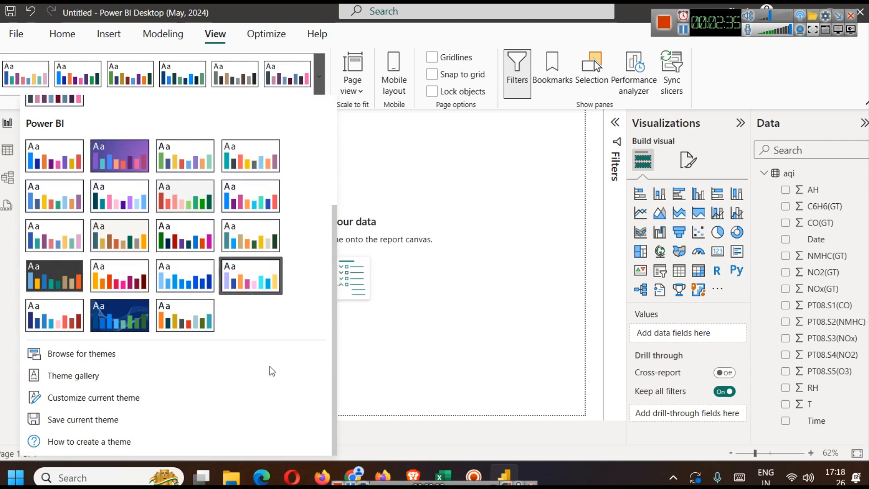
{"action": "left_click", "coordinate": [131, 389]}
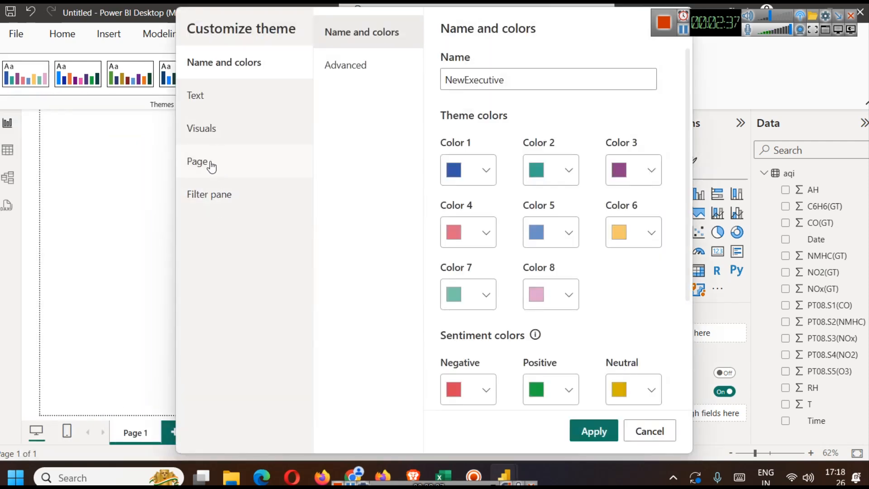
{"action": "left_click", "coordinate": [198, 161]}
{"action": "left_click", "coordinate": [367, 67]}
{"action": "left_click", "coordinate": [451, 118]}
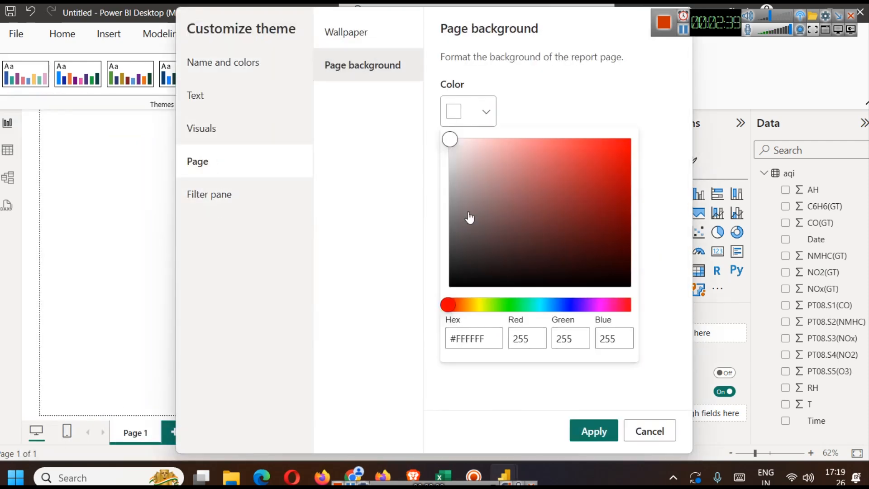
{"action": "left_click", "coordinate": [449, 152]}
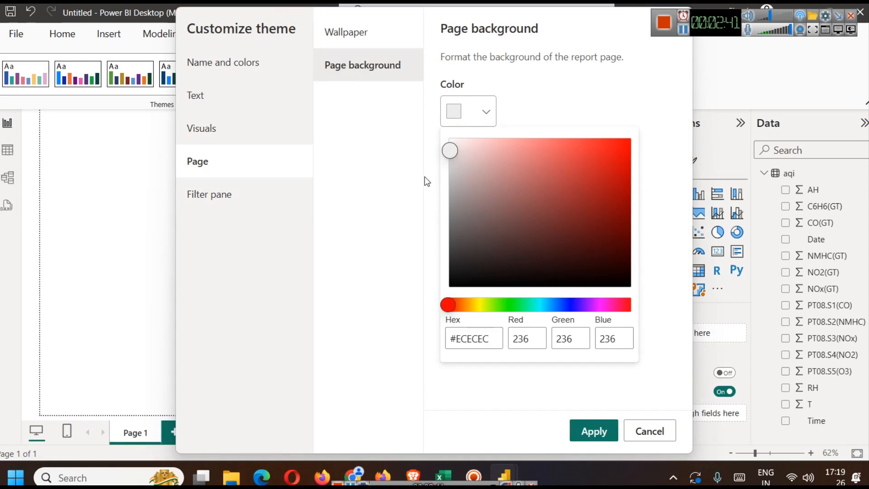
{"action": "left_click_drag", "start_coordinate": [450, 154], "coordinate": [449, 155]}
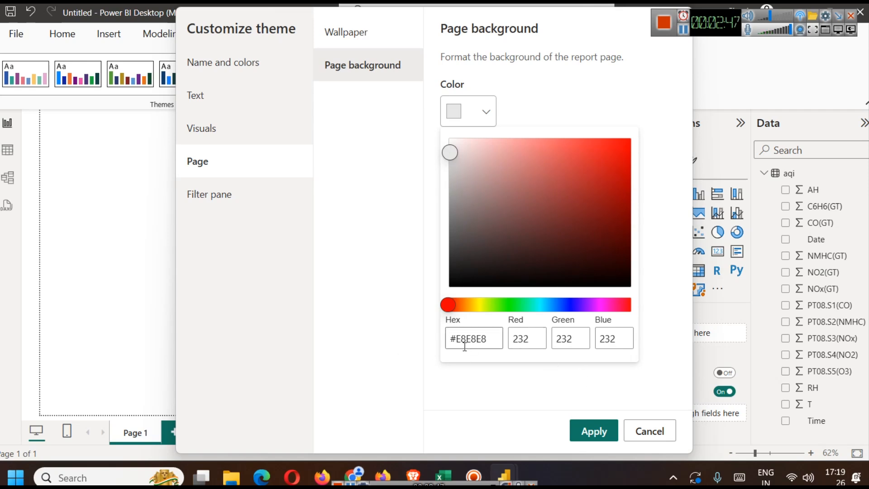
{"action": "left_click", "coordinate": [597, 433]}
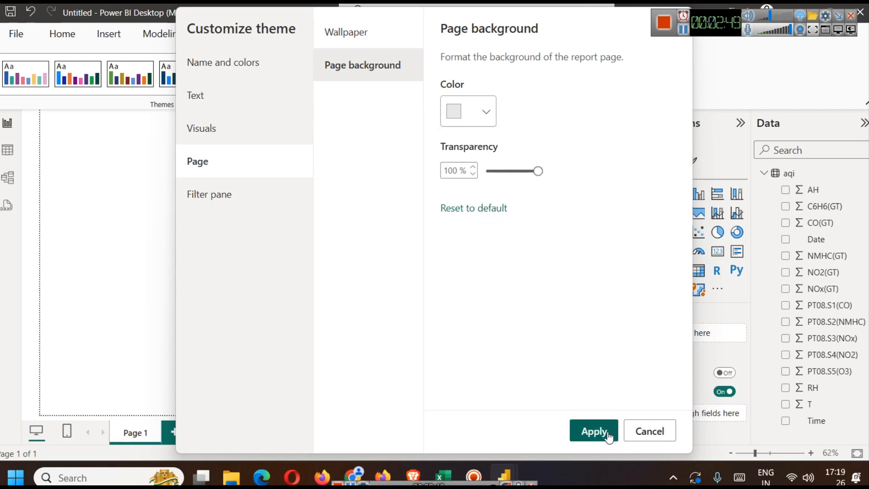
- Set the page background transparency to 0% and apply the customized theme
{"action": "left_click", "coordinate": [534, 172]}
{"action": "left_click_drag", "start_coordinate": [534, 172], "coordinate": [487, 172]}
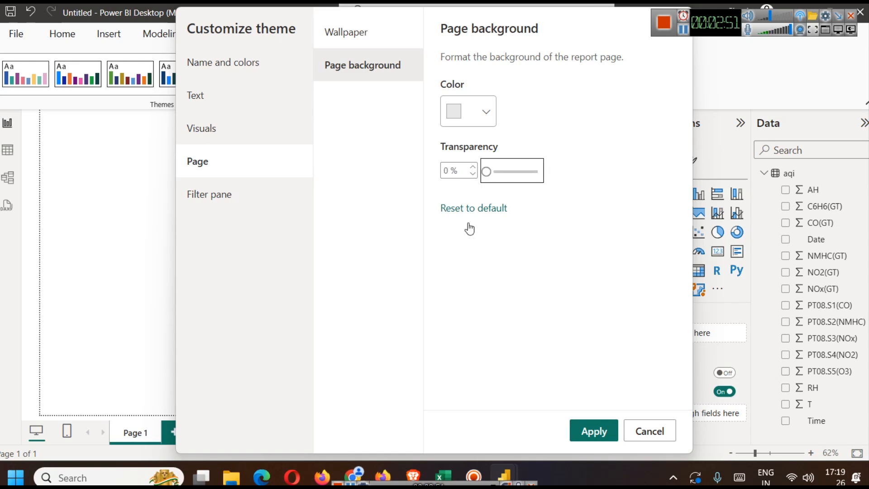
{"action": "left_click", "coordinate": [593, 430]}
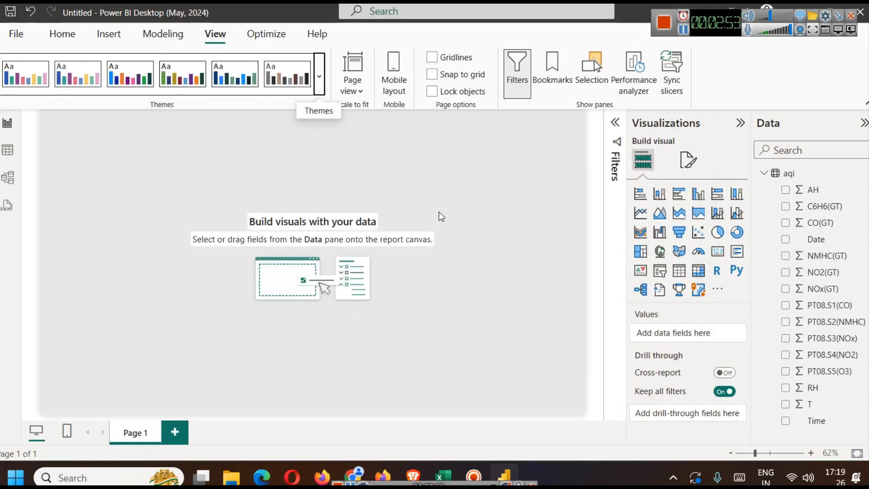
- Rename Page 1 as Overview Dashboard, copying the title from the first section heading of the browser article
{"action": "right_click", "coordinate": [143, 433]}
{"action": "left_click", "coordinate": [415, 467]}
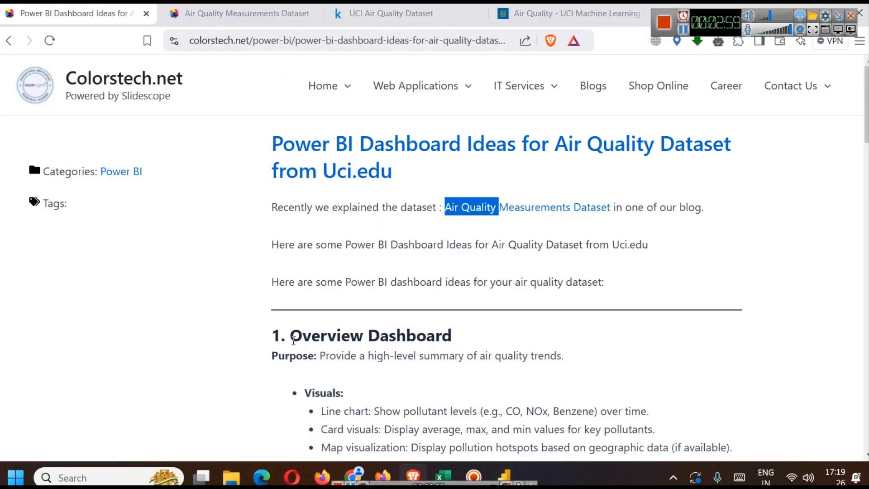
{"action": "left_click_drag", "start_coordinate": [293, 340], "coordinate": [503, 339]}
{"action": "key", "text": "ctrl+c"}
{"action": "left_click", "coordinate": [504, 475]}
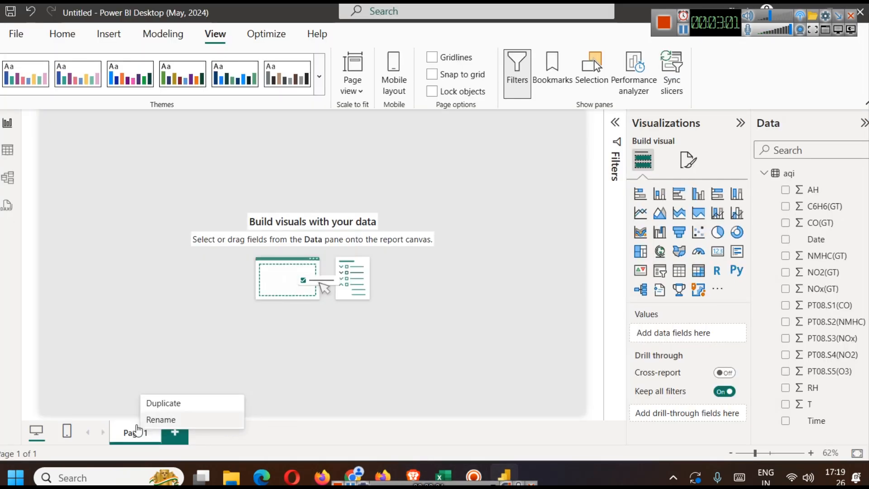
{"action": "left_click", "coordinate": [179, 417]}
{"action": "key", "text": "ctrl+v"}
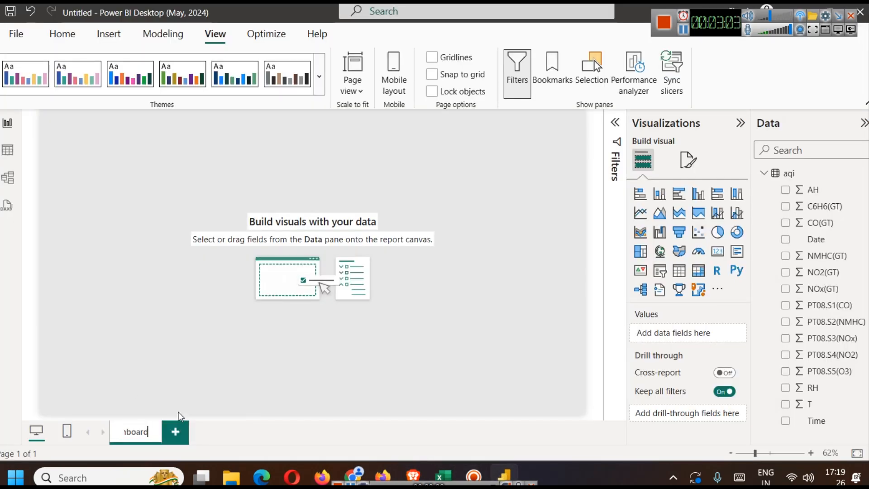
{"action": "key", "text": "Return"}
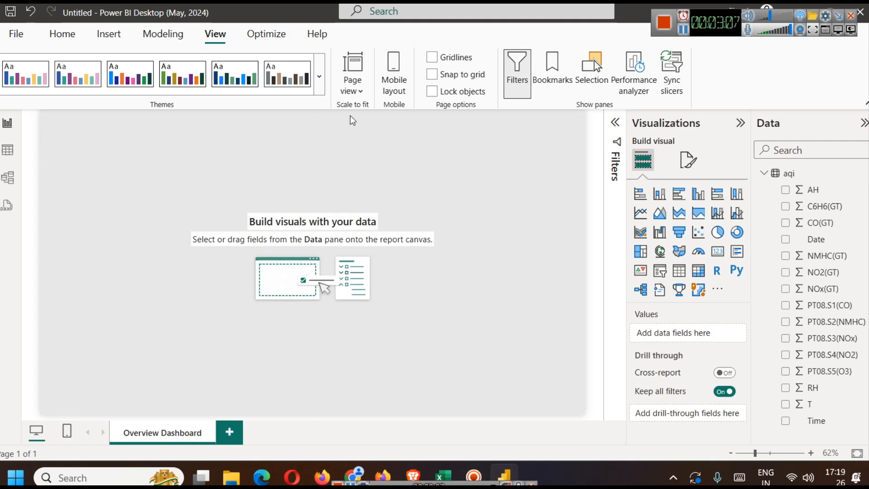
- Insert a text box on the report page reading "Air Quality Overview Dashboard"
{"action": "left_click", "coordinate": [108, 34]}
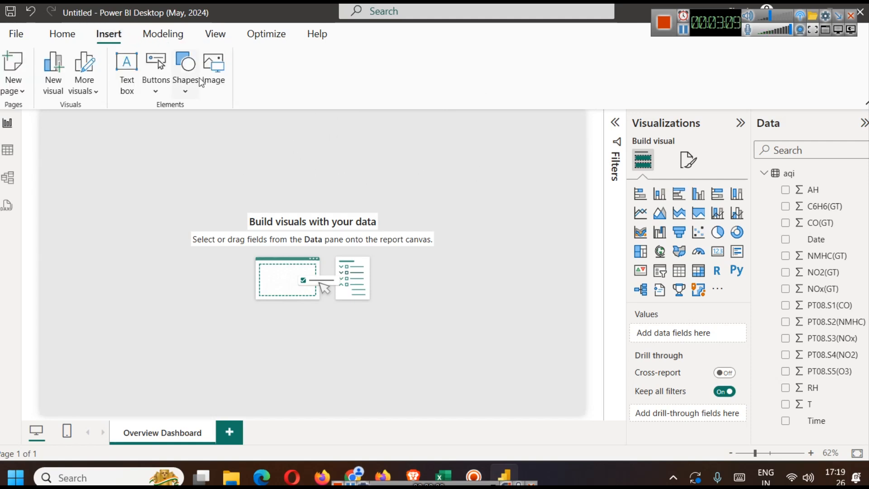
{"action": "left_click", "coordinate": [126, 72]}
{"action": "key", "text": "ctrl+v"}
{"action": "key", "text": "Left"}
{"action": "key", "text": "Left"}
{"action": "key", "text": "Left"}
{"action": "key", "text": "Left"}
{"action": "key", "text": "Left"}
{"action": "key", "text": "Left"}
{"action": "key", "text": "Left"}
{"action": "key", "text": "Left"}
{"action": "key", "text": "Left"}
{"action": "key", "text": "Left"}
{"action": "key", "text": "Left"}
{"action": "key", "text": "Left"}
{"action": "key", "text": "Left"}
{"action": "key", "text": "Left"}
{"action": "key", "text": "Left"}
{"action": "key", "text": "Left"}
{"action": "key", "text": "Left"}
{"action": "type", "text": "Air Quality"}
- Stretch the title text box across the full page width, reduce it to a thin banner, and centre its text
{"action": "key", "text": "ctrl+a"}
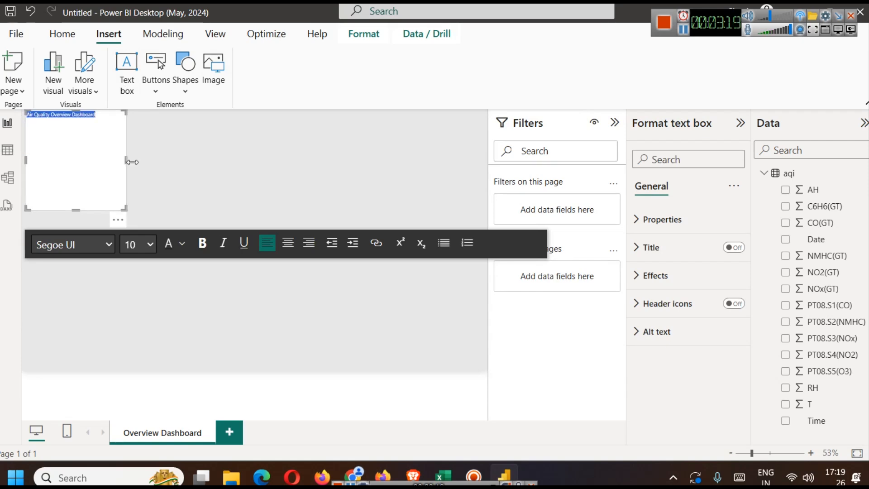
{"action": "left_click_drag", "start_coordinate": [132, 161], "coordinate": [561, 167]}
{"action": "left_click_drag", "start_coordinate": [252, 208], "coordinate": [252, 136]}
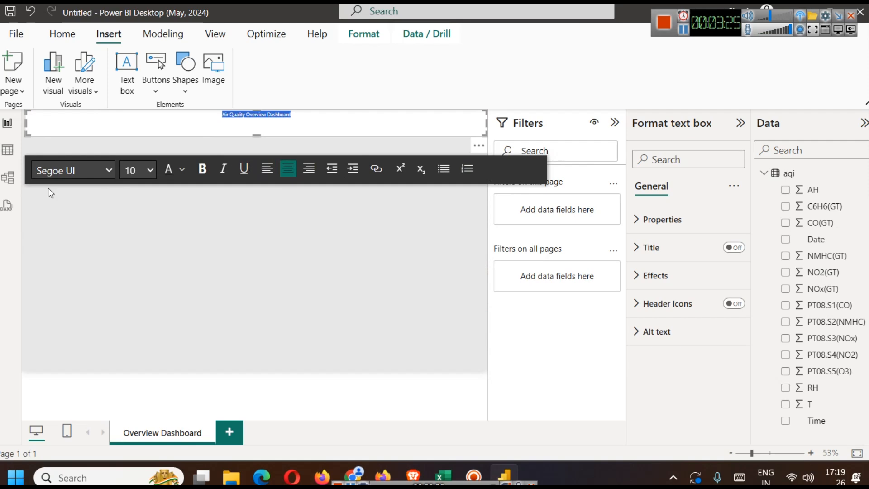
- Make the dashboard title text bold and set its font size to 32
{"action": "left_click", "coordinate": [208, 178]}
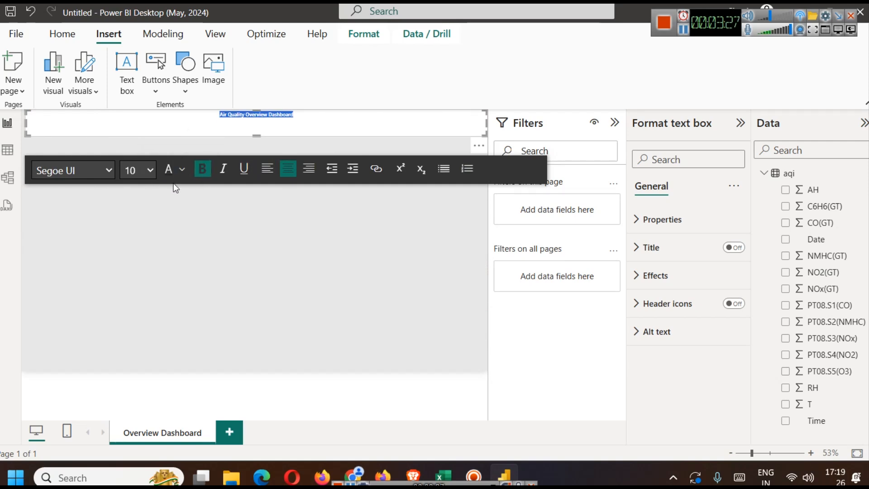
{"action": "left_click", "coordinate": [150, 170]}
{"action": "left_click", "coordinate": [136, 398]}
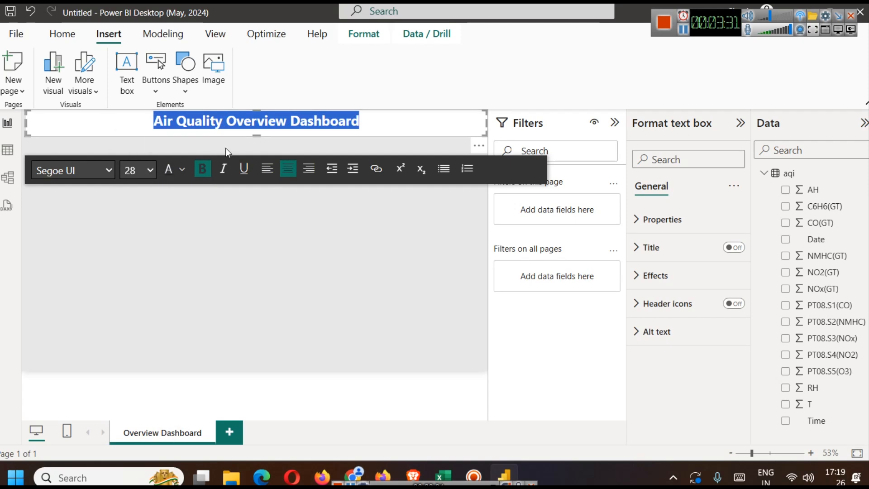
{"action": "left_click", "coordinate": [150, 171]}
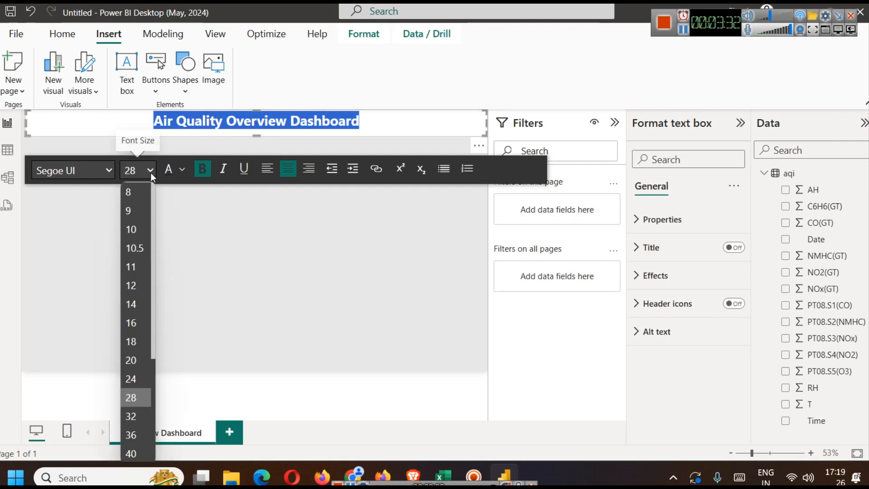
{"action": "left_click", "coordinate": [130, 413]}
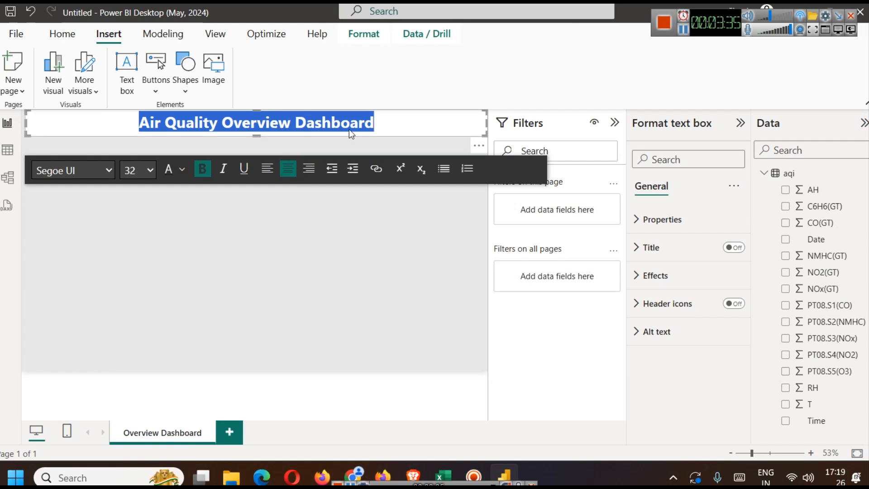
- Colour the dashboard title text with the darkest purple theme shade, and collapse the Filters pane
{"action": "left_click", "coordinate": [438, 113]}
{"action": "left_click_drag", "start_coordinate": [363, 124], "coordinate": [137, 123]}
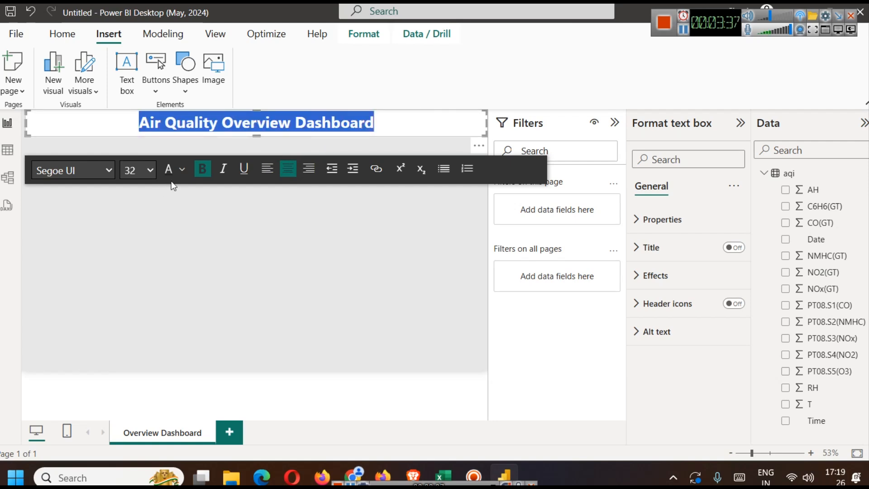
{"action": "left_click", "coordinate": [183, 169]}
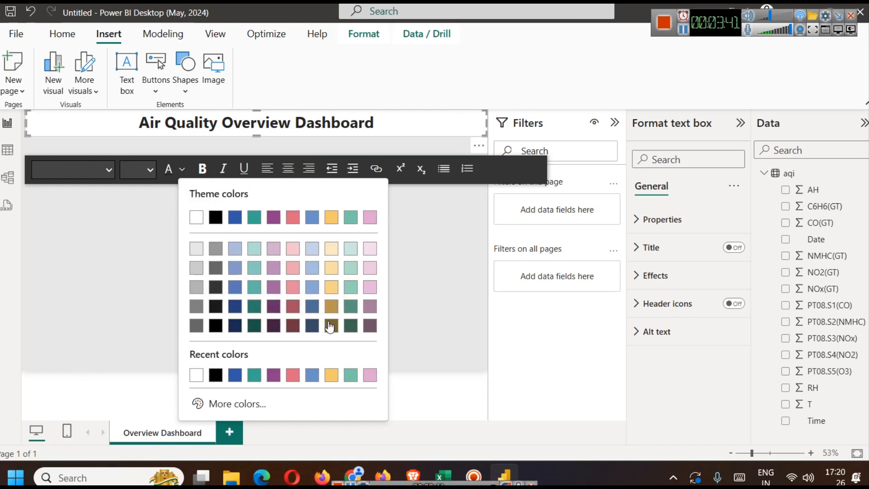
{"action": "left_click", "coordinate": [271, 323]}
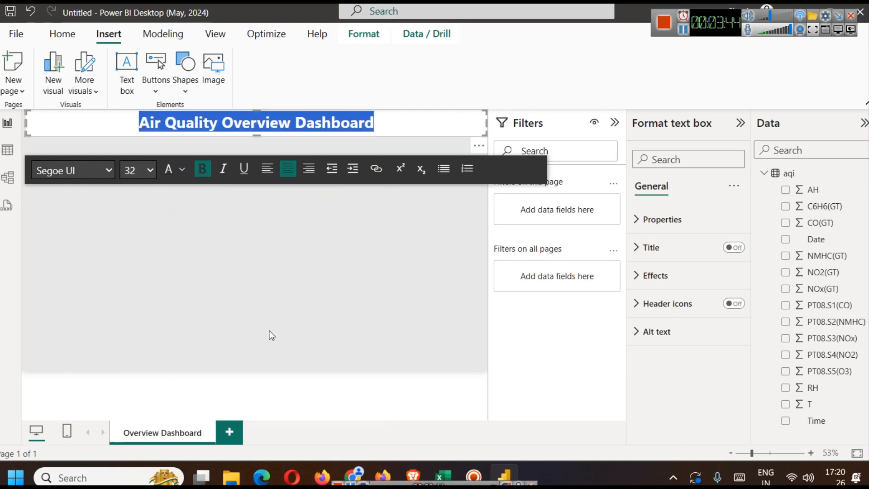
{"action": "left_click", "coordinate": [401, 132]}
{"action": "left_click", "coordinate": [346, 238]}
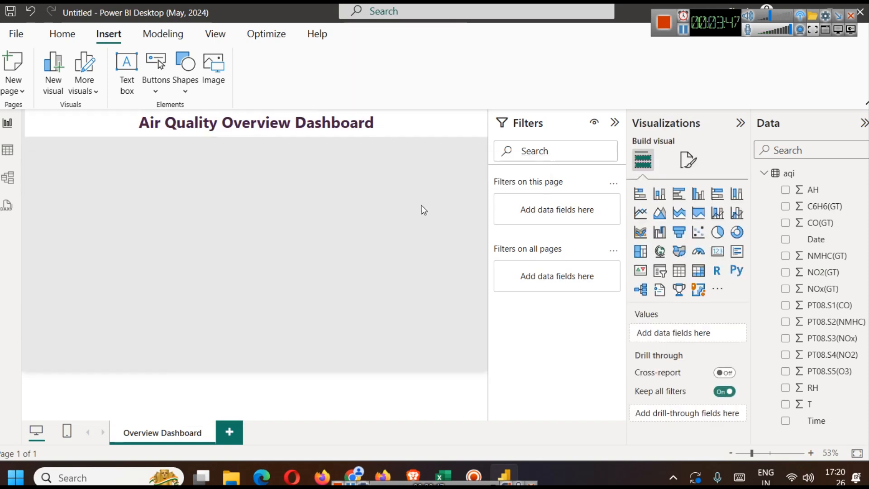
{"action": "left_click", "coordinate": [614, 122]}
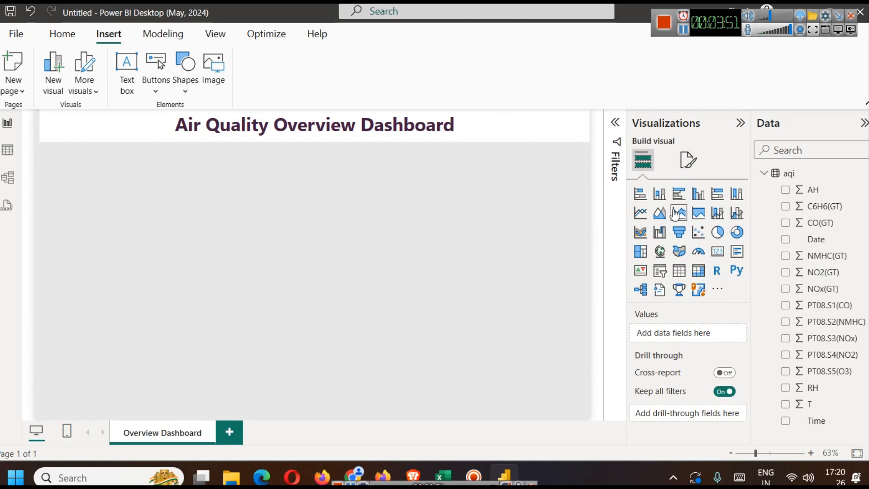
- Review the visuals and filters suggested for the Overview Dashboard in the browser article
{"action": "left_click", "coordinate": [412, 476]}
{"action": "scroll", "coordinate": [452, 257], "scroll_direction": "down", "scroll_amount": 3}
{"action": "scroll", "coordinate": [373, 238], "scroll_direction": "down", "scroll_amount": 1}
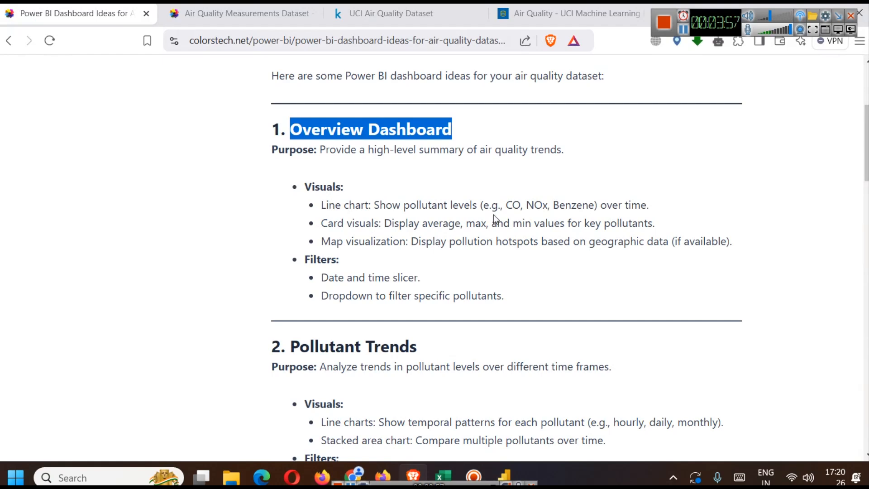
{"action": "left_click", "coordinate": [505, 473]}
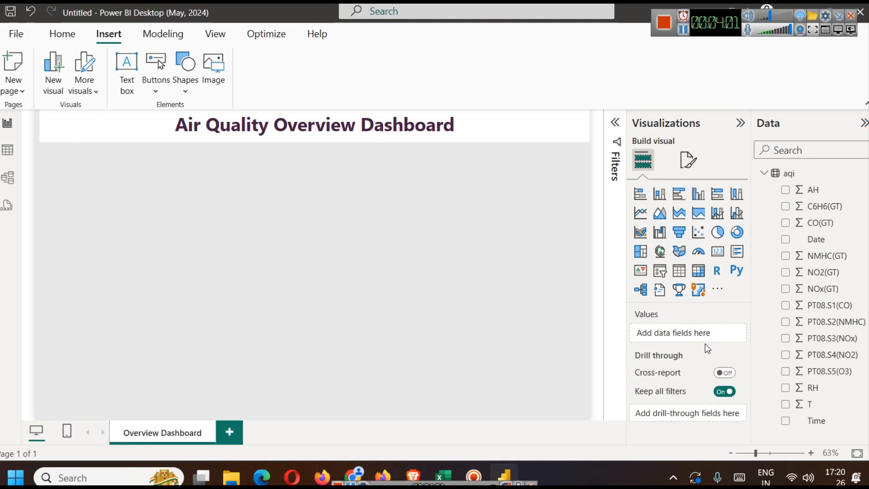
- Examine the Date column's values, data type and data category options in the aqi table view in Power BI
{"action": "left_click", "coordinate": [835, 240]}
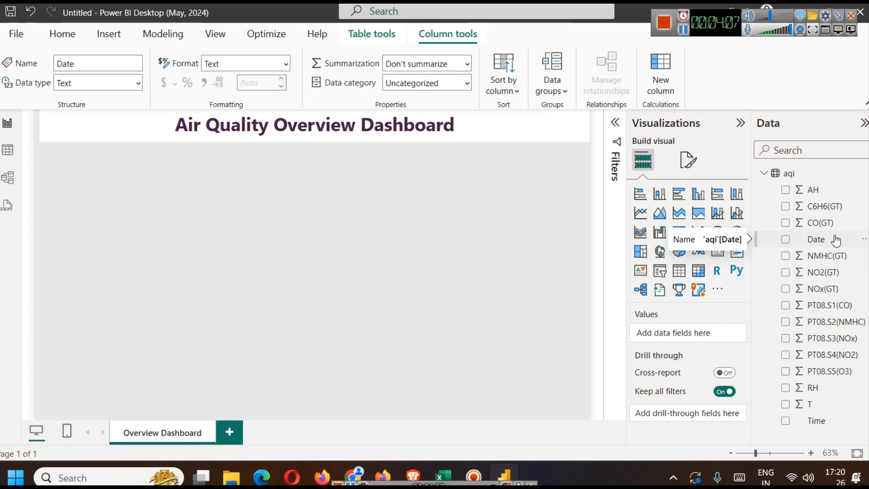
{"action": "left_click", "coordinate": [2, 154]}
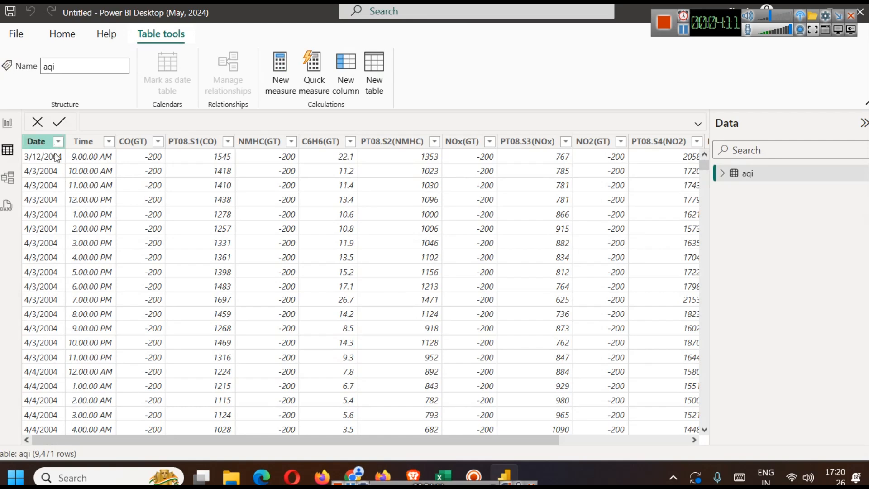
{"action": "left_click", "coordinate": [50, 145]}
{"action": "scroll", "coordinate": [50, 247], "scroll_direction": "down", "scroll_amount": 10}
{"action": "scroll", "coordinate": [48, 227], "scroll_direction": "up", "scroll_amount": 10}
{"action": "scroll", "coordinate": [61, 219], "scroll_direction": "down", "scroll_amount": 7}
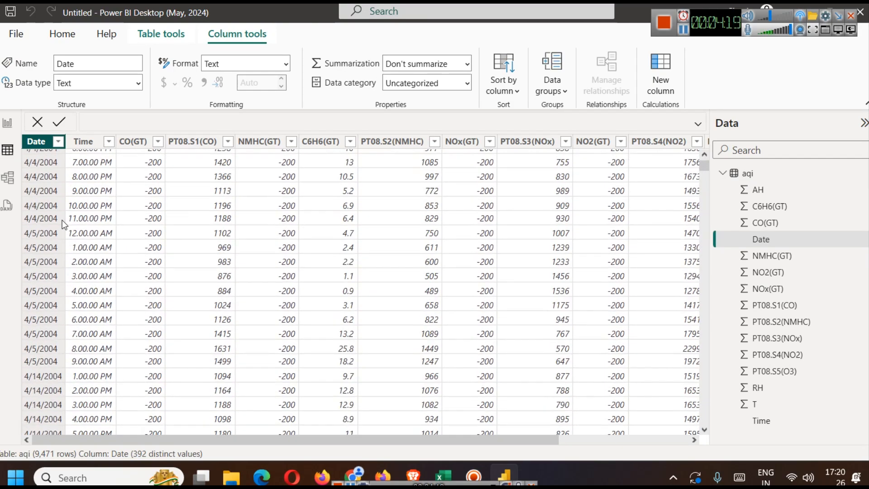
{"action": "scroll", "coordinate": [62, 220], "scroll_direction": "up", "scroll_amount": 7}
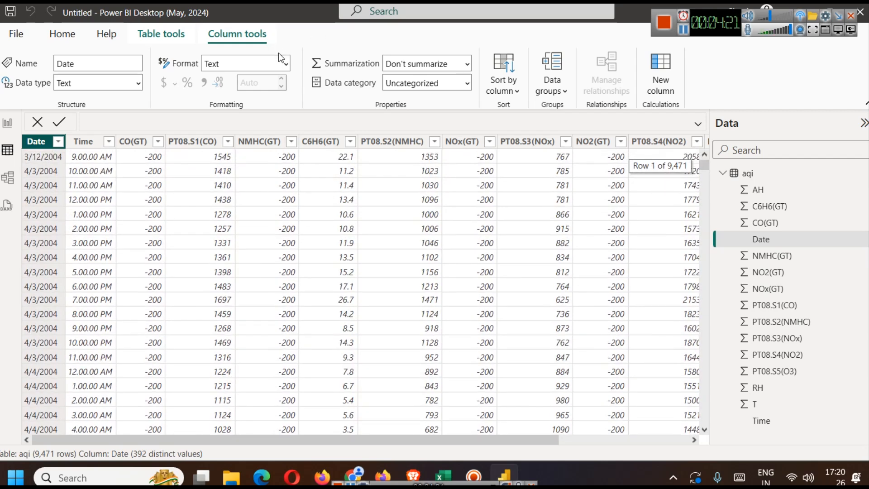
{"action": "left_click", "coordinate": [408, 84]}
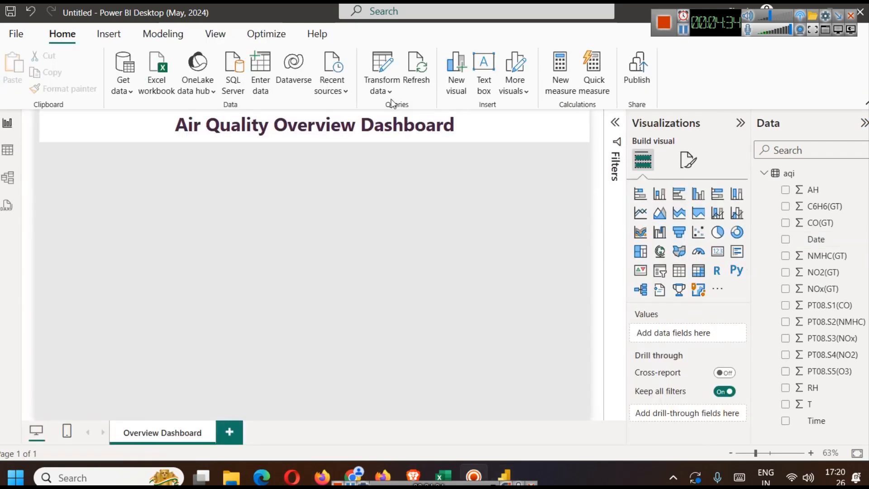
- Open the aqi query in Power Query Editor, and change the Date column's data type from Text to Date
{"action": "left_click", "coordinate": [384, 85]}
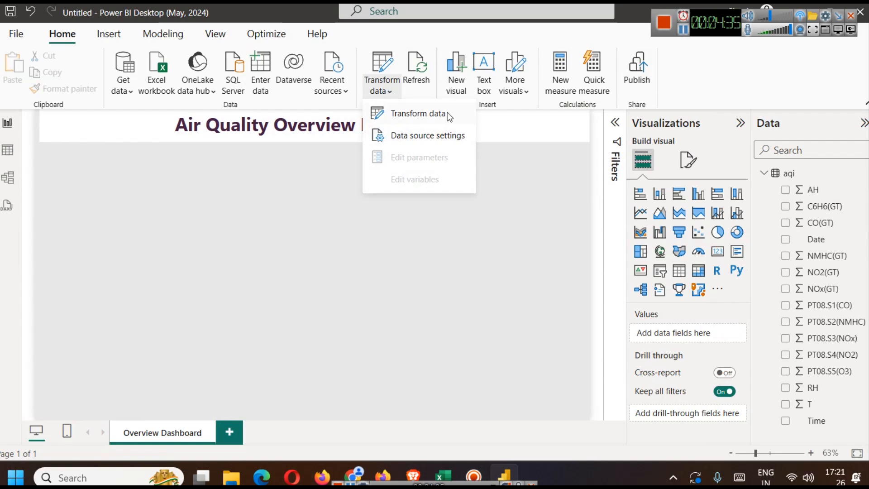
{"action": "left_click", "coordinate": [434, 113]}
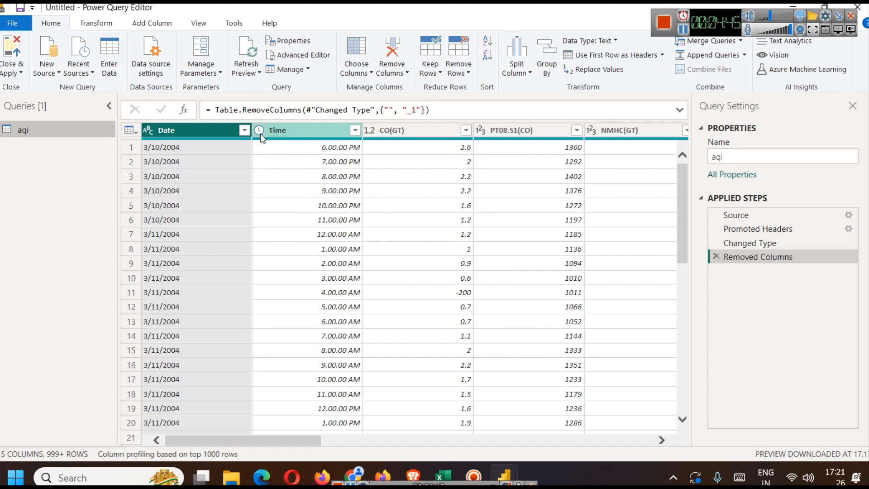
{"action": "left_click", "coordinate": [244, 130]}
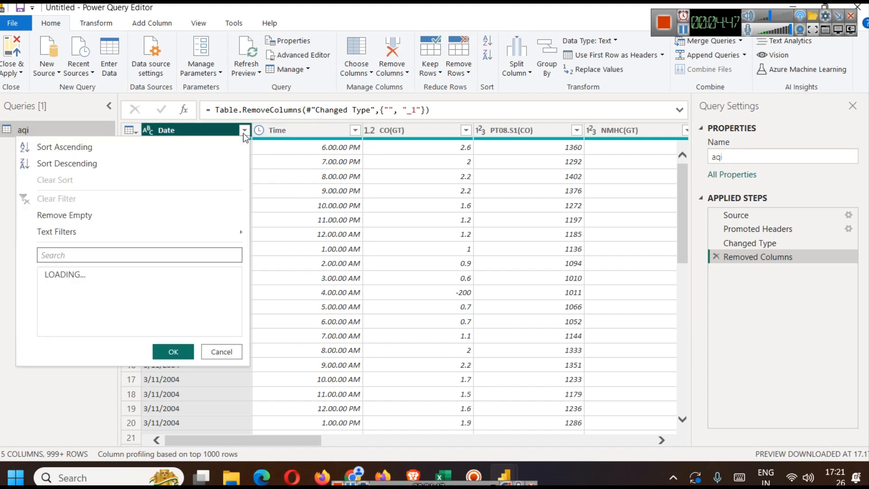
{"action": "scroll", "coordinate": [176, 340], "scroll_direction": "down", "scroll_amount": 11}
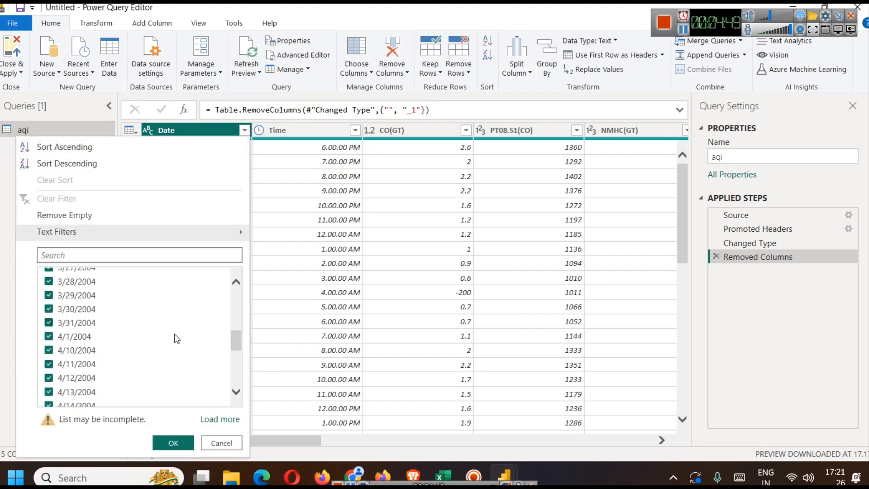
{"action": "left_click", "coordinate": [216, 443]}
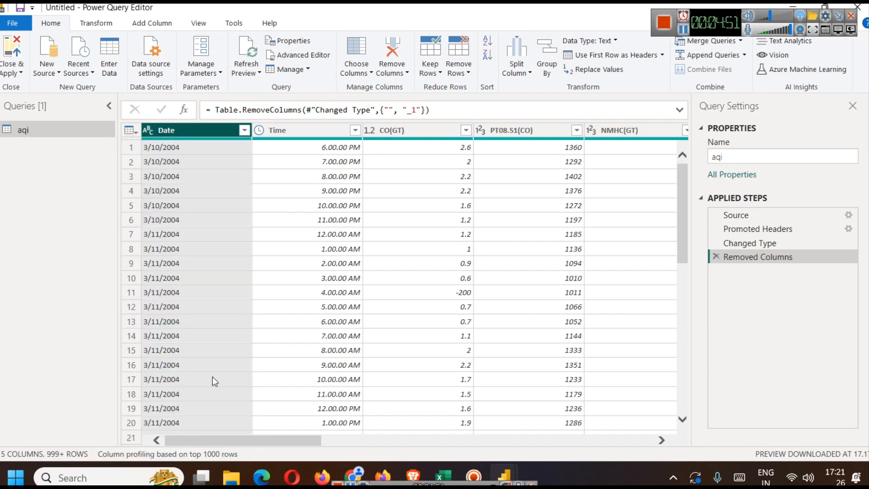
{"action": "left_click", "coordinate": [244, 130]}
{"action": "left_click", "coordinate": [219, 134]}
{"action": "right_click", "coordinate": [201, 129]}
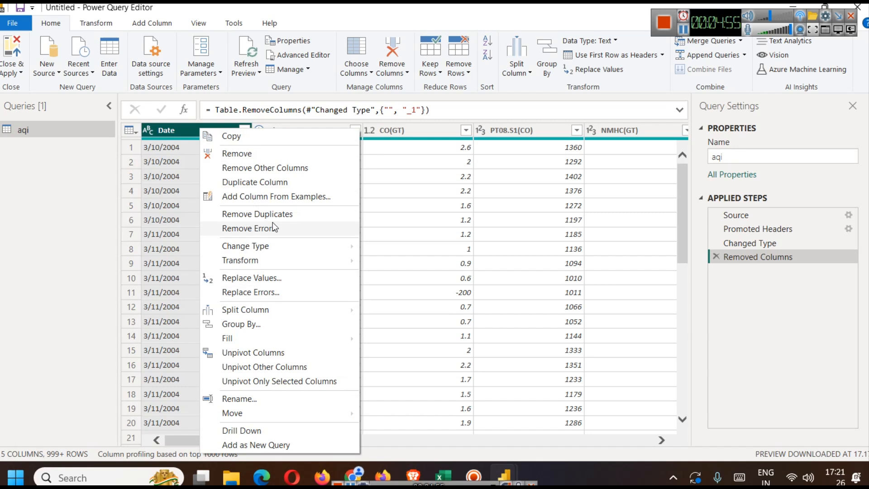
{"action": "mouse_move", "coordinate": [307, 245]}
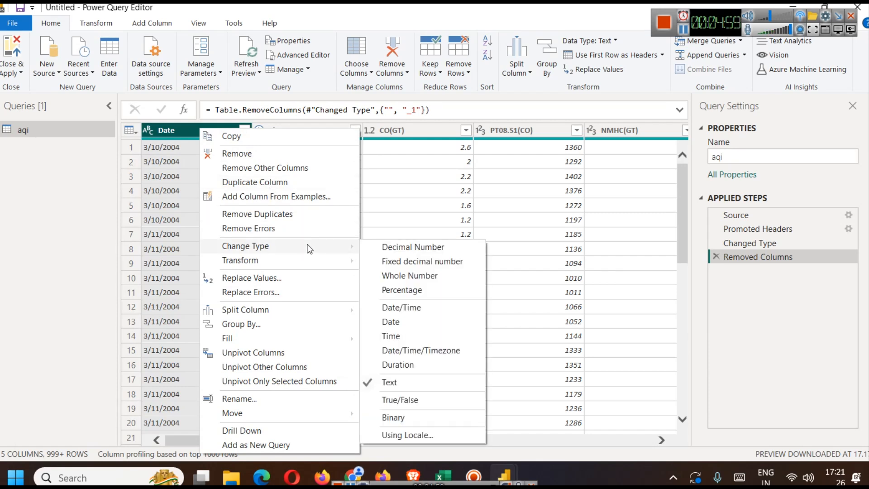
{"action": "left_click", "coordinate": [417, 321]}
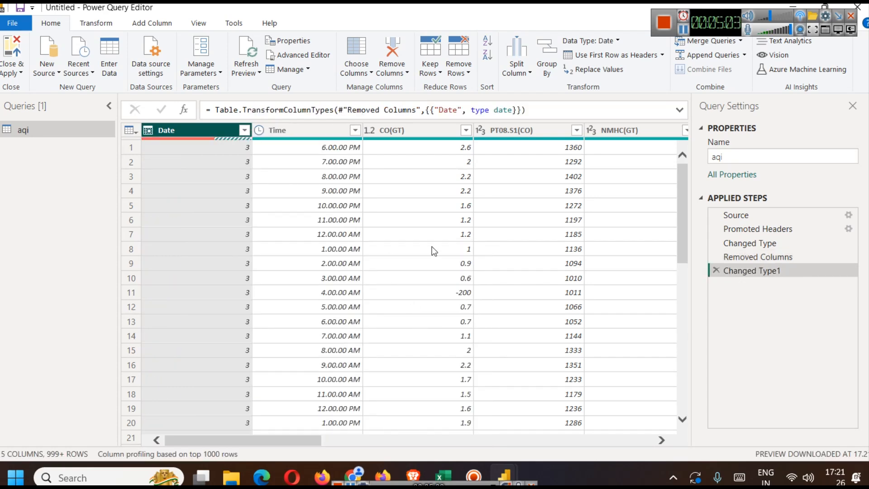
- Check the converted Date column's rows, and close Power Query Editor with the changes applied
{"action": "scroll", "coordinate": [202, 246], "scroll_direction": "down", "scroll_amount": 5}
{"action": "scroll", "coordinate": [201, 246], "scroll_direction": "up", "scroll_amount": 5}
{"action": "scroll", "coordinate": [682, 197], "scroll_direction": "down", "scroll_amount": 1}
{"action": "left_click_drag", "start_coordinate": [682, 197], "coordinate": [659, 142]}
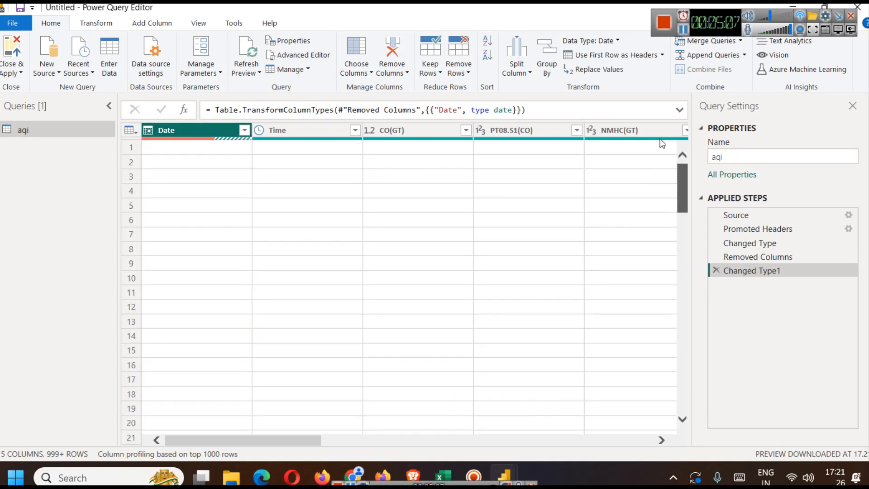
{"action": "left_click", "coordinate": [22, 76]}
{"action": "left_click", "coordinate": [27, 86]}
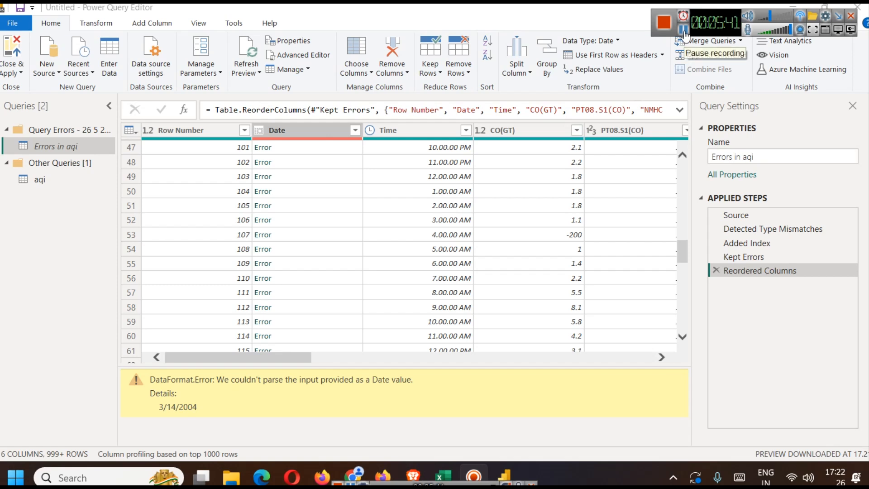
- Remove the Reordered Columns, Kept Errors and Added Index steps from the Errors in aqi query
{"action": "left_click", "coordinate": [713, 268]}
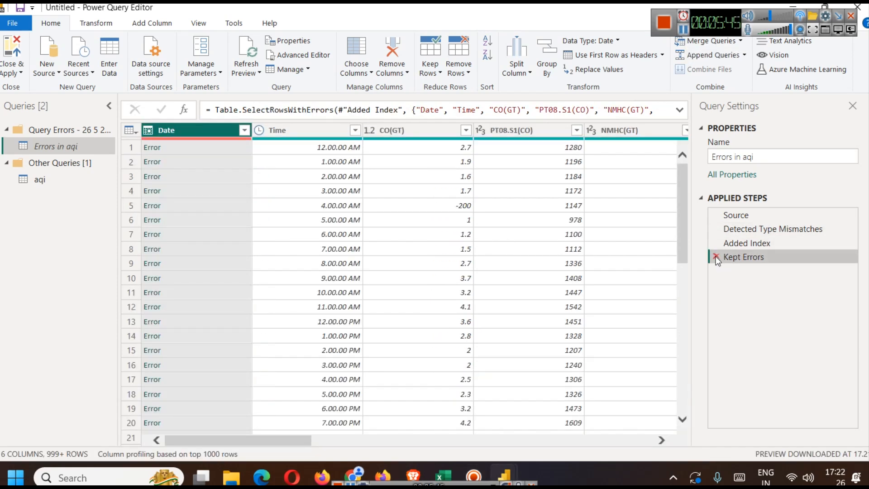
{"action": "left_click", "coordinate": [715, 257]}
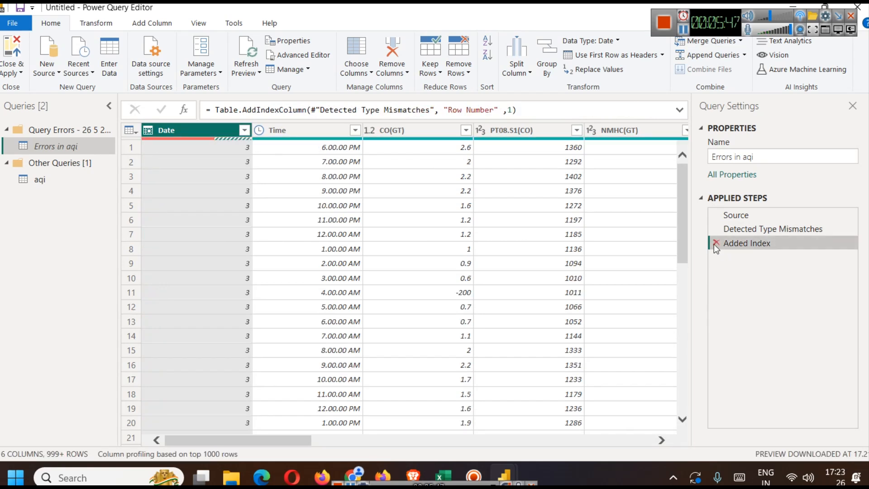
{"action": "left_click", "coordinate": [715, 243]}
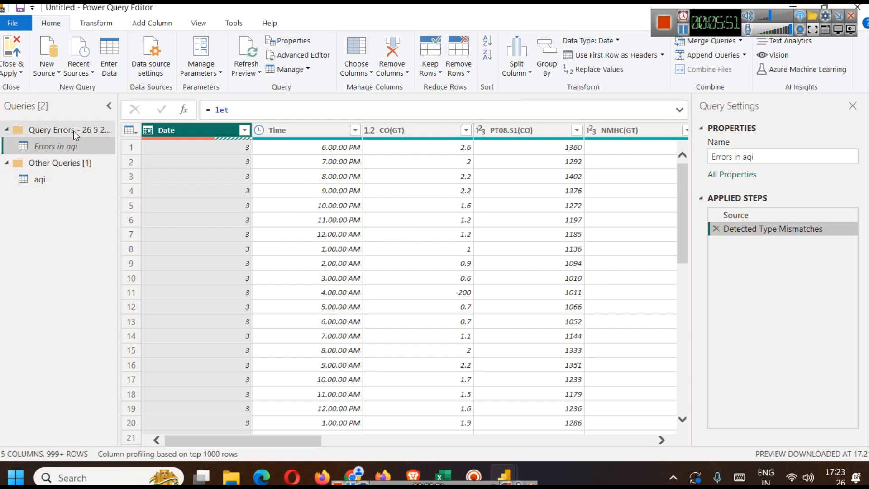
- Remove the Changed Type1 step from the aqi query
{"action": "right_click", "coordinate": [55, 149]}
{"action": "left_click", "coordinate": [40, 179]}
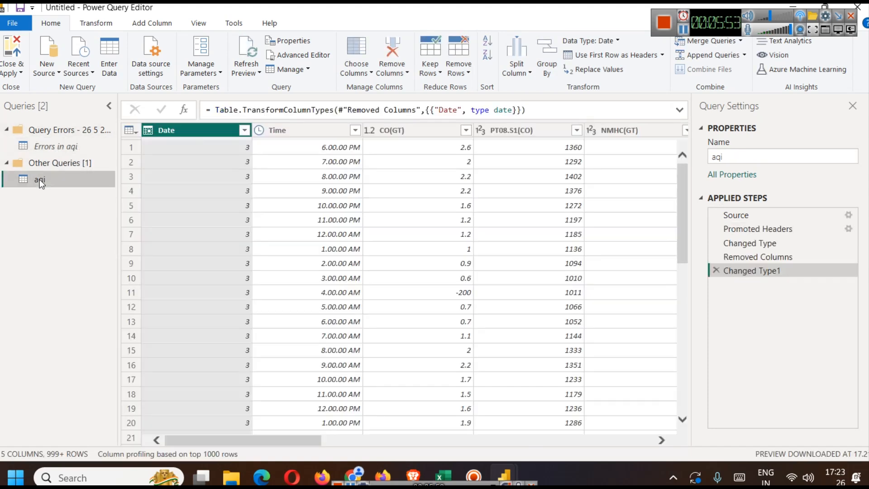
{"action": "left_click", "coordinate": [715, 270]}
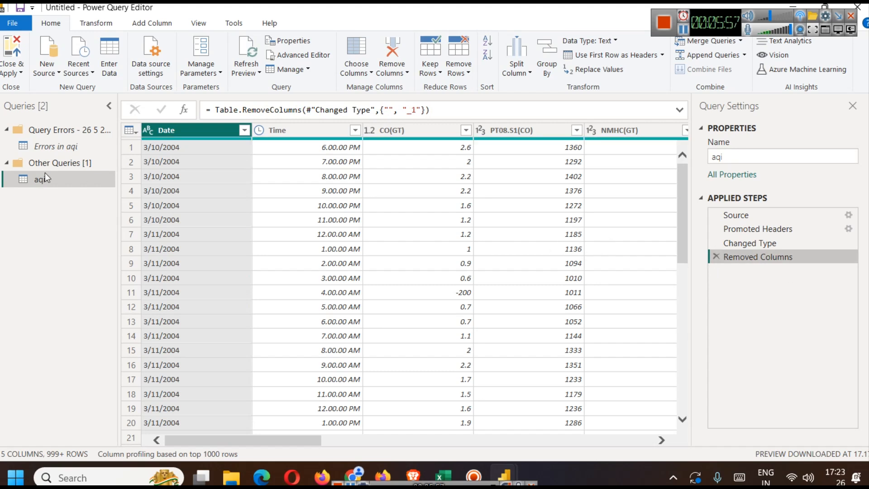
- Delete the Errors in aqi query and the Query Errors group that contained it
{"action": "left_click", "coordinate": [50, 145]}
{"action": "right_click", "coordinate": [50, 145]}
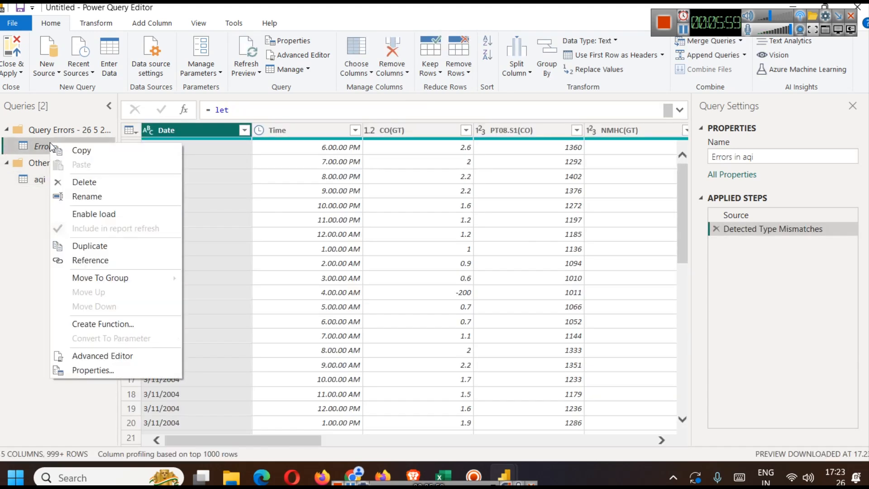
{"action": "left_click", "coordinate": [125, 185]}
{"action": "left_click", "coordinate": [476, 259]}
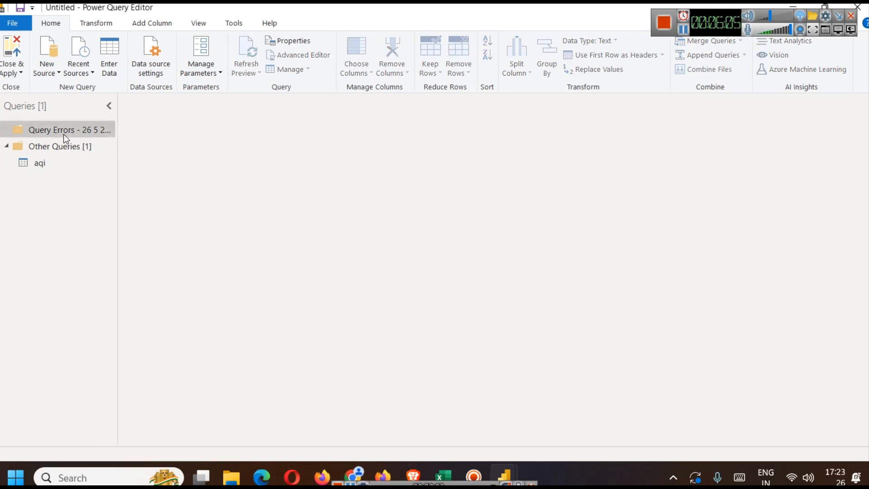
{"action": "right_click", "coordinate": [63, 134]}
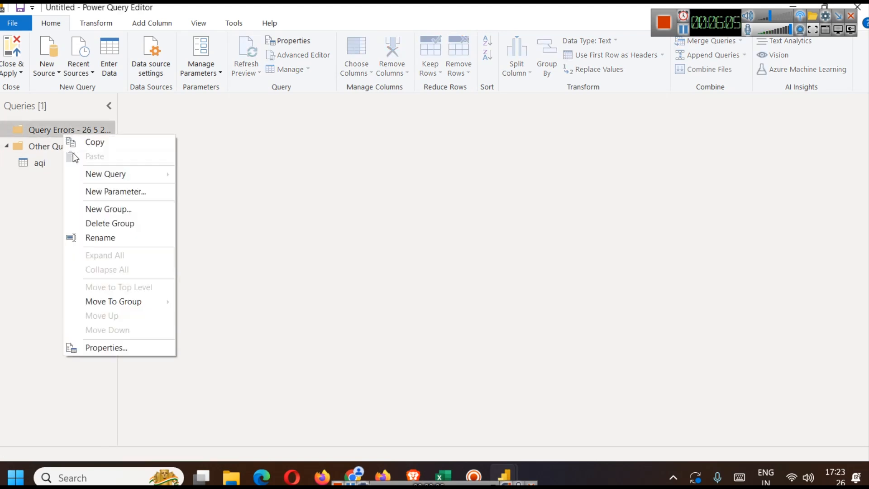
{"action": "left_click", "coordinate": [119, 221]}
{"action": "left_click", "coordinate": [12, 130]}
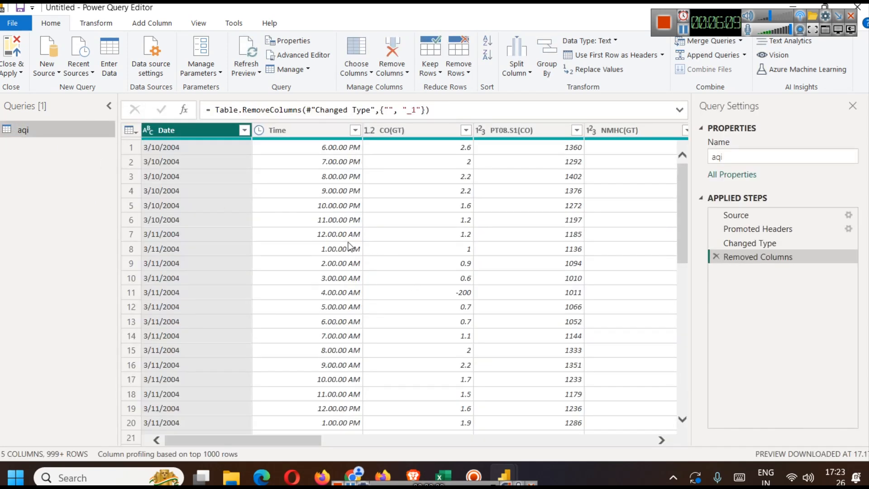
{"action": "left_click_drag", "start_coordinate": [286, 439], "coordinate": [253, 455]}
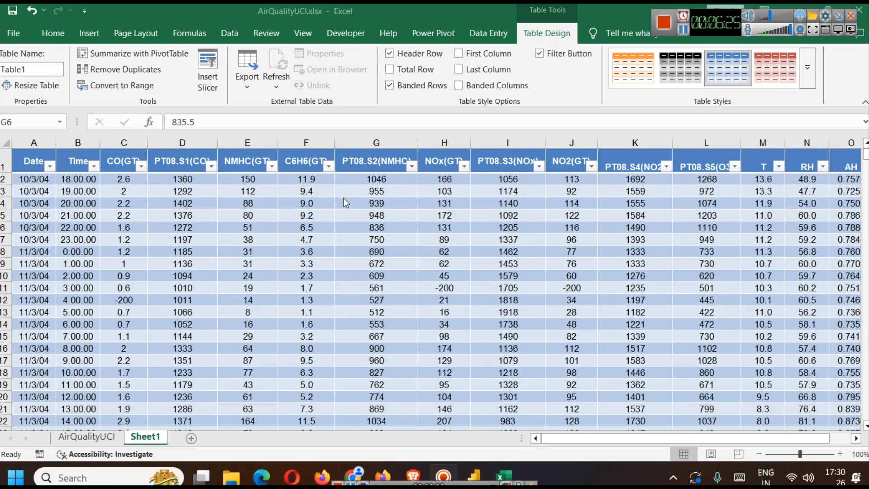
- Compare the Date column's filter values in the AirQualityUCI.xlsx table in Excel with those of the aqi table in Power BI
{"action": "left_click", "coordinate": [49, 169]}
{"action": "left_click", "coordinate": [324, 285]}
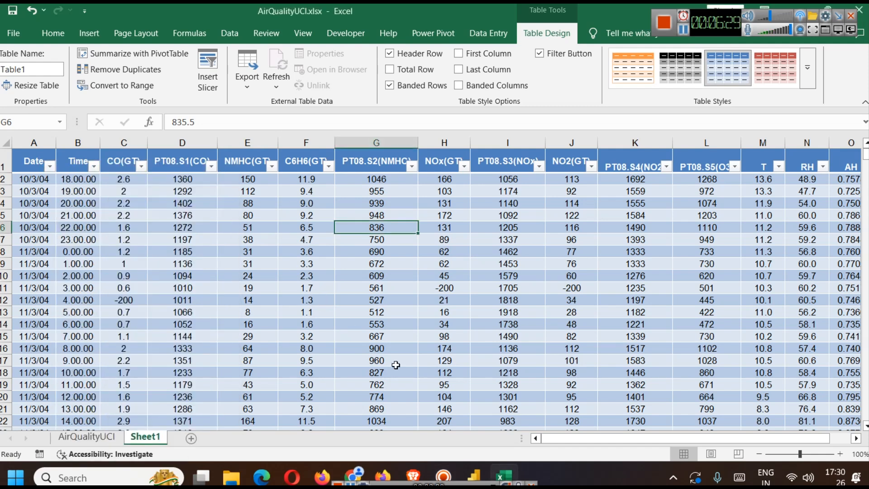
{"action": "left_click", "coordinate": [481, 464]}
{"action": "left_click", "coordinate": [58, 142]}
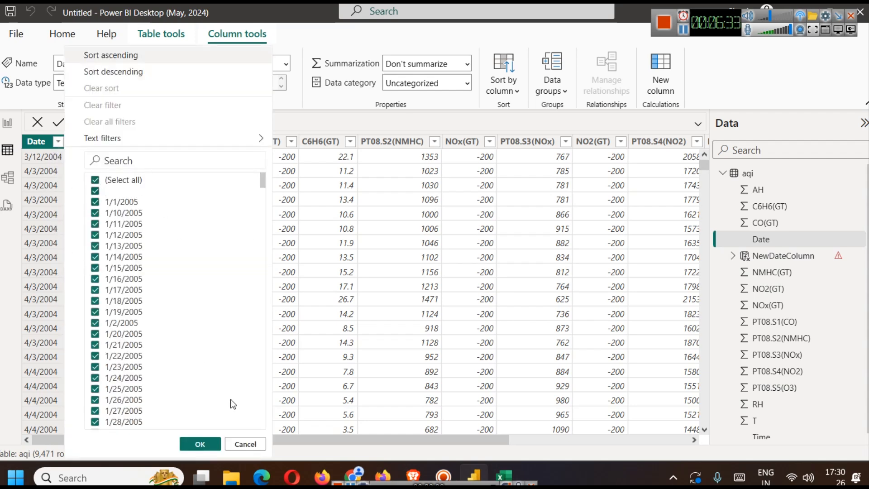
{"action": "left_click", "coordinate": [245, 444]}
{"action": "left_click", "coordinate": [502, 471]}
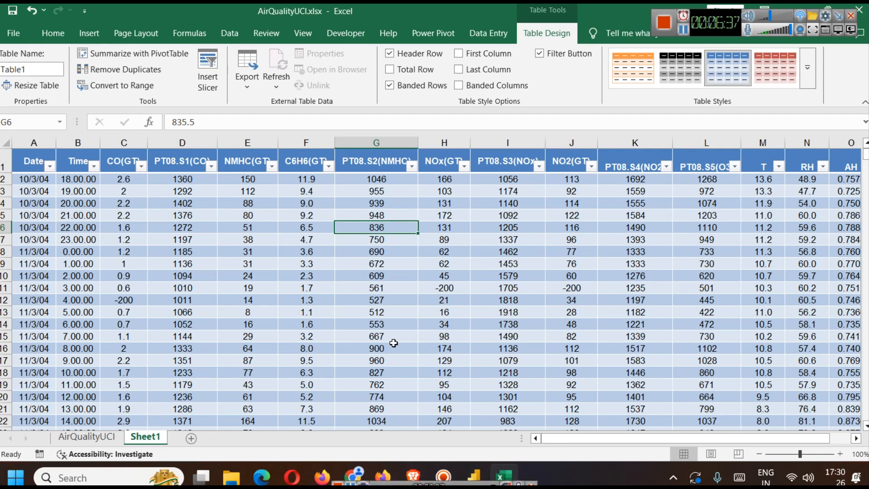
- Review the variables table and dataset information on the UCI Air Quality page in the browser, and return to the Excel workbook
{"action": "left_click", "coordinate": [414, 472]}
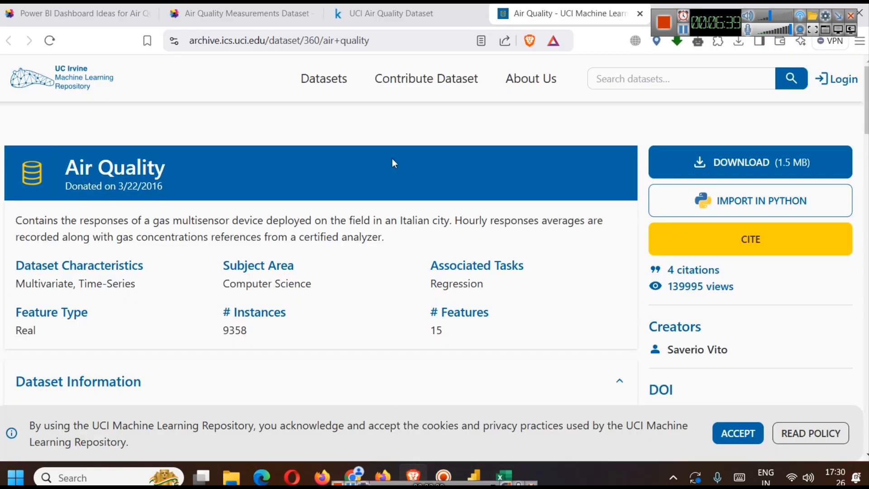
{"action": "scroll", "coordinate": [392, 158], "scroll_direction": "down", "scroll_amount": 4}
{"action": "scroll", "coordinate": [184, 89], "scroll_direction": "down", "scroll_amount": 10}
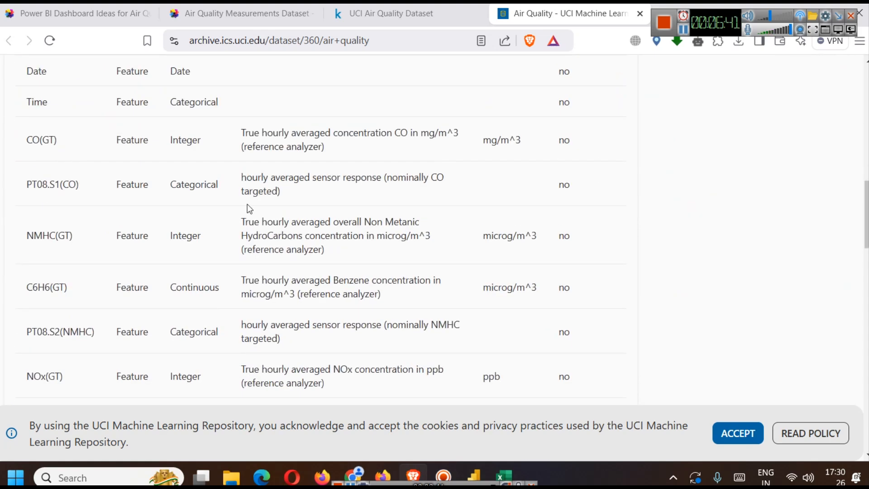
{"action": "scroll", "coordinate": [246, 208], "scroll_direction": "up", "scroll_amount": 3}
{"action": "left_click_drag", "start_coordinate": [26, 178], "coordinate": [586, 225]}
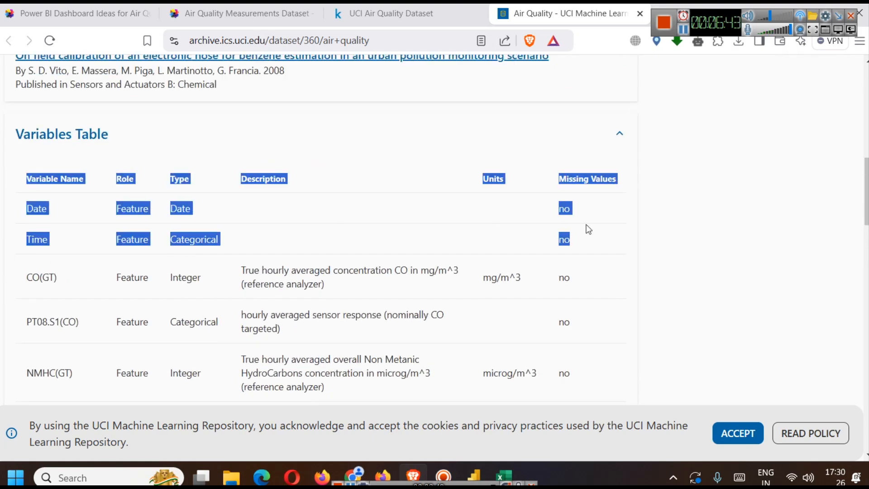
{"action": "left_click", "coordinate": [550, 209]}
{"action": "scroll", "coordinate": [686, 259], "scroll_direction": "up", "scroll_amount": 8}
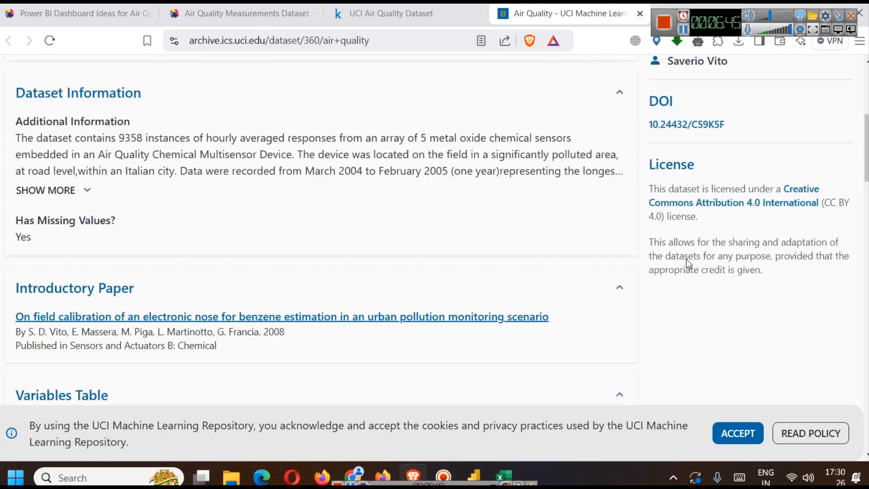
{"action": "scroll", "coordinate": [756, 122], "scroll_direction": "up", "scroll_amount": 2}
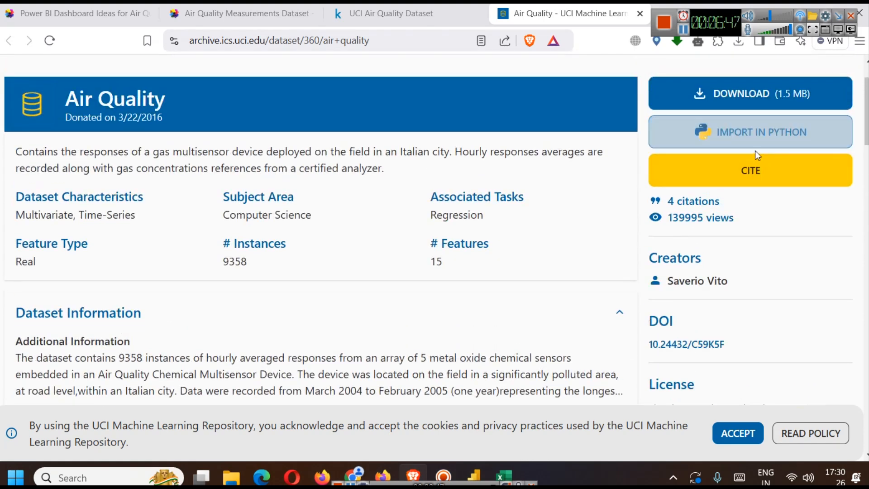
{"action": "left_click", "coordinate": [505, 469]}
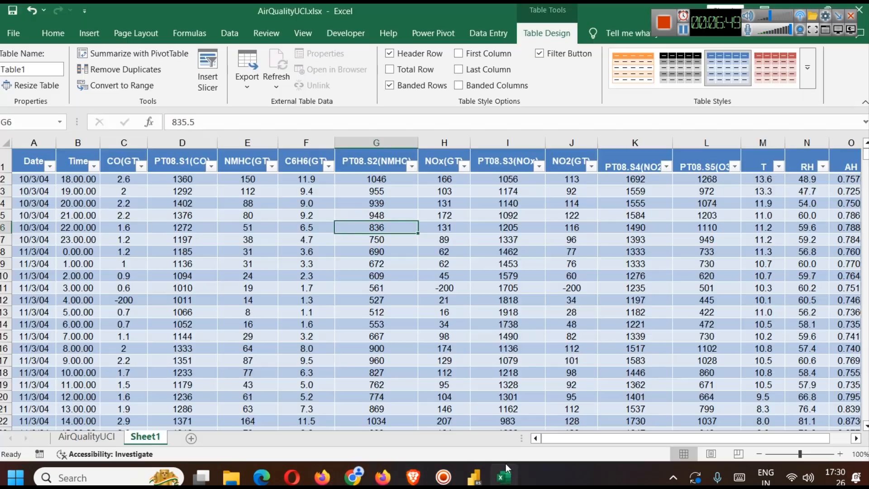
- Switch to Power BI and delete the aqi table from the model in the report view
{"action": "left_click", "coordinate": [473, 473]}
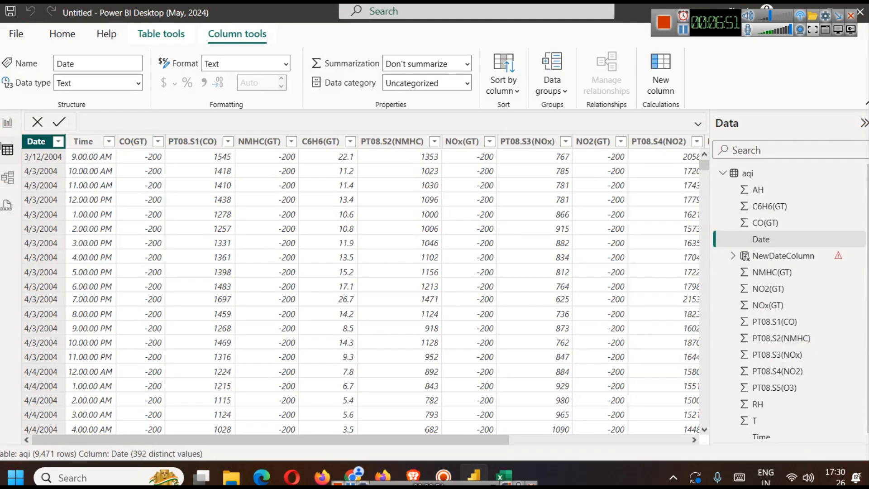
{"action": "left_click", "coordinate": [7, 123]}
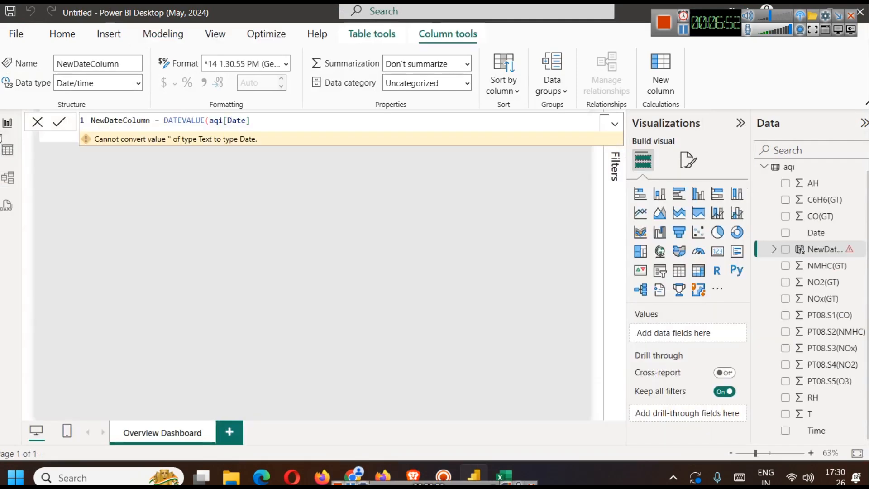
{"action": "right_click", "coordinate": [791, 178]}
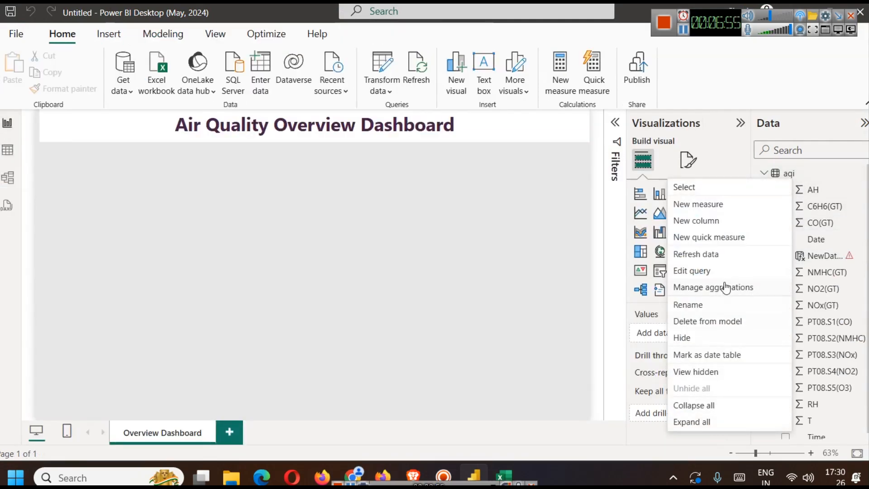
{"action": "left_click", "coordinate": [716, 323]}
{"action": "left_click", "coordinate": [518, 268]}
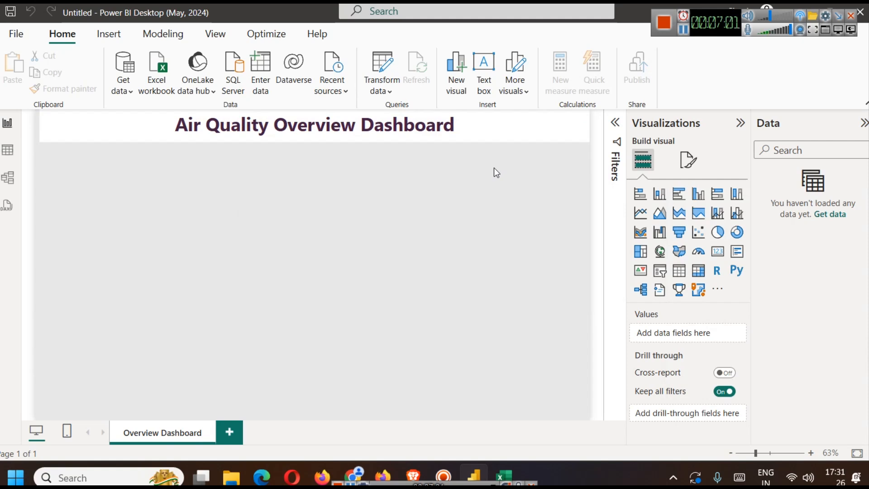
- Open AirQualityUCI.xlsx from the air+quality folder as the report's Excel data source
{"action": "left_click", "coordinate": [681, 32]}
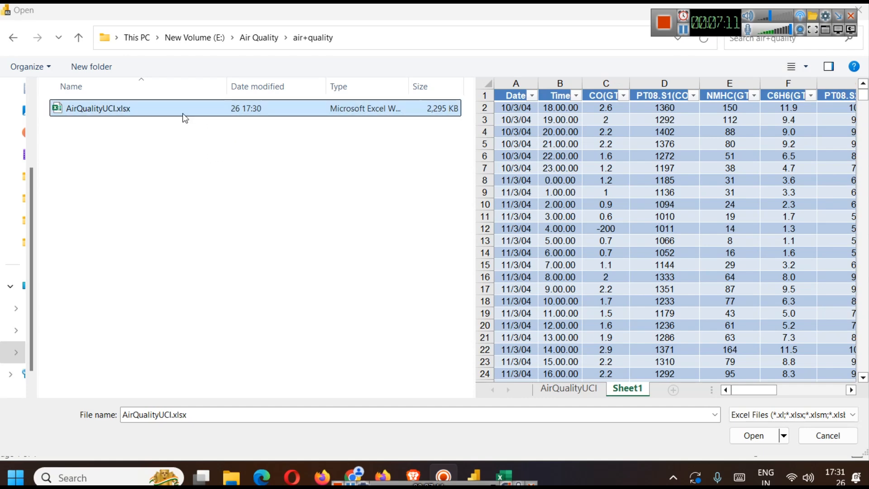
{"action": "left_click", "coordinate": [753, 435]}
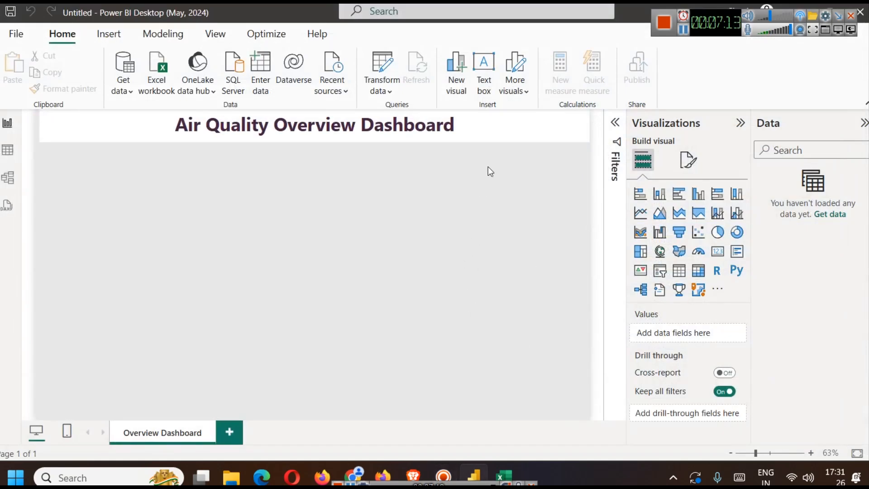
{"action": "left_click", "coordinate": [683, 30]}
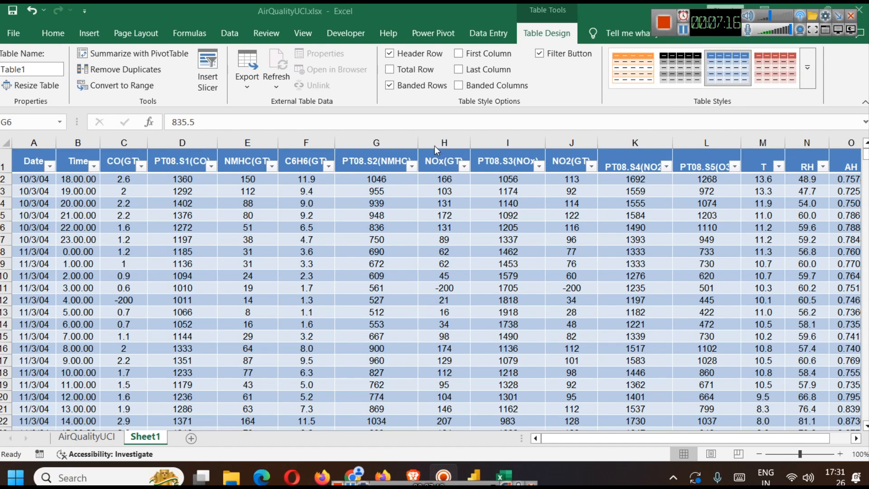
- Inspect the AirQualityUCI sheet and the last rows of the Sheet1 table in the Excel workbook
{"action": "left_click", "coordinate": [435, 146]}
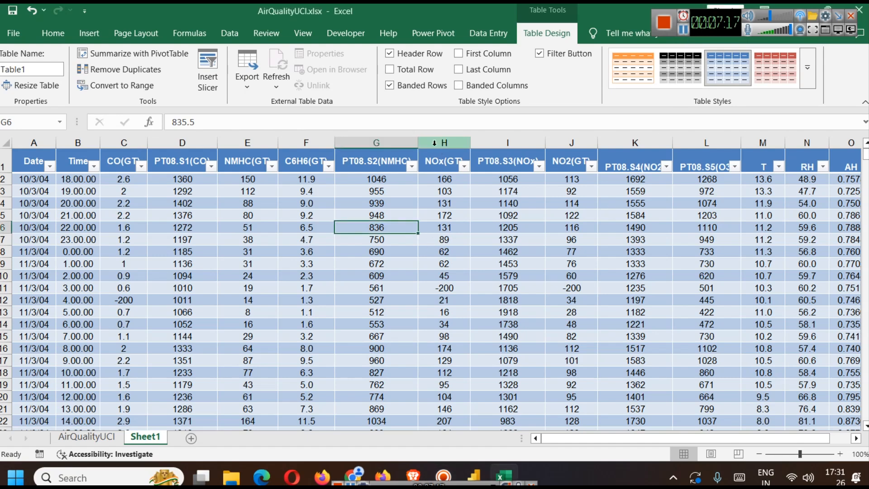
{"action": "left_click", "coordinate": [77, 437]}
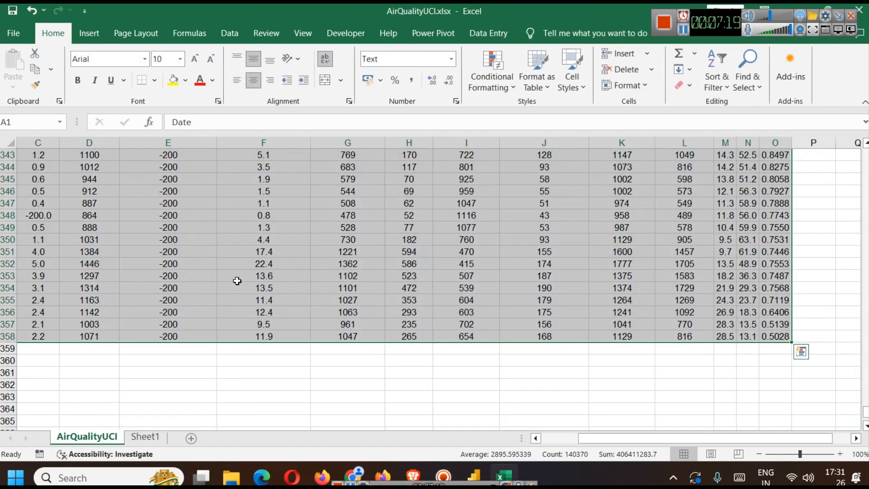
{"action": "left_click", "coordinate": [159, 439]}
{"action": "left_click_drag", "start_coordinate": [865, 156], "coordinate": [723, 434]}
{"action": "scroll", "coordinate": [141, 284], "scroll_direction": "down", "scroll_amount": 10}
{"action": "scroll", "coordinate": [159, 292], "scroll_direction": "up", "scroll_amount": 4}
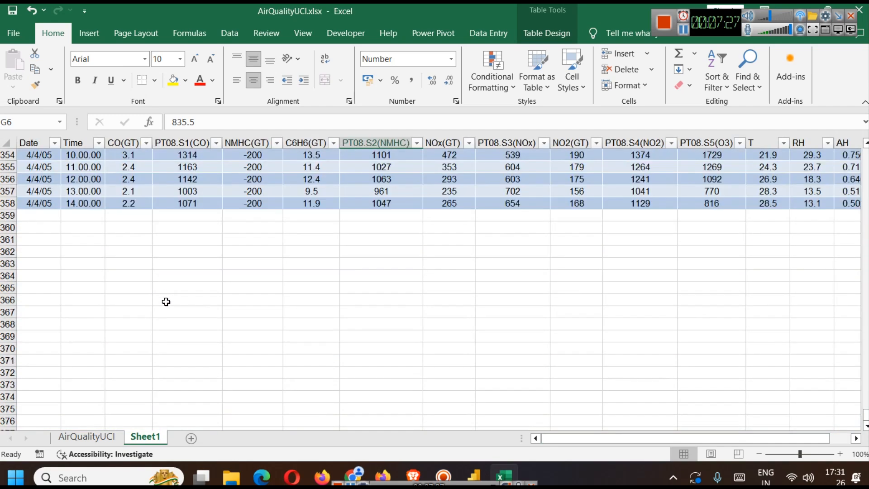
{"action": "scroll", "coordinate": [166, 301], "scroll_direction": "up", "scroll_amount": 12}
- Switch back to Power BI, preview Table1 from AirQualityUCI.xlsx across its columns and rows, and load it into the model
{"action": "mouse_move", "coordinate": [474, 474]}
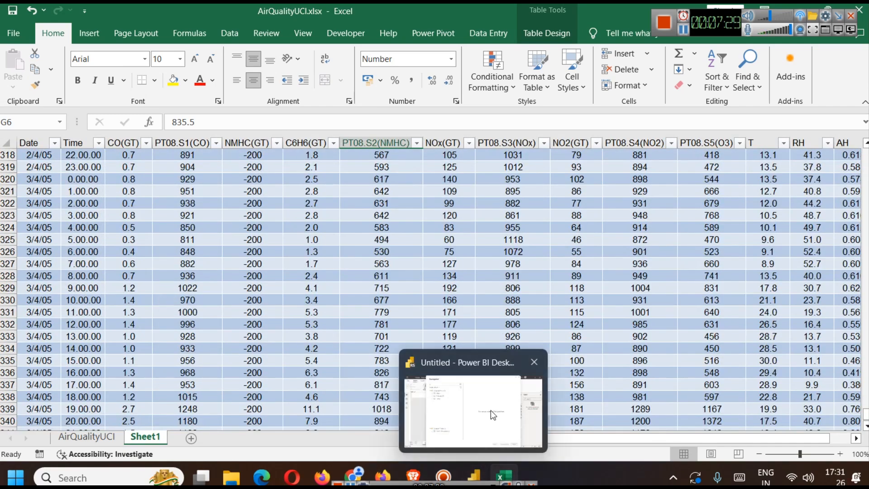
{"action": "left_click", "coordinate": [491, 410]}
{"action": "left_click", "coordinate": [173, 115]}
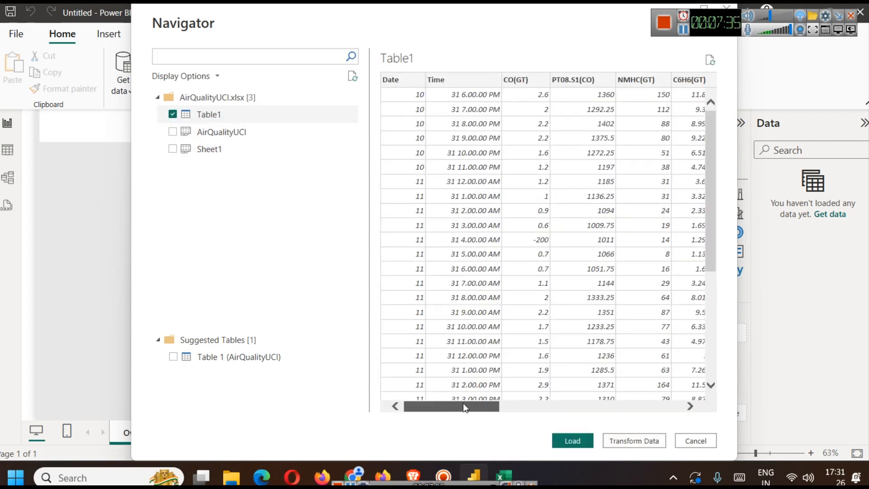
{"action": "left_click_drag", "start_coordinate": [458, 409], "coordinate": [640, 409]}
{"action": "scroll", "coordinate": [571, 294], "scroll_direction": "down", "scroll_amount": 5}
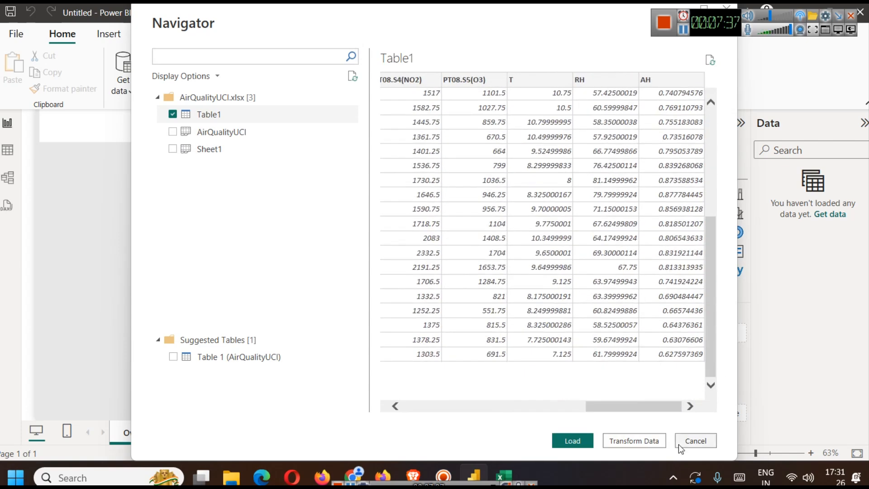
{"action": "scroll", "coordinate": [572, 389], "scroll_direction": "up", "scroll_amount": 5}
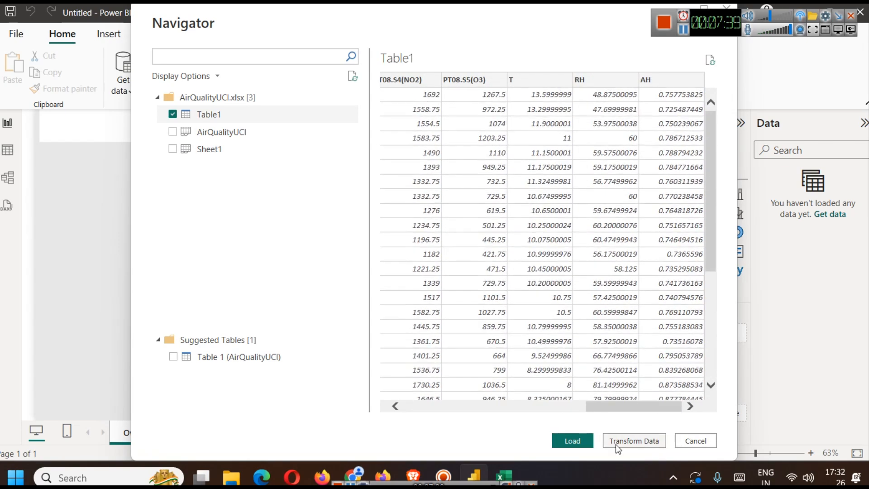
{"action": "left_click", "coordinate": [583, 439]}
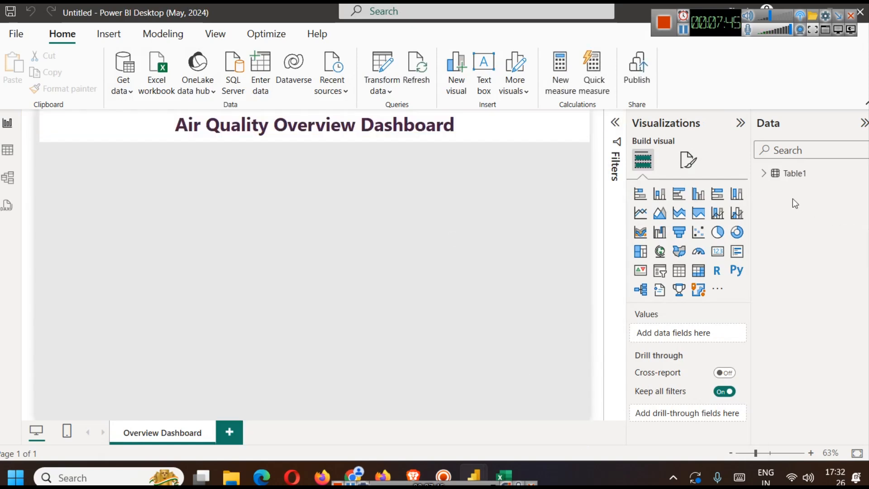
- Expand Table1's fields down to the levels of the Date column's hierarchy
{"action": "left_click", "coordinate": [765, 174]}
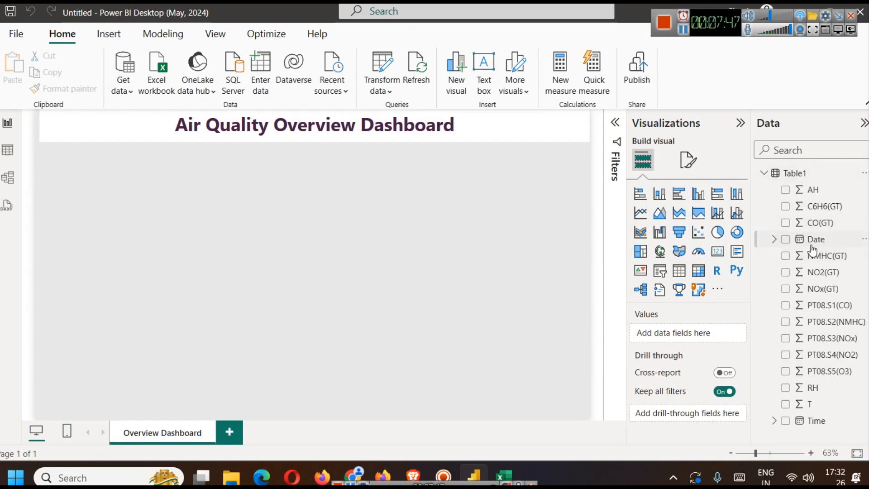
{"action": "left_click", "coordinate": [775, 240]}
{"action": "left_click", "coordinate": [784, 256]}
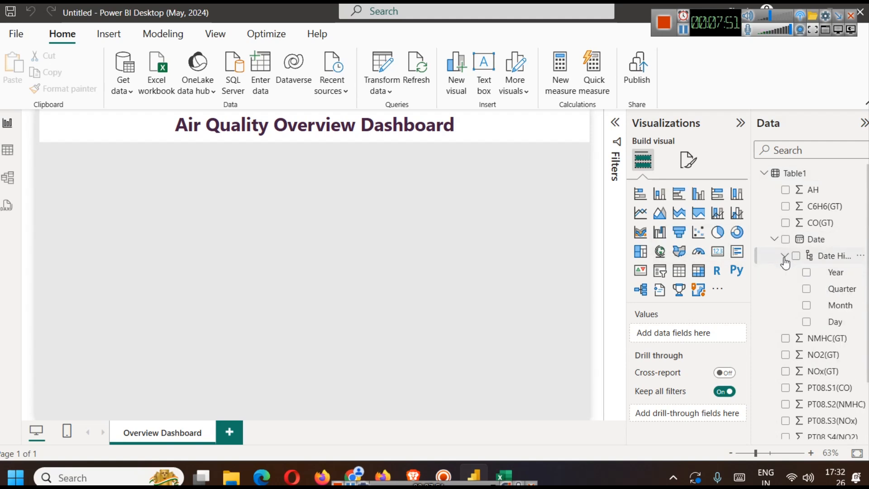
- Rename Table1 as aqi in the data model and collapse its Date field
{"action": "right_click", "coordinate": [791, 176]}
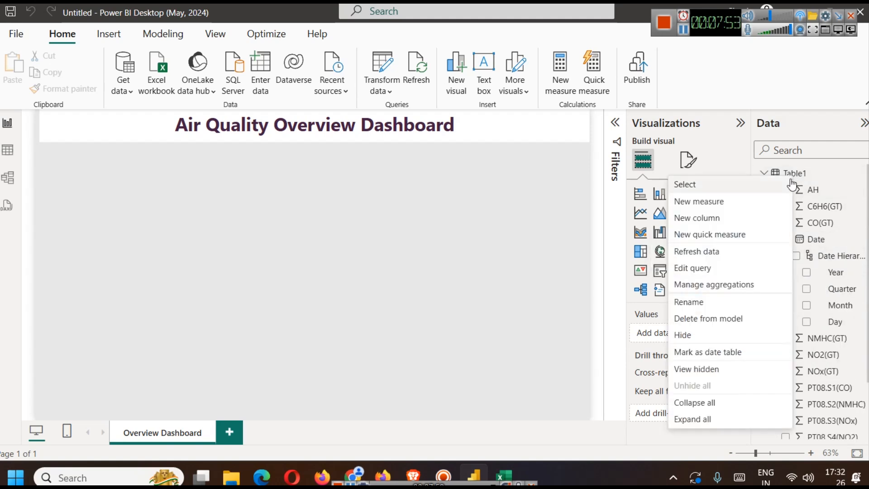
{"action": "left_click", "coordinate": [688, 302]}
{"action": "type", "text": "aqi"}
{"action": "key", "text": "Return"}
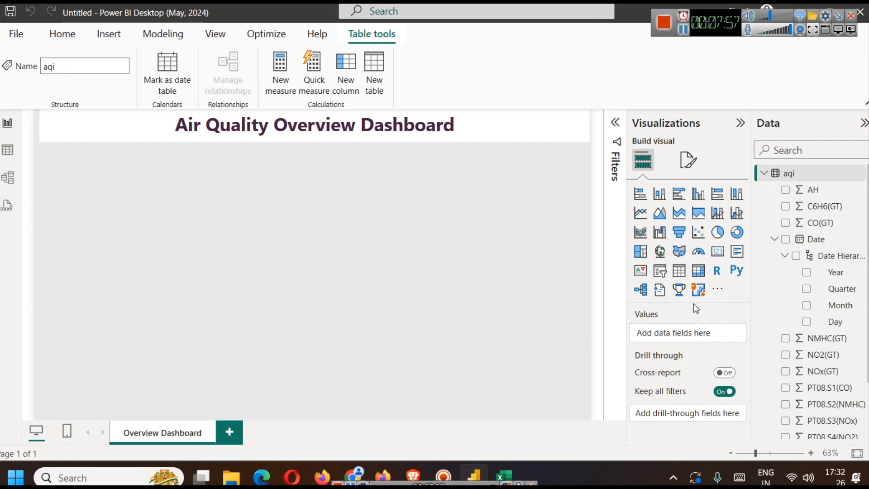
{"action": "left_click", "coordinate": [774, 241]}
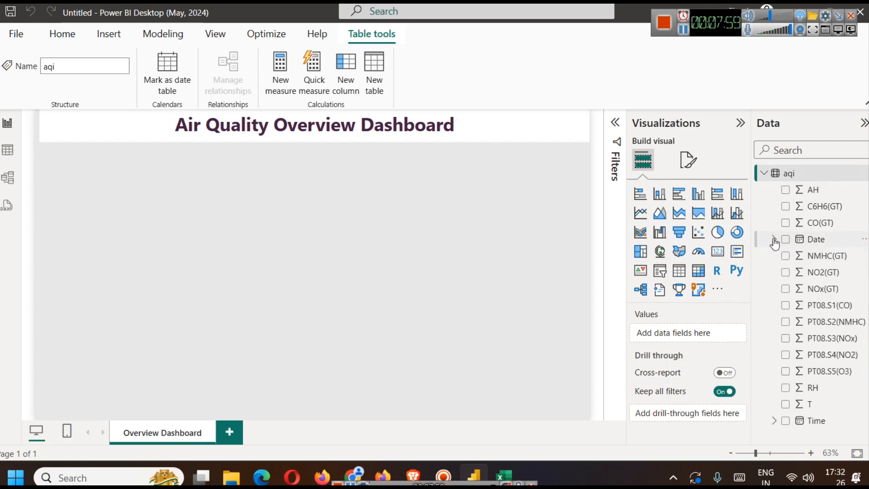
{"action": "left_click", "coordinate": [321, 222]}
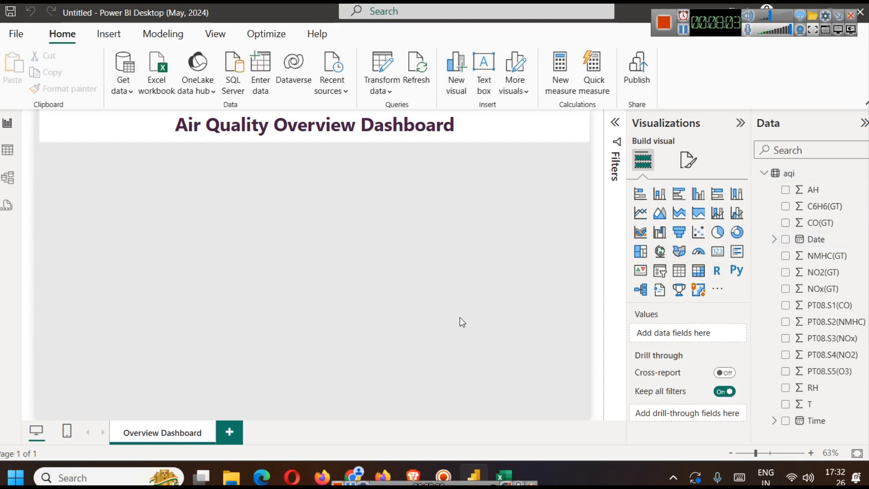
- Switch to the browser, review the Overview Dashboard visuals in the Power BI dashboard ideas article, and return to Power BI
{"action": "left_click", "coordinate": [402, 466]}
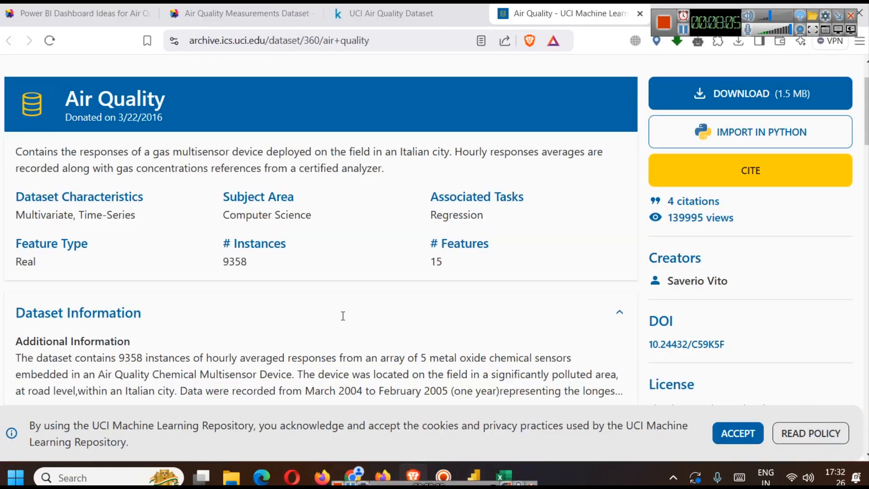
{"action": "left_click", "coordinate": [68, 13]}
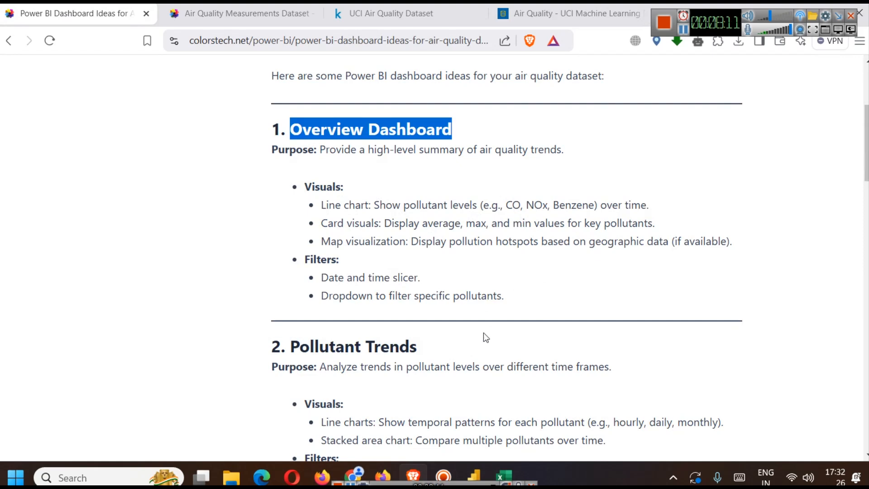
{"action": "left_click", "coordinate": [474, 475]}
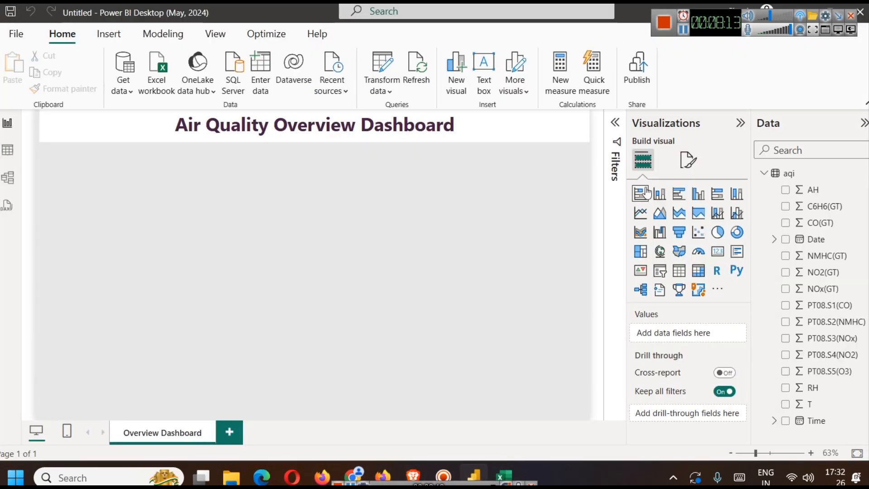
- Add a blank line chart to the report page, shrunk to under half the page width and placed at the left beneath the title
{"action": "left_click", "coordinate": [646, 218]}
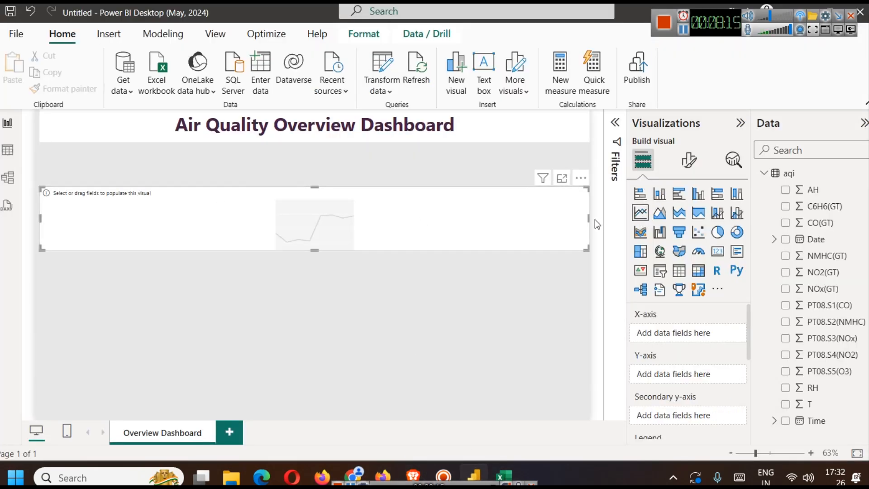
{"action": "left_click_drag", "start_coordinate": [589, 217], "coordinate": [268, 200]}
{"action": "left_click_drag", "start_coordinate": [151, 216], "coordinate": [156, 190]}
{"action": "left_click_drag", "start_coordinate": [153, 224], "coordinate": [153, 243]}
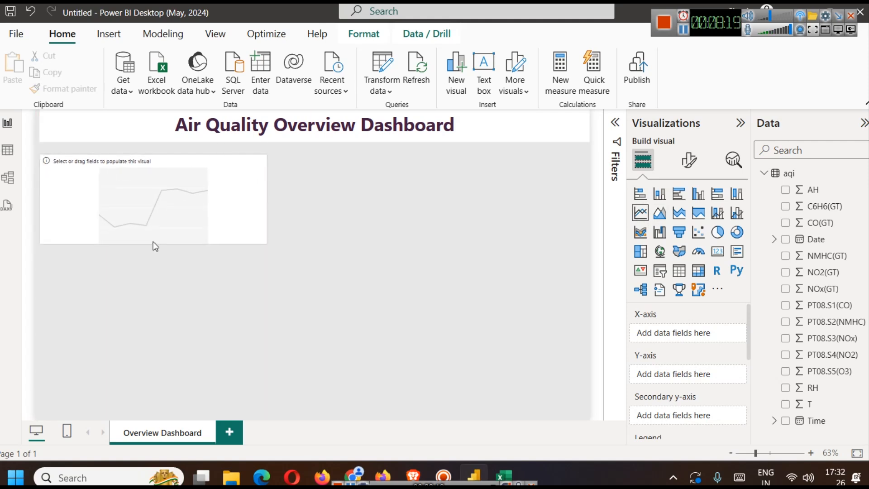
{"action": "left_click", "coordinate": [300, 199]}
{"action": "left_click", "coordinate": [170, 194]}
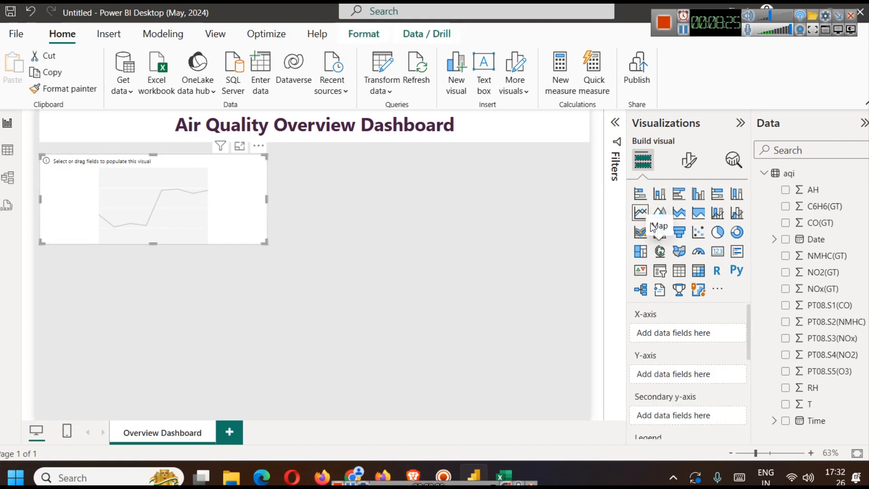
- Assign the Date hierarchy to the line chart's X-axis and NO2(GT) and CO(GT) to its Y-axis
{"action": "left_click", "coordinate": [773, 239]}
{"action": "left_click_drag", "start_coordinate": [814, 254], "coordinate": [670, 340]}
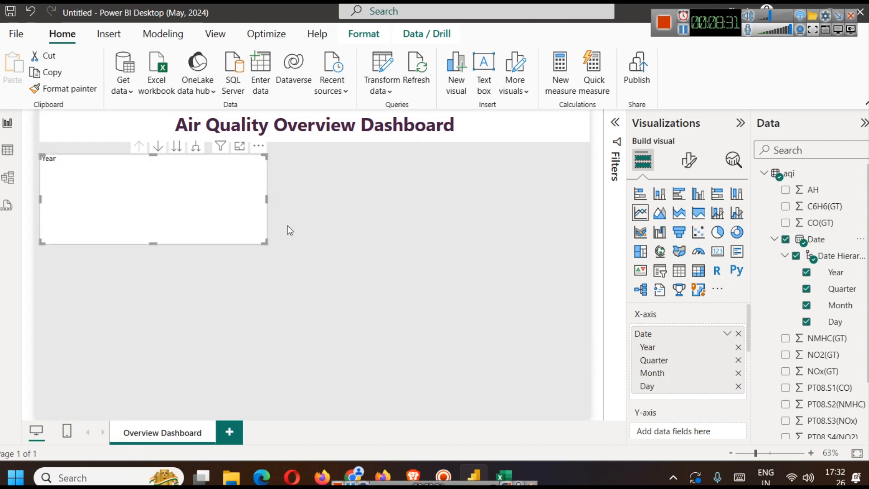
{"action": "left_click", "coordinate": [728, 334]}
{"action": "left_click", "coordinate": [727, 335]}
{"action": "scroll", "coordinate": [697, 346], "scroll_direction": "down", "scroll_amount": 3}
{"action": "scroll", "coordinate": [696, 347], "scroll_direction": "up", "scroll_amount": 2}
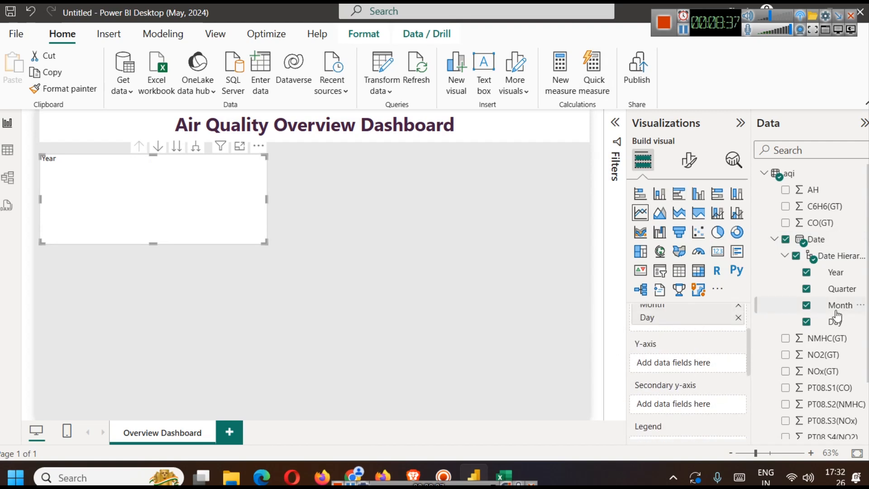
{"action": "mouse_move", "coordinate": [832, 356]}
{"action": "left_mouse_down"}
{"action": "mouse_move", "coordinate": [698, 383]}
{"action": "mouse_move", "coordinate": [697, 363]}
{"action": "left_mouse_up"}
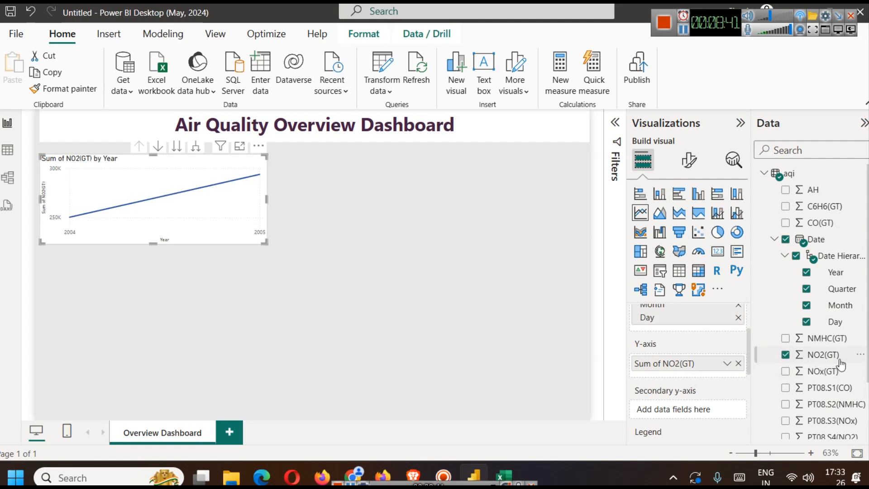
{"action": "mouse_move", "coordinate": [822, 223]}
{"action": "left_mouse_down"}
{"action": "mouse_move", "coordinate": [812, 252]}
{"action": "mouse_move", "coordinate": [678, 379]}
{"action": "left_mouse_up"}
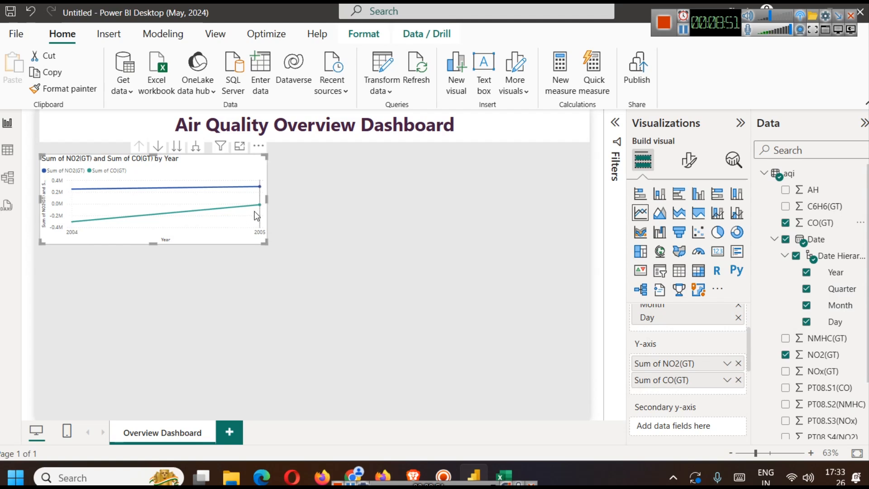
- Move the line chart down the date hierarchy to the Month level and extend its lower edge slightly
{"action": "mouse_move", "coordinate": [255, 212]}
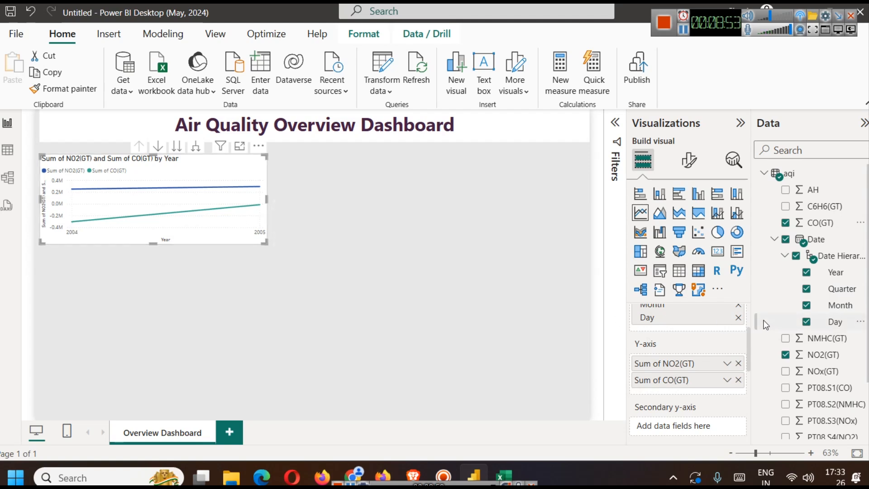
{"action": "scroll", "coordinate": [727, 355], "scroll_direction": "up", "scroll_amount": 2}
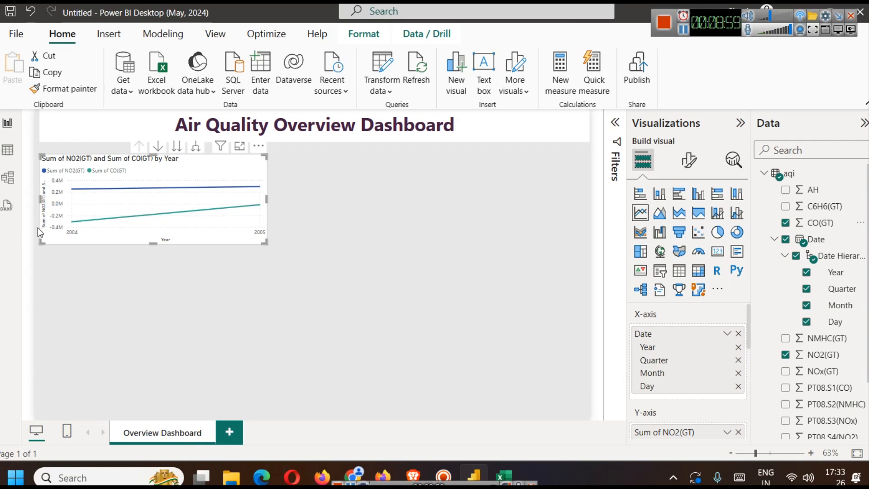
{"action": "mouse_move", "coordinate": [78, 225]}
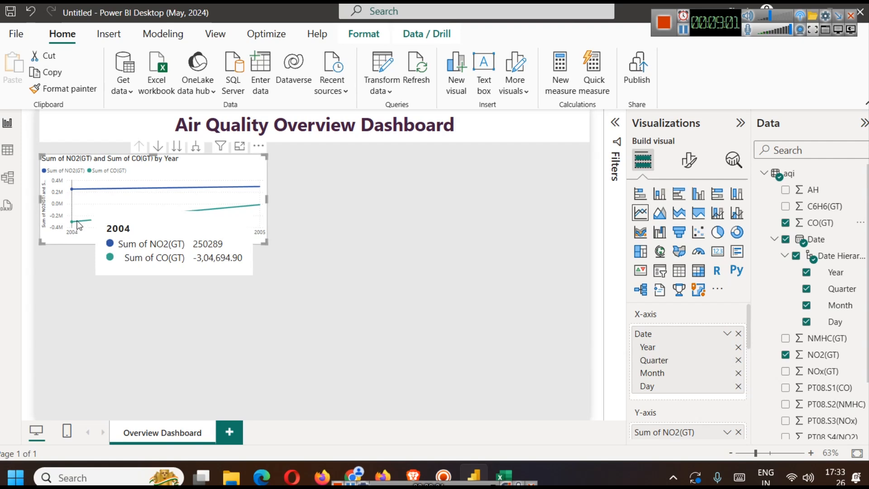
{"action": "mouse_move", "coordinate": [195, 213]}
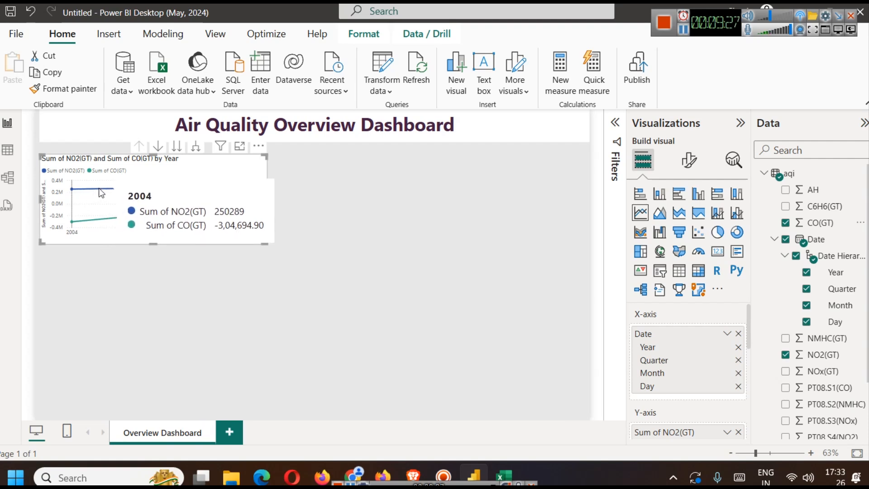
{"action": "left_click", "coordinate": [159, 151]}
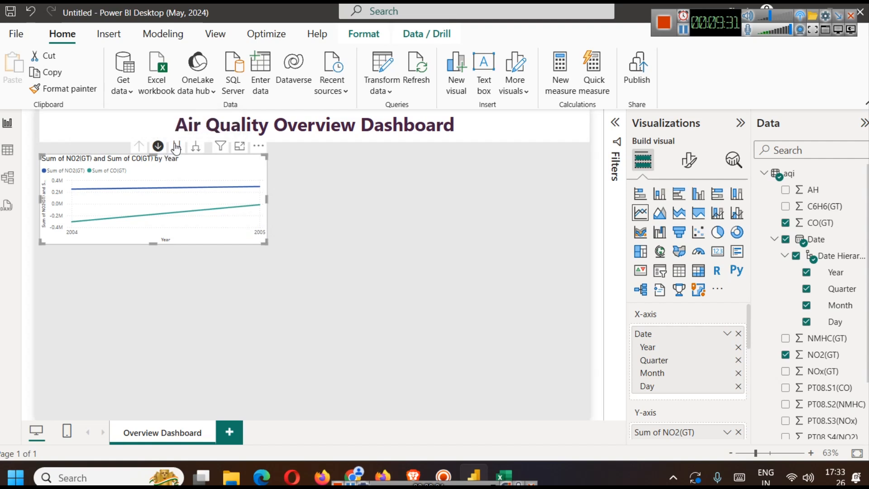
{"action": "left_click", "coordinate": [177, 147]}
{"action": "left_click", "coordinate": [176, 152]}
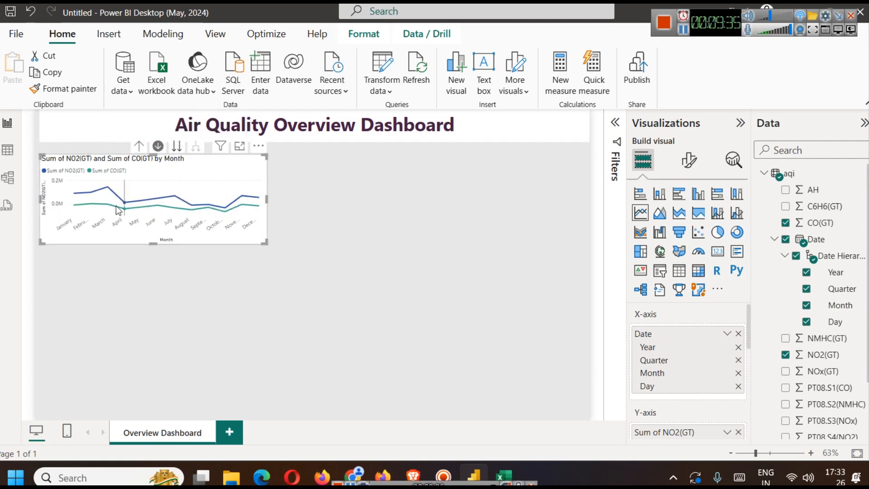
{"action": "mouse_move", "coordinate": [129, 206]}
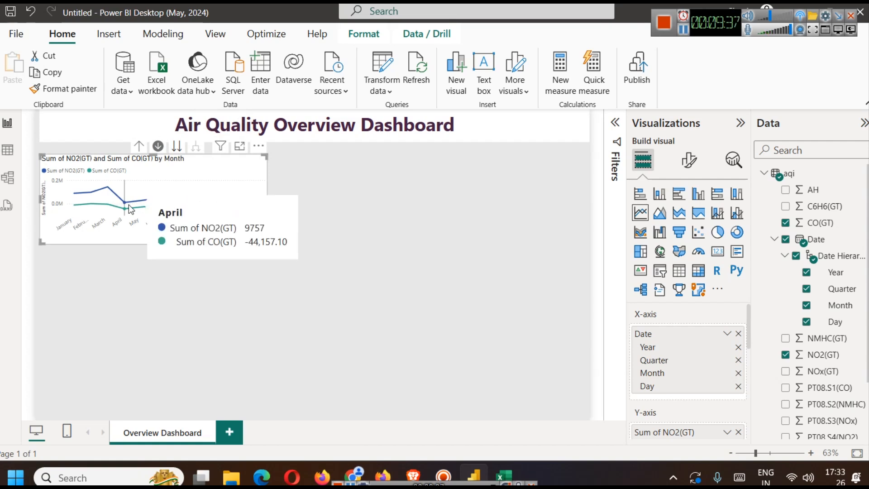
{"action": "left_click_drag", "start_coordinate": [152, 243], "coordinate": [154, 264]}
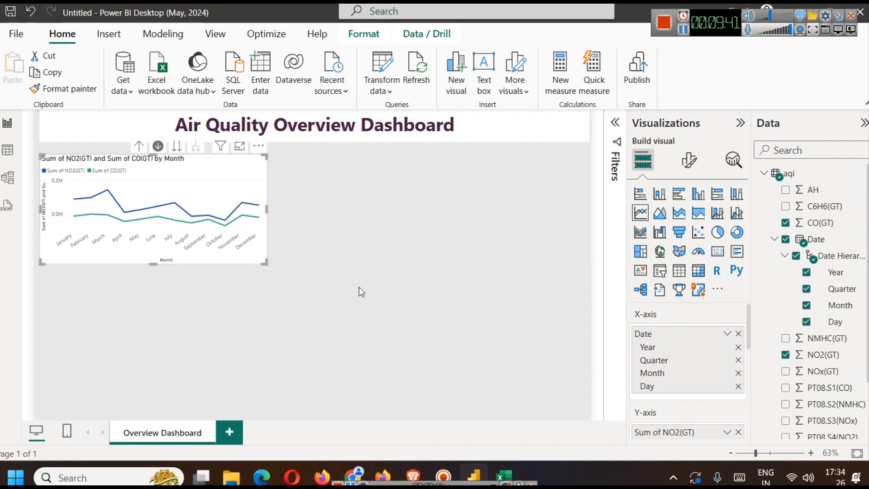
{"action": "left_click", "coordinate": [352, 254]}
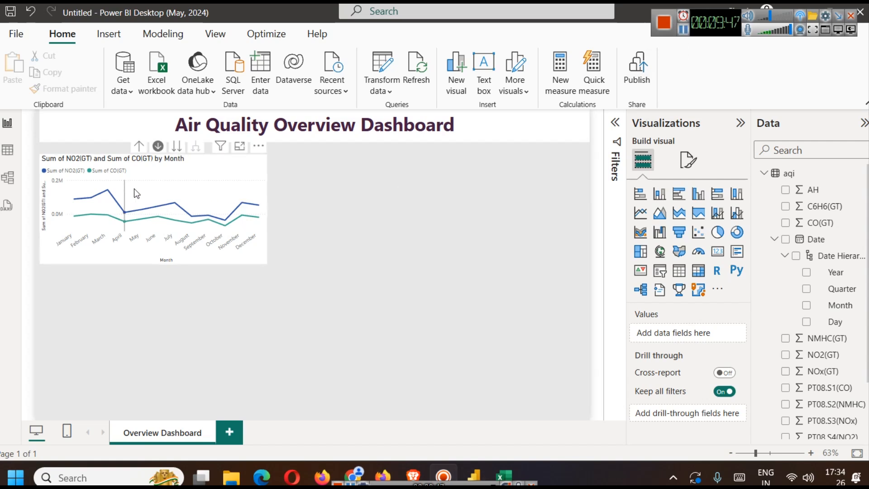
- Add C6H6(GT) as a third Y-axis series on the line chart
{"action": "mouse_move", "coordinate": [133, 188]}
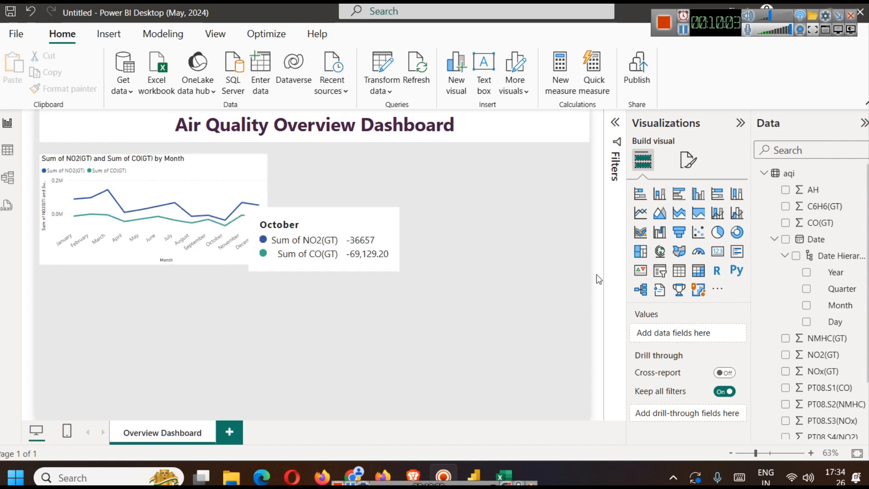
{"action": "scroll", "coordinate": [842, 332], "scroll_direction": "down", "scroll_amount": 3}
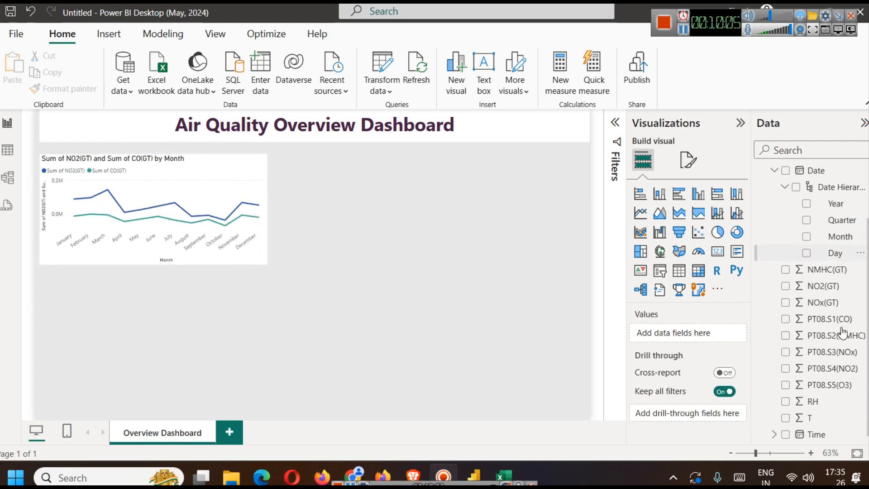
{"action": "scroll", "coordinate": [843, 332], "scroll_direction": "down", "scroll_amount": 1}
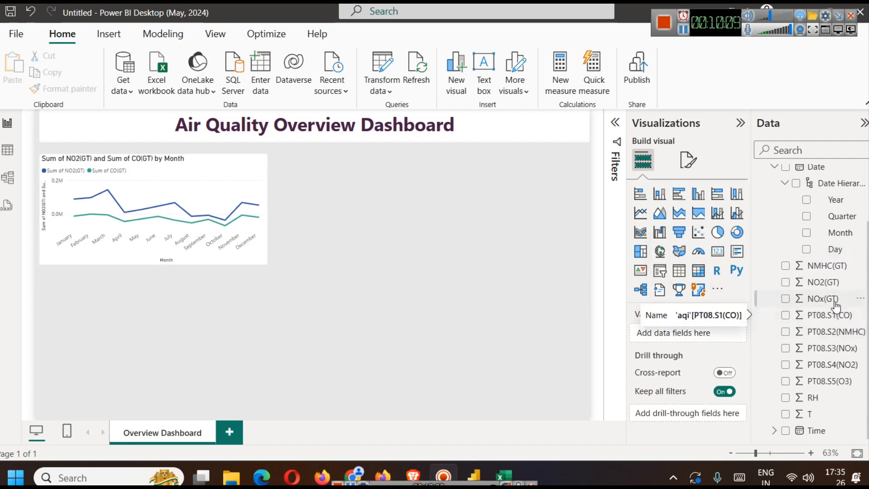
{"action": "scroll", "coordinate": [844, 315], "scroll_direction": "up", "scroll_amount": 3}
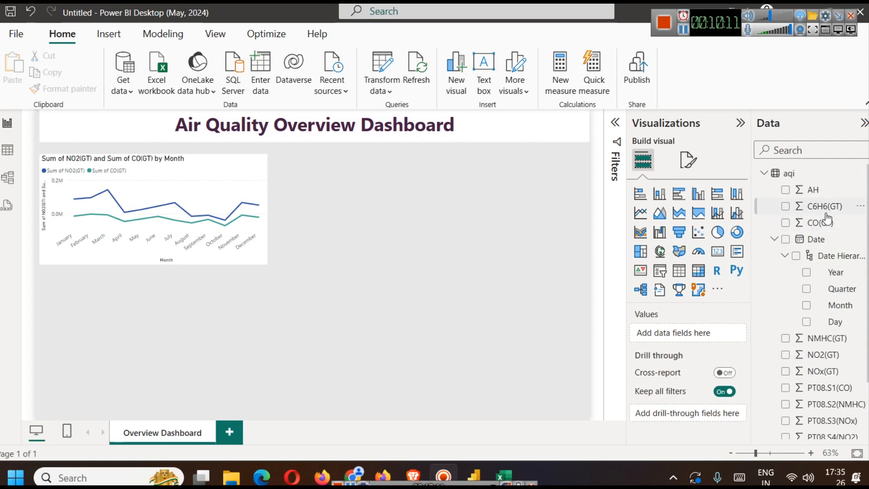
{"action": "left_click", "coordinate": [221, 181]}
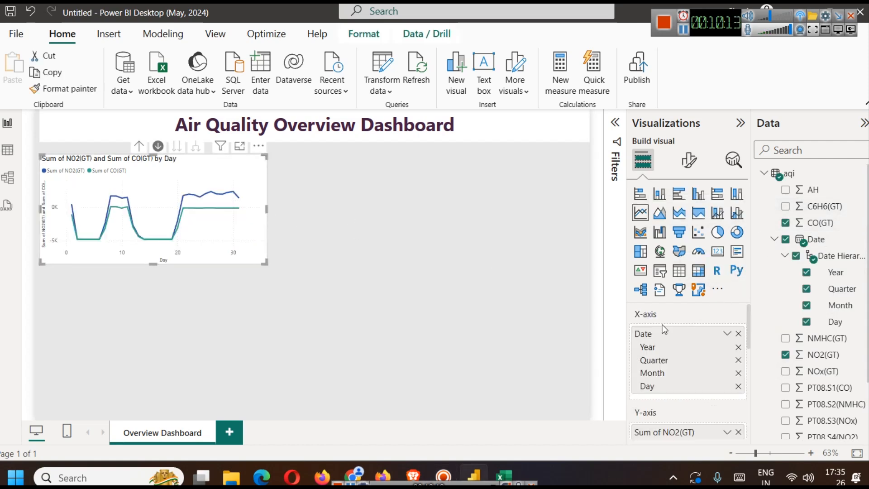
{"action": "scroll", "coordinate": [713, 348], "scroll_direction": "down", "scroll_amount": 3}
{"action": "scroll", "coordinate": [713, 349], "scroll_direction": "up", "scroll_amount": 3}
{"action": "scroll", "coordinate": [713, 348], "scroll_direction": "down", "scroll_amount": 3}
{"action": "left_click_drag", "start_coordinate": [830, 207], "coordinate": [688, 334]}
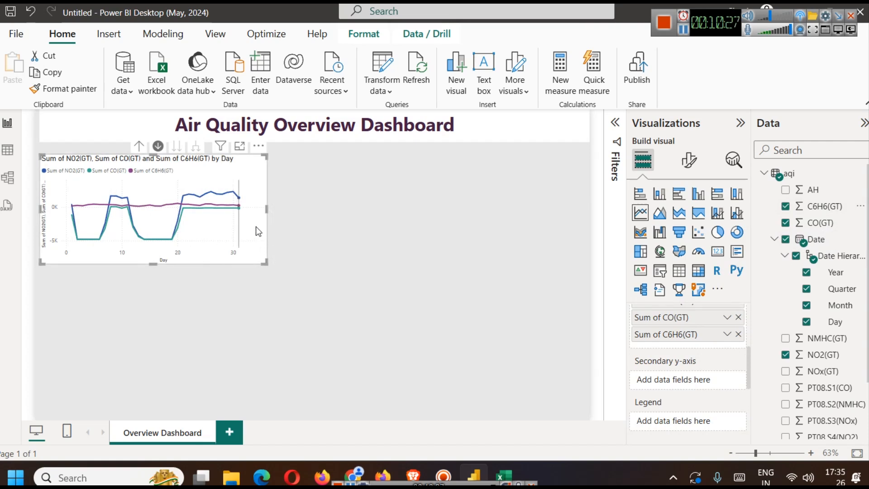
- Remove Day, Quarter and Year from the line chart's X-axis, keeping only Month
{"action": "scroll", "coordinate": [725, 359], "scroll_direction": "up", "scroll_amount": 5}
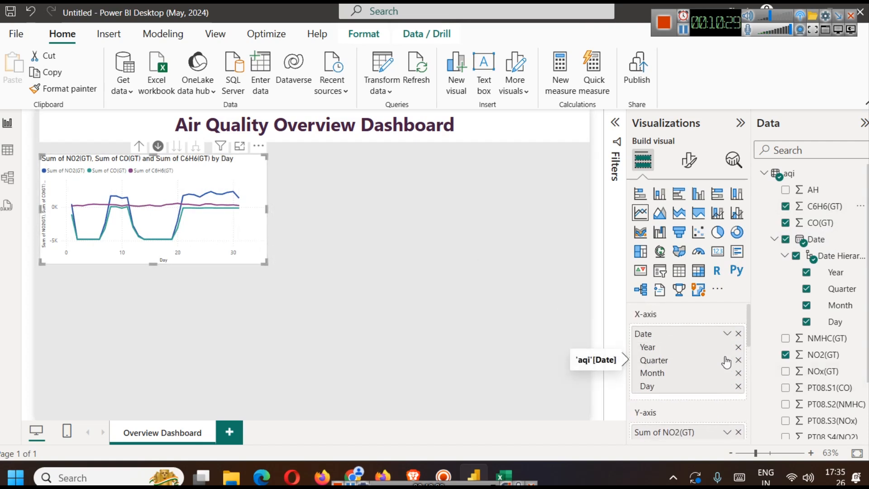
{"action": "left_click", "coordinate": [738, 386]}
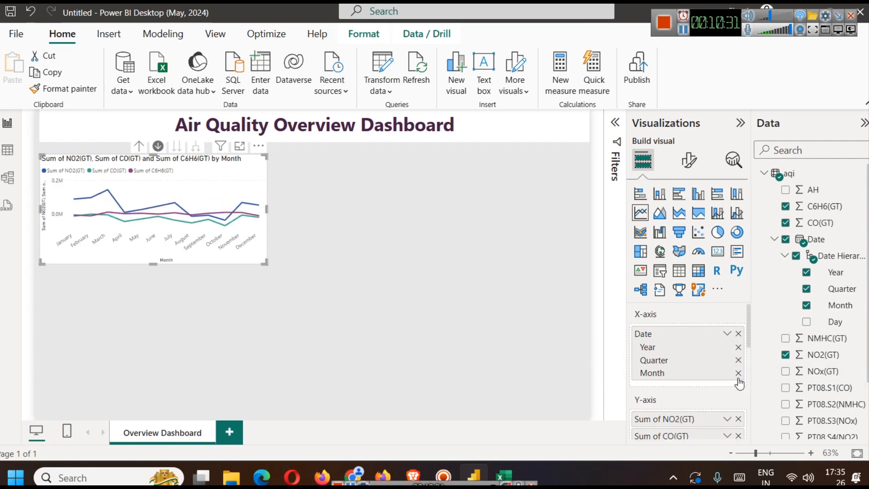
{"action": "left_click", "coordinate": [738, 360]}
{"action": "left_click", "coordinate": [738, 347]}
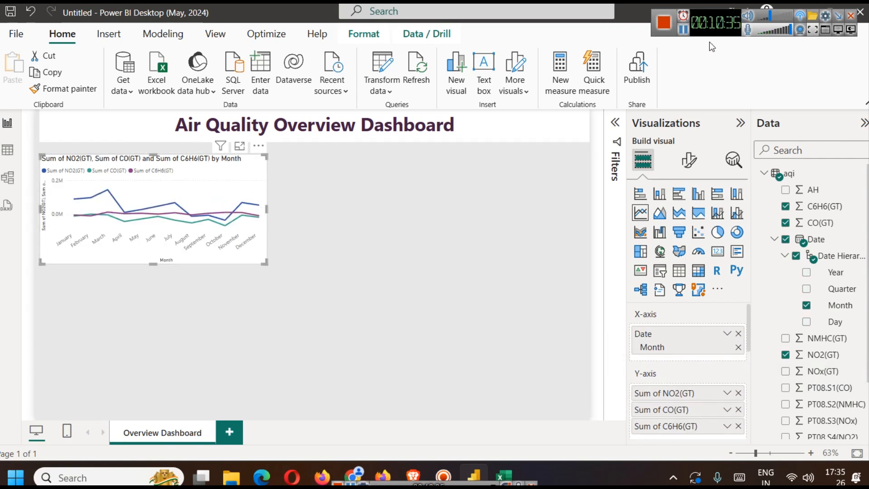
- Switch to the browser and check the pollutant variable descriptions on the UCI Air Quality dataset page
{"action": "key", "text": "alt+Tab"}
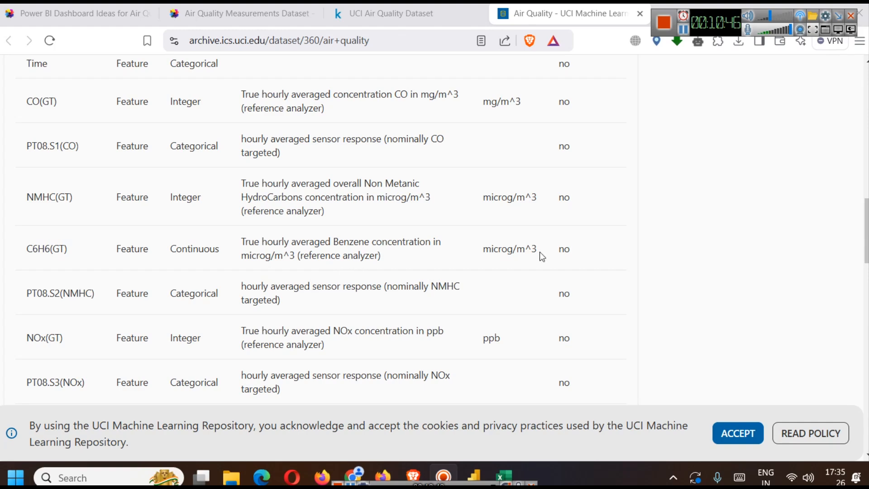
{"action": "left_click", "coordinate": [683, 31]}
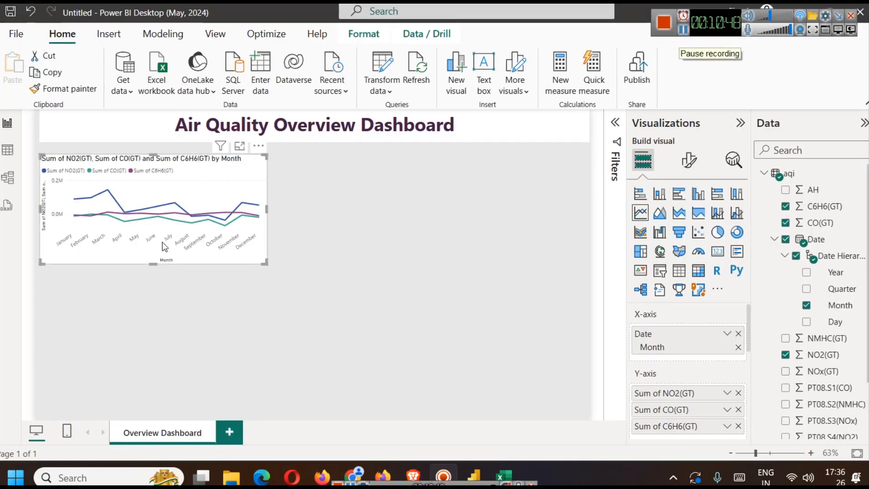
- Return to Power BI and change the monthly pollutant line chart to a 100% stacked area chart
{"action": "mouse_move", "coordinate": [167, 209]}
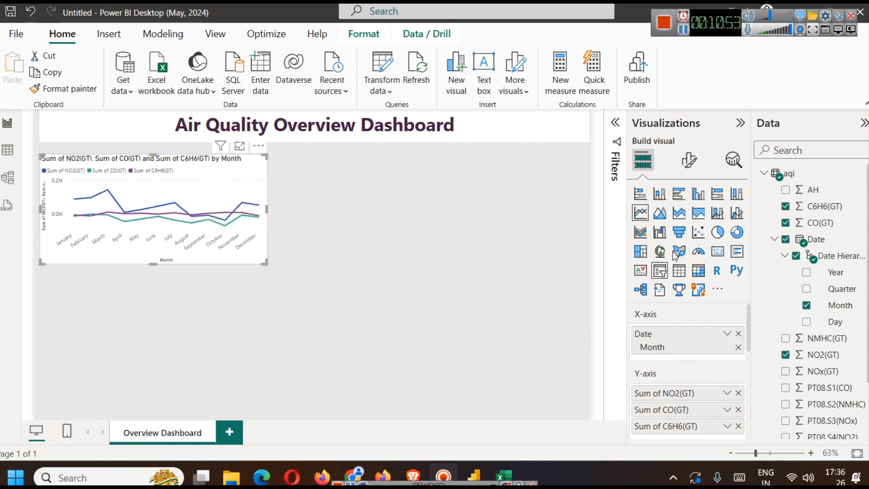
{"action": "left_click", "coordinate": [699, 214]}
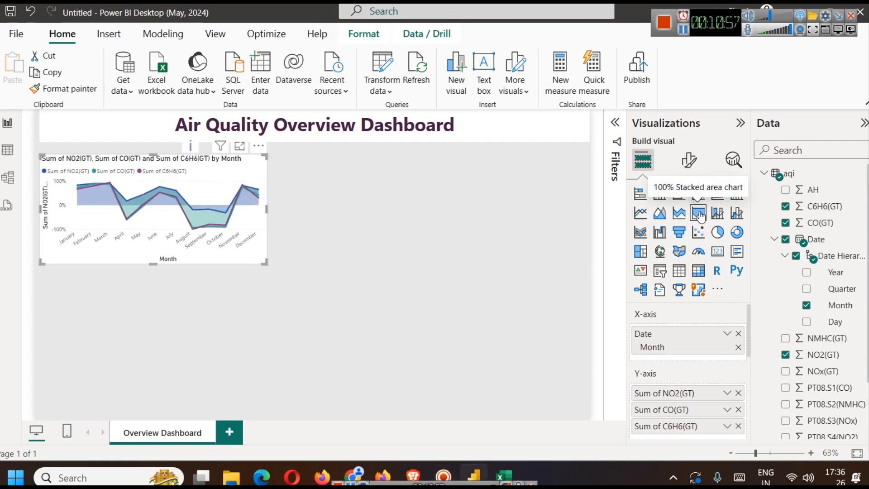
- Change the monthly pollutant chart to a plain area chart, comparing it with the stacked area version
{"action": "left_click", "coordinate": [680, 214]}
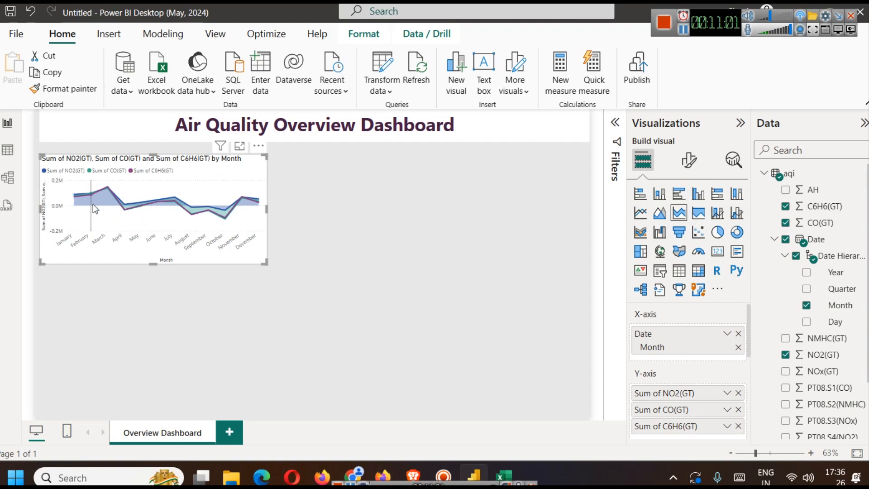
{"action": "left_click", "coordinate": [660, 216]}
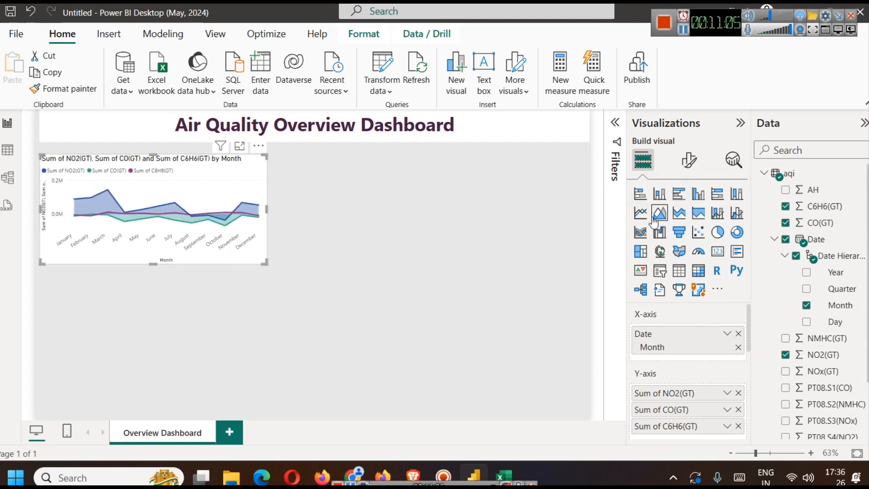
{"action": "left_click", "coordinate": [649, 213]}
{"action": "left_click", "coordinate": [678, 213]}
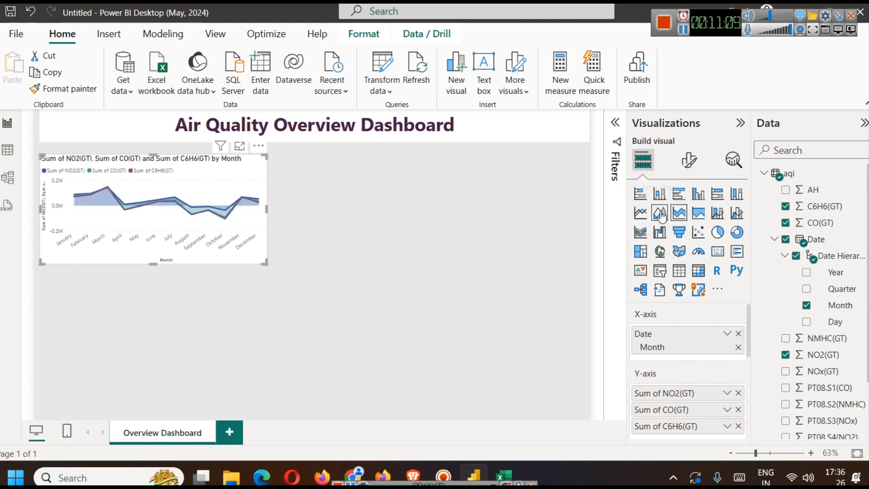
{"action": "left_click", "coordinate": [660, 214]}
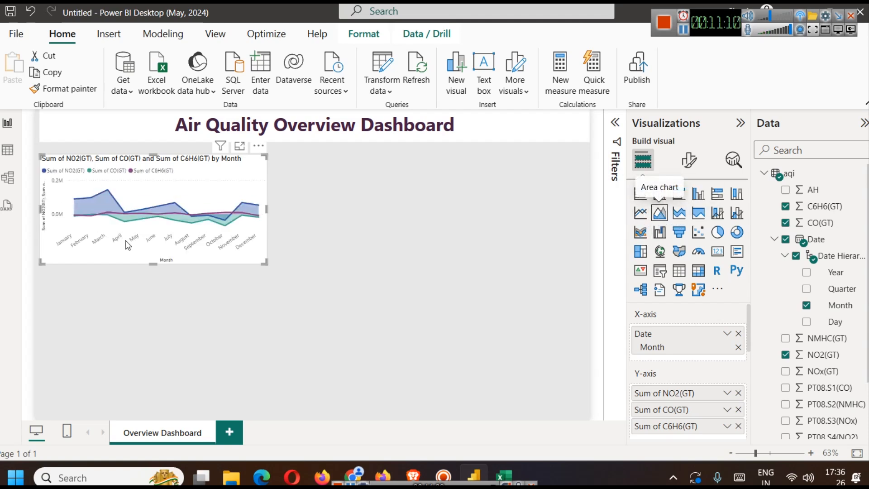
{"action": "left_click", "coordinate": [330, 265]}
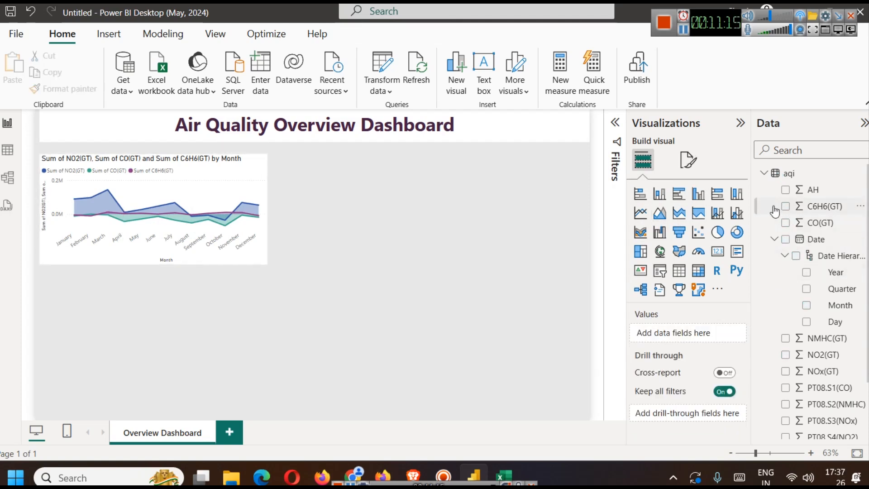
- Switch to the browser and review the suggested Overview Dashboard visuals and the feature descriptions on the Air Quality Measurements Dataset page
{"action": "left_click", "coordinate": [414, 473]}
{"action": "scroll", "coordinate": [442, 320], "scroll_direction": "up", "scroll_amount": 5}
{"action": "key", "text": "ctrl+shift+Tab"}
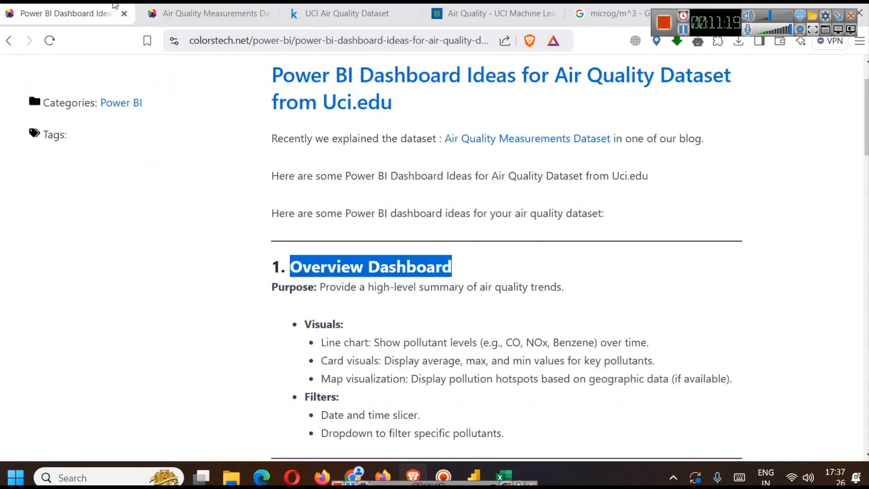
{"action": "scroll", "coordinate": [376, 326], "scroll_direction": "down", "scroll_amount": 2}
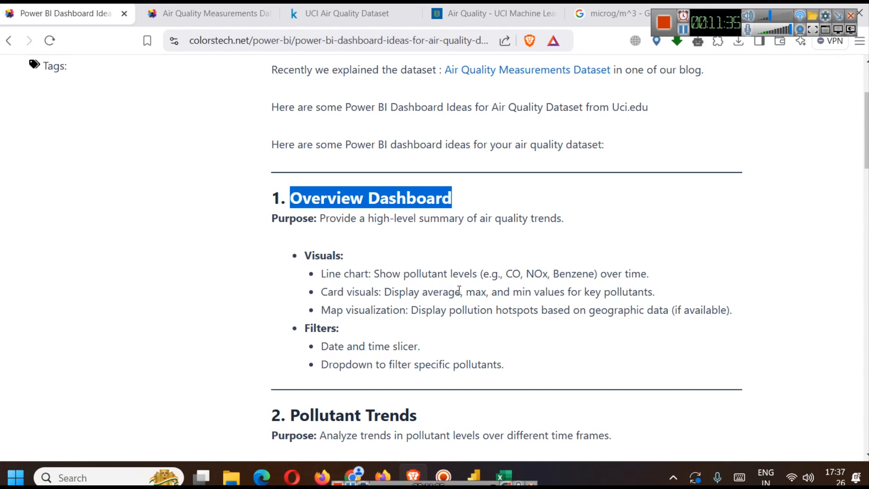
{"action": "left_click_drag", "start_coordinate": [506, 274], "coordinate": [587, 275]}
{"action": "scroll", "coordinate": [602, 294], "scroll_direction": "down", "scroll_amount": 7}
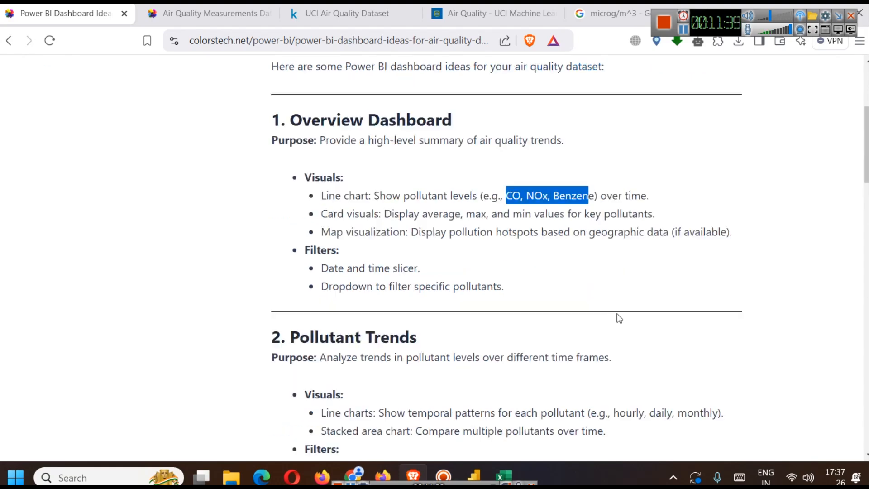
{"action": "scroll", "coordinate": [556, 261], "scroll_direction": "up", "scroll_amount": 10}
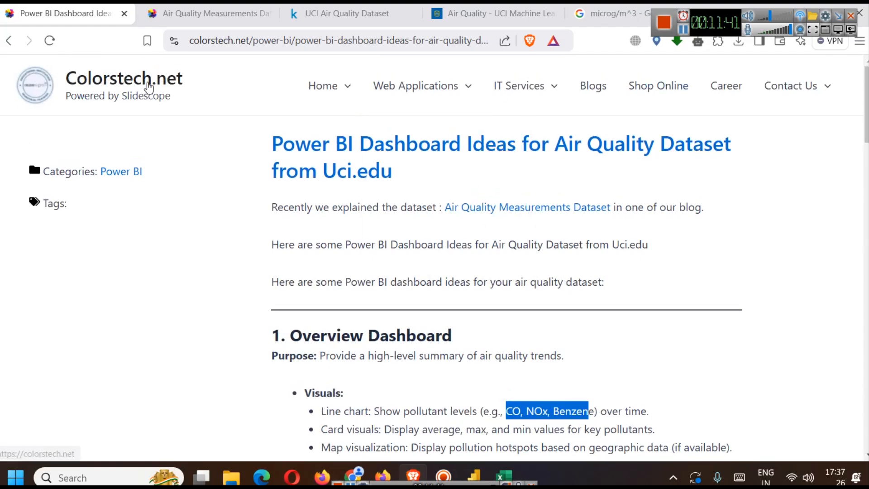
{"action": "left_click", "coordinate": [527, 207]}
{"action": "scroll", "coordinate": [407, 290], "scroll_direction": "down", "scroll_amount": 4}
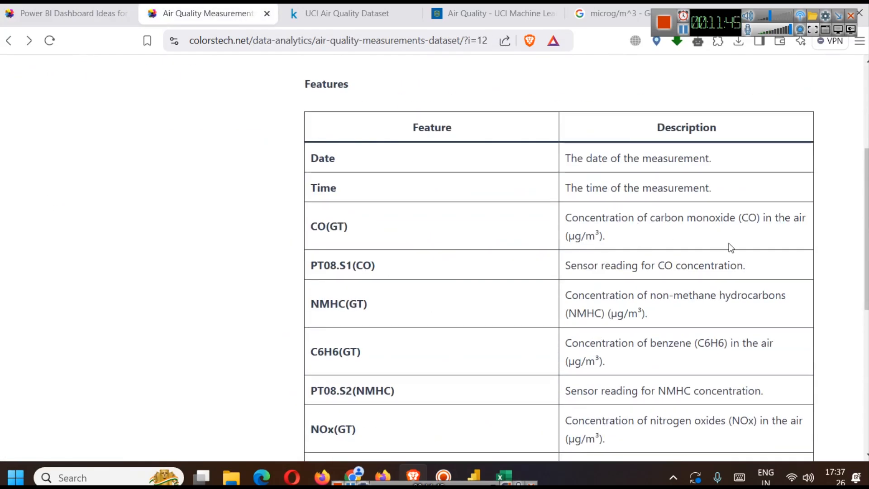
{"action": "scroll", "coordinate": [669, 244], "scroll_direction": "down", "scroll_amount": 3}
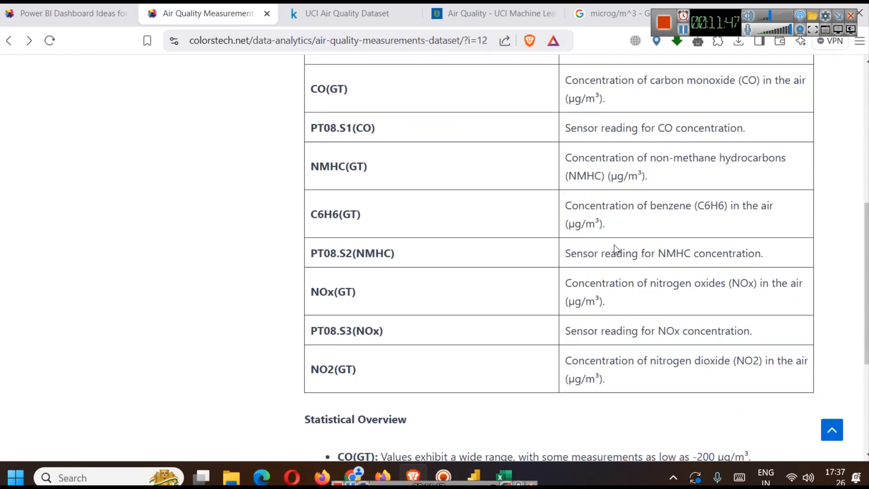
{"action": "left_click", "coordinate": [96, 24]}
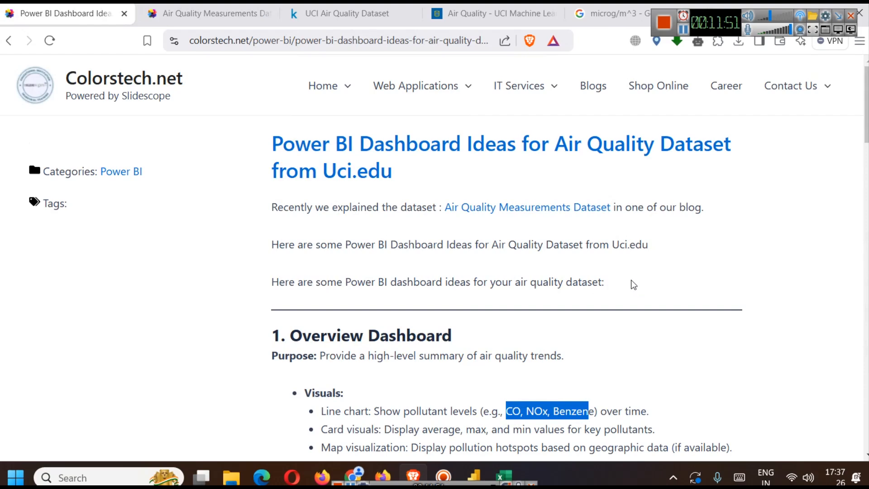
- Return to Power BI, add a card visual beside the area chart's upper edge and shrink it to a small rectangle
{"action": "left_click", "coordinate": [474, 476]}
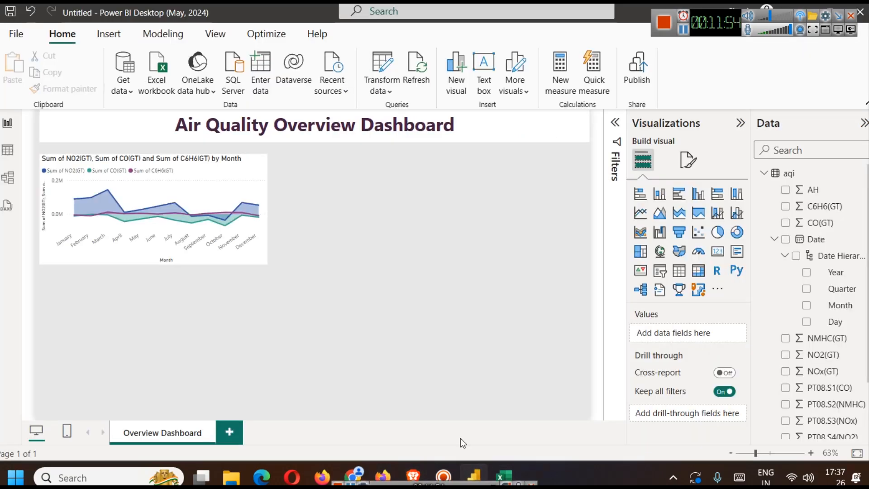
{"action": "left_click", "coordinate": [717, 251]}
{"action": "left_click_drag", "start_coordinate": [147, 288], "coordinate": [386, 177]}
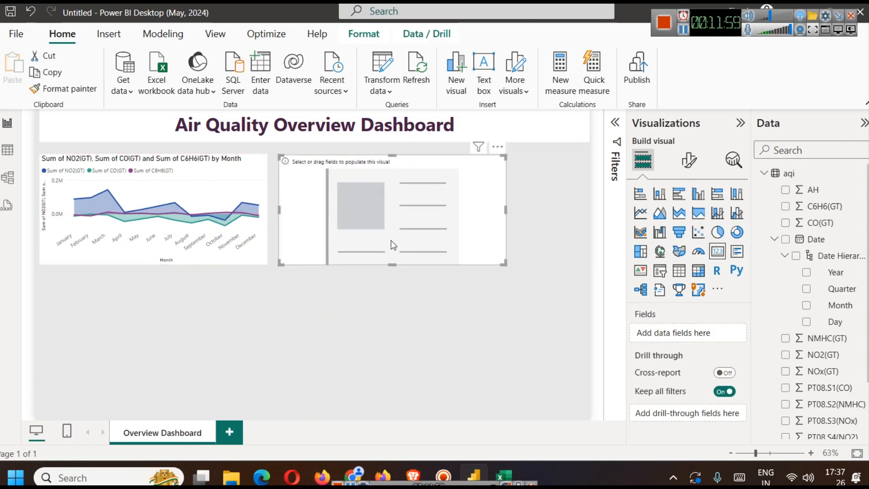
{"action": "left_click_drag", "start_coordinate": [388, 263], "coordinate": [366, 197]}
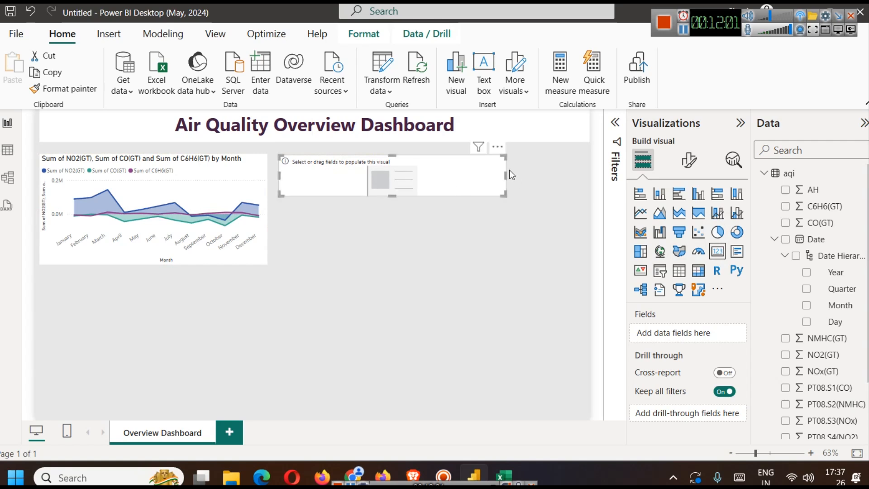
{"action": "left_click_drag", "start_coordinate": [505, 175], "coordinate": [387, 176]}
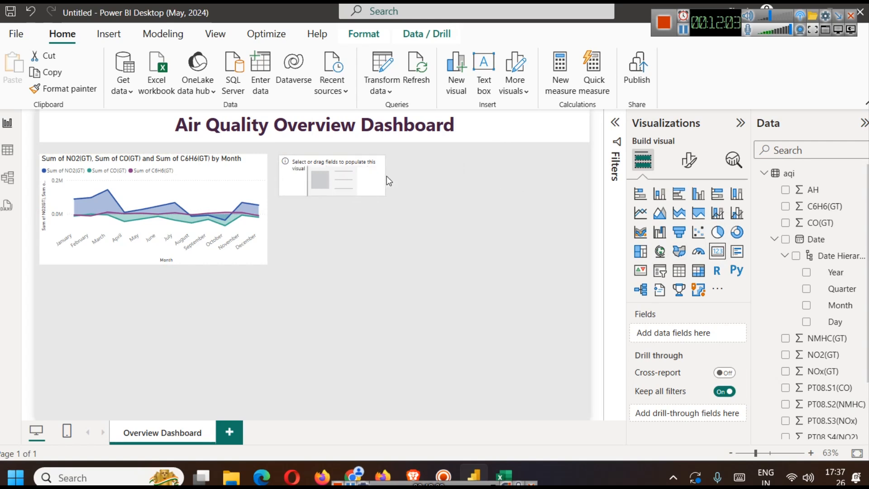
{"action": "left_click", "coordinate": [387, 187]}
{"action": "left_click", "coordinate": [378, 169]}
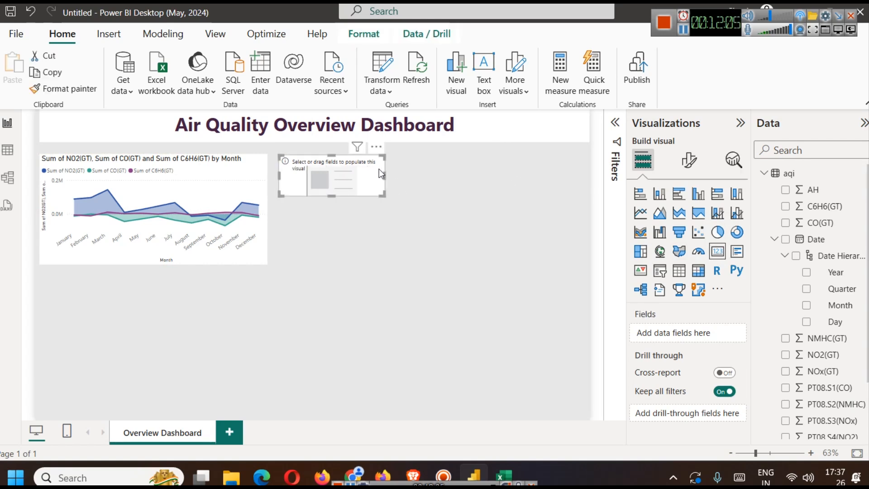
{"action": "left_click_drag", "start_coordinate": [384, 176], "coordinate": [357, 177]}
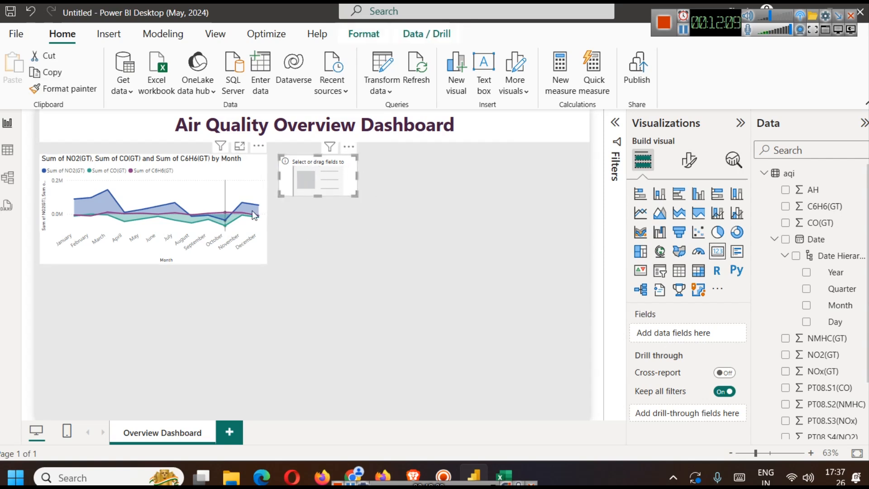
{"action": "left_click_drag", "start_coordinate": [322, 199], "coordinate": [320, 186]}
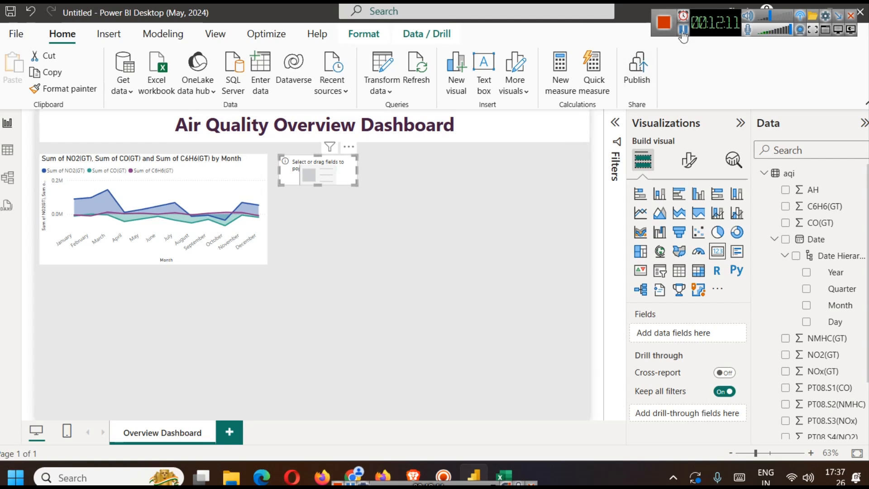
- Add CO(GT) to the empty card and set its aggregation to Average
{"action": "left_click_drag", "start_coordinate": [824, 227], "coordinate": [679, 332]}
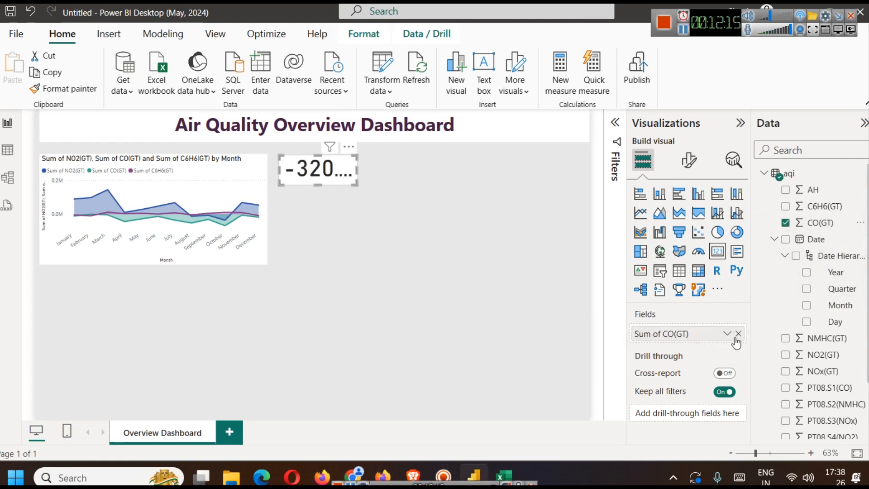
{"action": "left_click", "coordinate": [728, 333]}
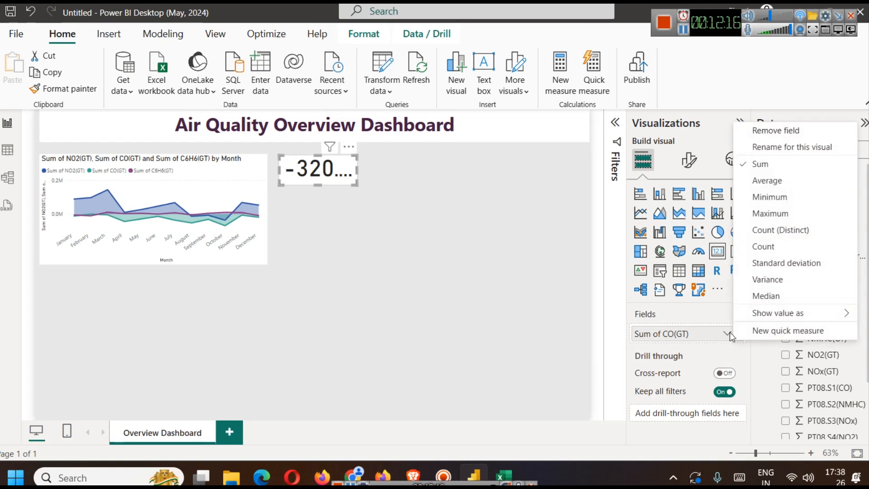
{"action": "left_click", "coordinate": [759, 217]}
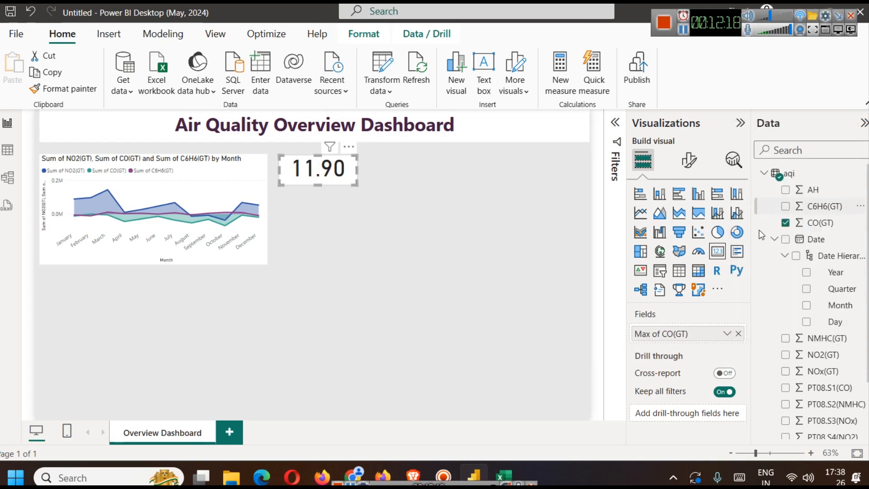
{"action": "left_click", "coordinate": [727, 334]}
{"action": "left_click", "coordinate": [769, 180]}
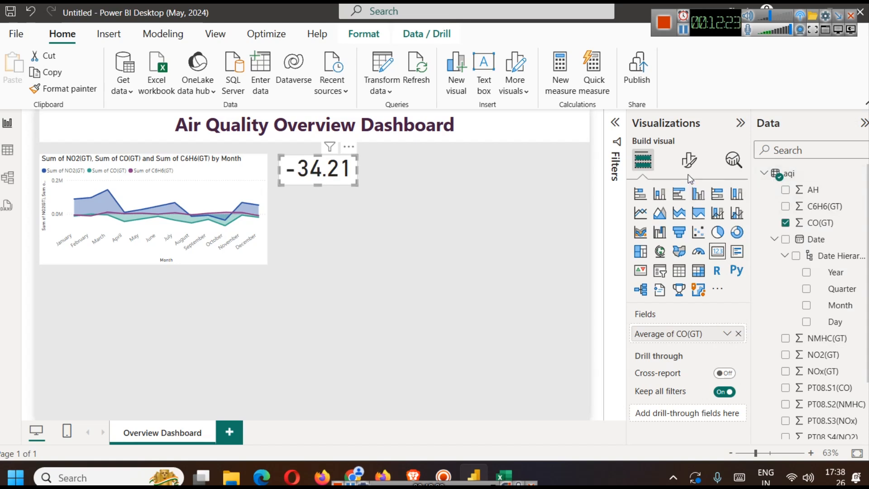
- Format the CO(GT) card with a bold callout value at font size 16 and a bold category label
{"action": "left_click", "coordinate": [688, 160]}
{"action": "left_click", "coordinate": [665, 254]}
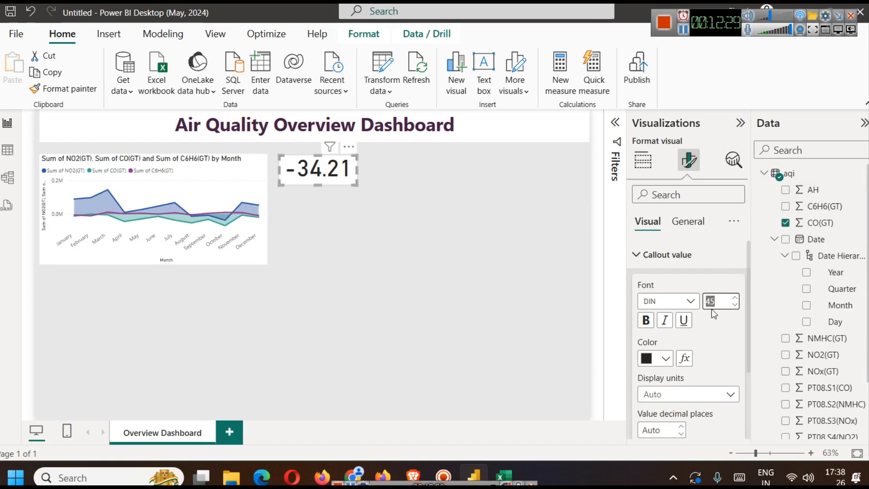
{"action": "type", "text": "16"}
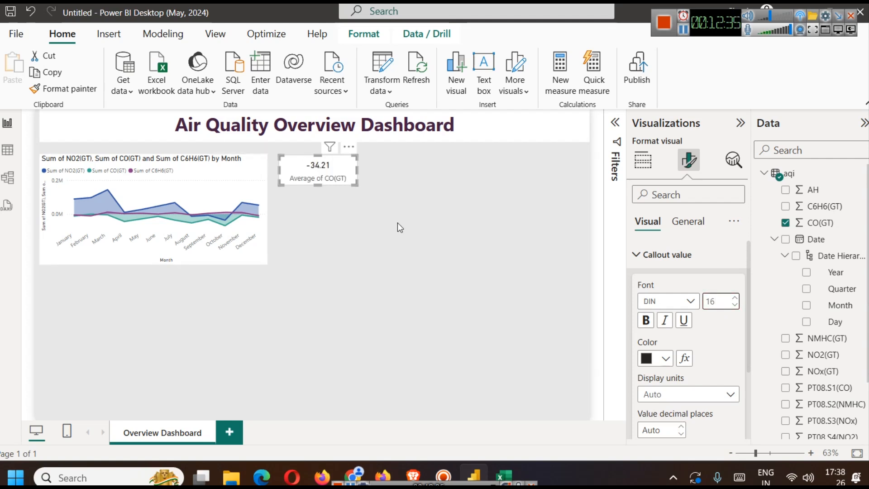
{"action": "left_click", "coordinate": [645, 321]}
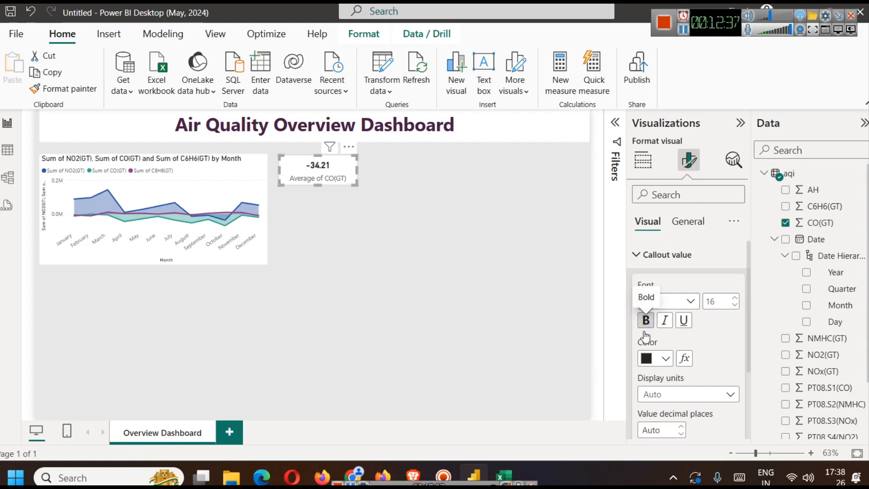
{"action": "scroll", "coordinate": [661, 367], "scroll_direction": "down", "scroll_amount": 3}
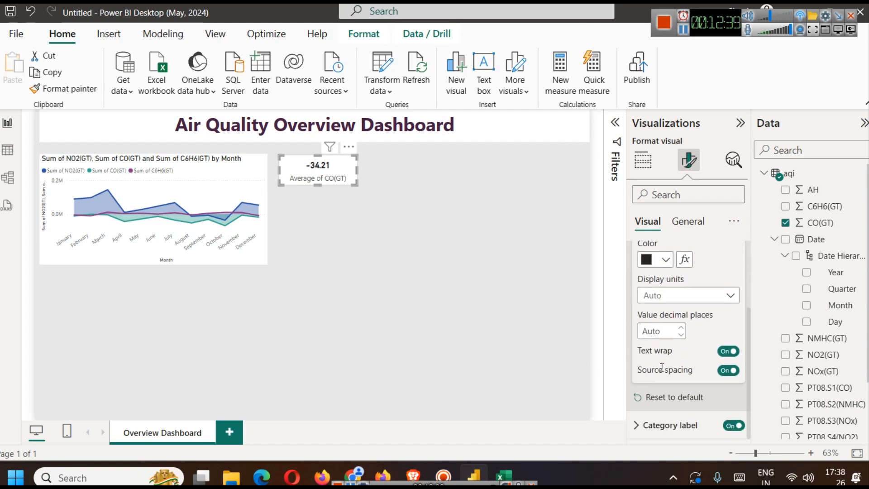
{"action": "left_click", "coordinate": [667, 425]}
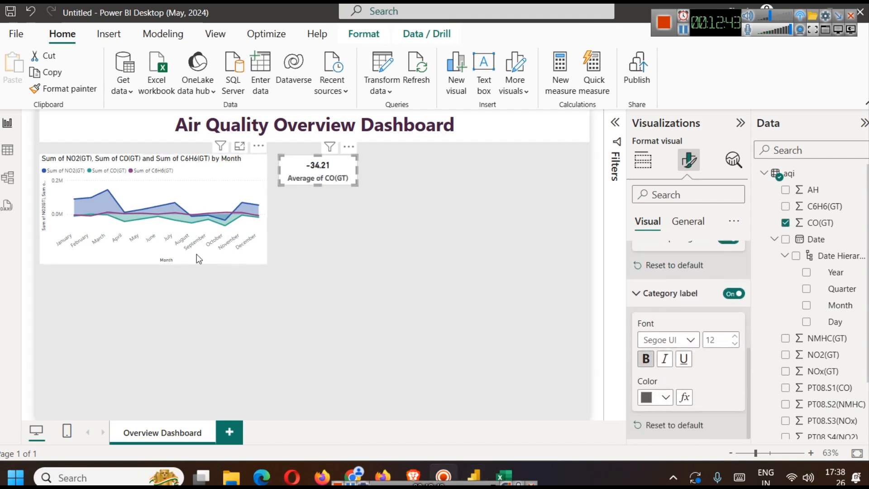
- Turn on the shadow effect for both the area chart and the Average of CO(GT) card
{"action": "left_click", "coordinate": [257, 195]}
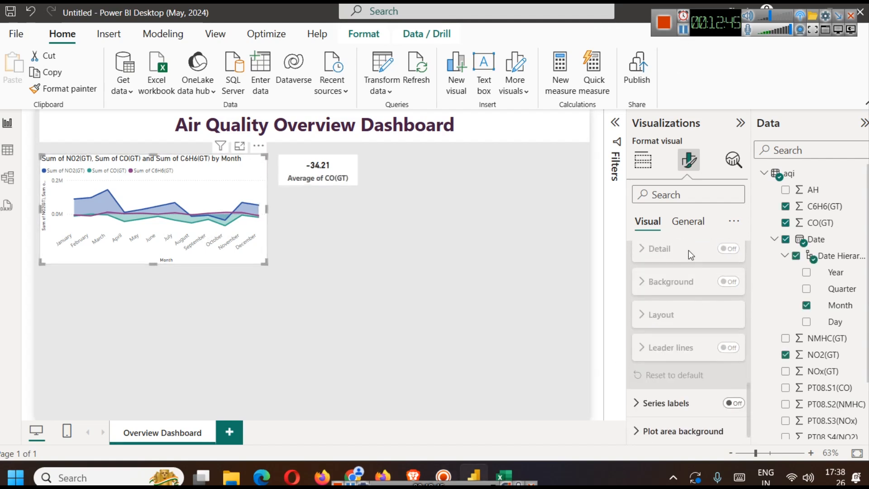
{"action": "left_click", "coordinate": [688, 224]}
{"action": "left_click", "coordinate": [674, 314]}
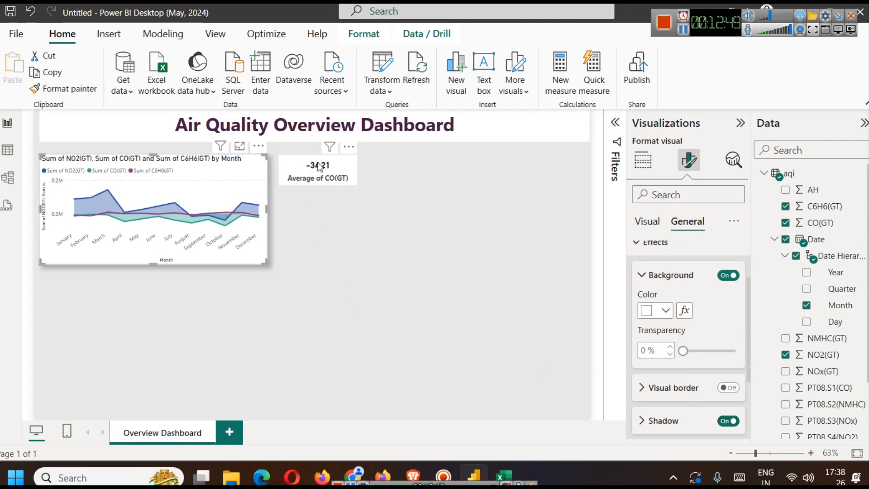
{"action": "left_click", "coordinate": [324, 183]}
{"action": "left_click", "coordinate": [728, 420]}
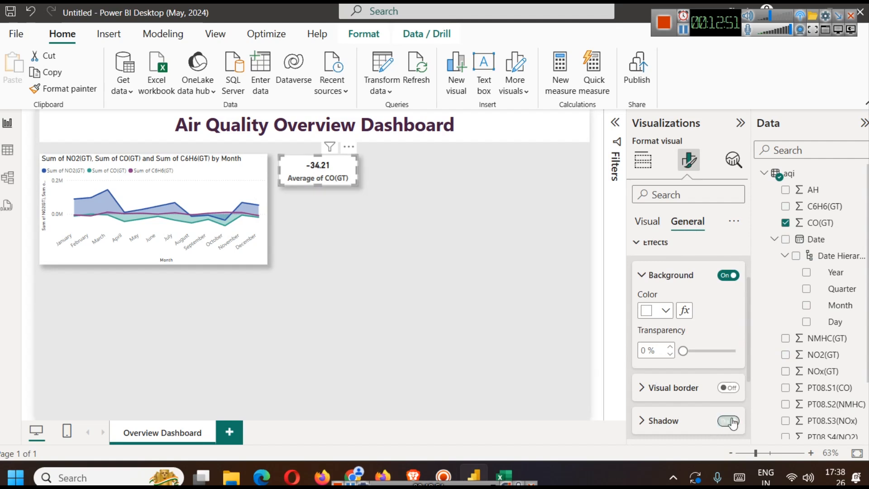
{"action": "left_click", "coordinate": [393, 274]}
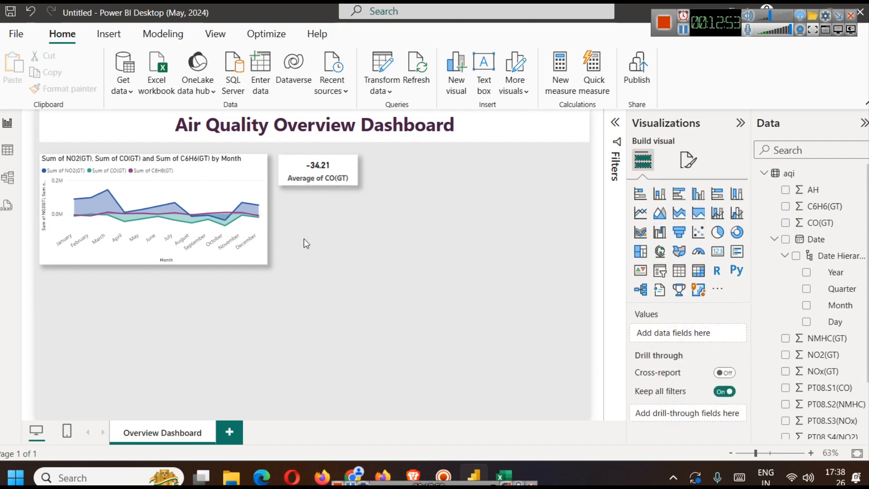
- Duplicate the Average of CO(GT) card and place the copy directly below the original
{"action": "left_click", "coordinate": [330, 177]}
{"action": "key", "text": "ctrl+c"}
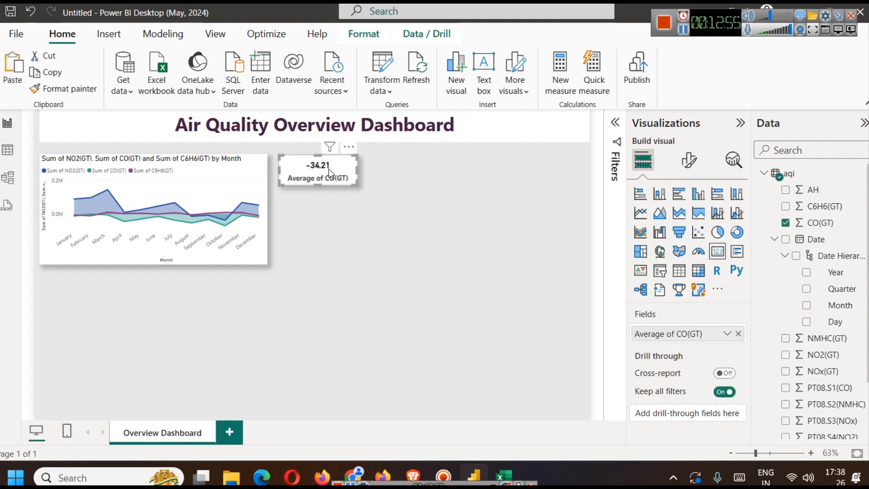
{"action": "key", "text": "ctrl+v"}
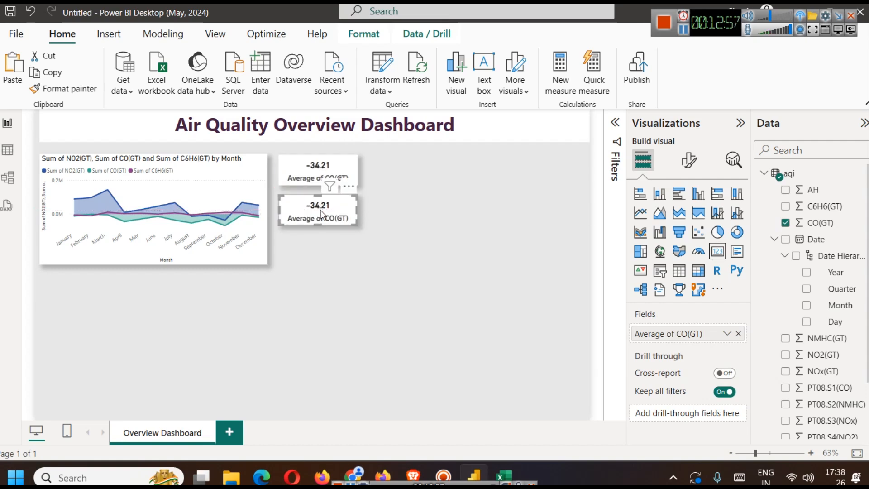
{"action": "left_click", "coordinate": [322, 252]}
{"action": "left_click", "coordinate": [313, 215]}
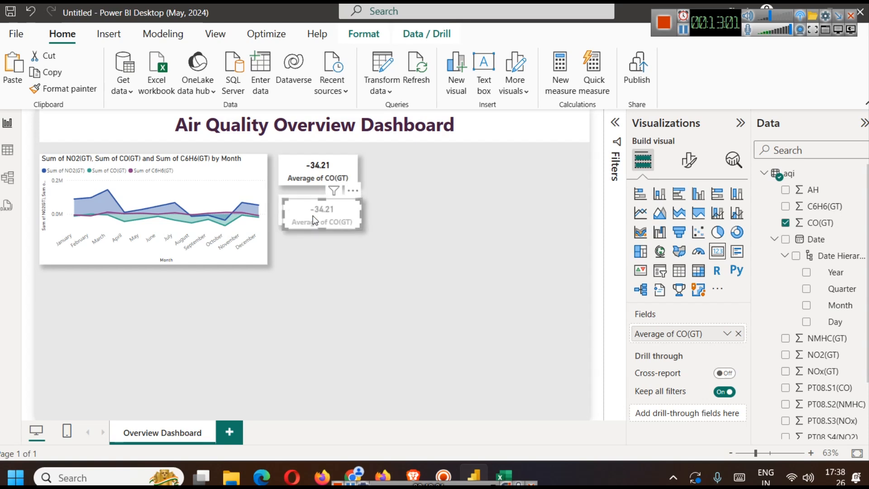
- Paste a third card below the other two and replace the middle card's field with the Average of C6H6(GT)
{"action": "key", "text": "ctrl+v"}
{"action": "left_click", "coordinate": [385, 274]}
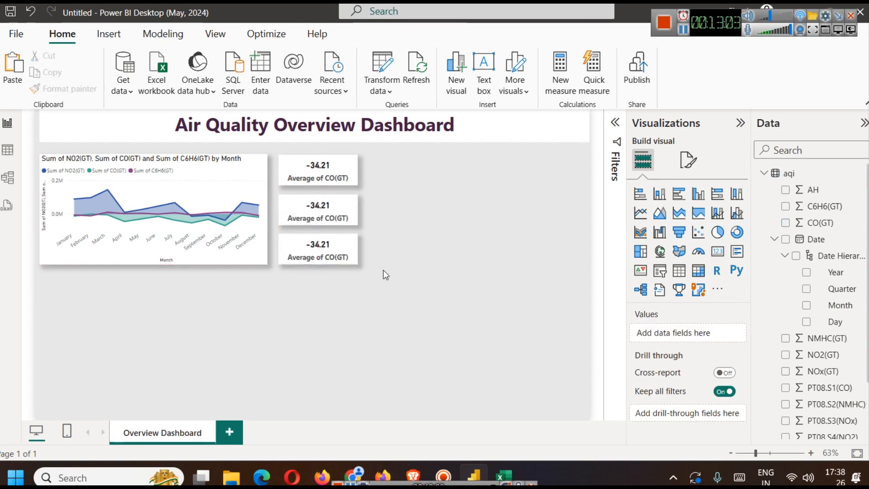
{"action": "left_click", "coordinate": [326, 205]}
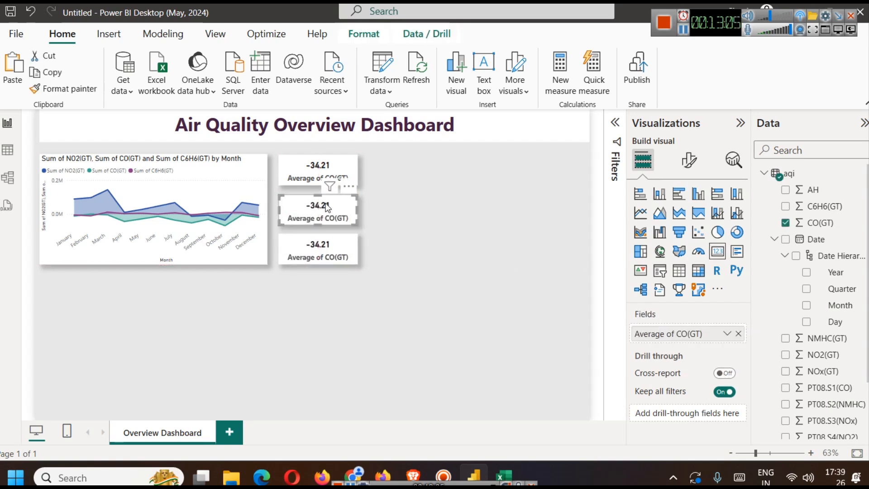
{"action": "left_click", "coordinate": [737, 334]}
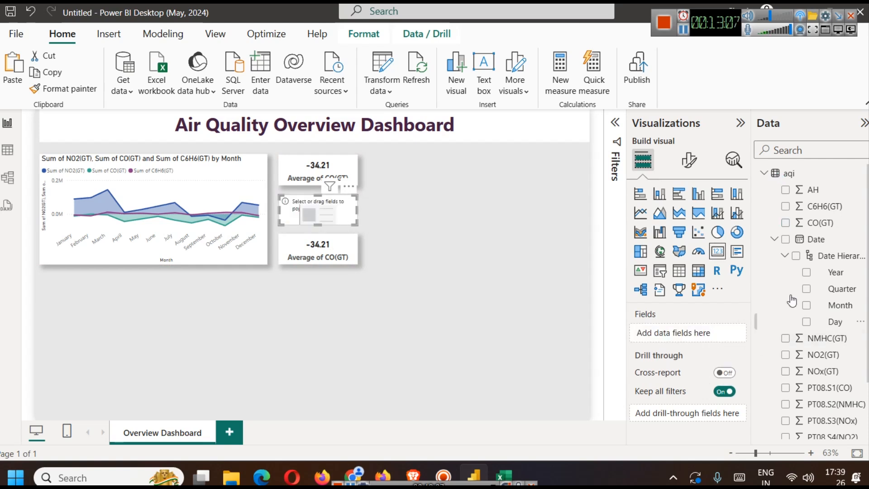
{"action": "left_click", "coordinate": [774, 238]}
{"action": "left_click_drag", "start_coordinate": [823, 206], "coordinate": [670, 334]}
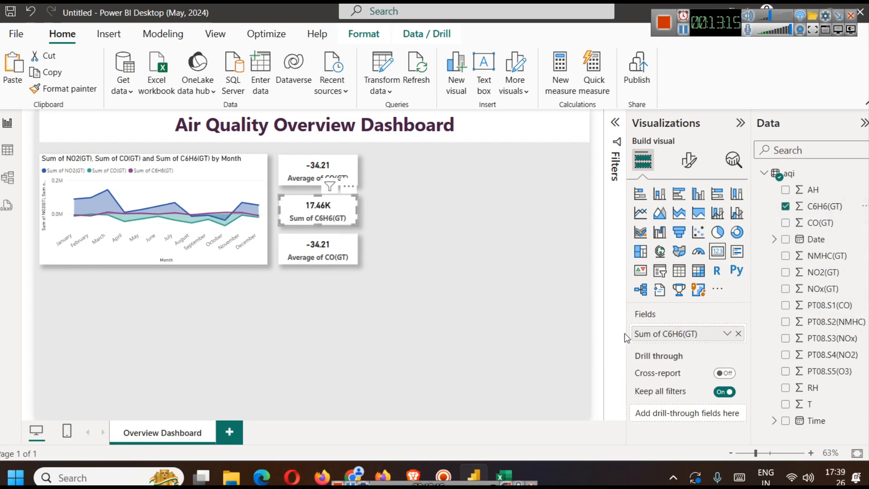
{"action": "left_click", "coordinate": [726, 333]}
{"action": "left_click", "coordinate": [751, 179]}
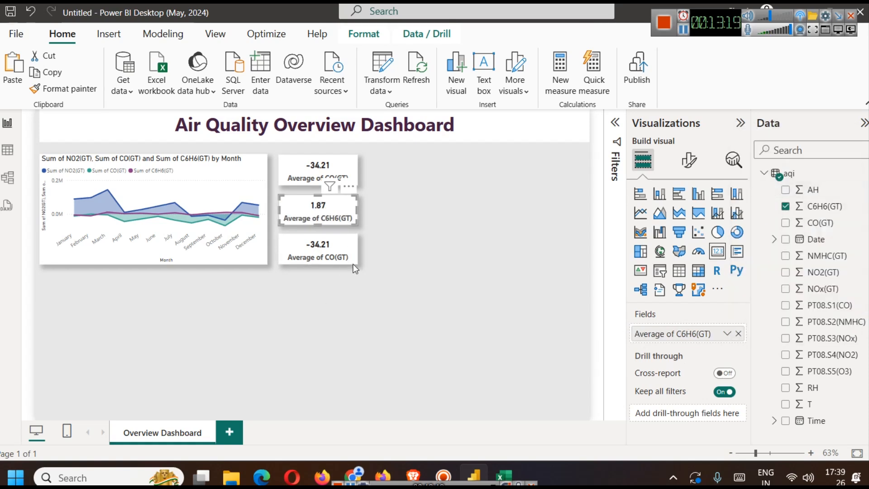
- Replace the field in the lowest card with NO2(GT)
{"action": "left_click", "coordinate": [327, 246]}
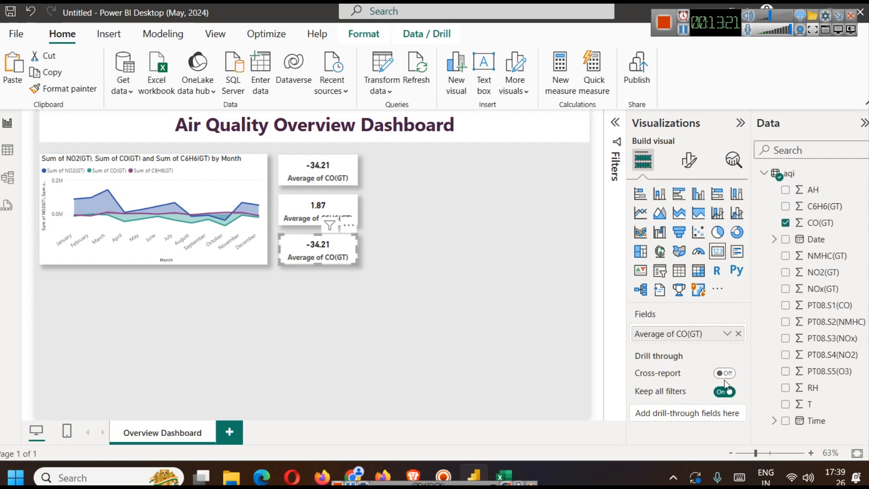
{"action": "left_click", "coordinate": [738, 334]}
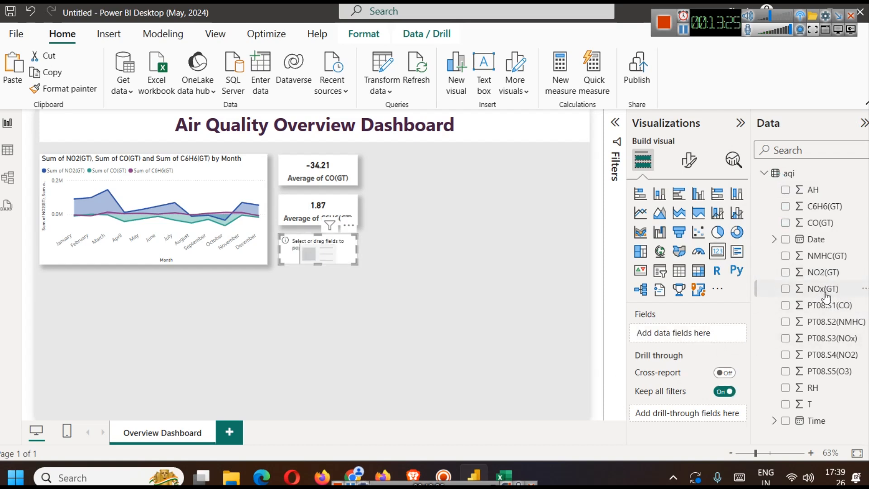
{"action": "left_click_drag", "start_coordinate": [823, 272], "coordinate": [670, 337]}
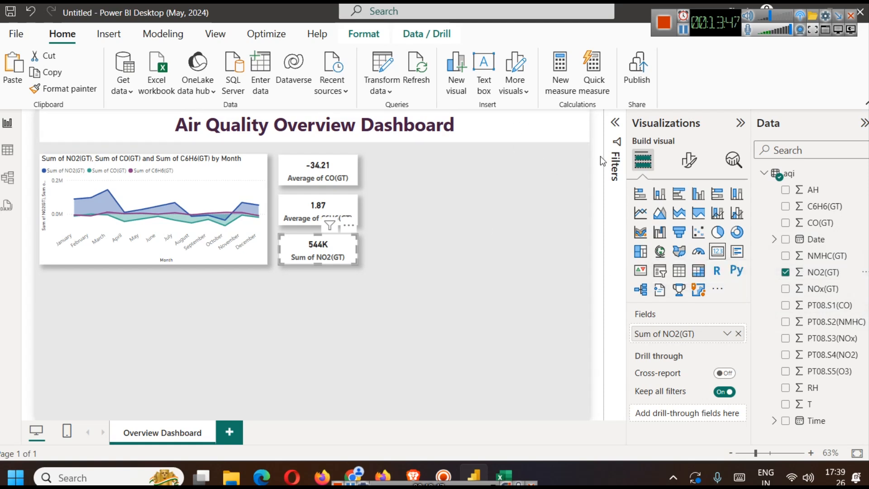
{"action": "left_click", "coordinate": [456, 243]}
{"action": "left_click", "coordinate": [343, 254]}
{"action": "left_click", "coordinate": [387, 269]}
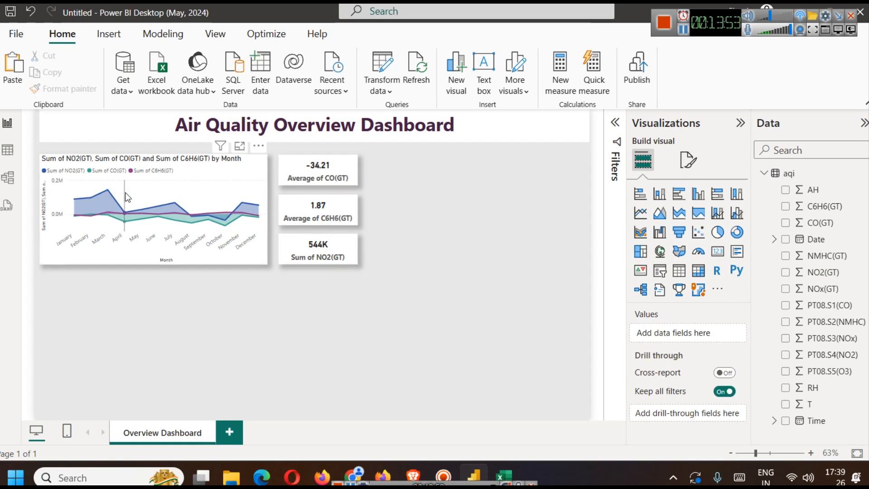
- Format the area chart's title with bold text in the darkest purple theme color
{"action": "left_click", "coordinate": [235, 196]}
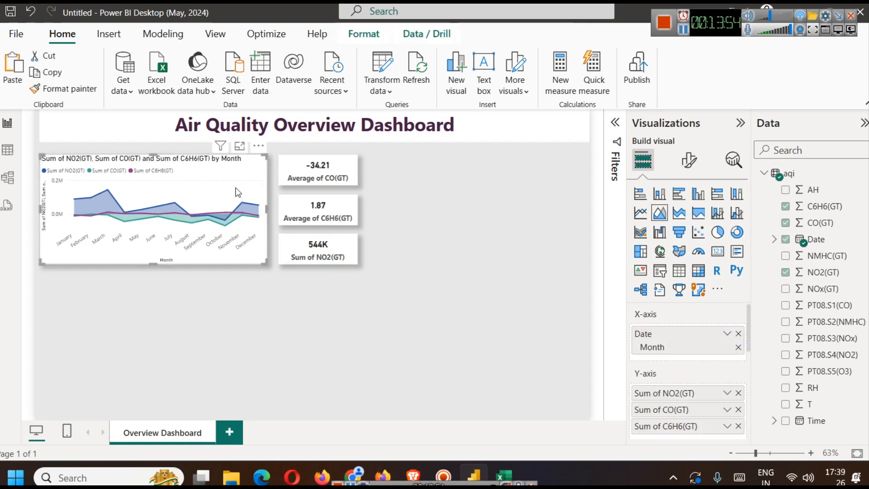
{"action": "left_click", "coordinate": [688, 159]}
{"action": "left_click", "coordinate": [687, 221]}
{"action": "left_click", "coordinate": [663, 279]}
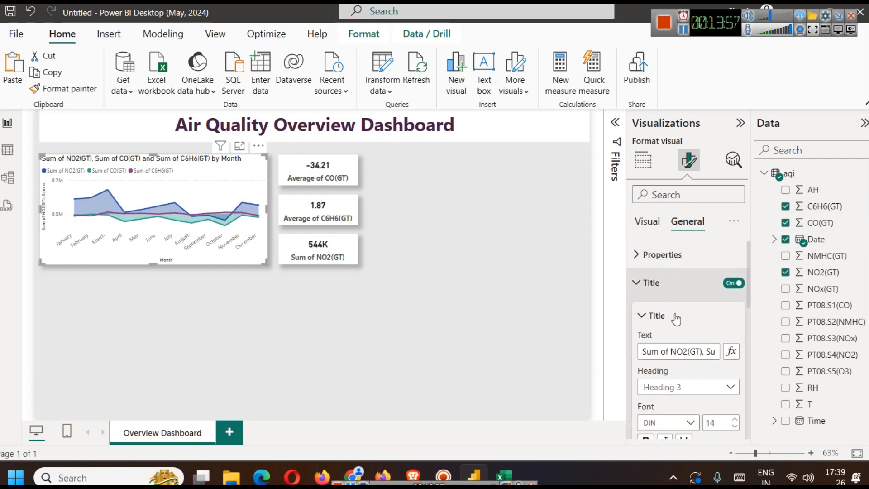
{"action": "scroll", "coordinate": [667, 329], "scroll_direction": "down", "scroll_amount": 3}
{"action": "left_click", "coordinate": [645, 304]}
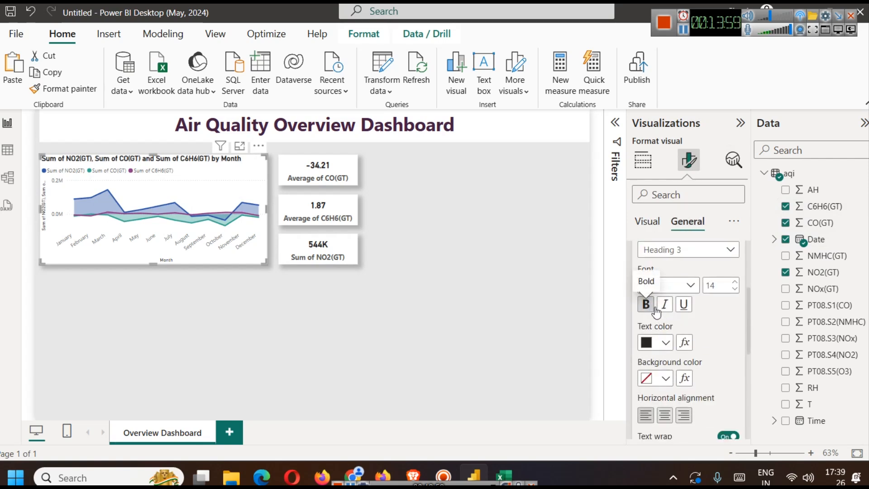
{"action": "left_click", "coordinate": [666, 342]}
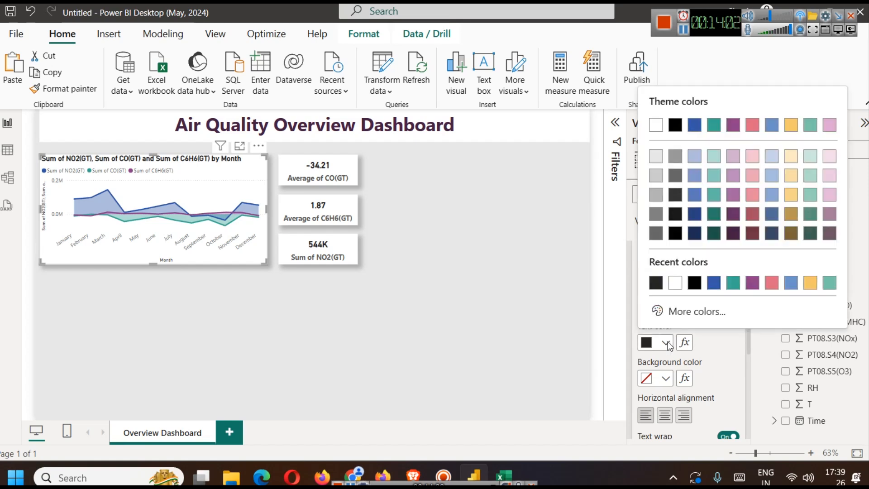
{"action": "left_click", "coordinate": [733, 234]}
- Set the callout value color of the Average of CO(GT) card to the darkest purple theme color
{"action": "left_click", "coordinate": [325, 176]}
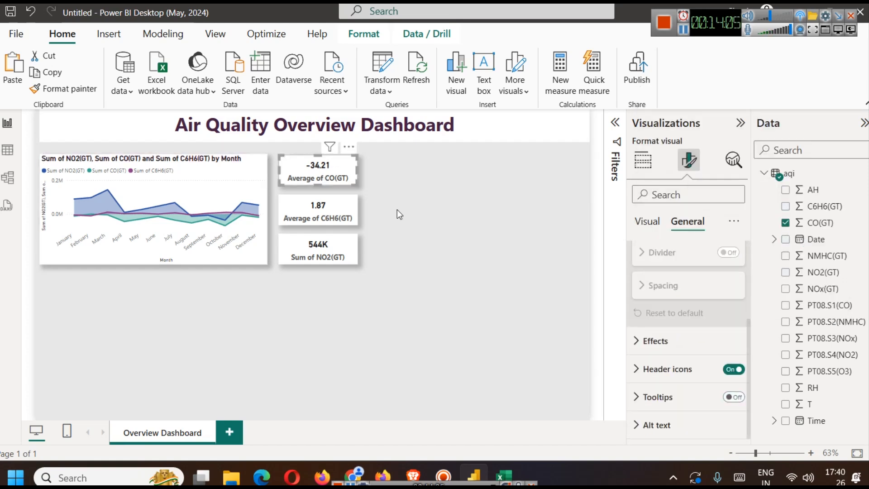
{"action": "left_click", "coordinate": [647, 221]}
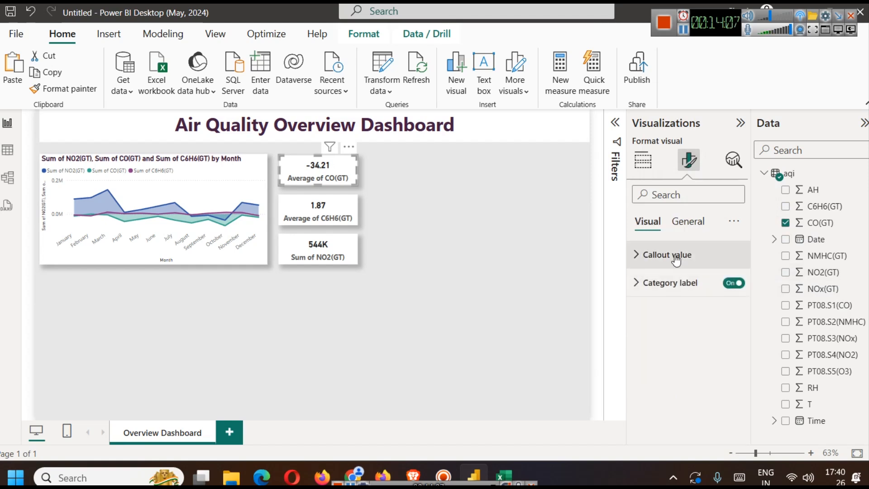
{"action": "left_click", "coordinate": [674, 254]}
{"action": "left_click", "coordinate": [648, 358]}
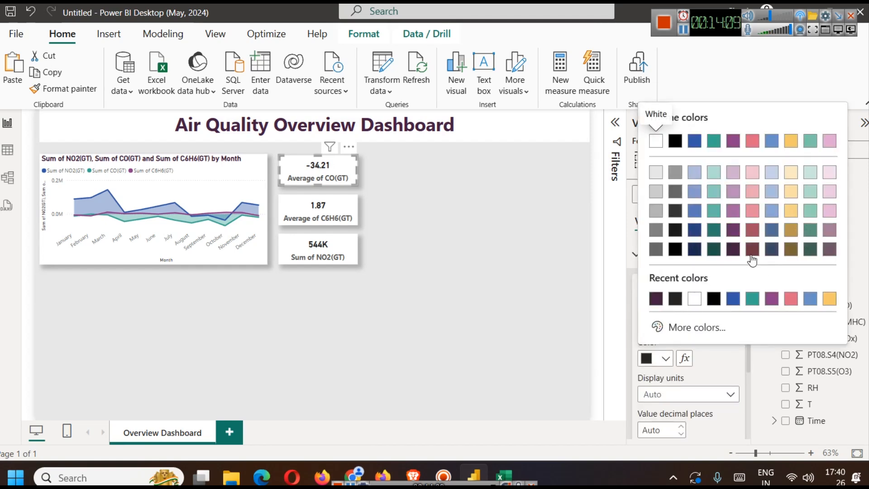
{"action": "left_click", "coordinate": [734, 256]}
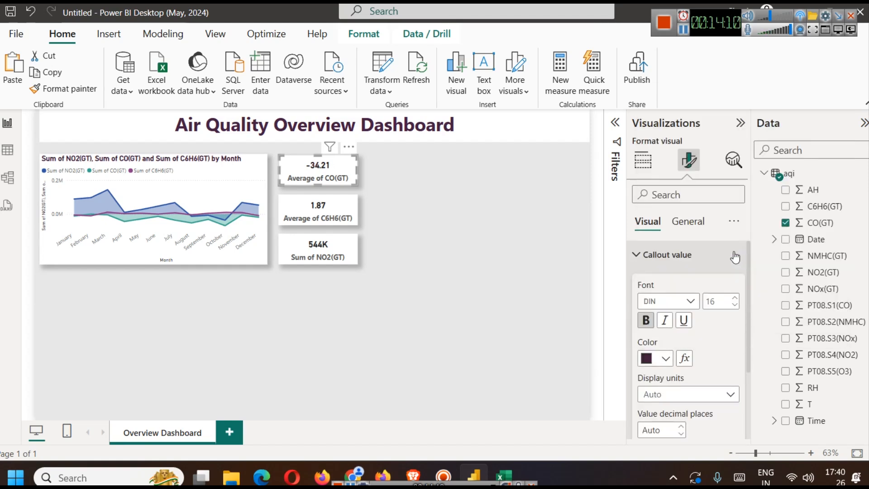
- Apply the same dark purple callout value color to the C6H6(GT) and NO2(GT) cards
{"action": "left_click", "coordinate": [318, 210]}
{"action": "left_click", "coordinate": [665, 357]}
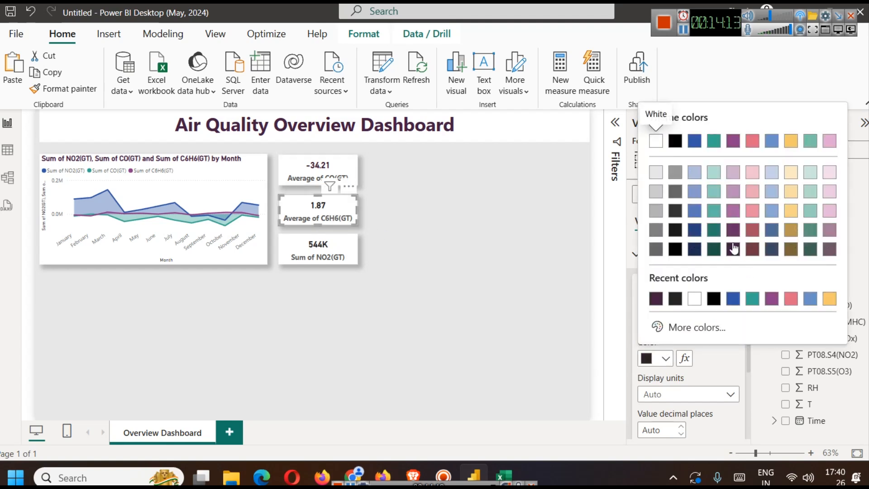
{"action": "left_click", "coordinate": [734, 256]}
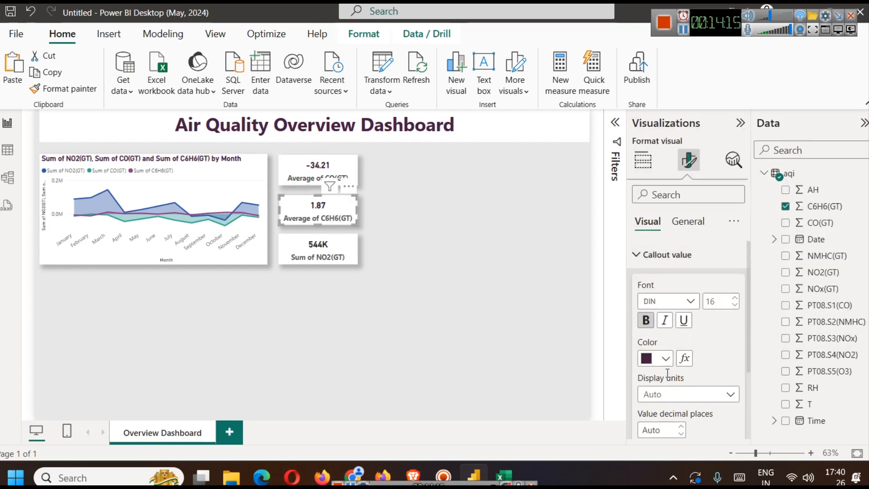
{"action": "left_click", "coordinate": [308, 247]}
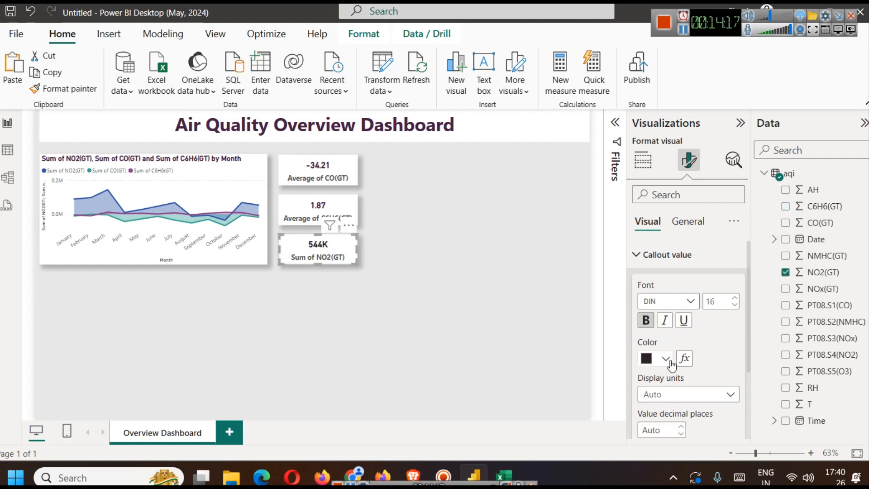
{"action": "left_click", "coordinate": [665, 358]}
{"action": "left_click", "coordinate": [656, 298]}
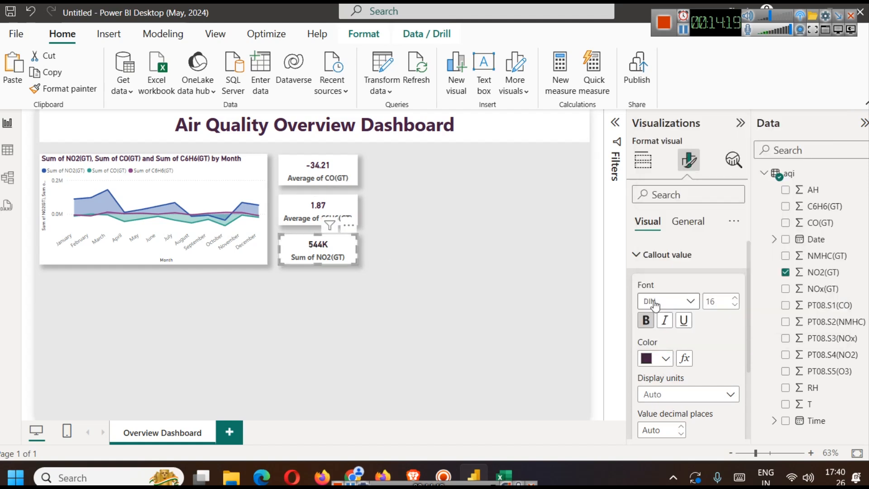
{"action": "left_click", "coordinate": [466, 267]}
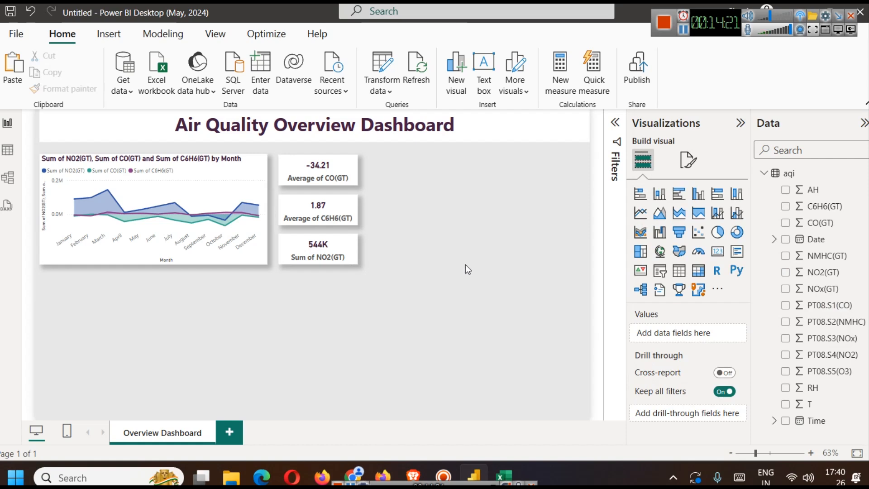
- Change the aggregation of NO2(GT) in the lowest card to Average
{"action": "left_click", "coordinate": [335, 261]}
{"action": "left_click", "coordinate": [726, 333]}
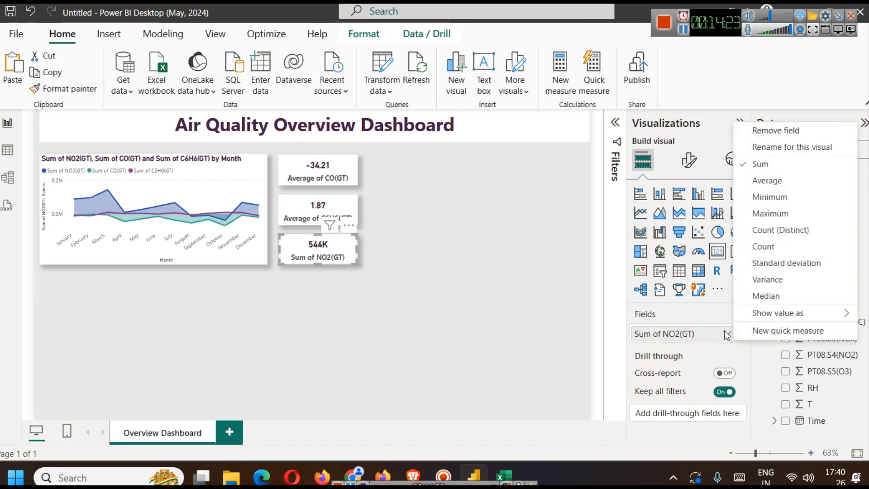
{"action": "left_click", "coordinate": [767, 178]}
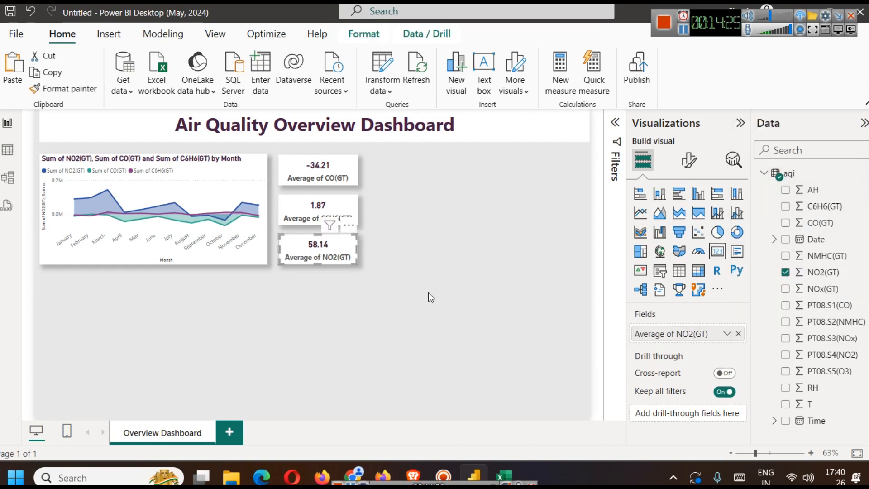
{"action": "left_click", "coordinate": [420, 309]}
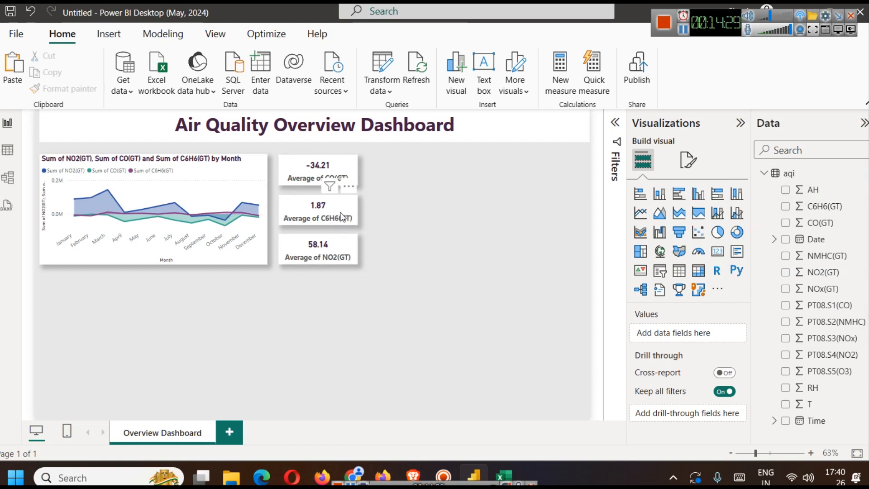
- Duplicate the three average cards and place the copies as a second column beside the originals
{"action": "left_click_drag", "start_coordinate": [382, 270], "coordinate": [268, 151]}
{"action": "left_click_drag", "start_coordinate": [300, 175], "coordinate": [385, 167]}
{"action": "left_click", "coordinate": [499, 273]}
- Change the aggregation of the copied CO(GT) card in the second column to Maximum
{"action": "left_click", "coordinate": [422, 181]}
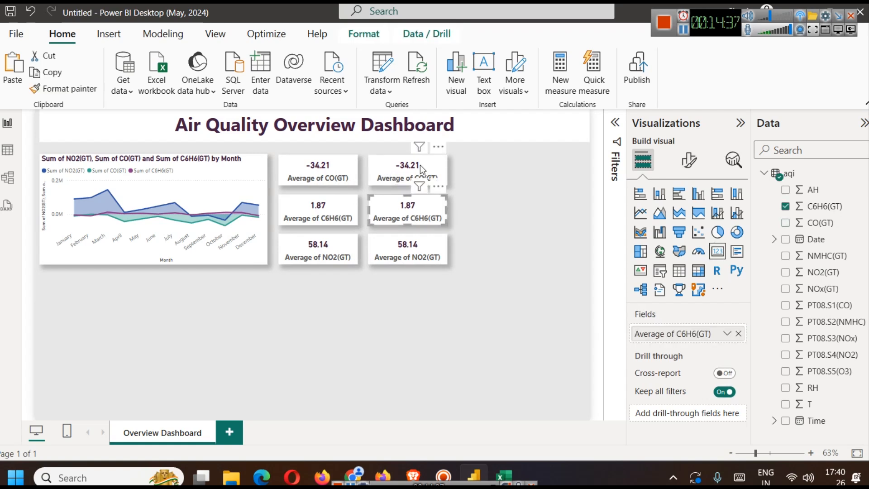
{"action": "left_click", "coordinate": [421, 167]}
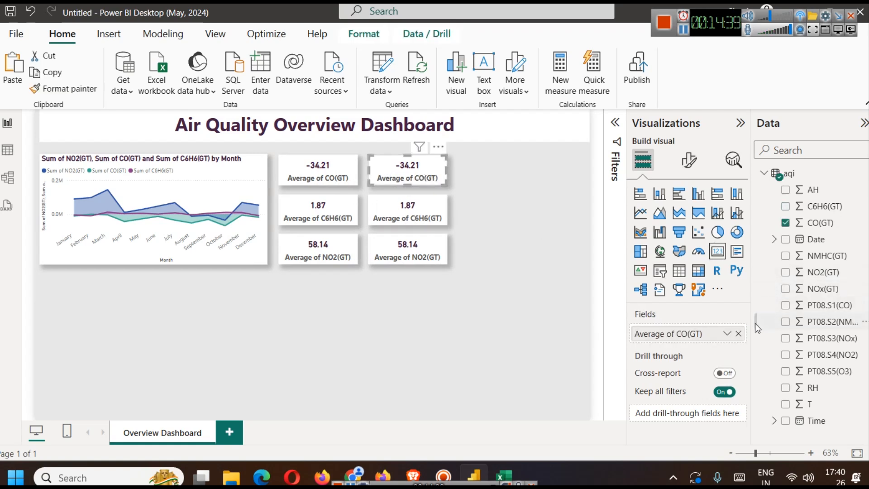
{"action": "left_click", "coordinate": [727, 333]}
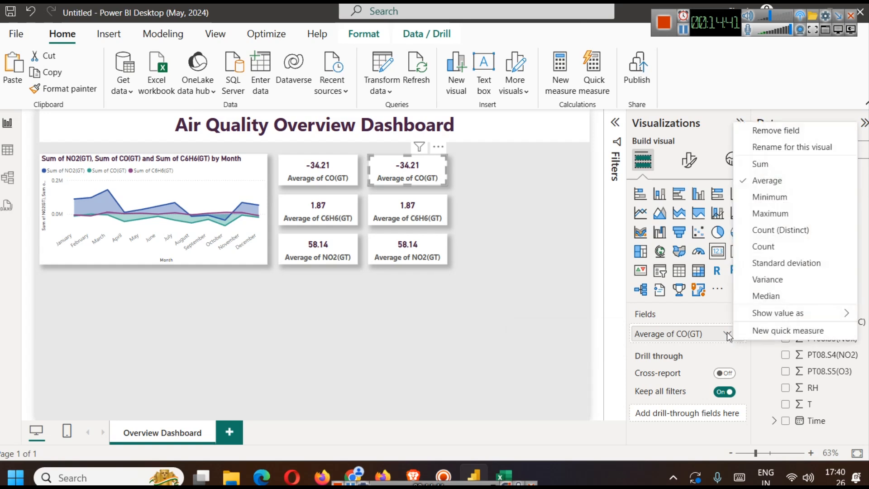
{"action": "left_click", "coordinate": [769, 213]}
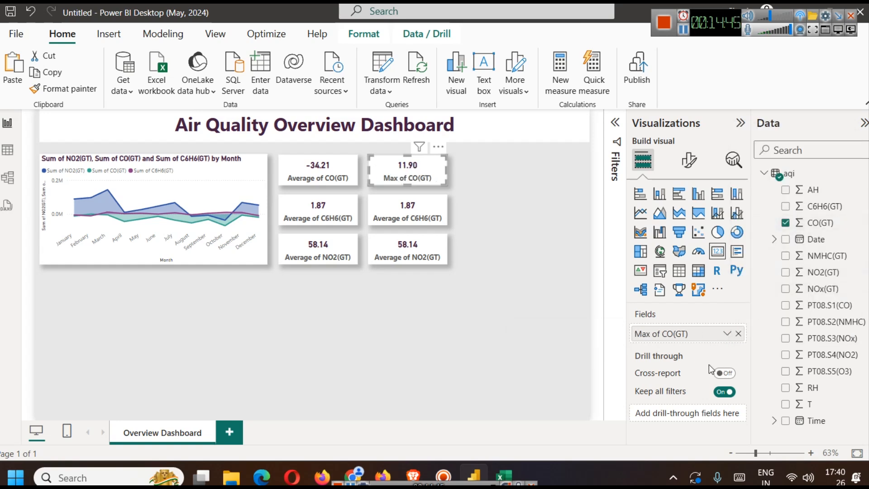
- Change the aggregation of the copied C6H6(GT) and NO2(GT) cards in the second column to Maximum
{"action": "left_click", "coordinate": [420, 215]}
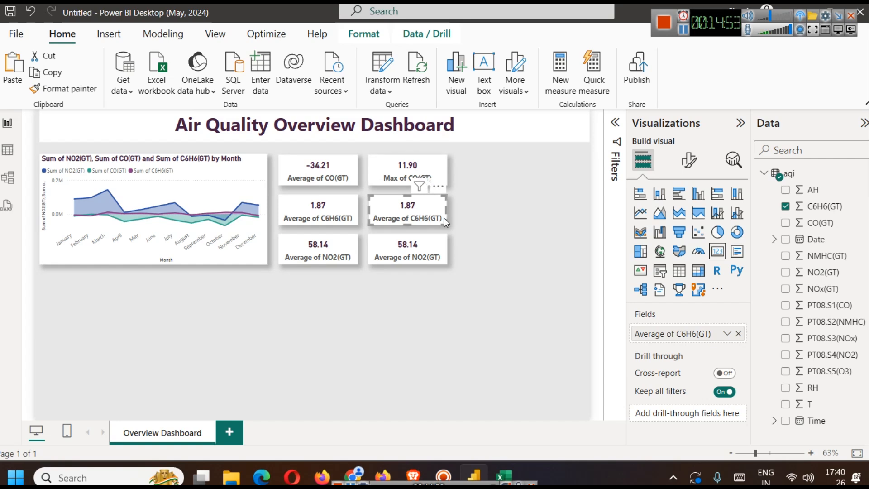
{"action": "left_click", "coordinate": [725, 336]}
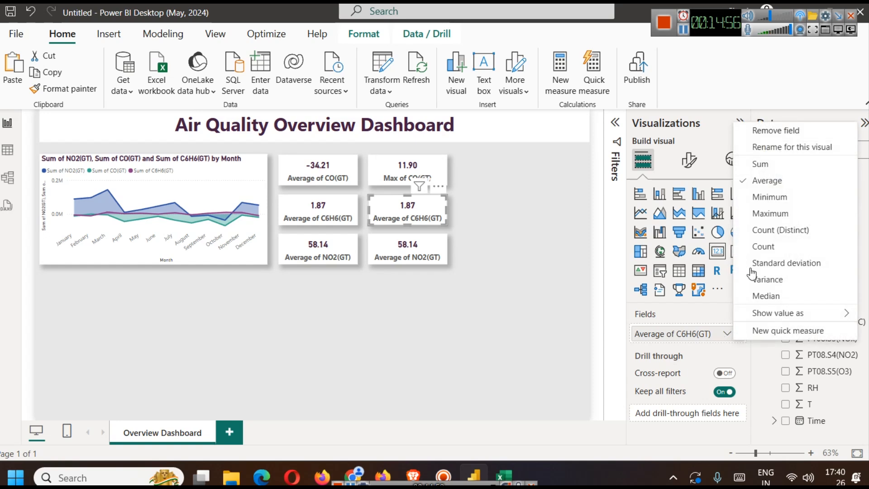
{"action": "left_click", "coordinate": [772, 214]}
{"action": "left_click", "coordinate": [392, 246]}
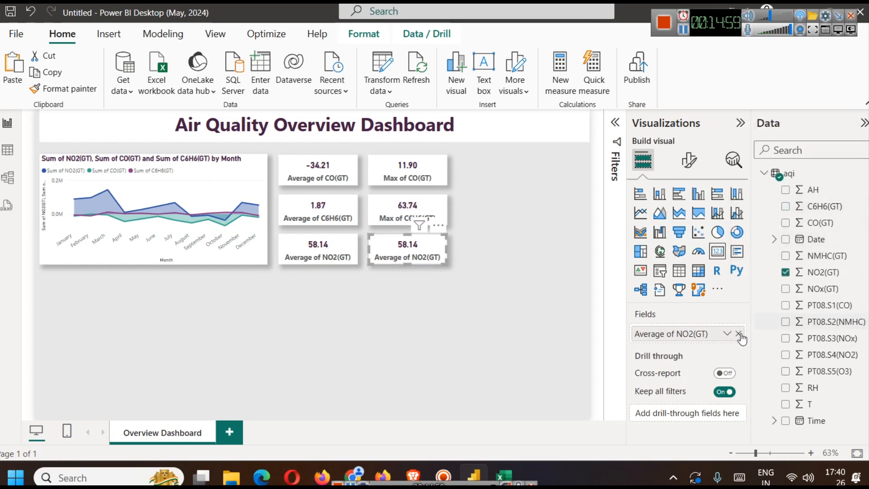
{"action": "left_click", "coordinate": [725, 336]}
{"action": "left_click", "coordinate": [769, 214]}
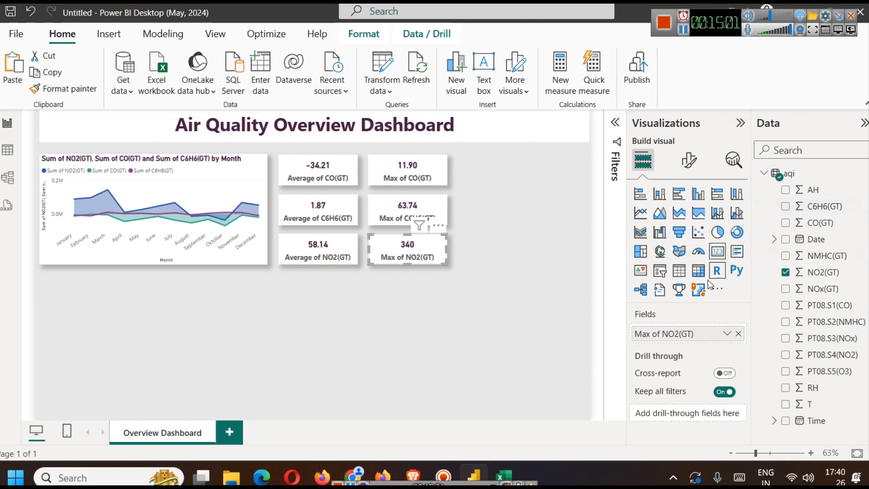
{"action": "left_click", "coordinate": [537, 322]}
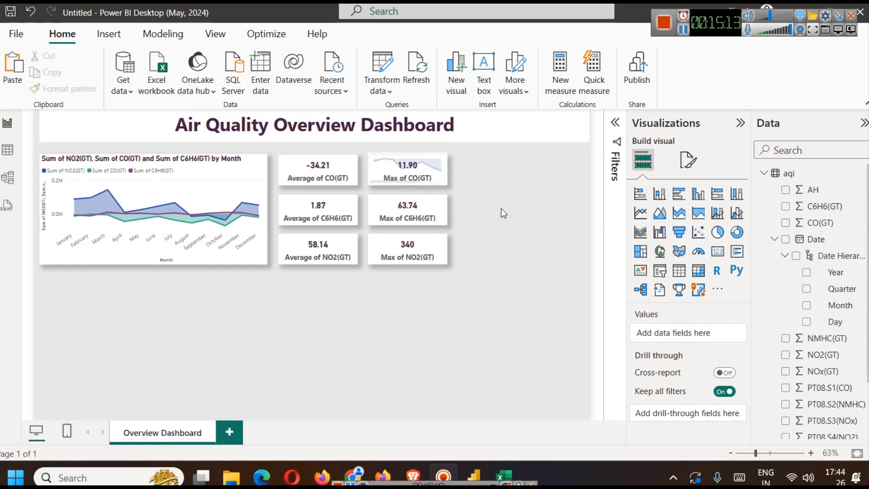
- Increase the callout value font size of the Max of CO(GT) card to 20
{"action": "left_click", "coordinate": [415, 167]}
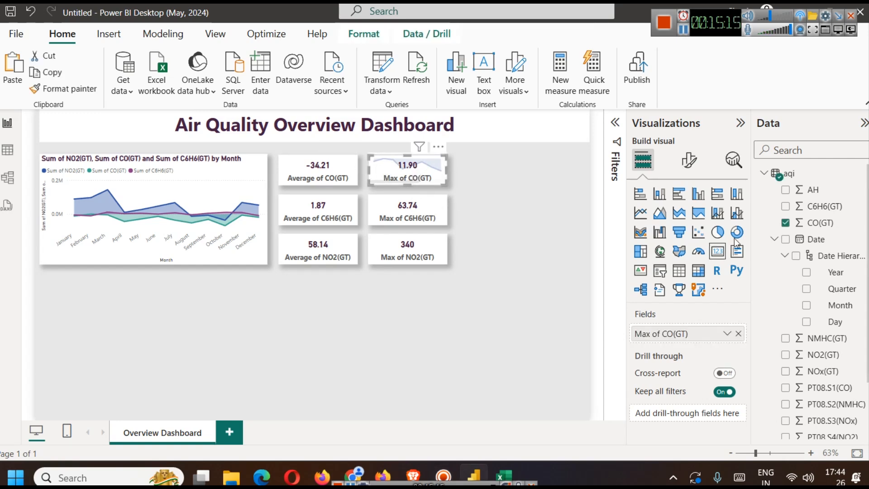
{"action": "left_click", "coordinate": [688, 169]}
{"action": "left_click", "coordinate": [668, 254]}
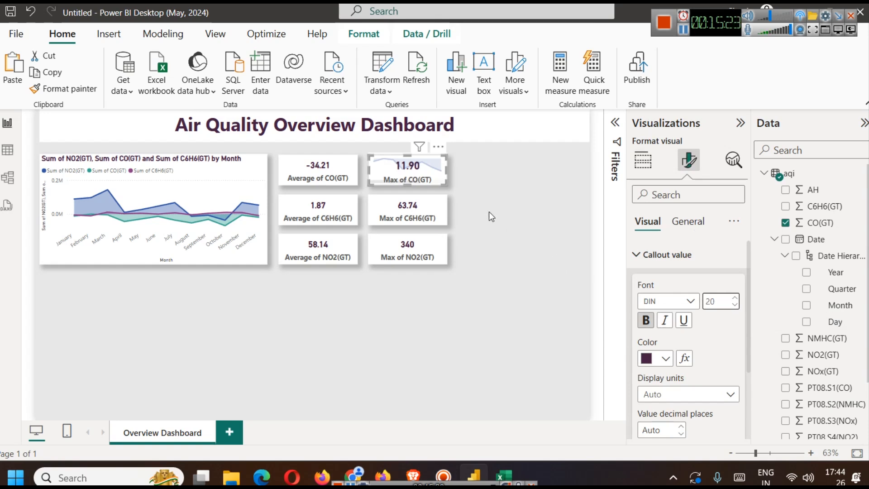
{"action": "left_click", "coordinate": [495, 221]}
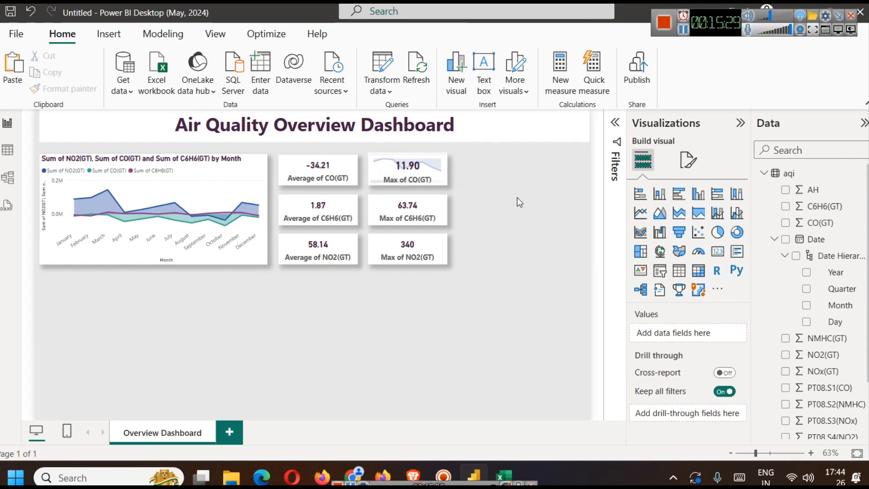
{"action": "left_click", "coordinate": [387, 173]}
{"action": "left_click", "coordinate": [503, 252]}
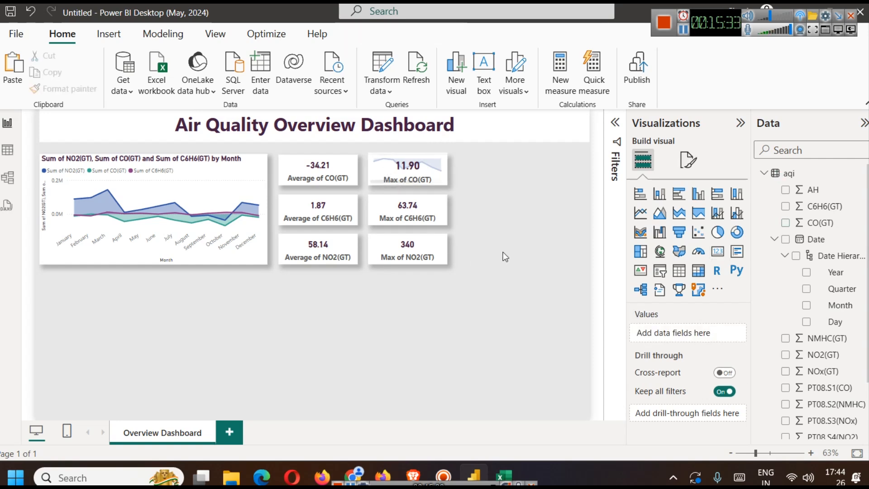
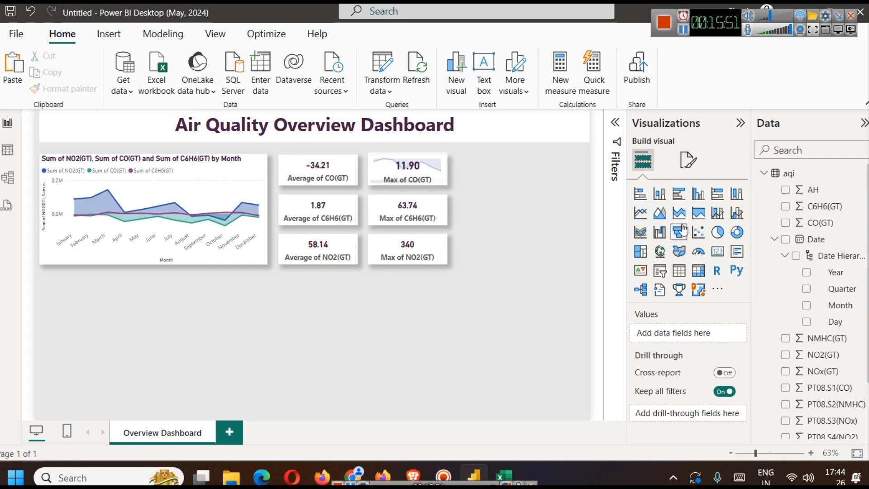
- Insert an area chart below the maximum cards with Month on the x-axis and C6H6(GT) on the y-axis
{"action": "left_click", "coordinate": [665, 218]}
{"action": "left_click_drag", "start_coordinate": [530, 236], "coordinate": [513, 315]}
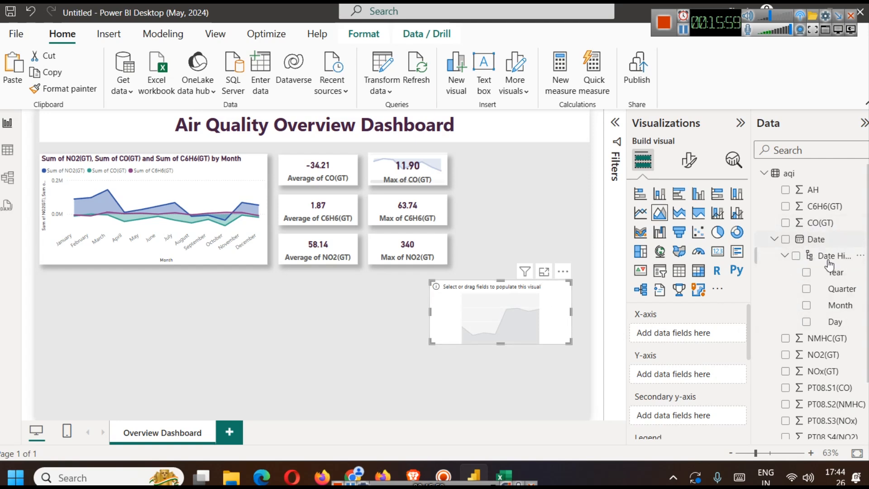
{"action": "left_click_drag", "start_coordinate": [827, 306], "coordinate": [694, 334]}
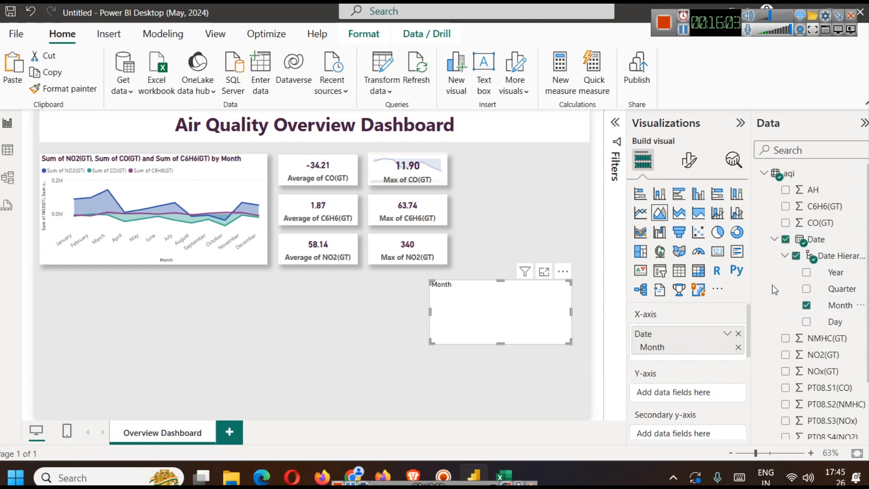
{"action": "left_click_drag", "start_coordinate": [821, 207], "coordinate": [683, 391]}
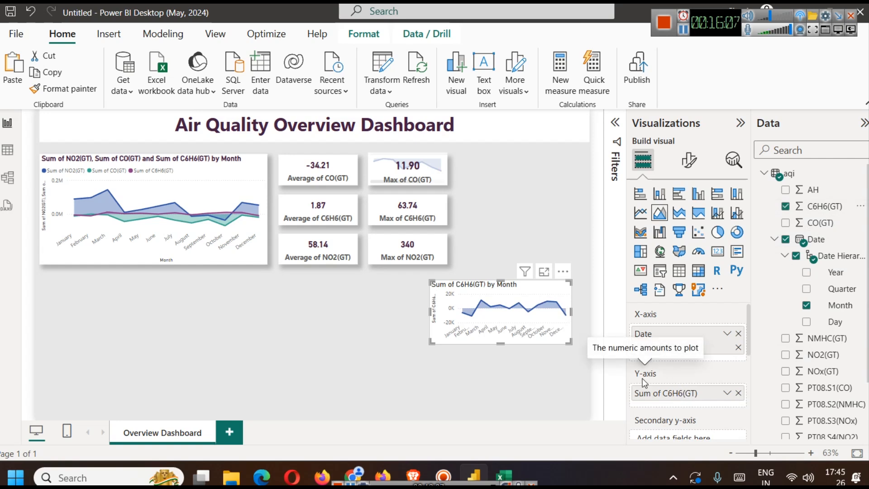
{"action": "left_click", "coordinate": [678, 215]}
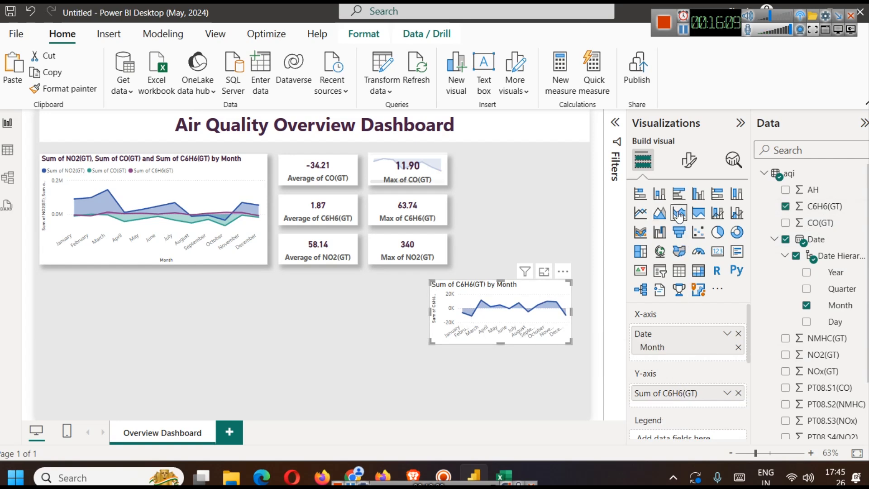
{"action": "left_click", "coordinate": [659, 213]}
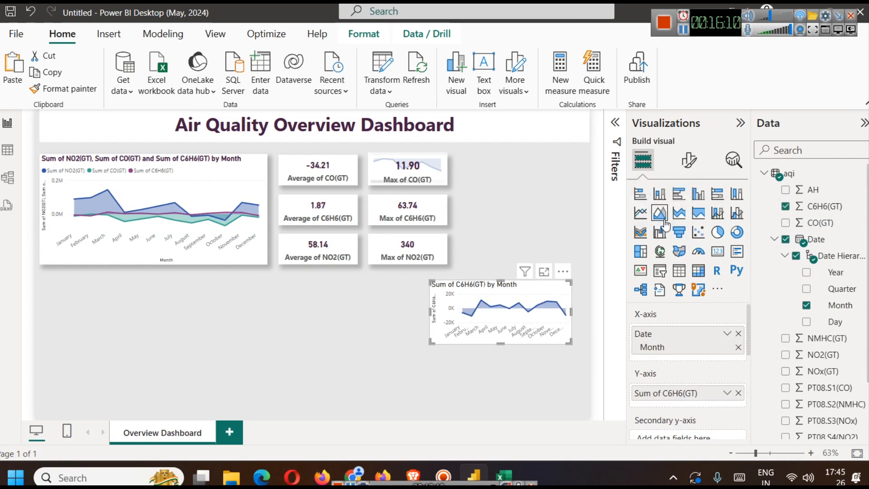
{"action": "left_click", "coordinate": [708, 217]}
{"action": "left_click", "coordinate": [661, 214]}
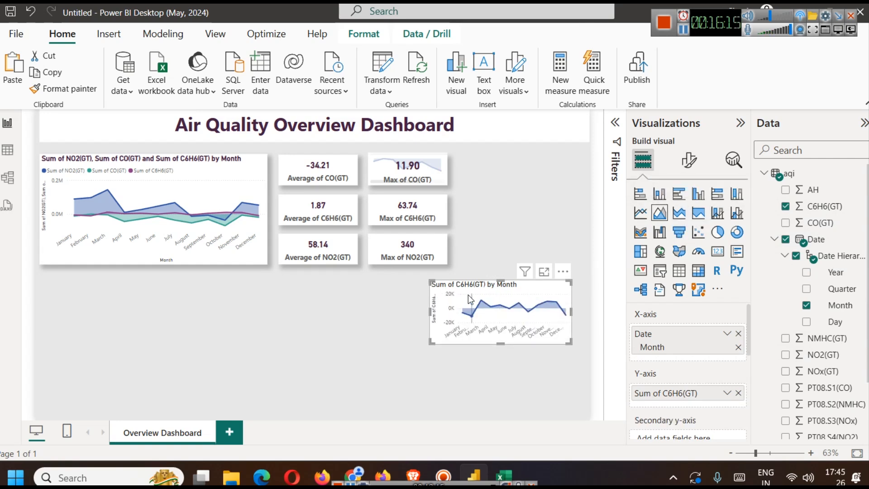
- Turn off the x-axis values of the C6H6(GT) area chart
{"action": "left_click", "coordinate": [691, 160]}
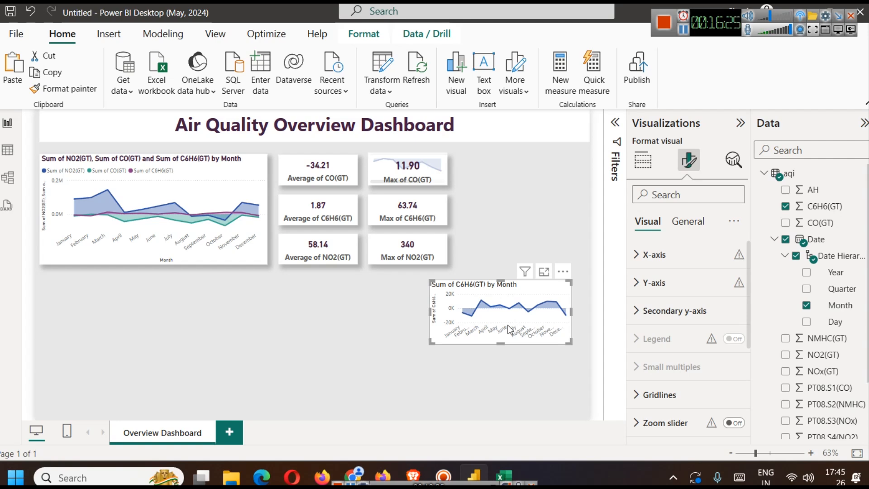
{"action": "left_click", "coordinate": [686, 256]}
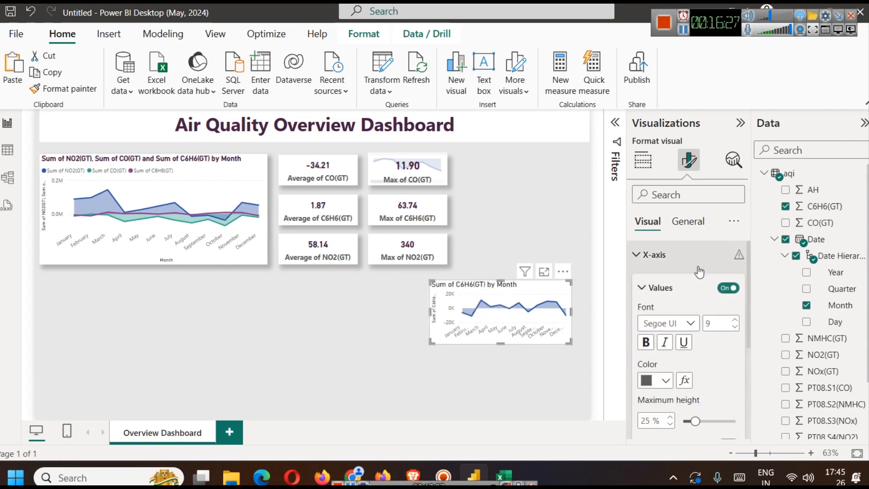
{"action": "scroll", "coordinate": [685, 262], "scroll_direction": "down", "scroll_amount": 3}
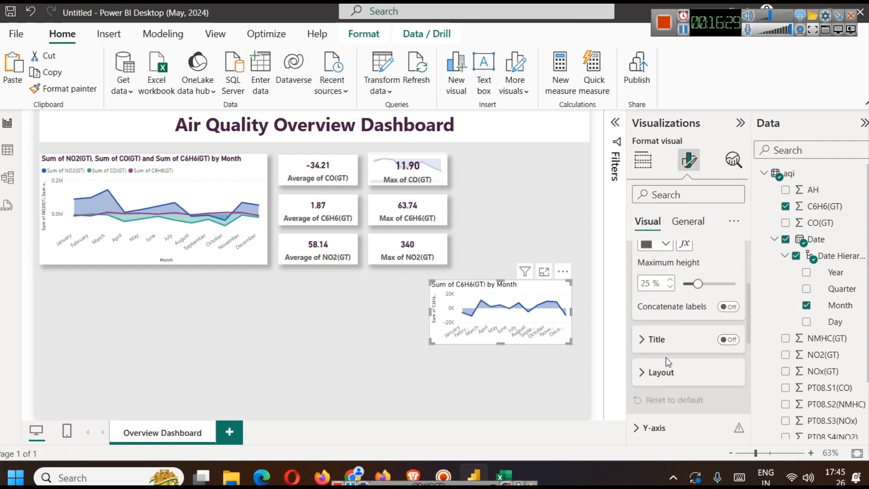
{"action": "scroll", "coordinate": [665, 357], "scroll_direction": "up", "scroll_amount": 3}
{"action": "left_click", "coordinate": [728, 288]}
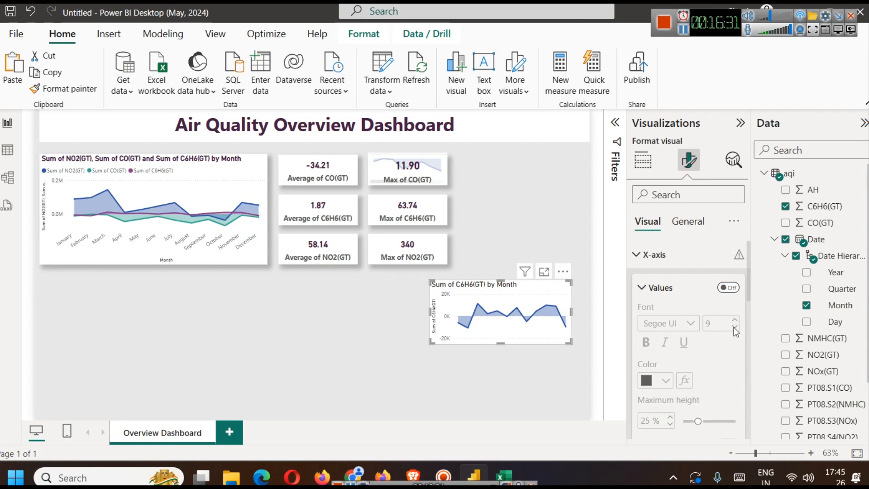
- Turn off the y-axis values and the y-axis title of the C6H6(GT) area chart
{"action": "scroll", "coordinate": [711, 349], "scroll_direction": "down", "scroll_amount": 3}
{"action": "scroll", "coordinate": [712, 352], "scroll_direction": "down", "scroll_amount": 3}
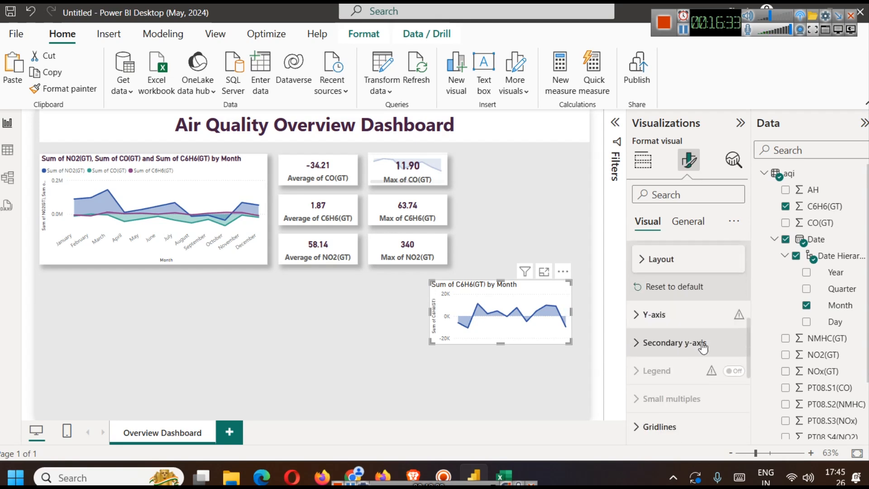
{"action": "left_click", "coordinate": [667, 289]}
{"action": "scroll", "coordinate": [714, 356], "scroll_direction": "down", "scroll_amount": 3}
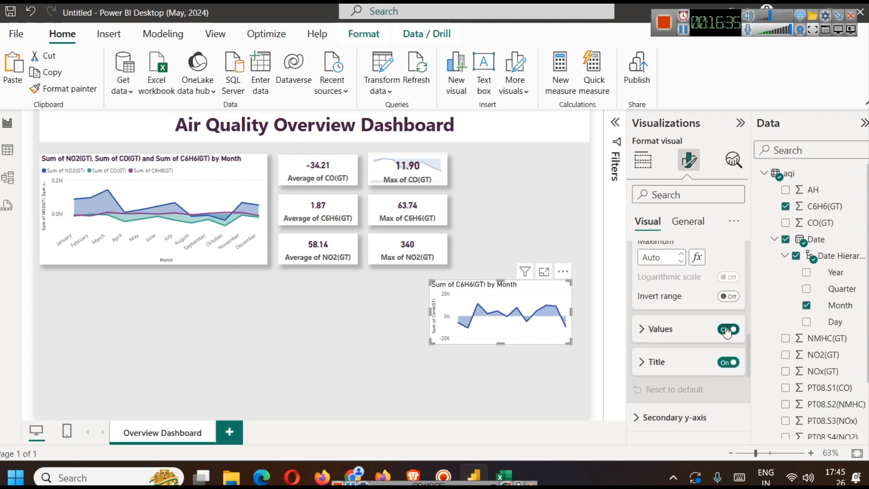
{"action": "left_click", "coordinate": [727, 329]}
{"action": "left_click", "coordinate": [727, 361]}
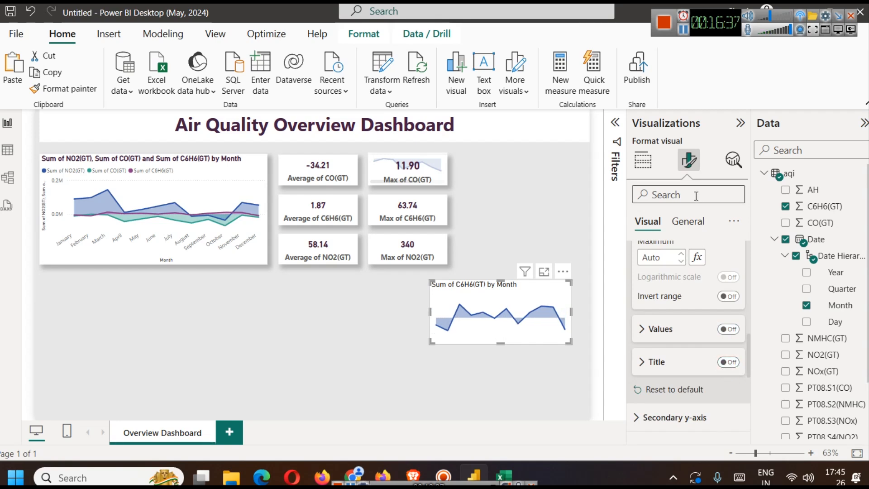
- Turn off the title of the C6H6(GT) area chart
{"action": "left_click", "coordinate": [687, 221]}
{"action": "left_click", "coordinate": [682, 285]}
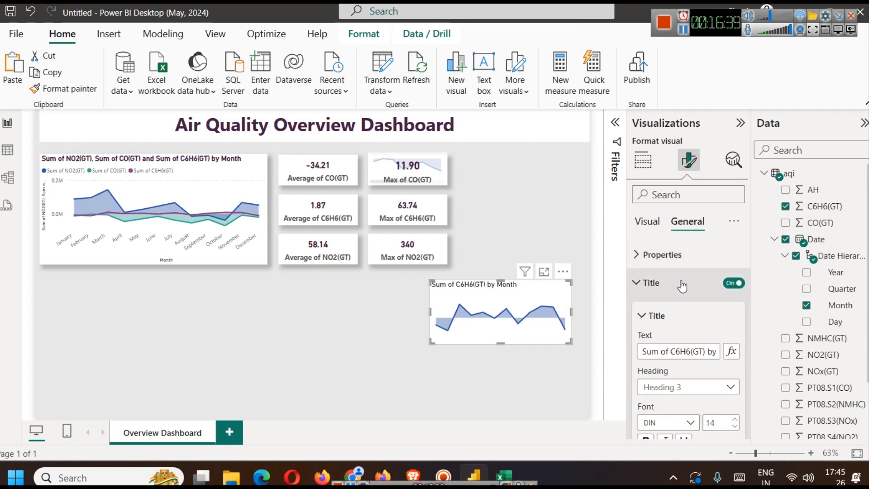
{"action": "left_click", "coordinate": [733, 283]}
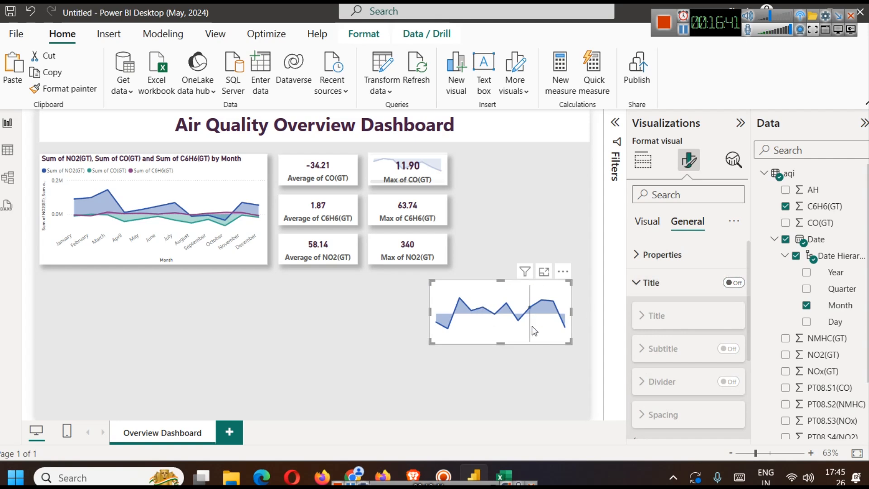
- Shrink the C6H6(GT) area chart to about the width and height of one of the cards
{"action": "left_click_drag", "start_coordinate": [570, 344], "coordinate": [527, 319]}
{"action": "left_click_drag", "start_coordinate": [515, 322], "coordinate": [510, 325]}
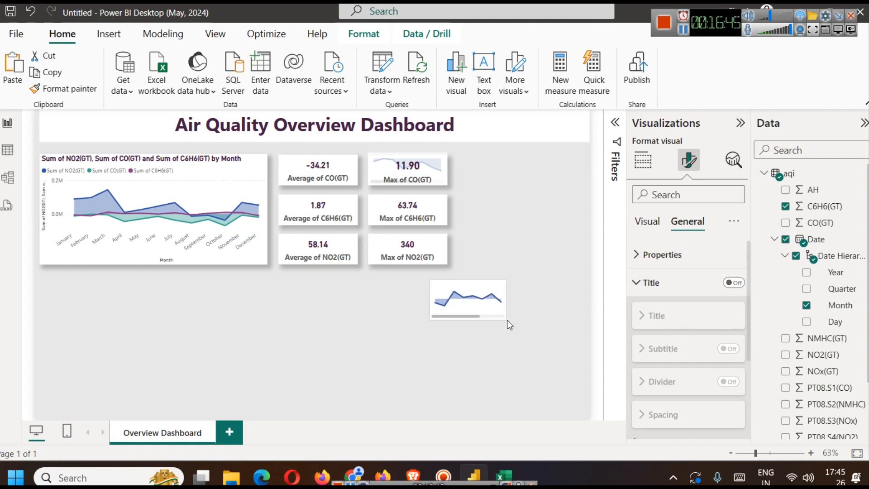
{"action": "left_click", "coordinate": [537, 336]}
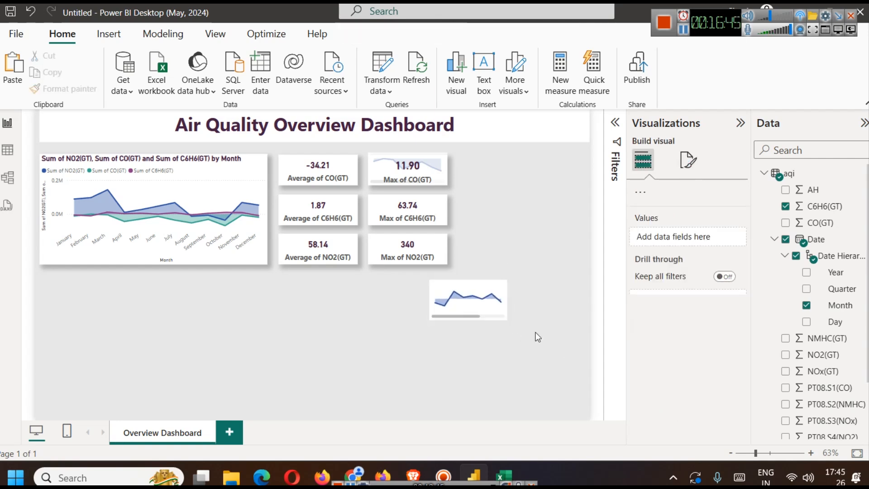
{"action": "left_click", "coordinate": [481, 304]}
{"action": "left_click", "coordinate": [476, 290]}
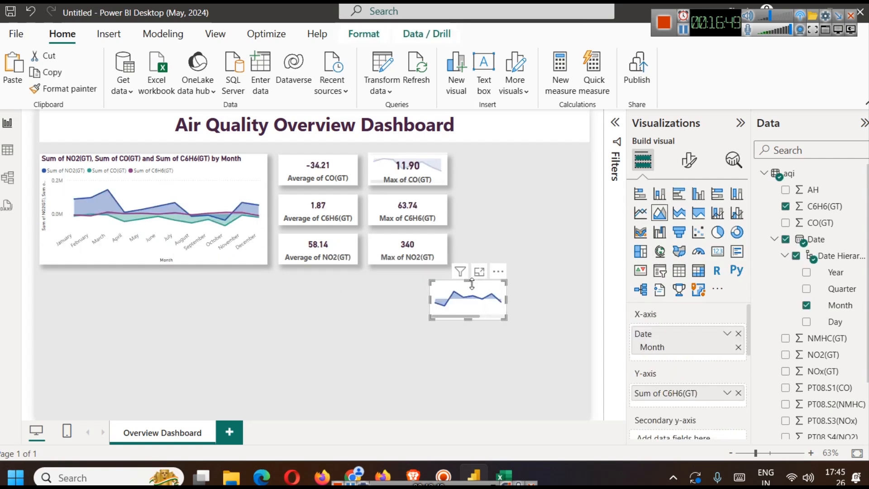
{"action": "left_click_drag", "start_coordinate": [472, 282], "coordinate": [471, 288]}
{"action": "left_click", "coordinate": [548, 319]}
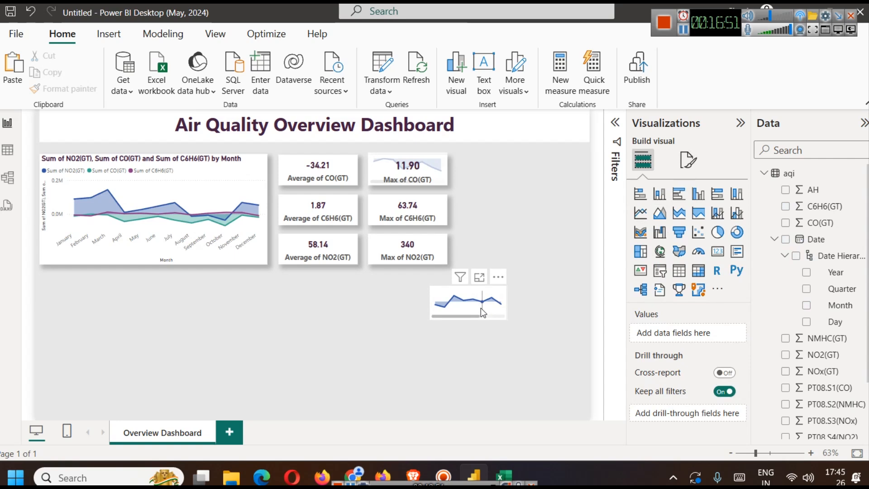
- Move the small C6H6(GT) area chart exactly over the Max of C6H6(GT) card
{"action": "left_click", "coordinate": [480, 308]}
{"action": "left_click_drag", "start_coordinate": [482, 311], "coordinate": [423, 221]}
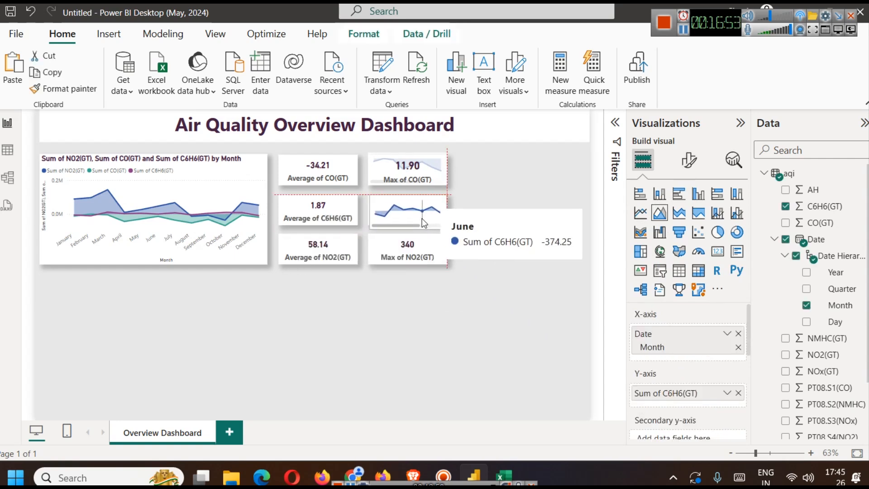
{"action": "left_click", "coordinate": [491, 349]}
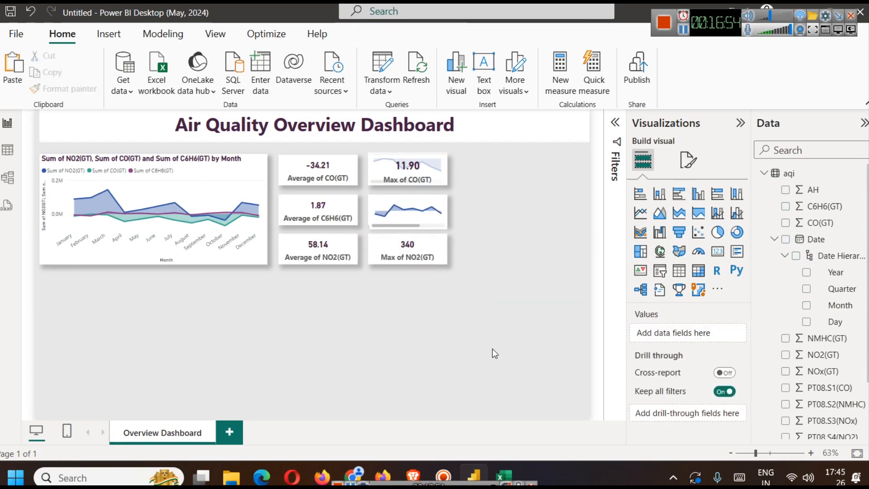
- Send the small C6H6(GT) area chart backward until it sits behind the Max of C6H6(GT) card
{"action": "left_click", "coordinate": [412, 204]}
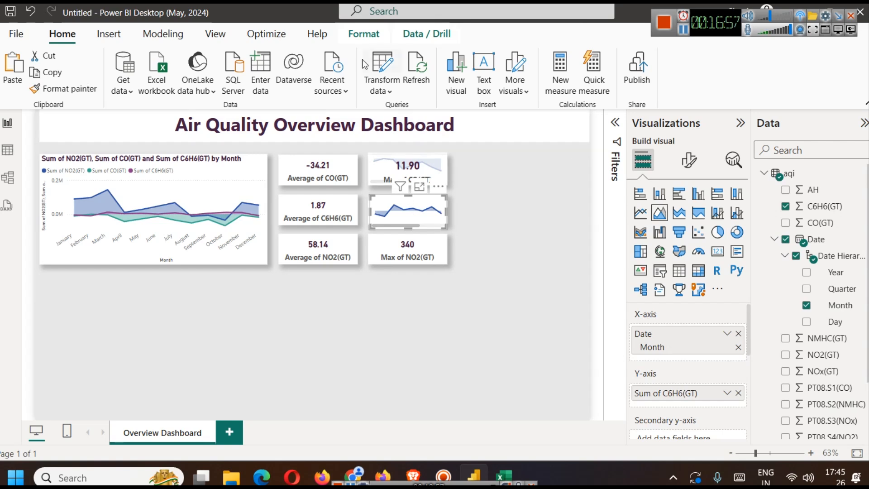
{"action": "left_click", "coordinate": [364, 35]}
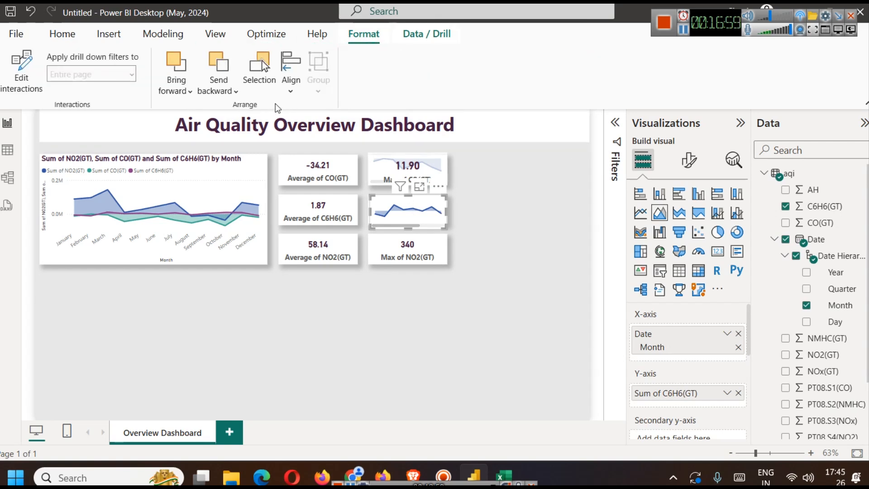
{"action": "left_click", "coordinate": [219, 88]}
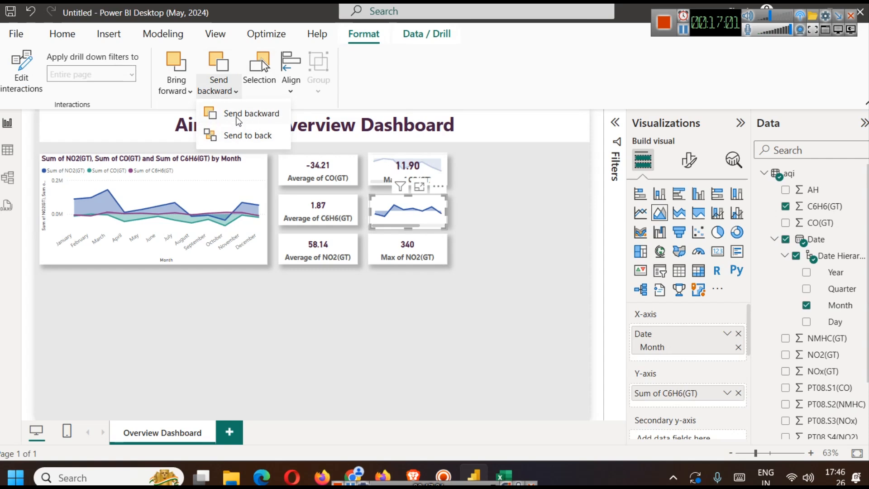
{"action": "left_click", "coordinate": [242, 120]}
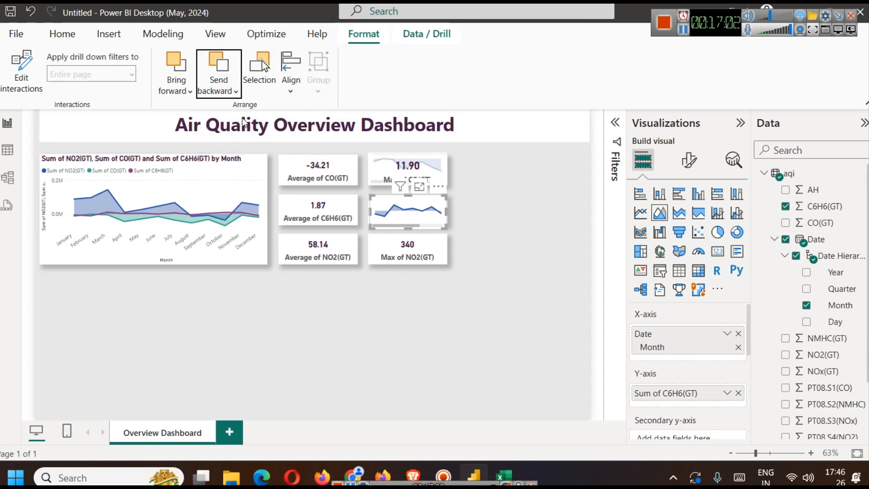
{"action": "left_click", "coordinate": [490, 267]}
{"action": "left_click", "coordinate": [420, 203]}
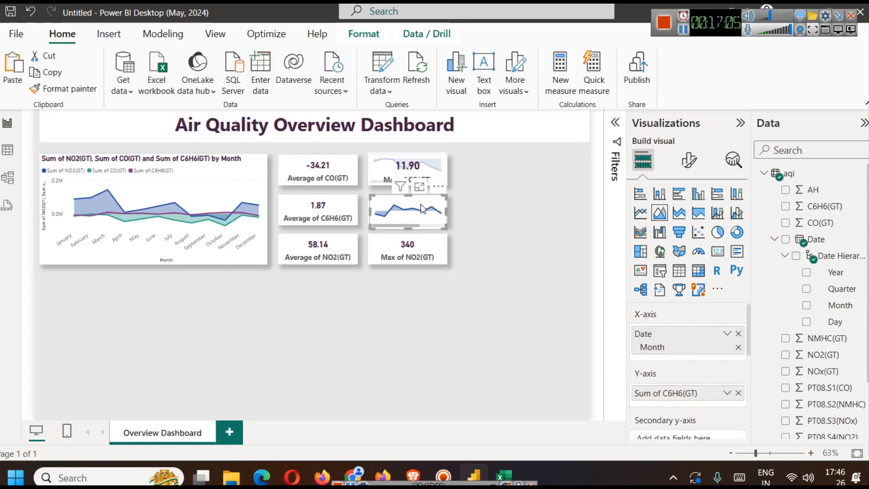
{"action": "left_click", "coordinate": [373, 35]}
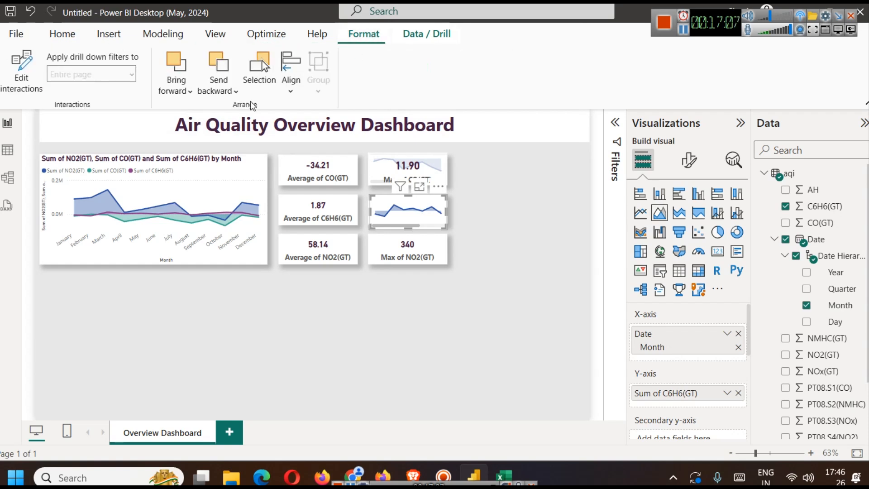
{"action": "left_click", "coordinate": [218, 86]}
{"action": "left_click", "coordinate": [233, 131]}
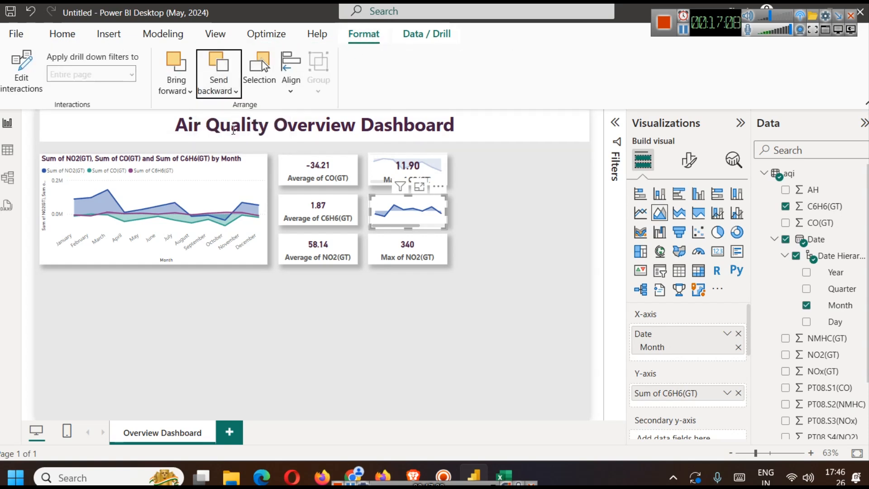
{"action": "left_click", "coordinate": [520, 325]}
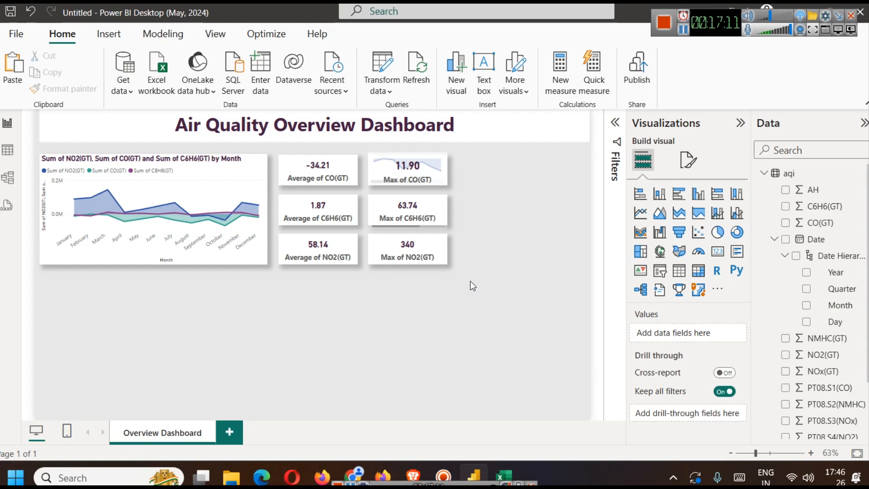
- Raise the background transparency of the Max of C6H6(GT) card to about 24% so the chart behind shows through
{"action": "left_click", "coordinate": [433, 205]}
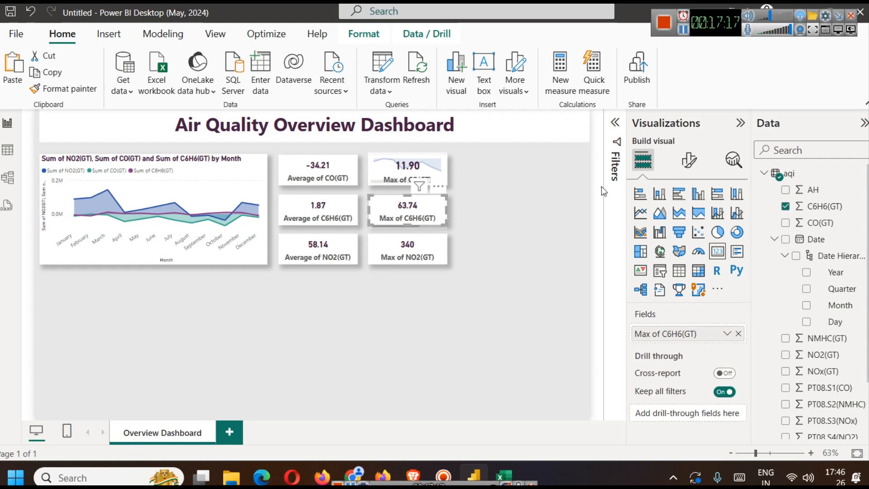
{"action": "left_click", "coordinate": [689, 159]}
{"action": "left_click", "coordinate": [700, 222]}
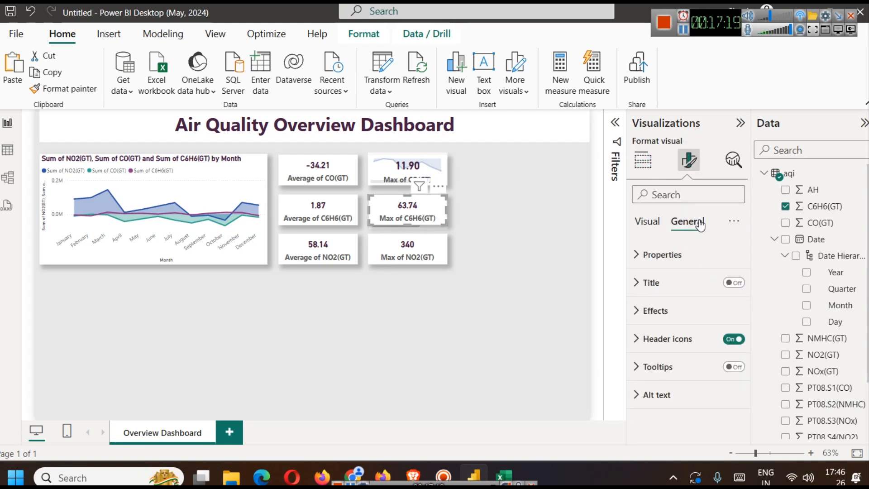
{"action": "left_click", "coordinate": [665, 310]}
{"action": "scroll", "coordinate": [720, 324], "scroll_direction": "down", "scroll_amount": 1}
{"action": "scroll", "coordinate": [720, 324], "scroll_direction": "down", "scroll_amount": 2}
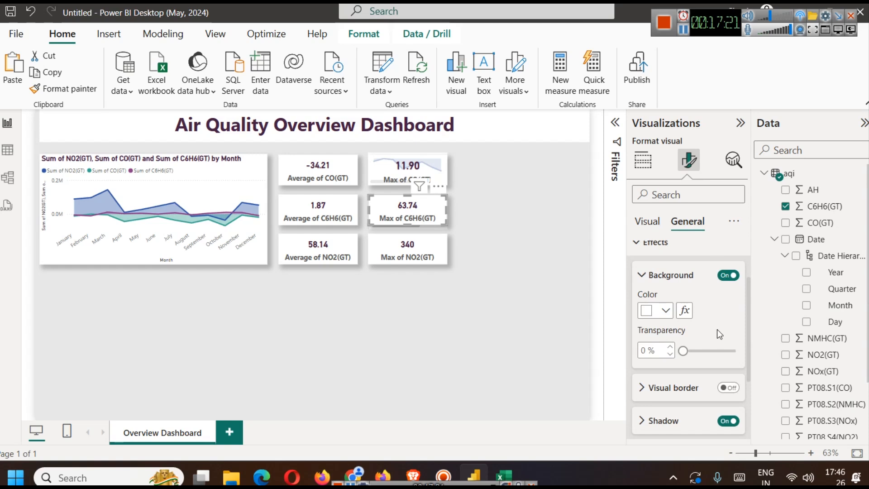
{"action": "left_click", "coordinate": [669, 347]}
{"action": "left_click", "coordinate": [670, 347]}
{"action": "left_click", "coordinate": [670, 347]}
{"action": "left_click", "coordinate": [670, 347]}
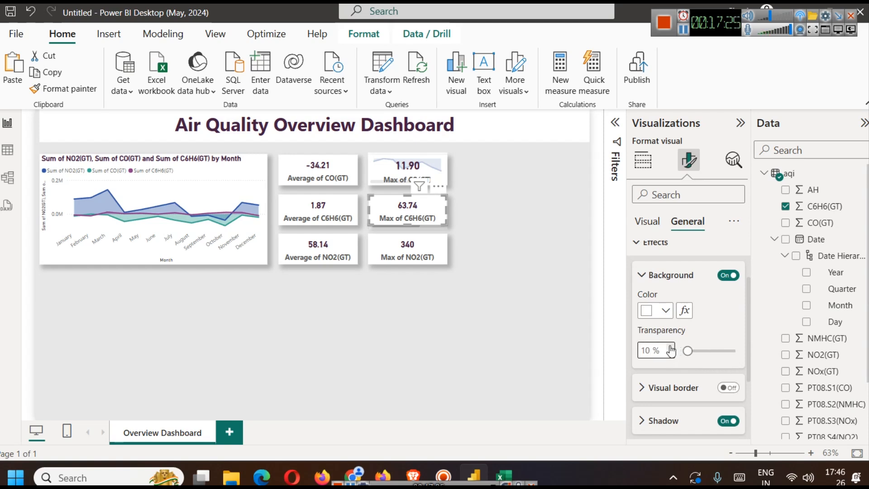
{"action": "left_click", "coordinate": [670, 347]}
{"action": "left_click", "coordinate": [670, 347]}
{"action": "left_click", "coordinate": [670, 347]}
{"action": "left_click", "coordinate": [670, 347]}
{"action": "left_click", "coordinate": [670, 347]}
{"action": "left_click", "coordinate": [670, 347]}
{"action": "left_click", "coordinate": [670, 347]}
{"action": "left_click", "coordinate": [670, 347]}
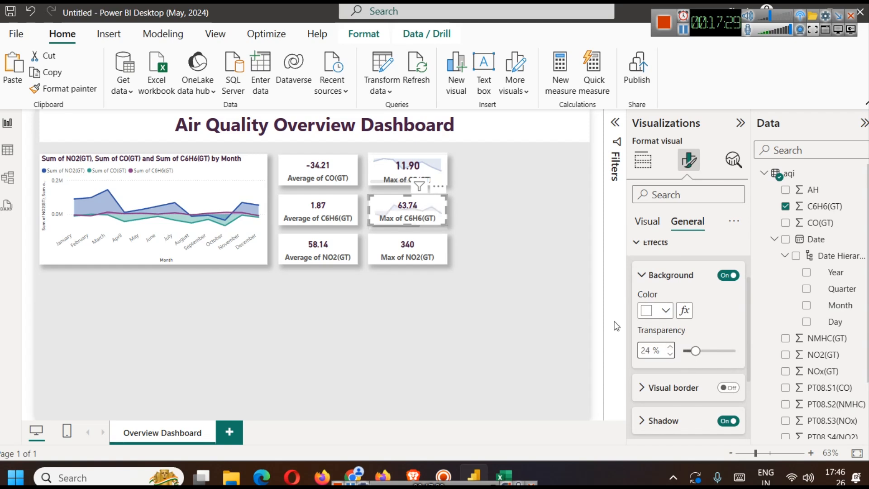
{"action": "left_click", "coordinate": [670, 347]}
{"action": "left_click", "coordinate": [490, 306]}
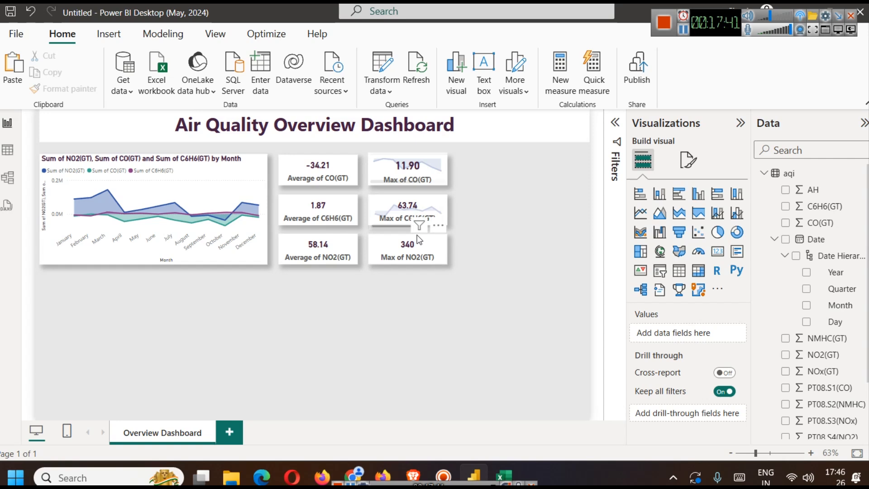
- Set the callout value font size of the Max of C6H6(GT) card to 20
{"action": "left_click", "coordinate": [395, 202]}
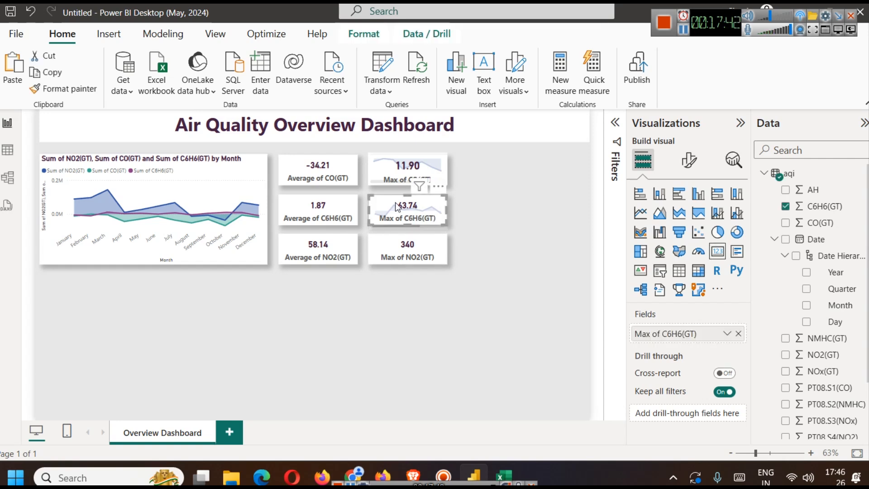
{"action": "left_click", "coordinate": [690, 161]}
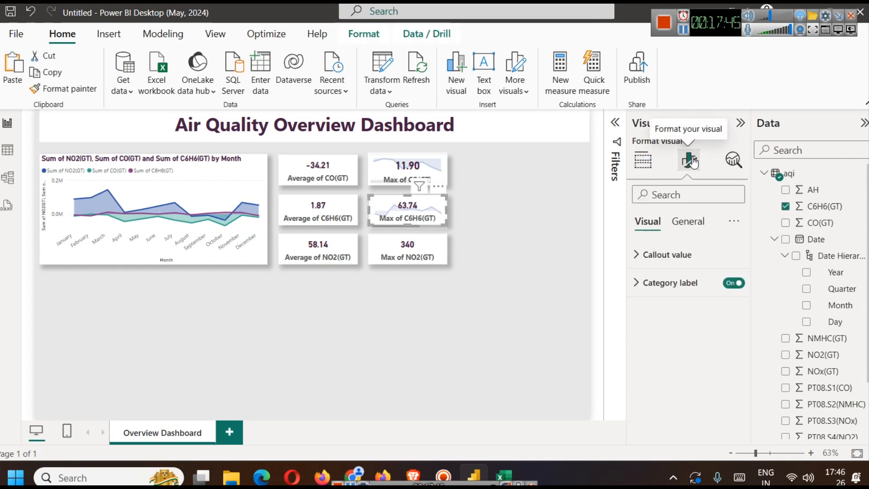
{"action": "left_click", "coordinate": [657, 254]}
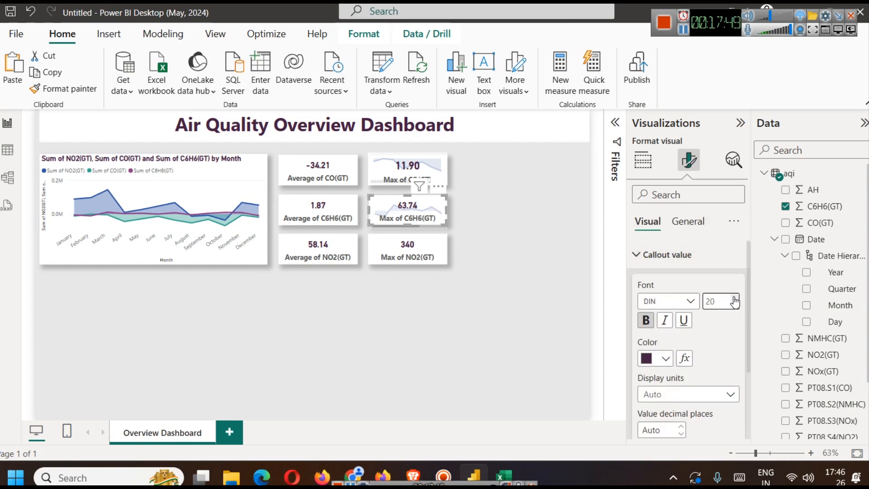
{"action": "left_click", "coordinate": [516, 279]}
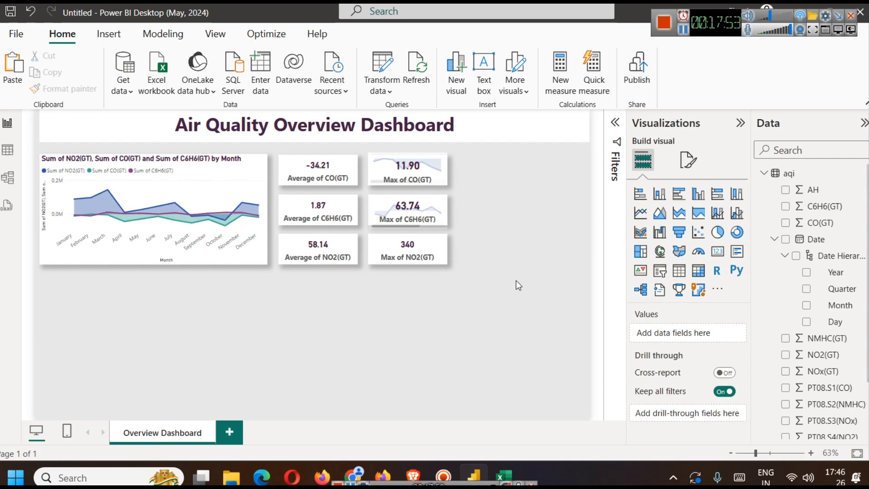
- Set the Max of C6H6(GT) card aside and place a copy of its small area chart below the Max of NO2(GT) card
{"action": "left_click_drag", "start_coordinate": [421, 210], "coordinate": [509, 210]}
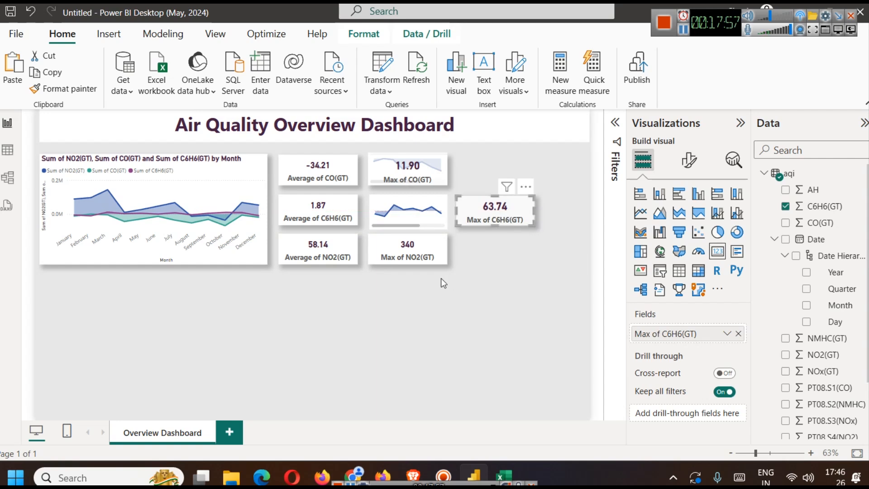
{"action": "left_click", "coordinate": [488, 261]}
{"action": "left_click", "coordinate": [404, 211]}
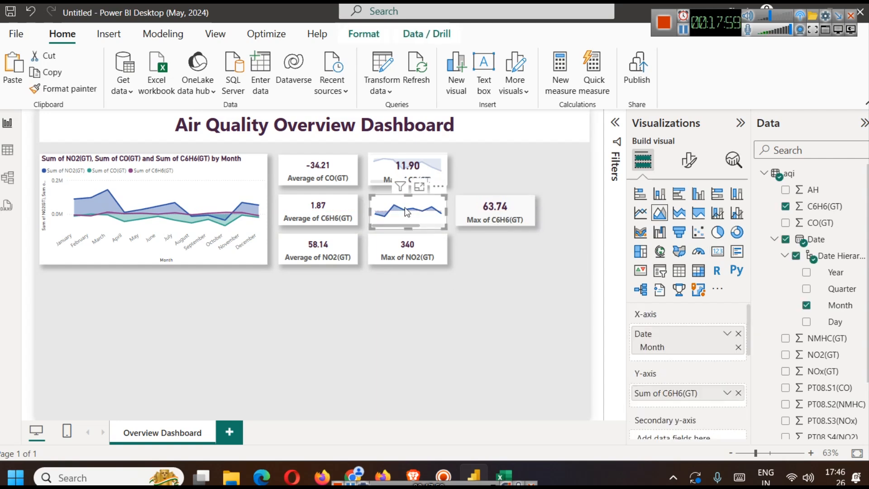
{"action": "left_click_drag", "start_coordinate": [408, 272], "coordinate": [410, 290]}
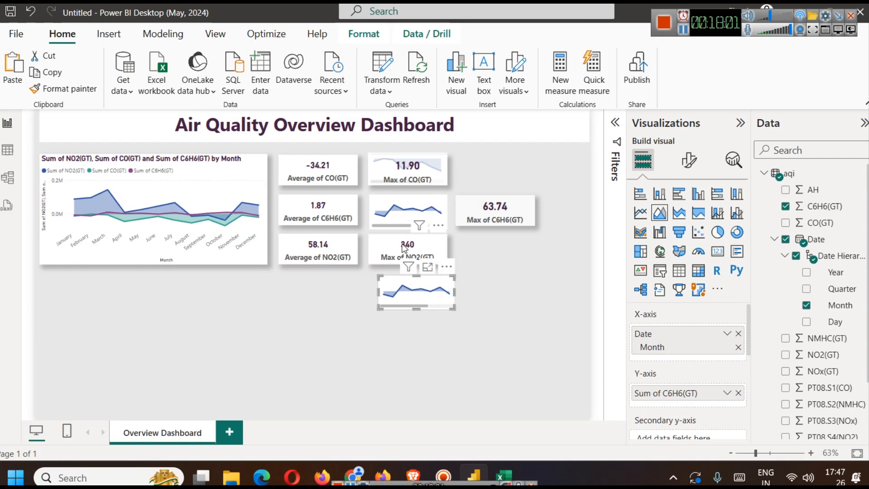
- Move the Max of NO2(GT) card aside and align the copied area chart in its place, beneath the original small chart
{"action": "left_click_drag", "start_coordinate": [402, 244], "coordinate": [498, 244]}
{"action": "left_click_drag", "start_coordinate": [417, 297], "coordinate": [410, 259]}
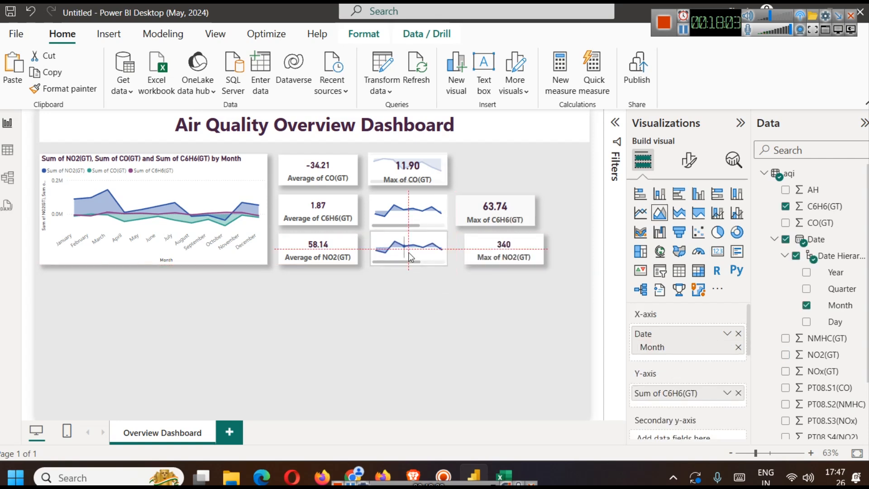
{"action": "key", "text": "Left"}
{"action": "key", "text": "Left"}
{"action": "key", "text": "Left"}
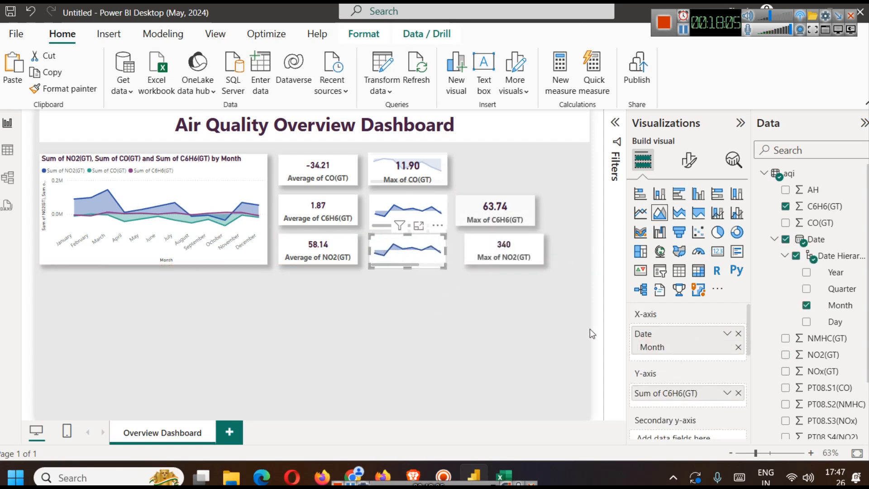
{"action": "left_click", "coordinate": [456, 322]}
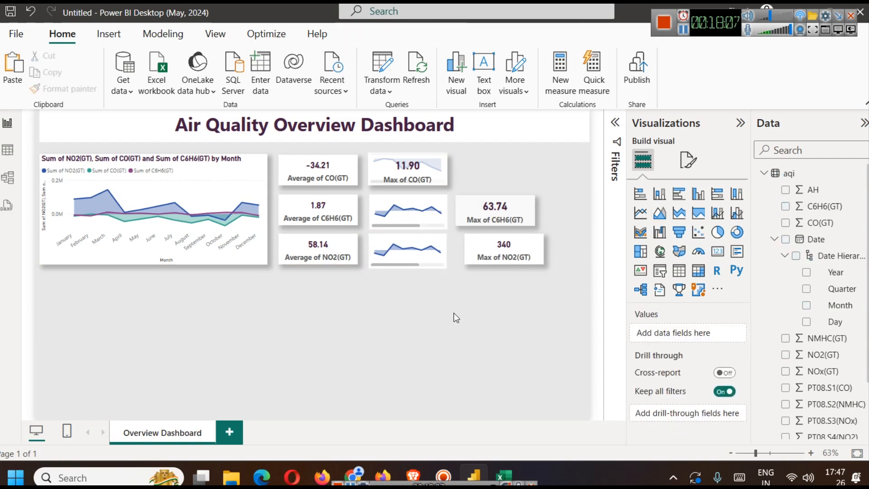
- Move the Max of C6H6(GT) and Max of NO2(GT) cards back over their small area charts
{"action": "left_click_drag", "start_coordinate": [471, 208], "coordinate": [382, 202]}
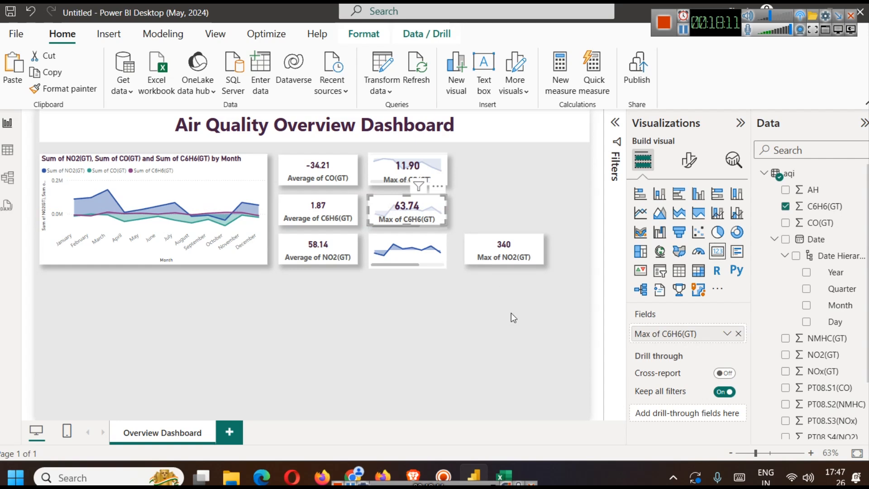
{"action": "left_click", "coordinate": [479, 287]}
{"action": "left_click", "coordinate": [496, 249]}
{"action": "key", "text": "Left"}
{"action": "key", "text": "Left"}
{"action": "key", "text": "Left"}
{"action": "key", "text": "Left"}
{"action": "key", "text": "Left"}
{"action": "key", "text": "Left"}
{"action": "key", "text": "Left"}
{"action": "key", "text": "Left"}
{"action": "key", "text": "Left"}
{"action": "key", "text": "Left"}
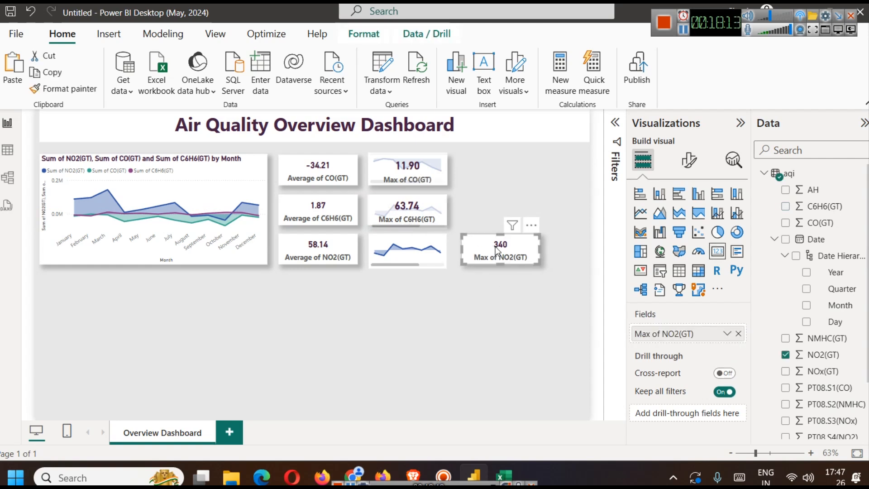
{"action": "key", "text": "Left"}
{"action": "key", "text": "Left"}
{"action": "key", "text": "Left"}
{"action": "key", "text": "Left"}
{"action": "key", "text": "Left"}
{"action": "key", "text": "Left"}
{"action": "key", "text": "Left"}
{"action": "key", "text": "Left"}
{"action": "key", "text": "Left"}
{"action": "key", "text": "Left"}
{"action": "key", "text": "Left"}
{"action": "key", "text": "Left"}
{"action": "key", "text": "Left"}
{"action": "key", "text": "Left"}
{"action": "key", "text": "Left"}
{"action": "key", "text": "Left"}
{"action": "key", "text": "Left"}
{"action": "key", "text": "Left"}
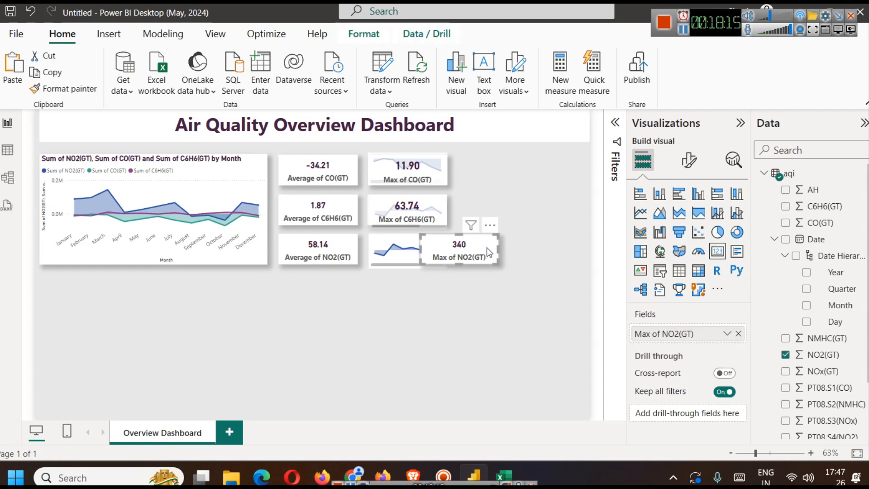
{"action": "key", "text": "Left"}
{"action": "key", "text": "Left"}
{"action": "key", "text": "Left"}
{"action": "key", "text": "Left"}
{"action": "key", "text": "Left"}
{"action": "key", "text": "Left"}
{"action": "key", "text": "Left"}
{"action": "key", "text": "Left"}
{"action": "key", "text": "Left"}
{"action": "key", "text": "Left"}
{"action": "key", "text": "Left"}
{"action": "key", "text": "Left"}
{"action": "key", "text": "Left"}
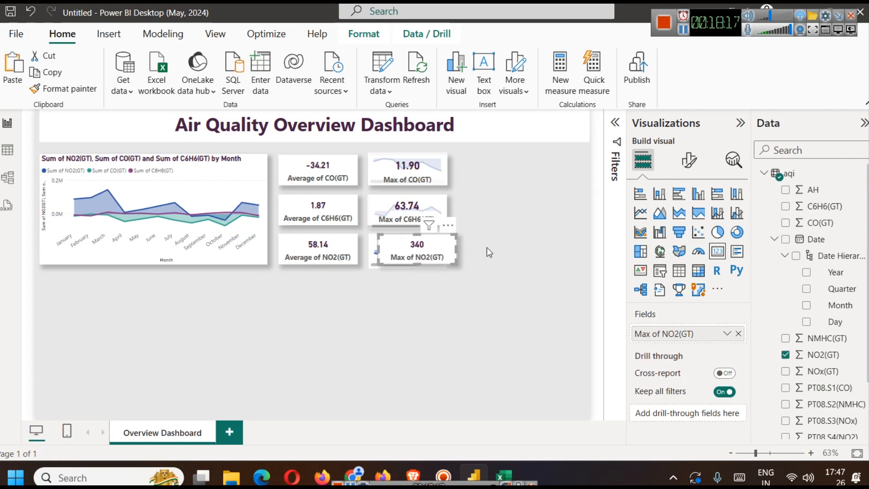
{"action": "left_click", "coordinate": [490, 305]}
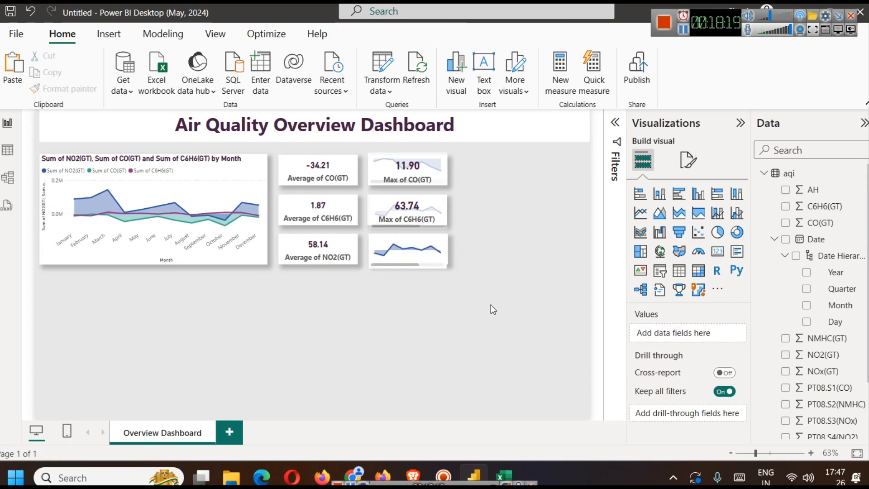
- Send the copied small area chart backward until it sits behind the Max of NO2(GT) card
{"action": "left_click", "coordinate": [430, 253]}
{"action": "left_click", "coordinate": [364, 34]}
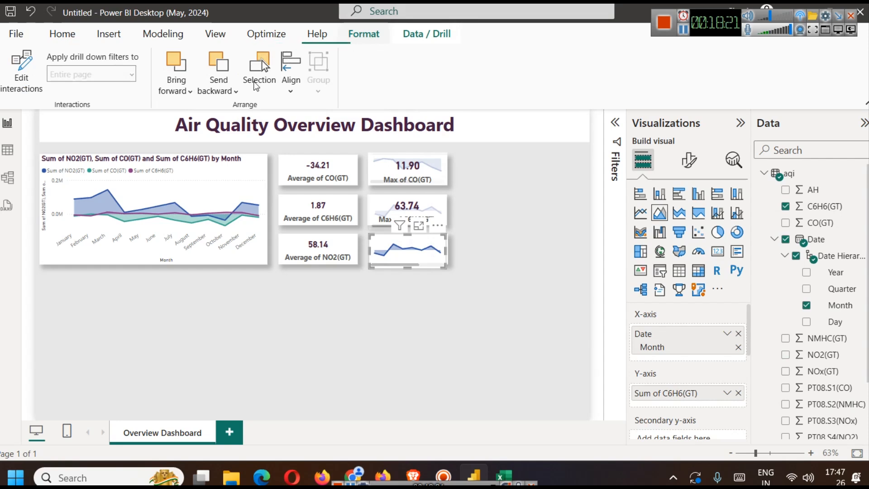
{"action": "left_click", "coordinate": [214, 93]}
{"action": "left_click", "coordinate": [213, 111]}
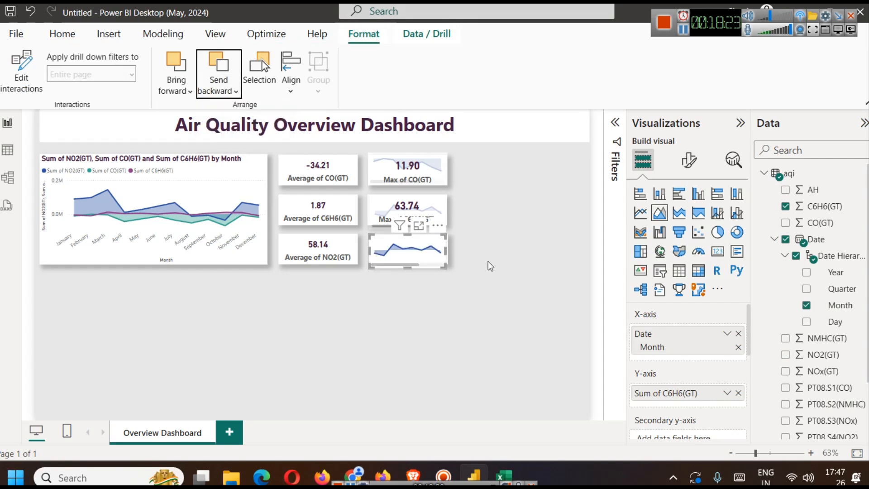
{"action": "left_click", "coordinate": [489, 262]}
- Raise the background transparency of the Max of NO2(GT) card so the area chart behind it shows through
{"action": "left_click", "coordinate": [410, 254]}
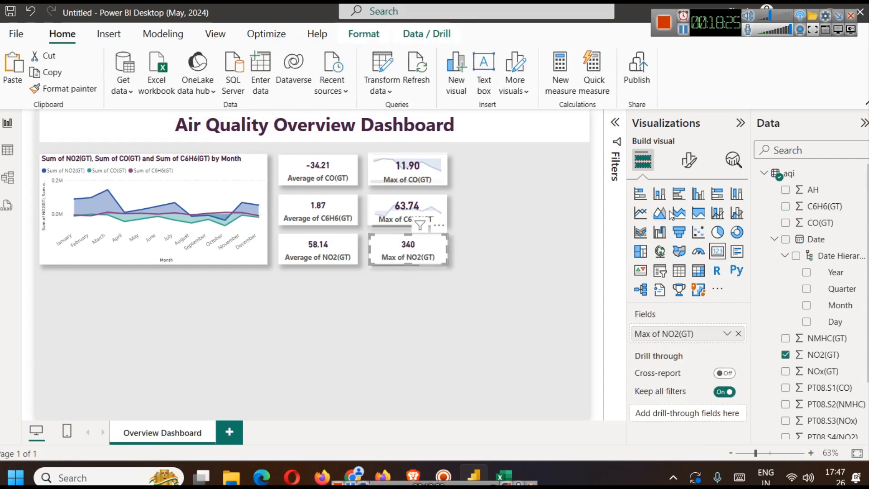
{"action": "left_click", "coordinate": [688, 159]}
{"action": "left_click", "coordinate": [686, 222]}
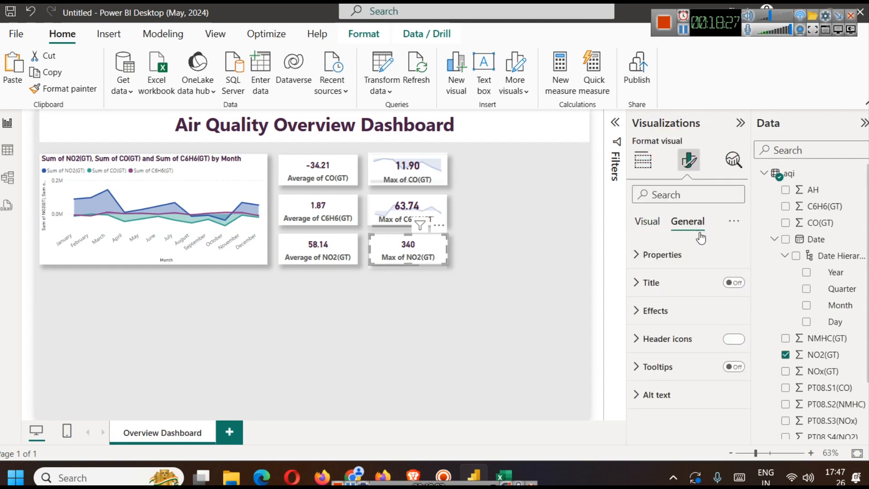
{"action": "left_click", "coordinate": [655, 310]}
{"action": "left_click_drag", "start_coordinate": [684, 420], "coordinate": [691, 427]}
{"action": "left_click", "coordinate": [670, 416]}
{"action": "left_click", "coordinate": [400, 313]}
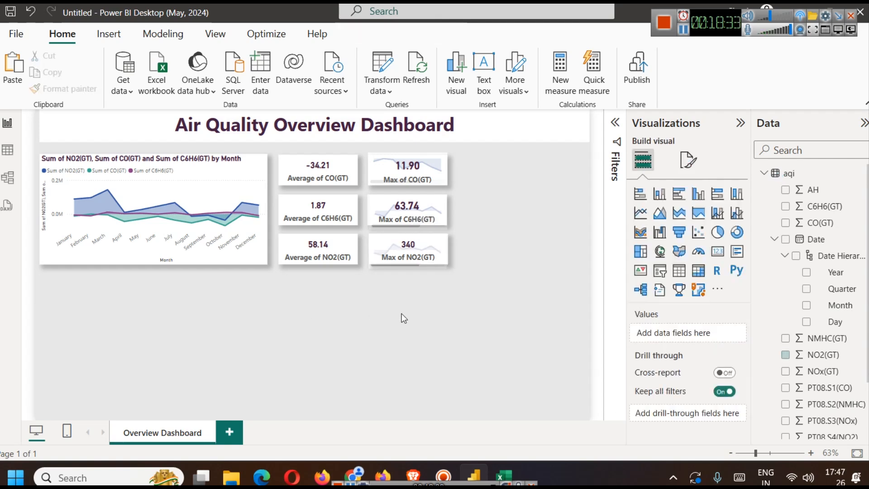
- Increase the callout value font size of the Max of NO2(GT) card to match the Max of C6H6(GT) card
{"action": "left_click", "coordinate": [409, 245]}
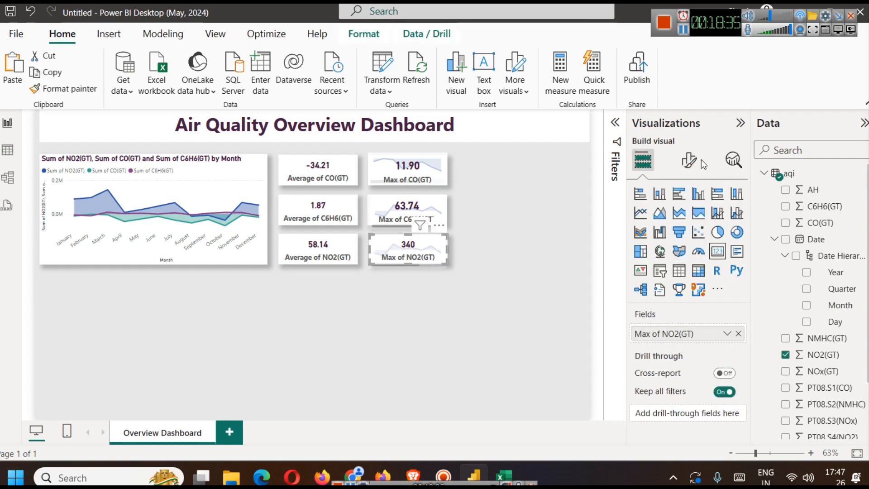
{"action": "left_click", "coordinate": [691, 159]}
{"action": "left_click", "coordinate": [667, 254]}
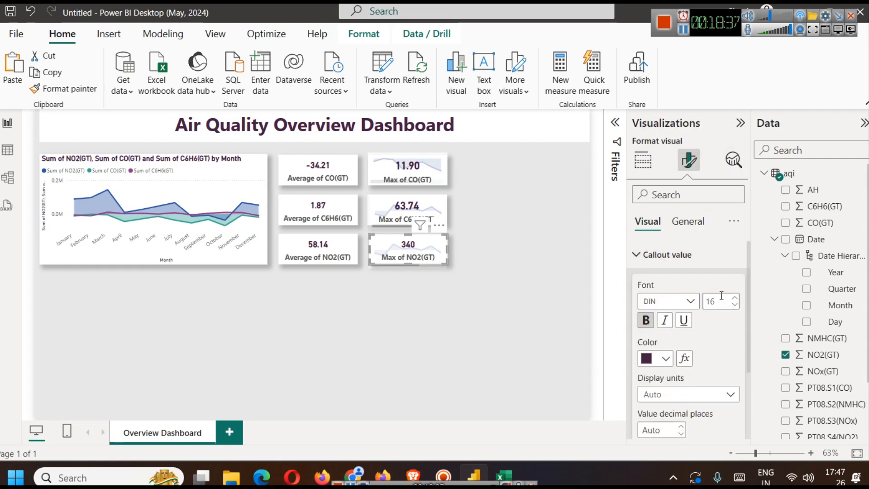
{"action": "left_click", "coordinate": [419, 290]}
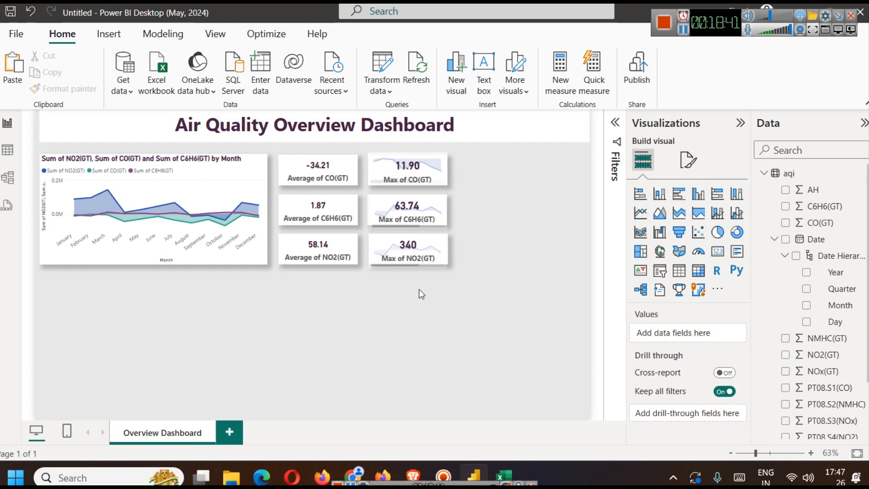
- Replace C6H6(GT) with NO2(GT) on the Y-axis of the small chart behind the Max of NO2(GT) card, and realign the card over it
{"action": "left_click_drag", "start_coordinate": [407, 254], "coordinate": [377, 246]}
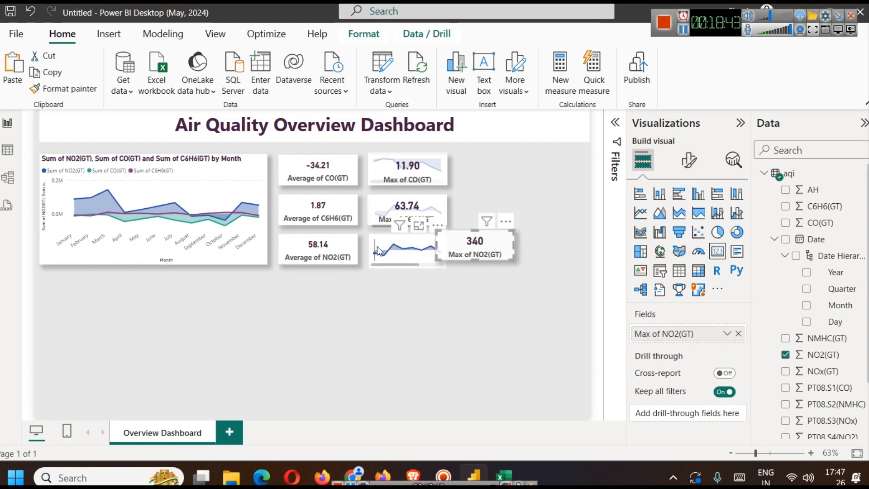
{"action": "left_click", "coordinate": [376, 248]}
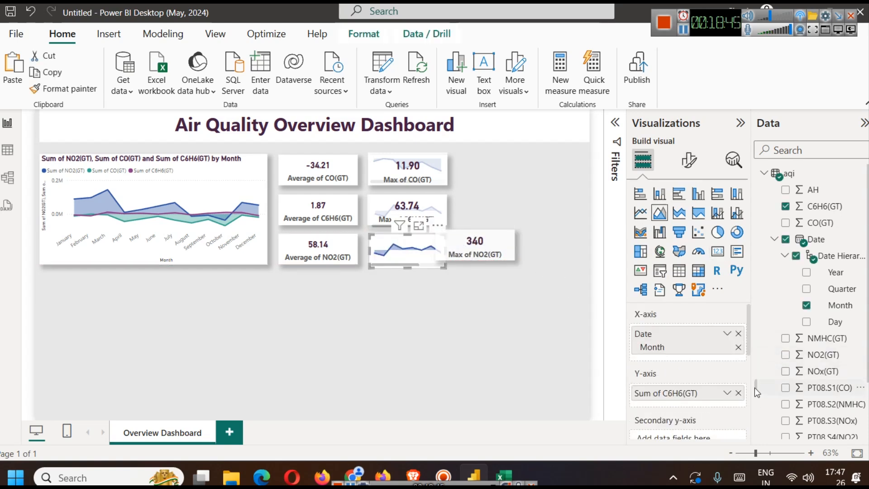
{"action": "left_click", "coordinate": [738, 393]}
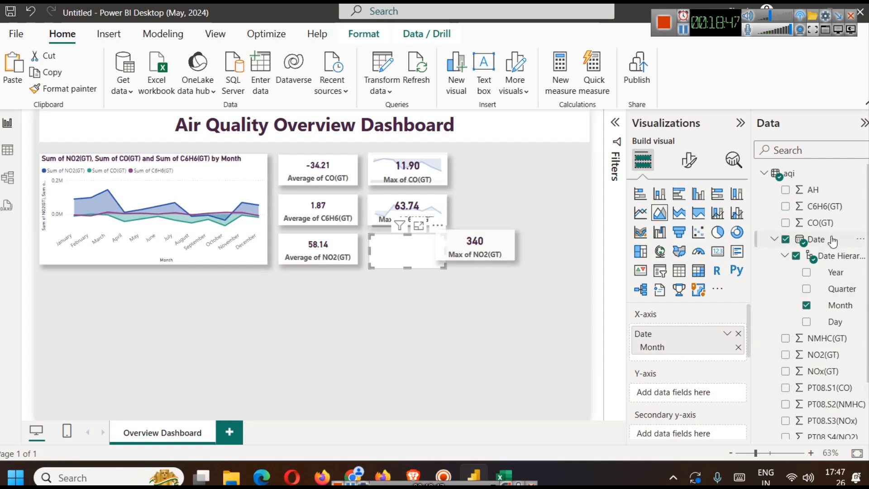
{"action": "left_click_drag", "start_coordinate": [819, 355], "coordinate": [642, 392]}
{"action": "left_click_drag", "start_coordinate": [470, 226], "coordinate": [421, 231]}
{"action": "left_click", "coordinate": [581, 382]}
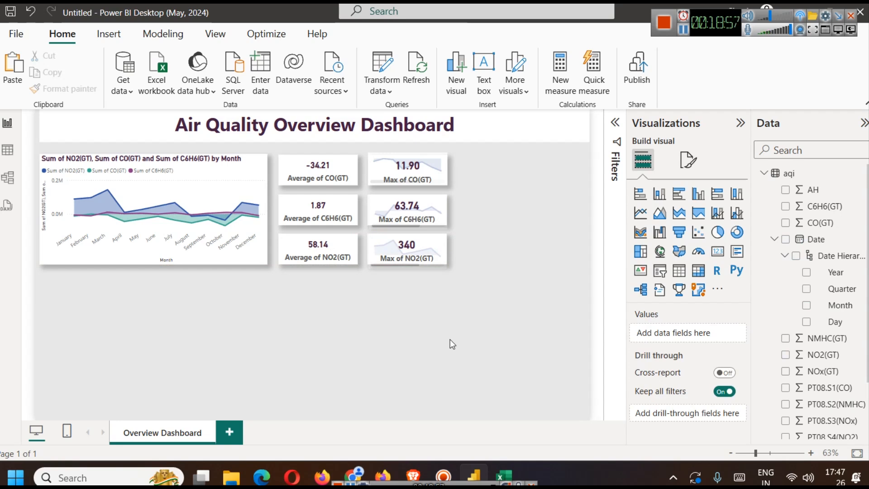
- Try narrowing the Max of CO(GT) card over its area chart, and undo the resize
{"action": "left_click", "coordinate": [407, 168]}
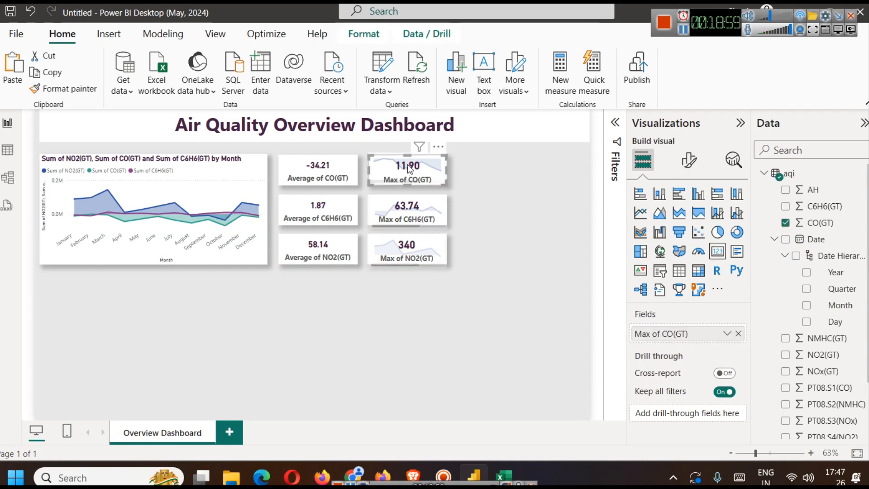
{"action": "left_click", "coordinate": [470, 255]}
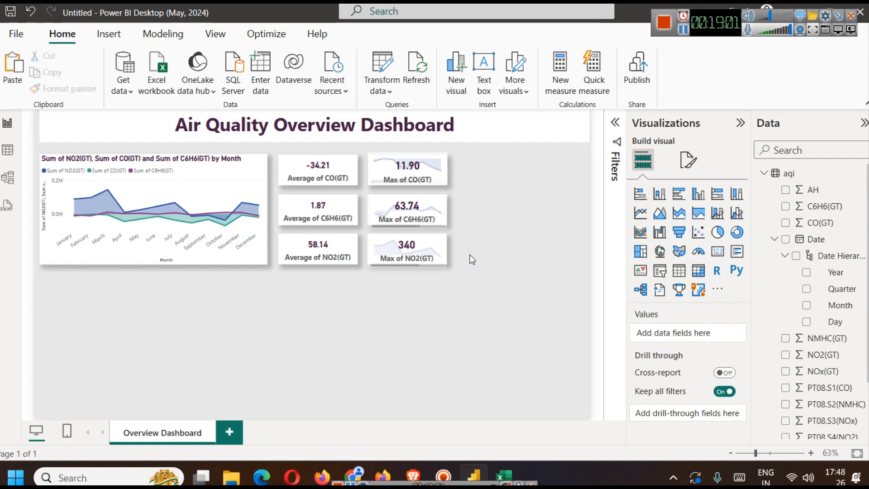
{"action": "left_click", "coordinate": [405, 167]}
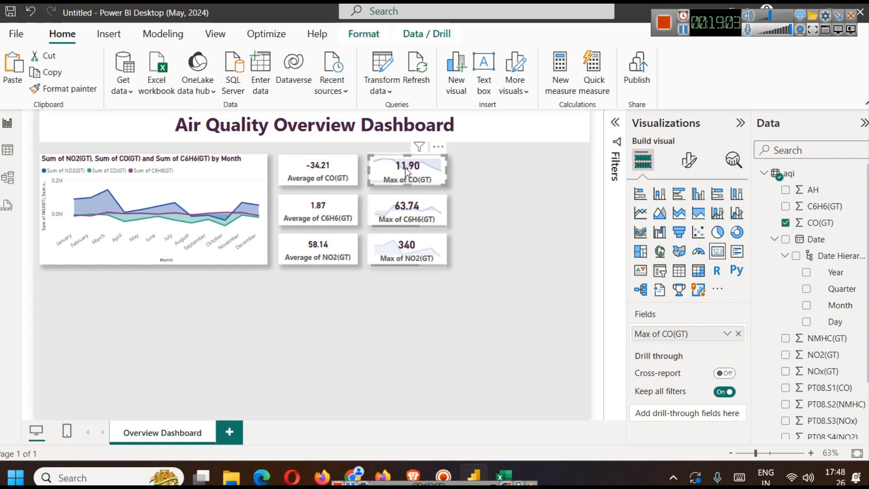
{"action": "left_click_drag", "start_coordinate": [446, 168], "coordinate": [425, 172]}
{"action": "left_click", "coordinate": [455, 231]}
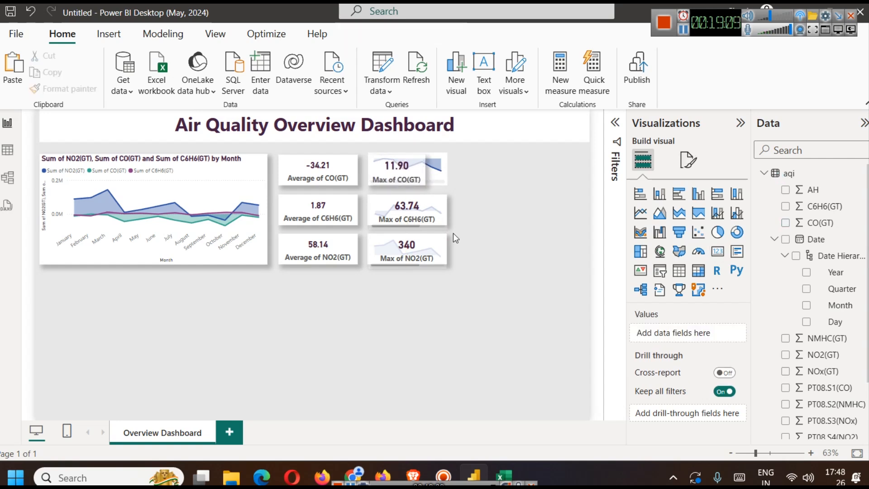
{"action": "key", "text": "ctrl+z"}
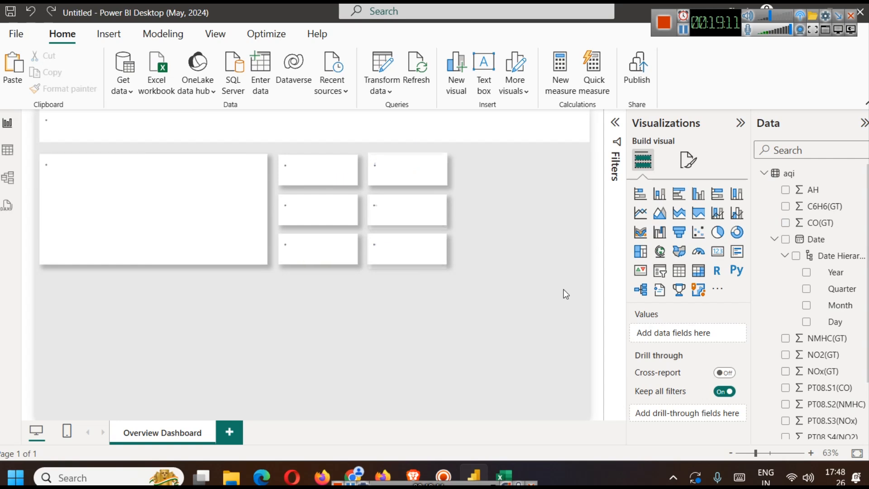
{"action": "left_click", "coordinate": [534, 275]}
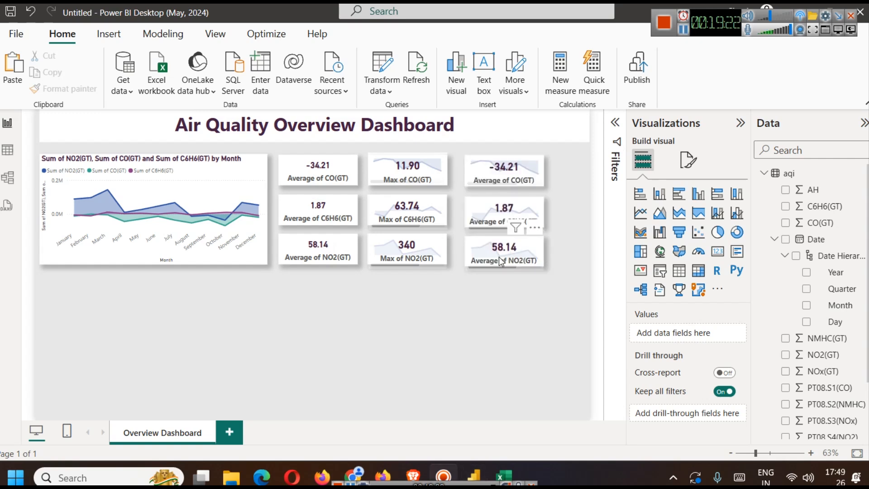
- Set the small area chart behind the third-column Average of NO2(GT) card to average NO2(GT), and realign the card over it
{"action": "left_click", "coordinate": [497, 251]}
{"action": "left_click_drag", "start_coordinate": [498, 250], "coordinate": [531, 262]}
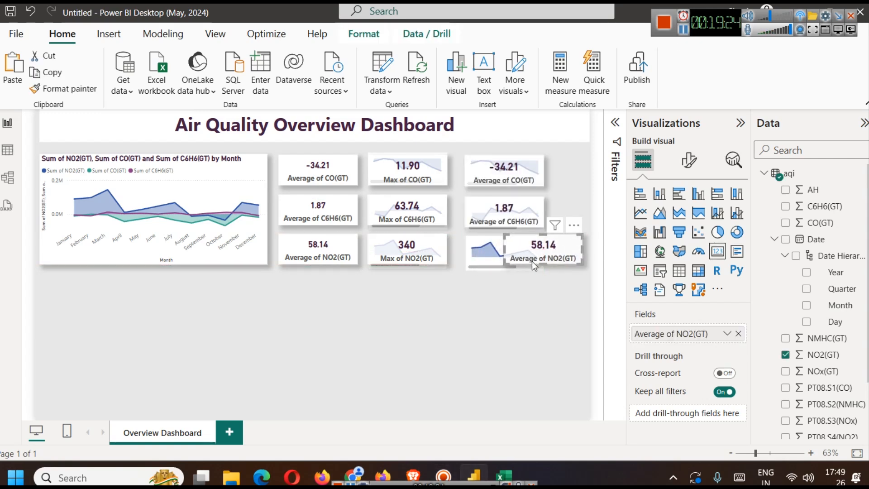
{"action": "left_click", "coordinate": [478, 241]}
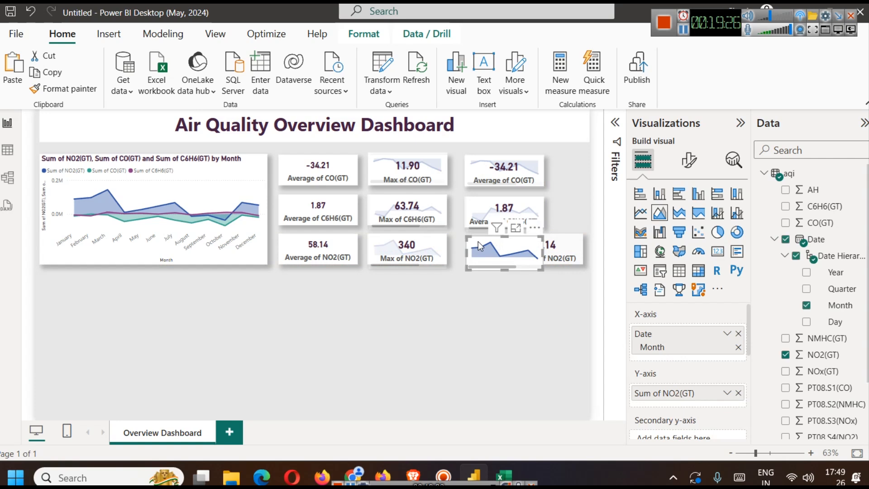
{"action": "left_click", "coordinate": [727, 393]}
{"action": "left_click", "coordinate": [766, 240]}
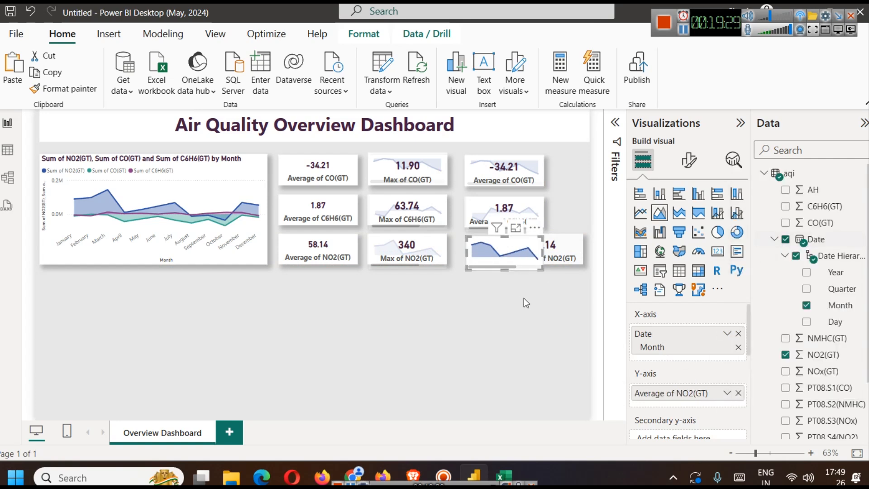
{"action": "left_click", "coordinate": [579, 246]}
{"action": "left_click_drag", "start_coordinate": [561, 245], "coordinate": [523, 245]}
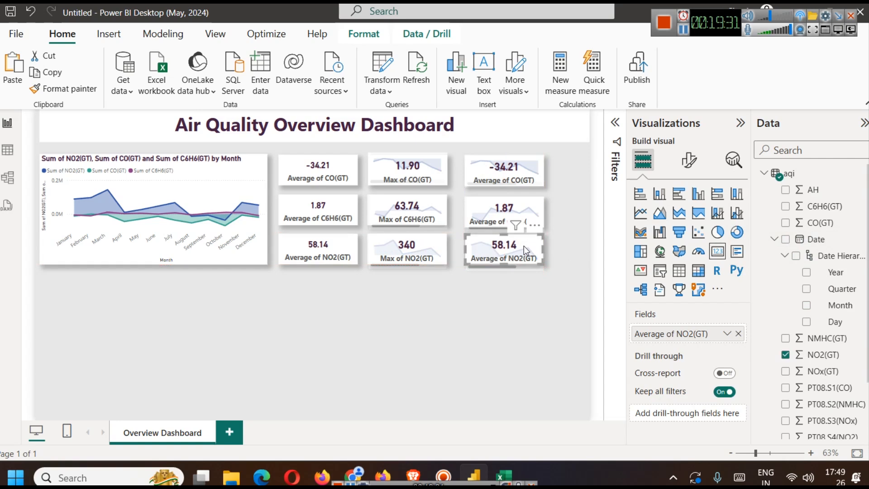
{"action": "left_click", "coordinate": [536, 328]}
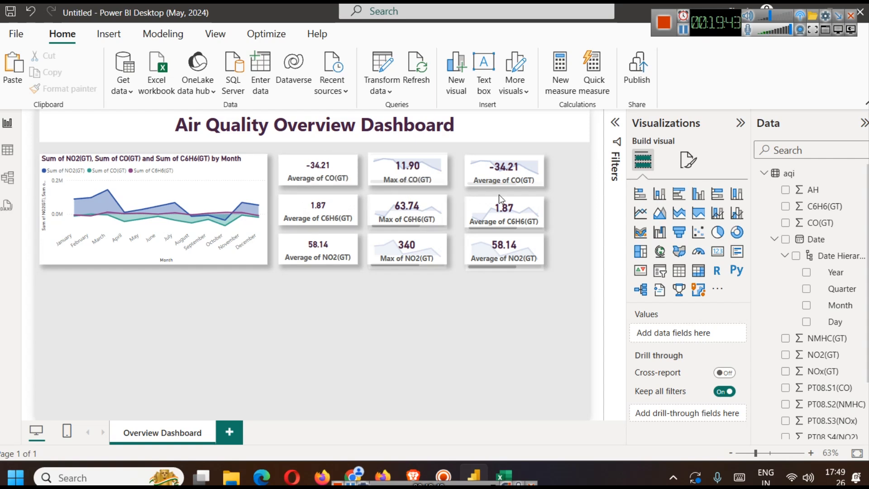
- Switch the aggregation of the CO(GT) card beside the large area chart to Sum and finally to Minimum
{"action": "left_click", "coordinate": [311, 178]}
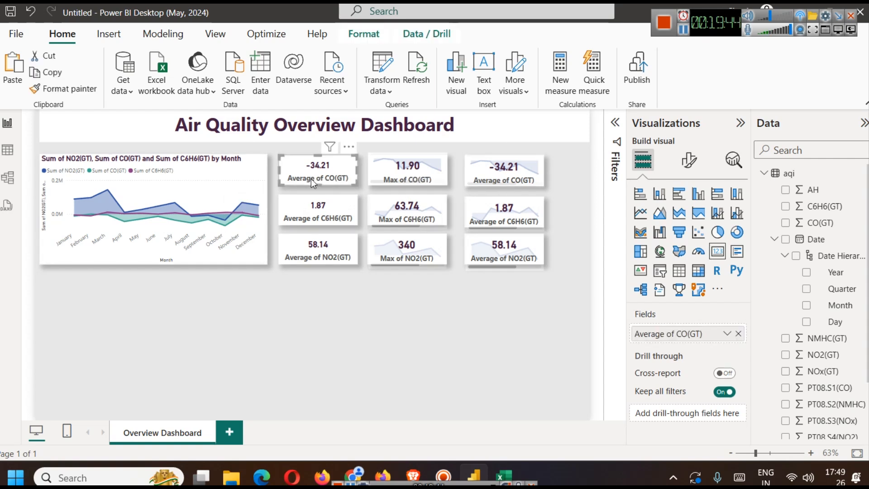
{"action": "left_click", "coordinate": [726, 335]}
{"action": "left_click", "coordinate": [765, 164]}
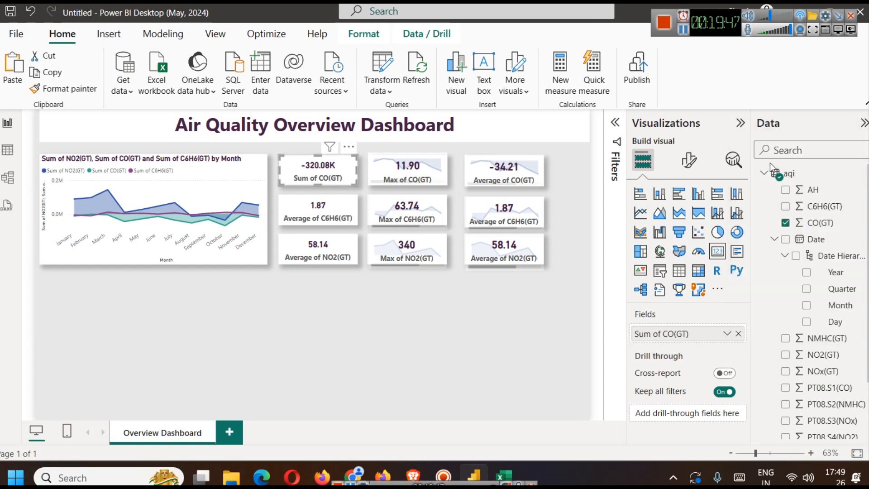
{"action": "left_click", "coordinate": [315, 206]}
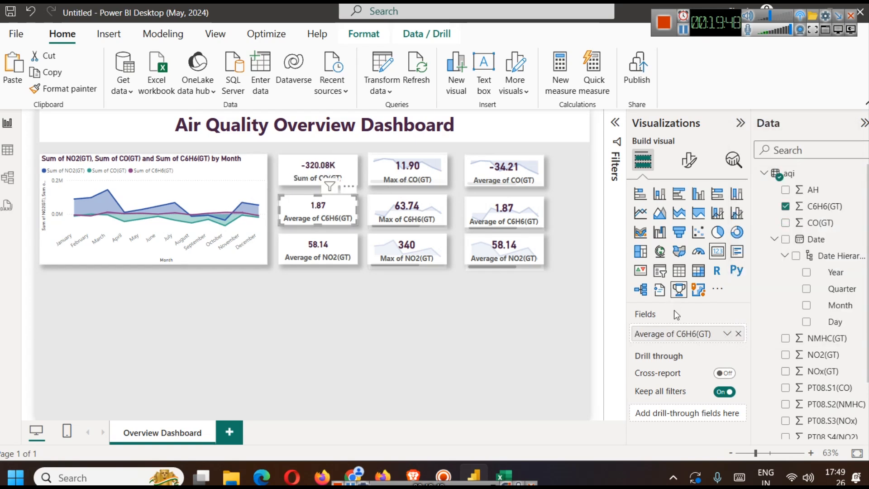
{"action": "left_click", "coordinate": [315, 170]}
{"action": "left_click", "coordinate": [727, 334]}
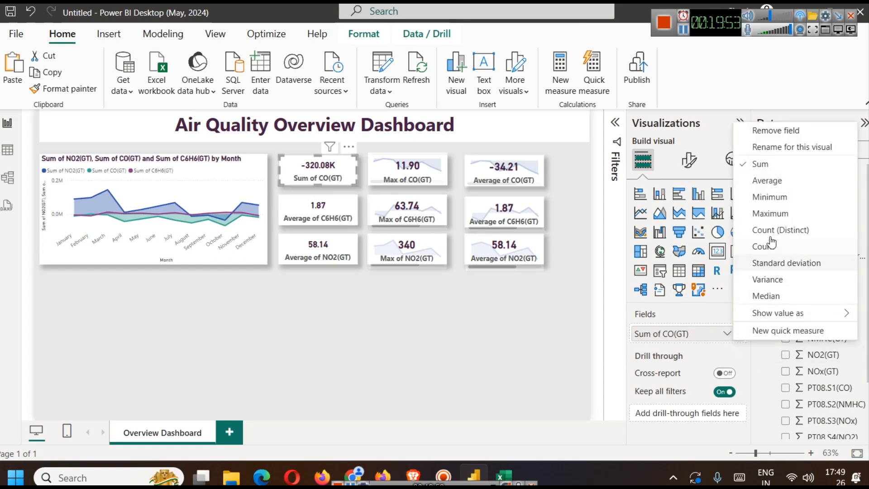
{"action": "left_click", "coordinate": [772, 197]}
- Set the aggregation of the C6H6(GT) card beside the large area chart to Minimum
{"action": "left_click", "coordinate": [322, 200]}
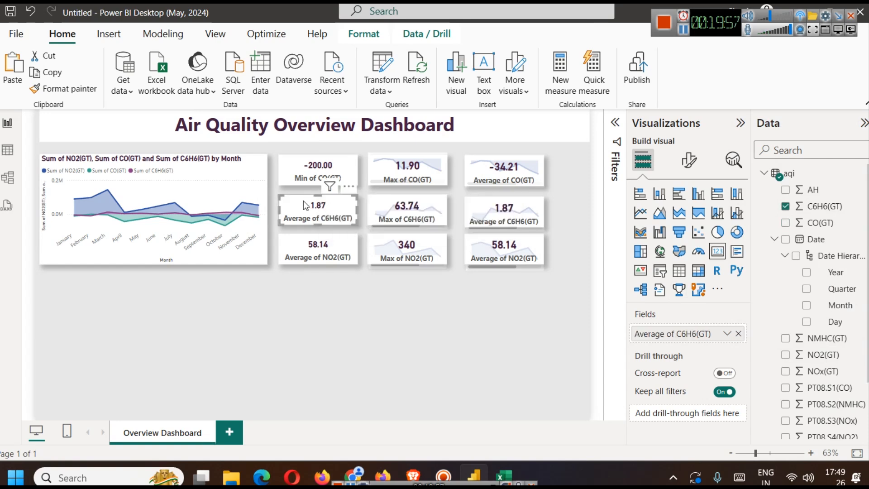
{"action": "left_click", "coordinate": [727, 333]}
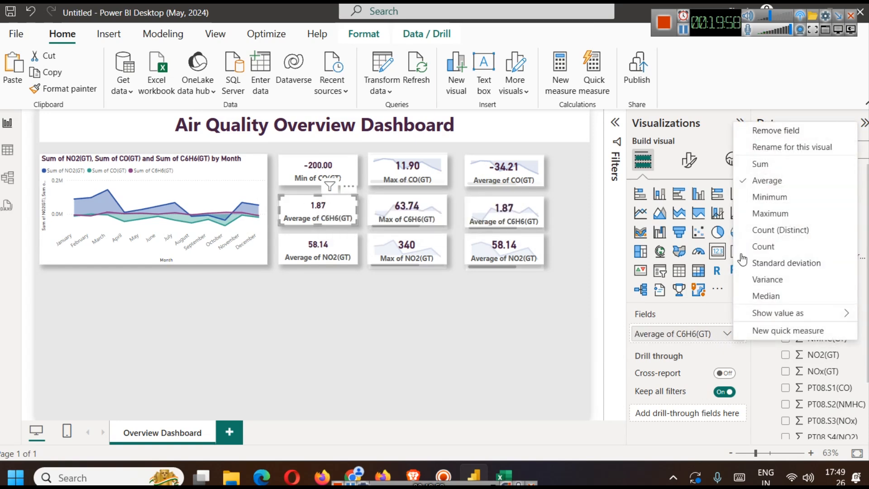
{"action": "left_click", "coordinate": [771, 197]}
- Set the aggregation of the first-column NO2(GT) and C6H6(GT) cards to Variance
{"action": "left_click", "coordinate": [318, 249]}
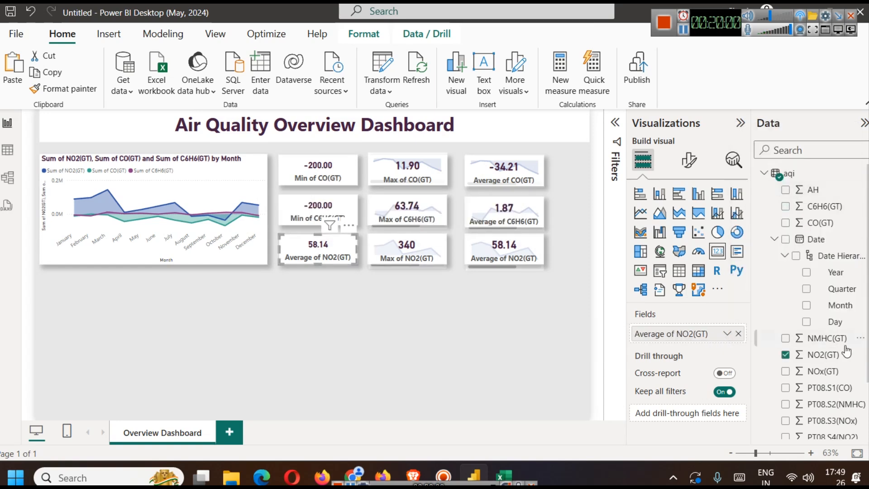
{"action": "left_click", "coordinate": [727, 333]}
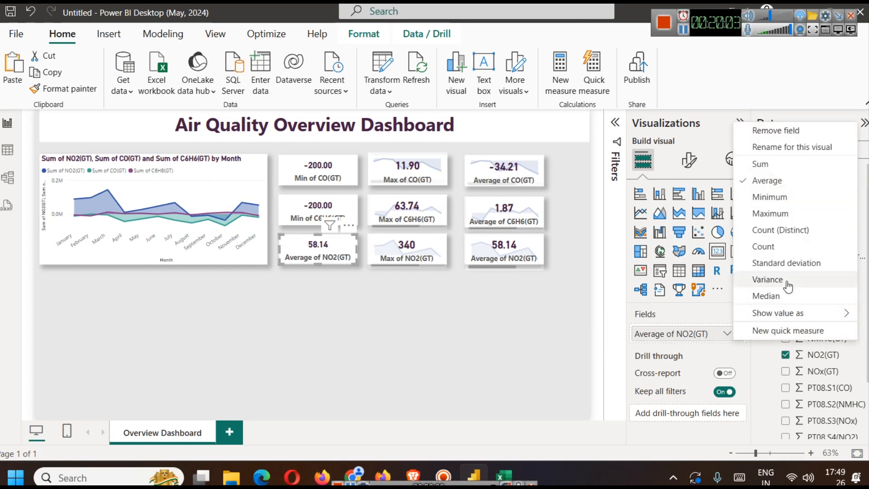
{"action": "left_click", "coordinate": [768, 279]}
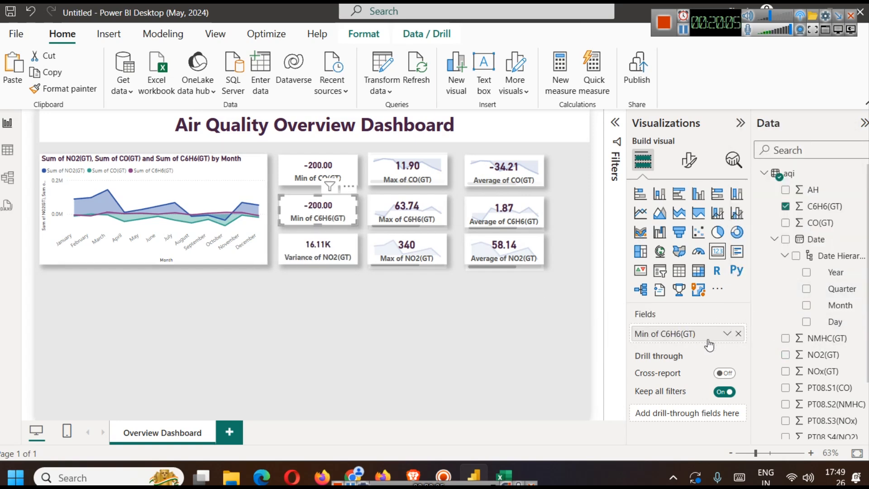
{"action": "left_click", "coordinate": [726, 333]}
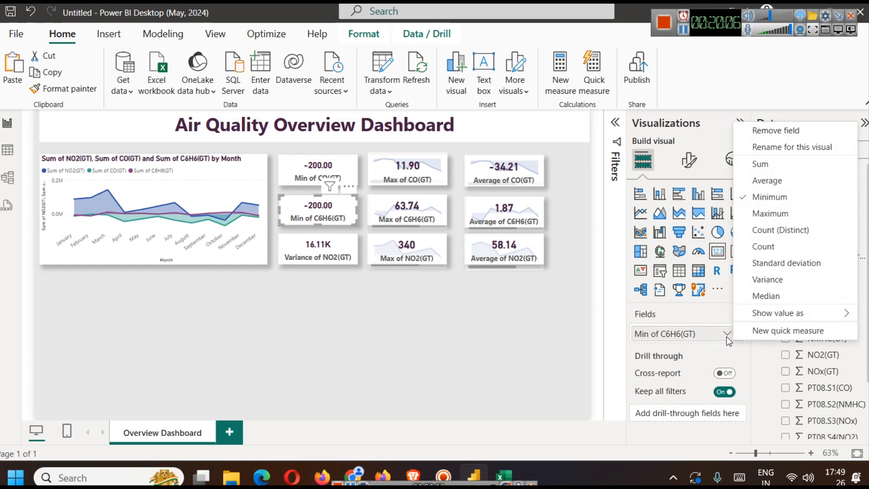
{"action": "left_click", "coordinate": [765, 279]}
- Set the aggregation of the first-column CO(GT) card to Variance, matching the two cards below it
{"action": "left_click", "coordinate": [314, 172]}
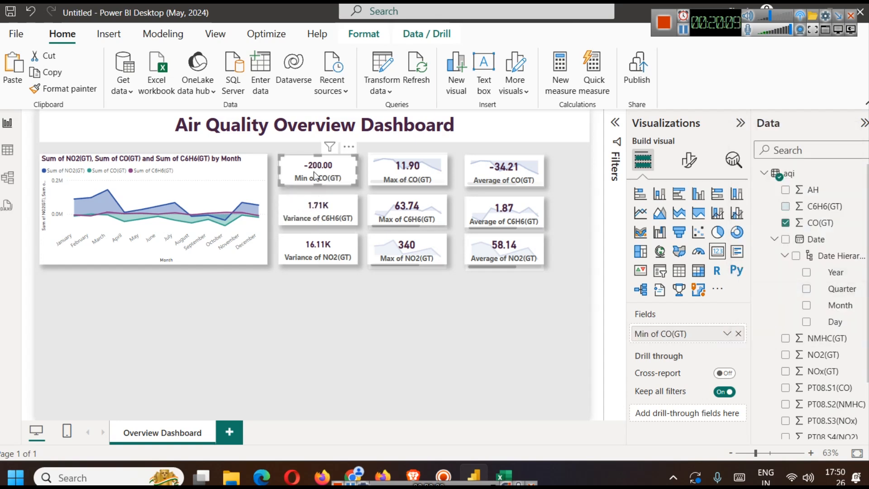
{"action": "left_click", "coordinate": [727, 333]}
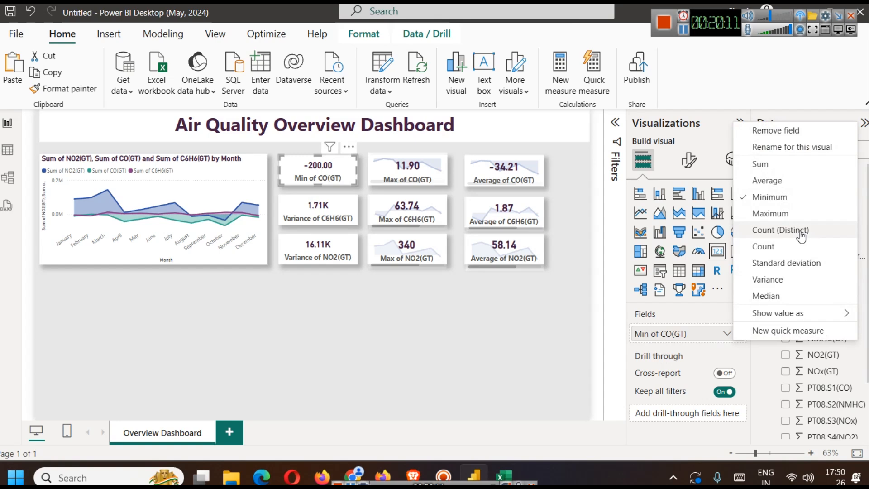
{"action": "left_click", "coordinate": [767, 181]}
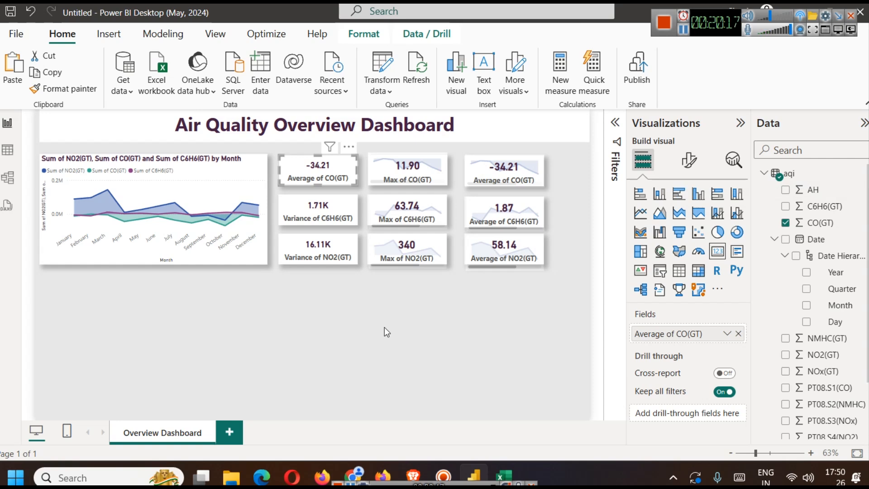
{"action": "left_click", "coordinate": [726, 333]}
{"action": "left_click", "coordinate": [780, 283]}
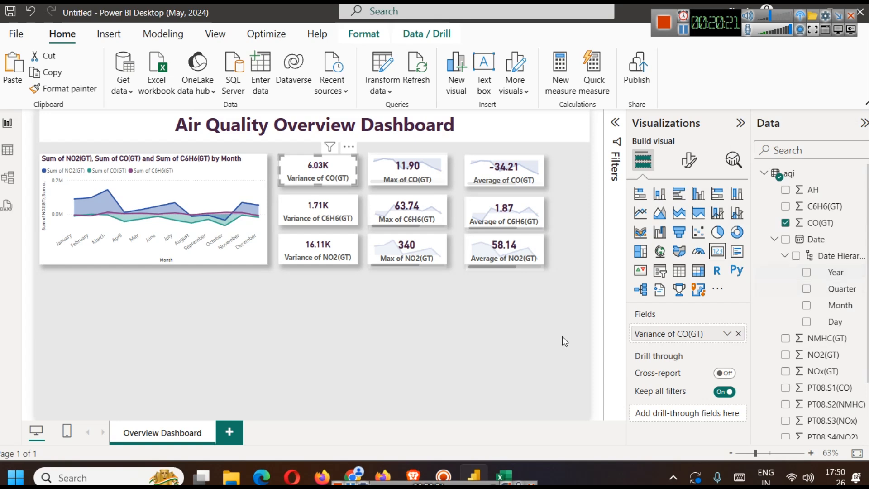
{"action": "left_click", "coordinate": [451, 352]}
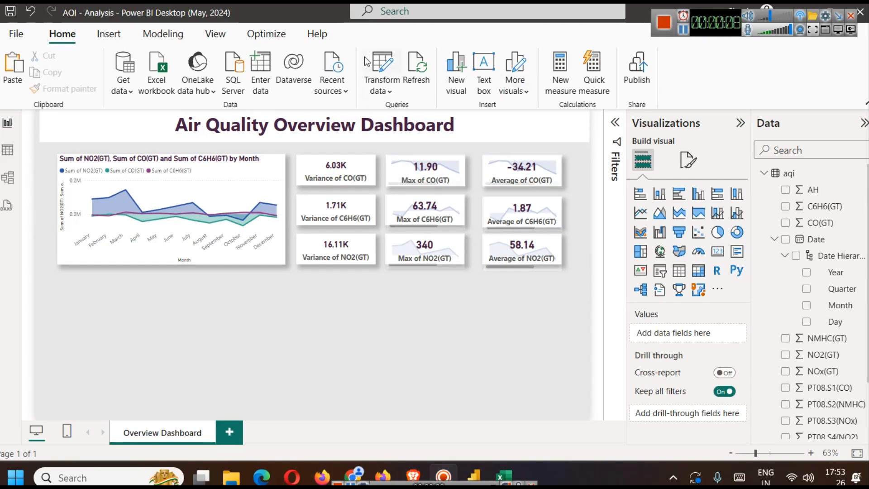
- Insert the house and air monitor illustration, shrink it into the header banner, and place it near the dashboard title
{"action": "left_click", "coordinate": [109, 34]}
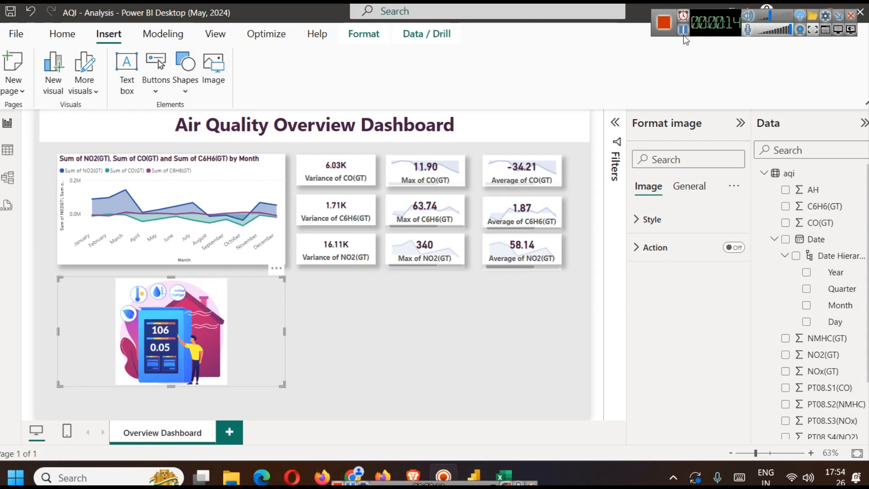
{"action": "left_click_drag", "start_coordinate": [157, 350], "coordinate": [135, 182]}
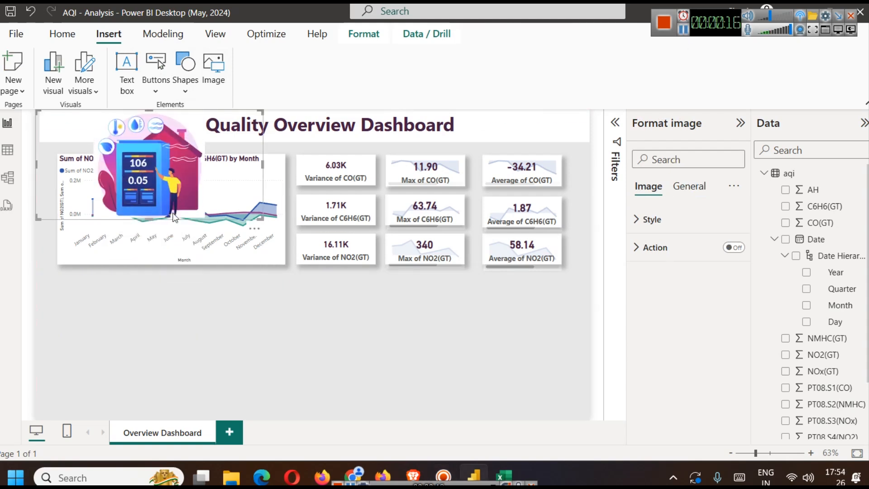
{"action": "left_click_drag", "start_coordinate": [258, 217], "coordinate": [116, 128]}
{"action": "mouse_move", "coordinate": [56, 137]}
{"action": "left_mouse_down"}
{"action": "mouse_move", "coordinate": [83, 131]}
{"action": "mouse_move", "coordinate": [72, 139]}
{"action": "left_mouse_up"}
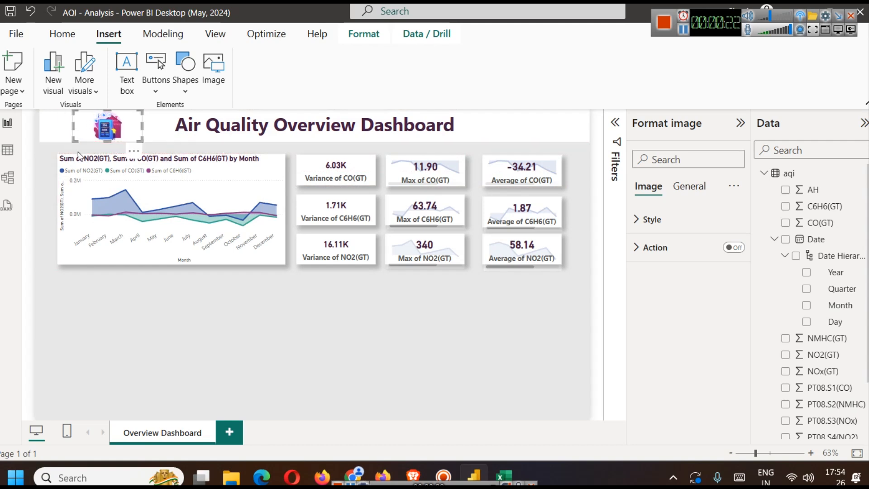
{"action": "left_click", "coordinate": [181, 359]}
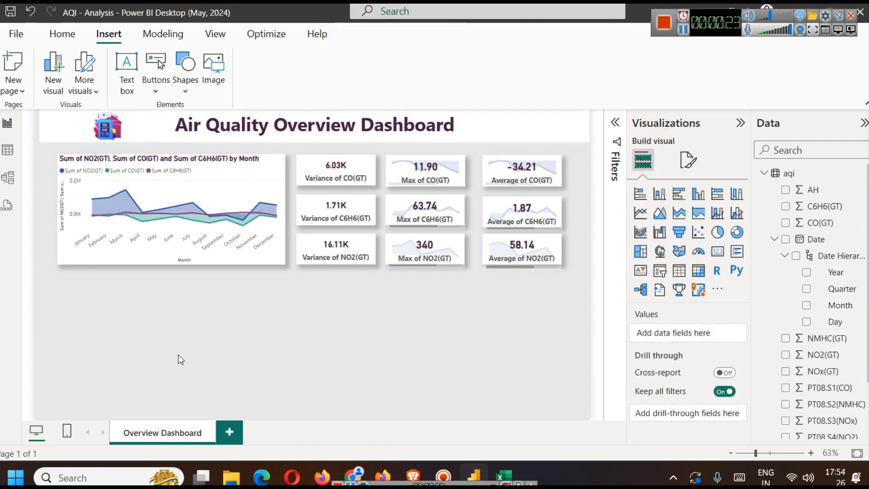
{"action": "left_click", "coordinate": [106, 130]}
{"action": "left_click_drag", "start_coordinate": [109, 130], "coordinate": [160, 129]}
{"action": "left_click", "coordinate": [293, 343]}
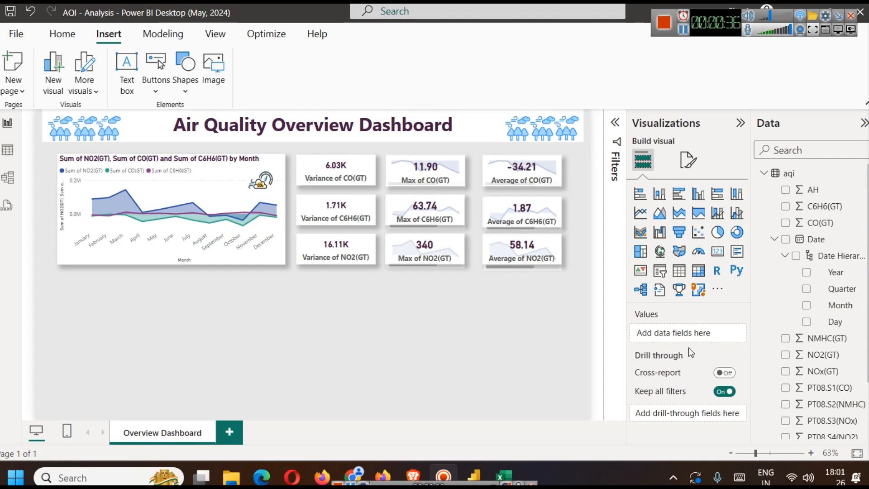
- Look through the fields of the aqi table and collapse its Date field
{"action": "scroll", "coordinate": [850, 337], "scroll_direction": "down", "scroll_amount": 3}
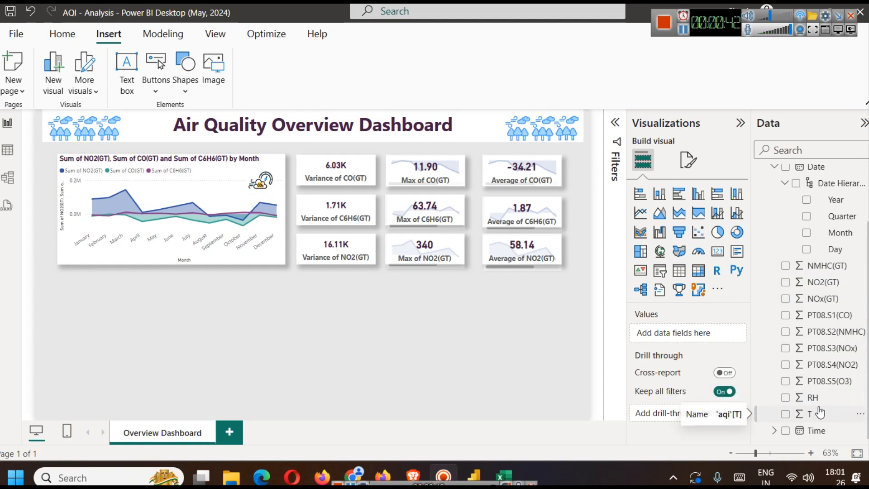
{"action": "scroll", "coordinate": [819, 411], "scroll_direction": "up", "scroll_amount": 3}
{"action": "left_click", "coordinate": [773, 240]}
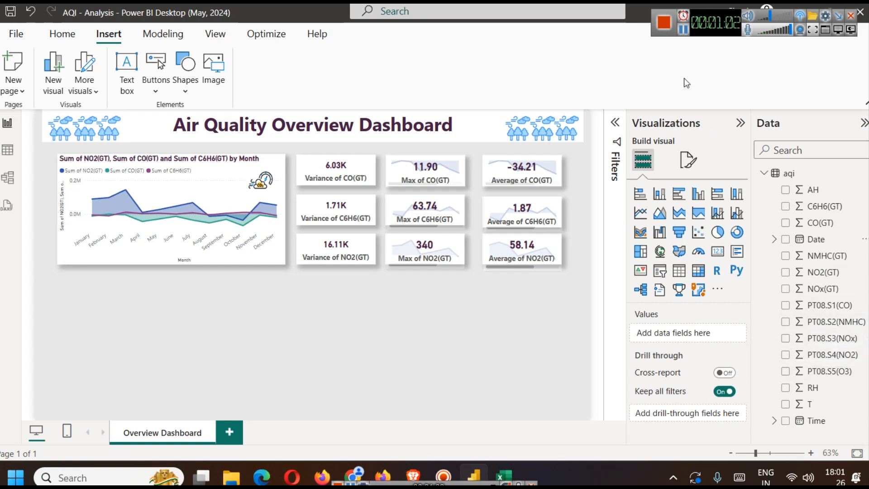
{"action": "left_click", "coordinate": [683, 39]}
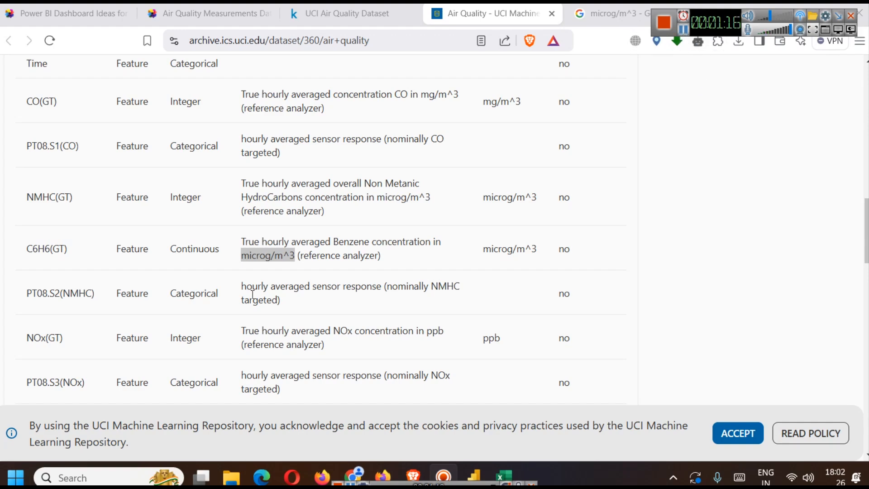
- Switch to the AirQualityUCI workbook in Excel and examine the PT08.S2(NMHC) column's filter values without applying a filter
{"action": "left_click", "coordinate": [514, 468]}
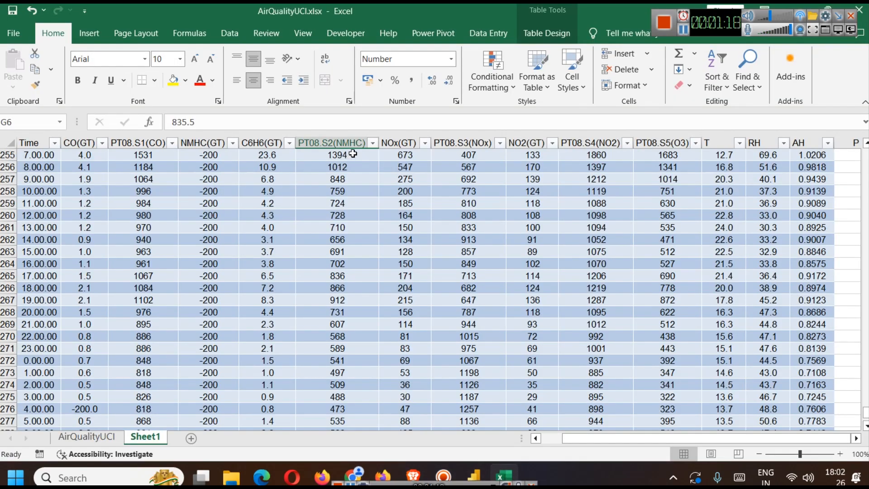
{"action": "left_click", "coordinate": [372, 142]}
{"action": "scroll", "coordinate": [298, 344], "scroll_direction": "down", "scroll_amount": 5}
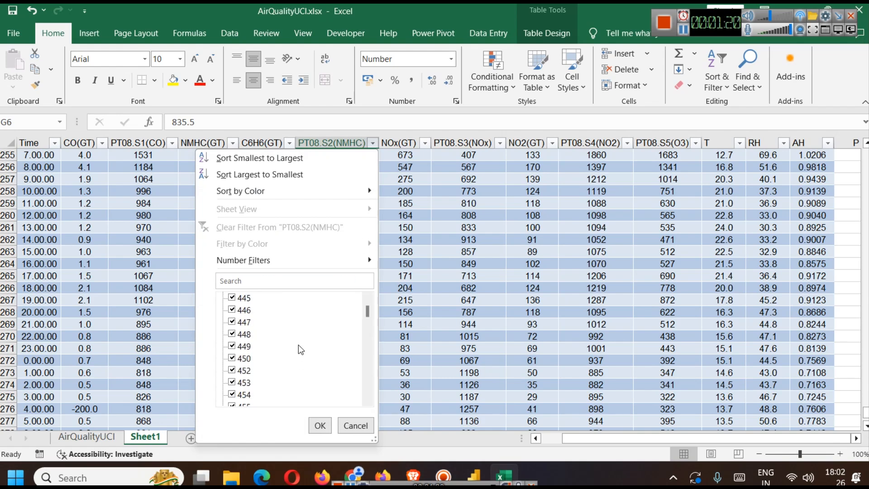
{"action": "mouse_move", "coordinate": [366, 312]}
{"action": "left_mouse_down"}
{"action": "mouse_move", "coordinate": [374, 414]}
{"action": "mouse_move", "coordinate": [368, 312]}
{"action": "left_mouse_up"}
{"action": "scroll", "coordinate": [359, 319], "scroll_direction": "up", "scroll_amount": 6}
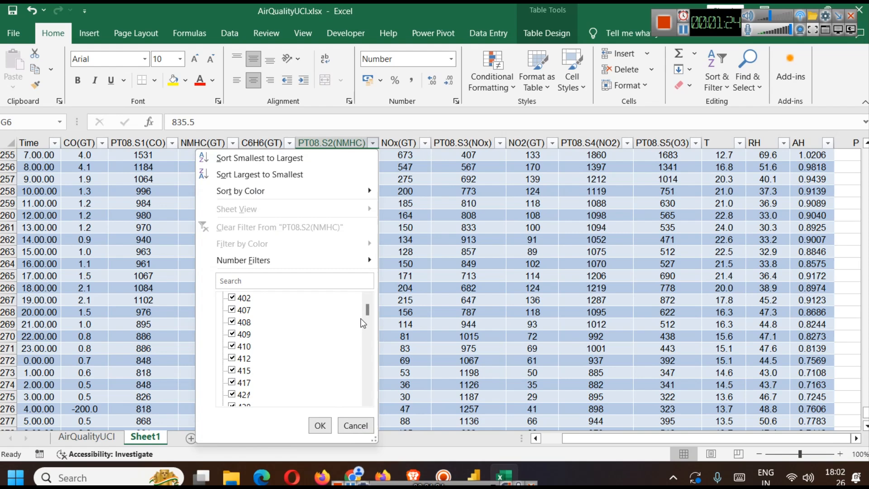
{"action": "scroll", "coordinate": [360, 335], "scroll_direction": "down", "scroll_amount": 3}
{"action": "left_click_drag", "start_coordinate": [369, 322], "coordinate": [367, 390]}
{"action": "left_click", "coordinate": [355, 425]}
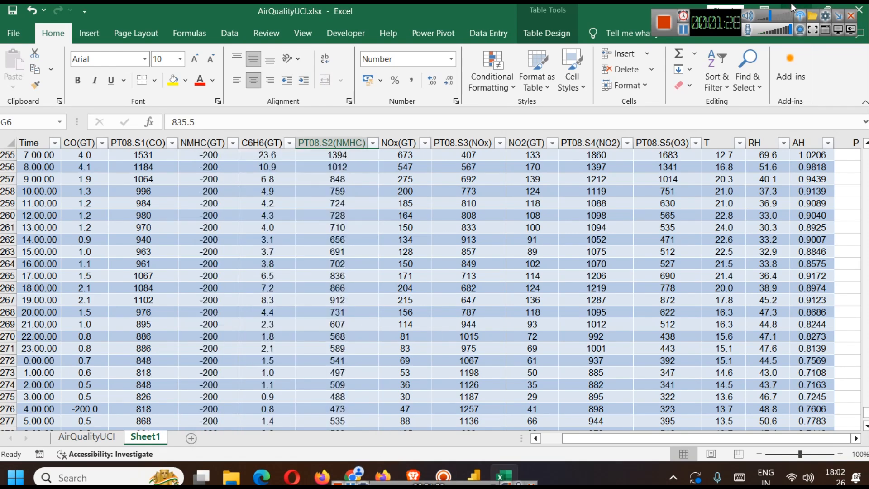
- Return to Power BI and add a scatter chart below the large area chart with T on its X axis
{"action": "key", "text": "alt+Tab"}
{"action": "key", "text": "alt+Tab"}
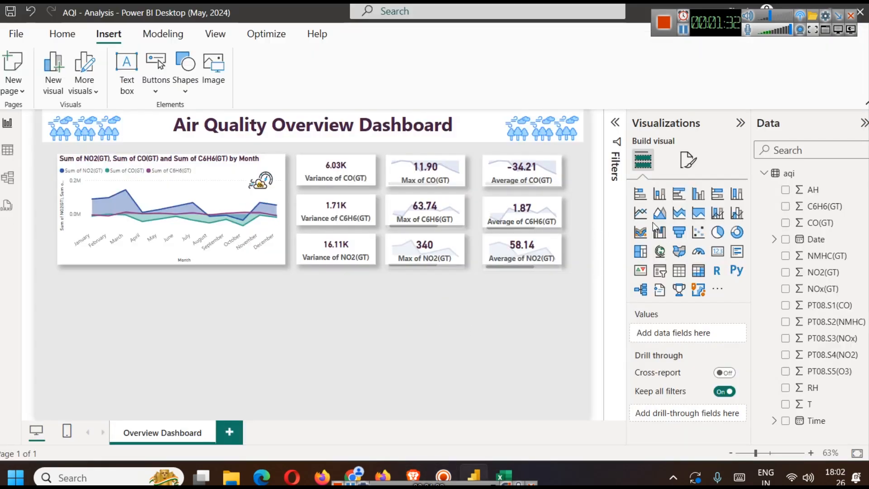
{"action": "left_click", "coordinate": [697, 233]}
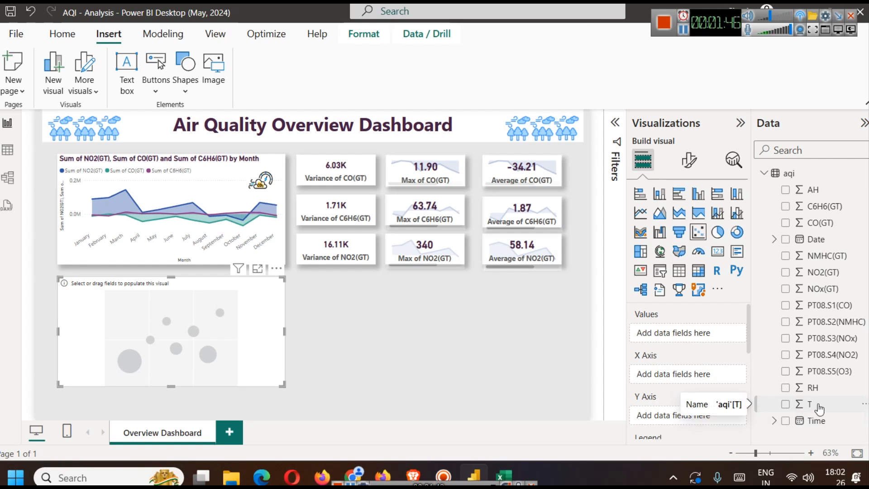
{"action": "left_click_drag", "start_coordinate": [820, 409], "coordinate": [699, 384]}
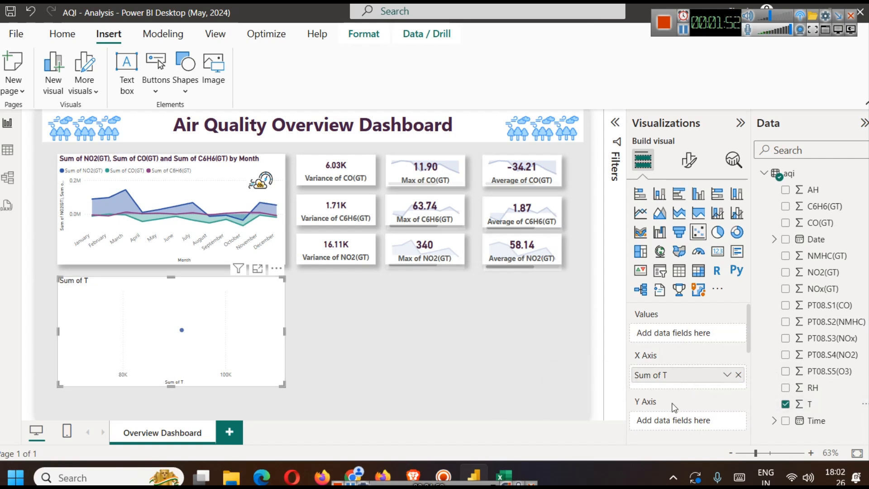
- Assign PT08.S1(CO) to the scatter chart's Y axis and set the X-axis field T to Don't summarize
{"action": "scroll", "coordinate": [673, 403], "scroll_direction": "down", "scroll_amount": 2}
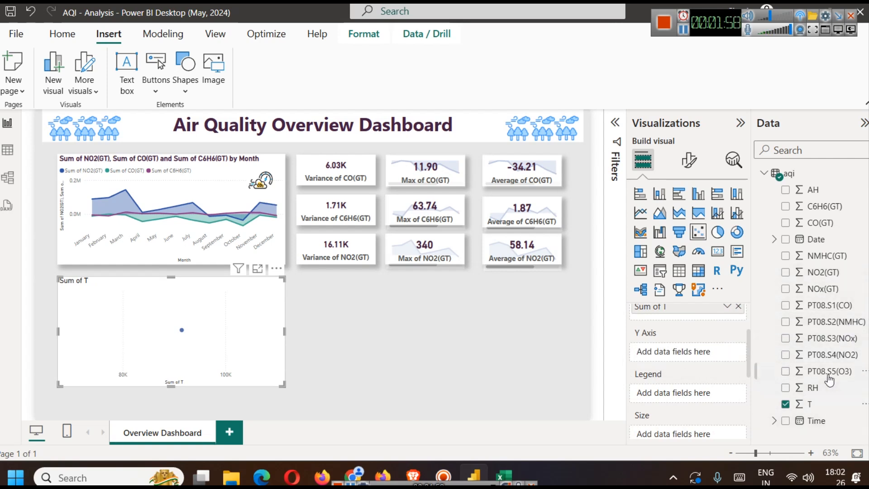
{"action": "left_click_drag", "start_coordinate": [824, 309], "coordinate": [690, 353]}
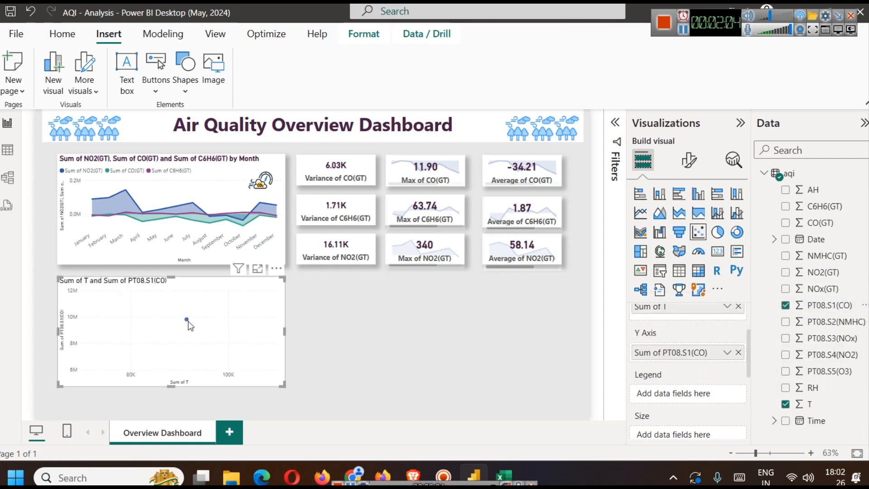
{"action": "scroll", "coordinate": [717, 371], "scroll_direction": "up", "scroll_amount": 1}
{"action": "scroll", "coordinate": [717, 371], "scroll_direction": "up", "scroll_amount": 1}
{"action": "left_click", "coordinate": [726, 375]}
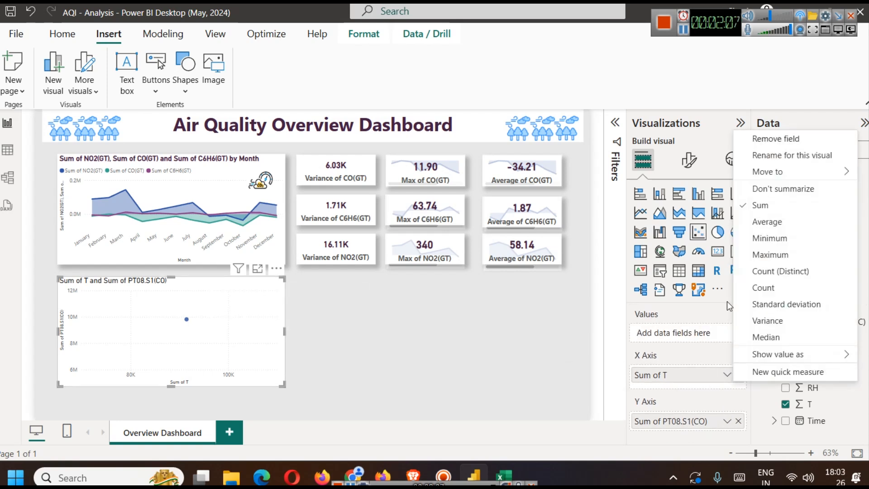
{"action": "left_click", "coordinate": [772, 189]}
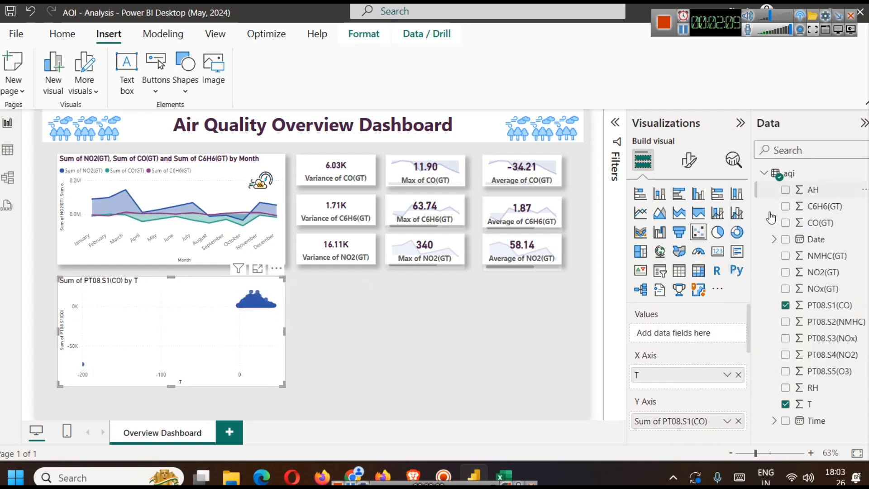
{"action": "left_click", "coordinate": [727, 375]}
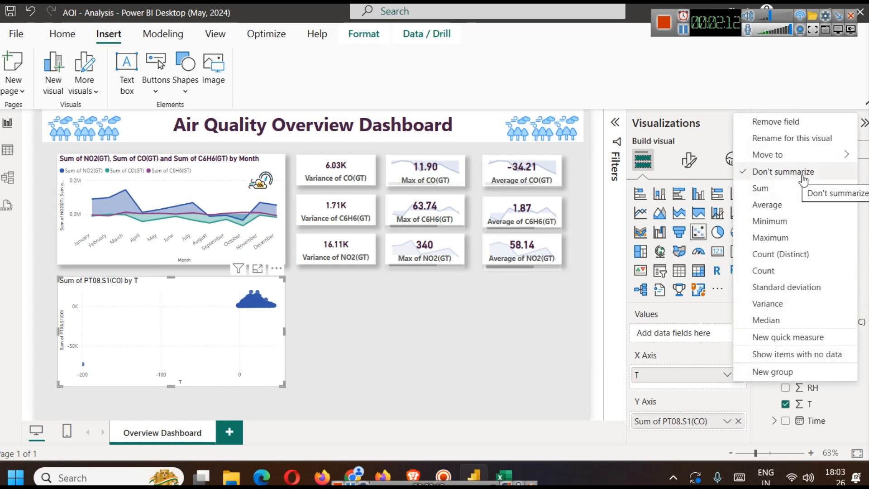
{"action": "left_click", "coordinate": [688, 354]}
- Set the scatter chart's PT08.S1(CO) Y-axis field to Don't summarize
{"action": "scroll", "coordinate": [714, 401], "scroll_direction": "down", "scroll_amount": 2}
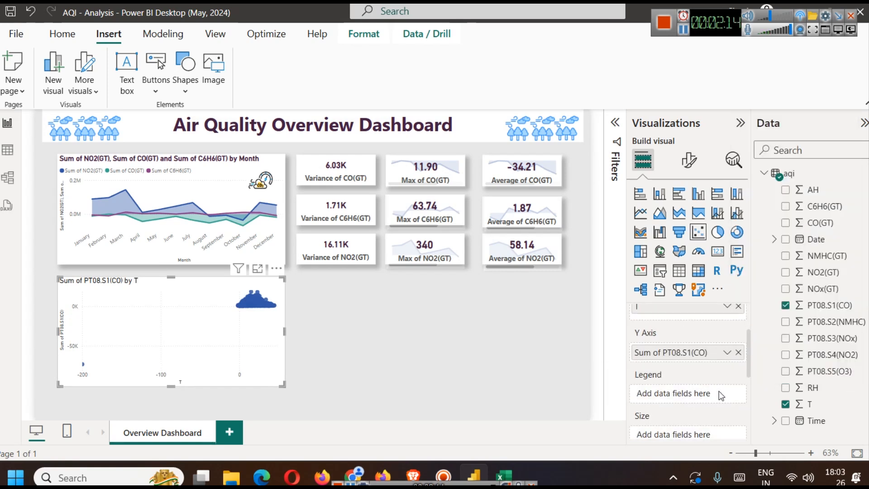
{"action": "left_click", "coordinate": [726, 352]}
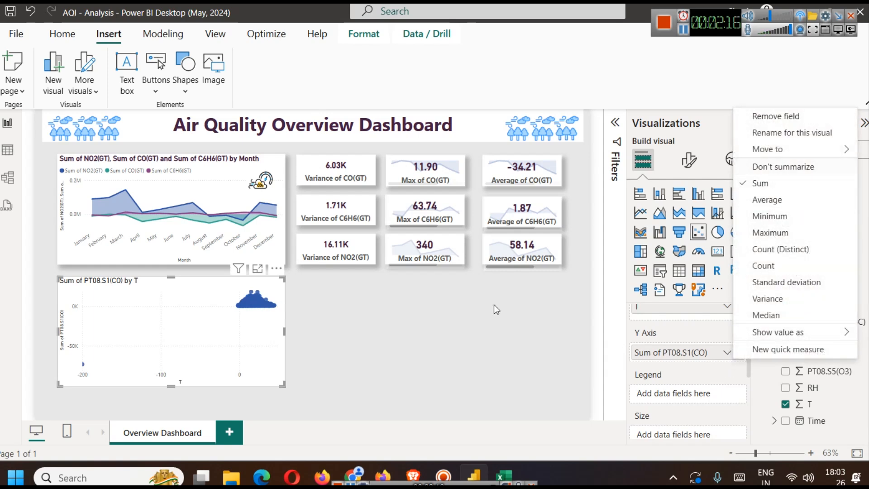
{"action": "left_click", "coordinate": [765, 166]}
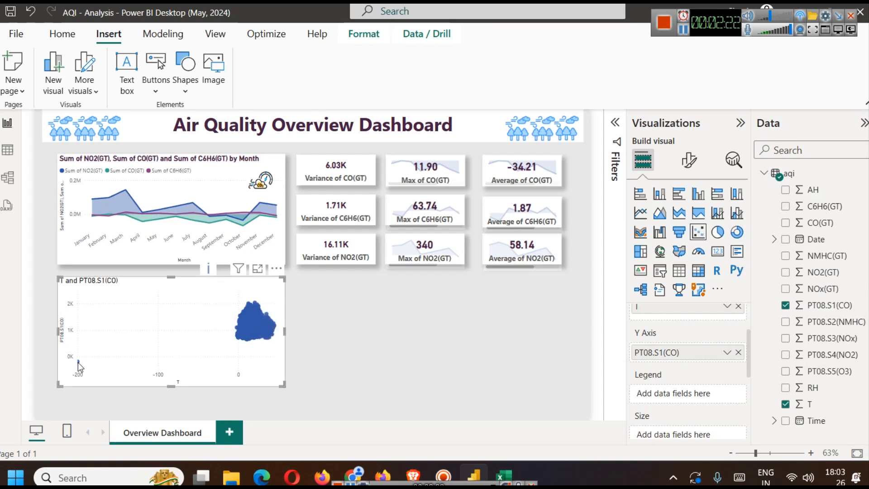
- Filter the scatter chart to items where T is greater than -200 and apply the filter
{"action": "mouse_move", "coordinate": [77, 362]}
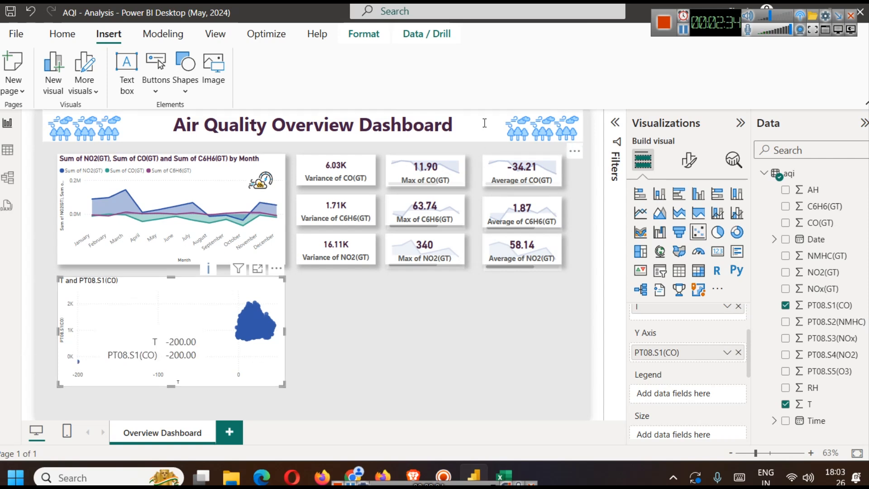
{"action": "left_click", "coordinate": [614, 124]}
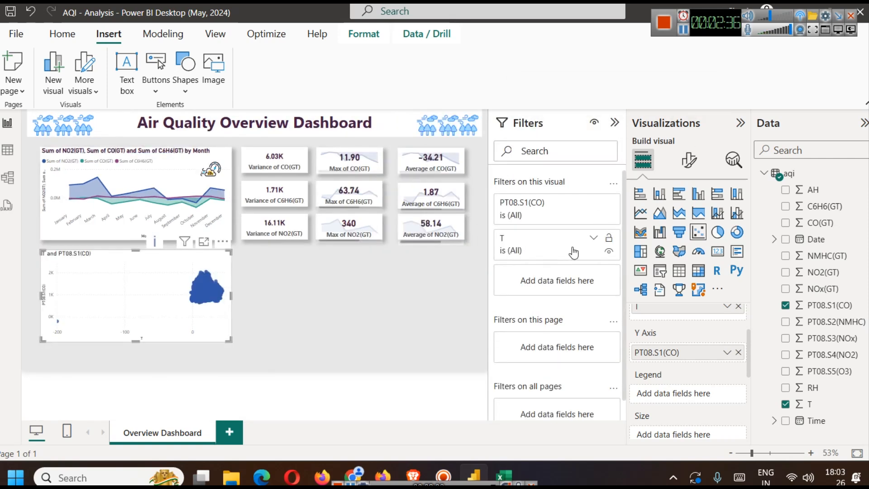
{"action": "left_click", "coordinate": [591, 238]}
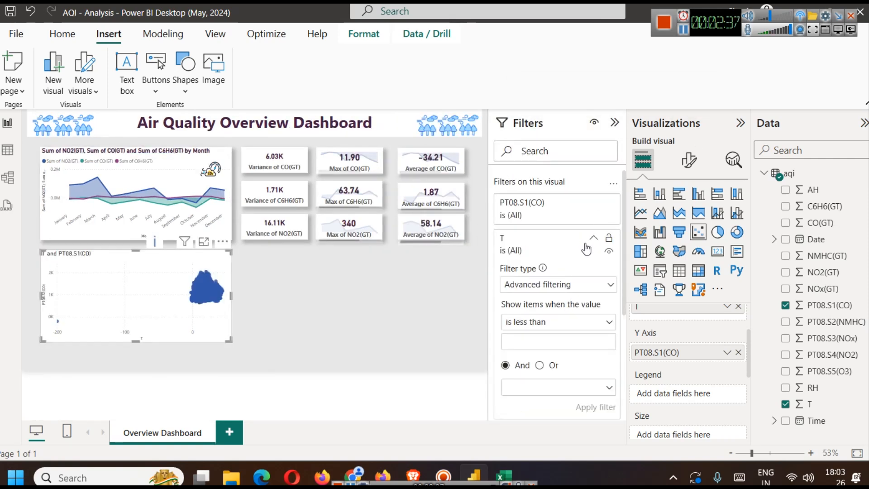
{"action": "left_click", "coordinate": [574, 292]}
{"action": "left_click", "coordinate": [575, 261]}
{"action": "left_click", "coordinate": [569, 323]}
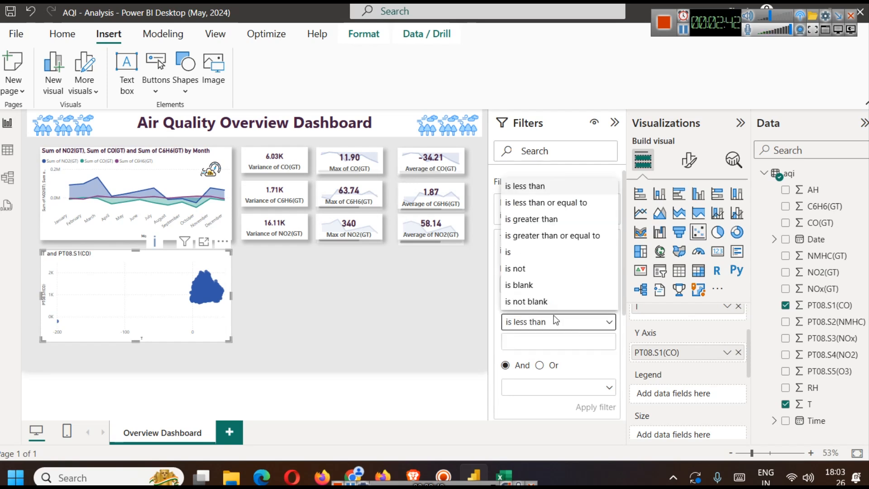
{"action": "left_click", "coordinate": [544, 219]}
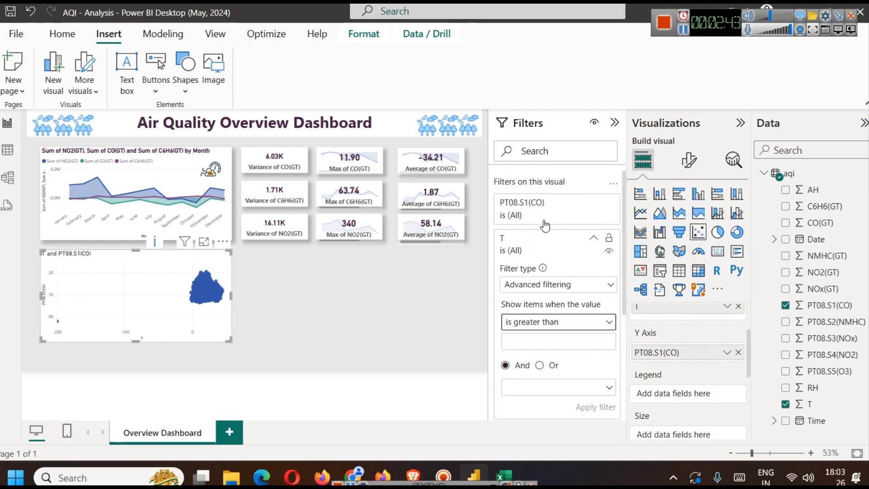
{"action": "left_click", "coordinate": [542, 336]}
{"action": "type", "text": "-200"}
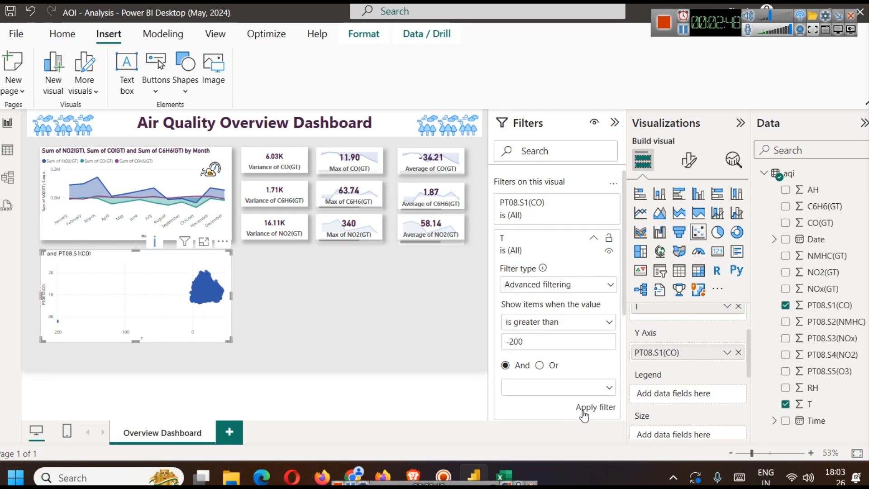
{"action": "left_click", "coordinate": [582, 409]}
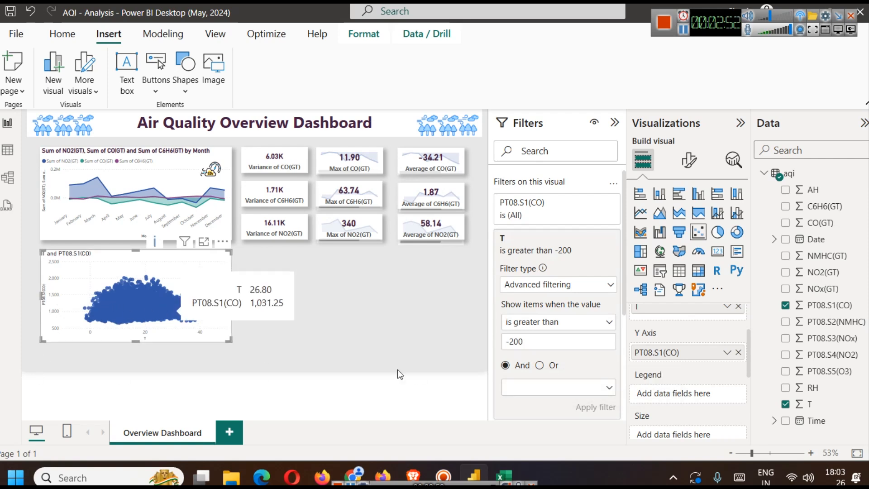
- Turn on the trend line for the scatter chart
{"action": "scroll", "coordinate": [725, 357], "scroll_direction": "up", "scroll_amount": 2}
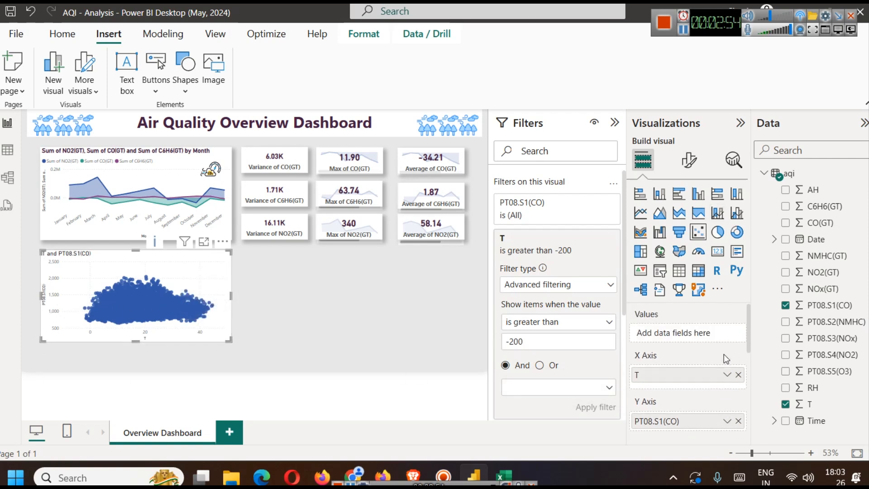
{"action": "scroll", "coordinate": [707, 381], "scroll_direction": "down", "scroll_amount": 2}
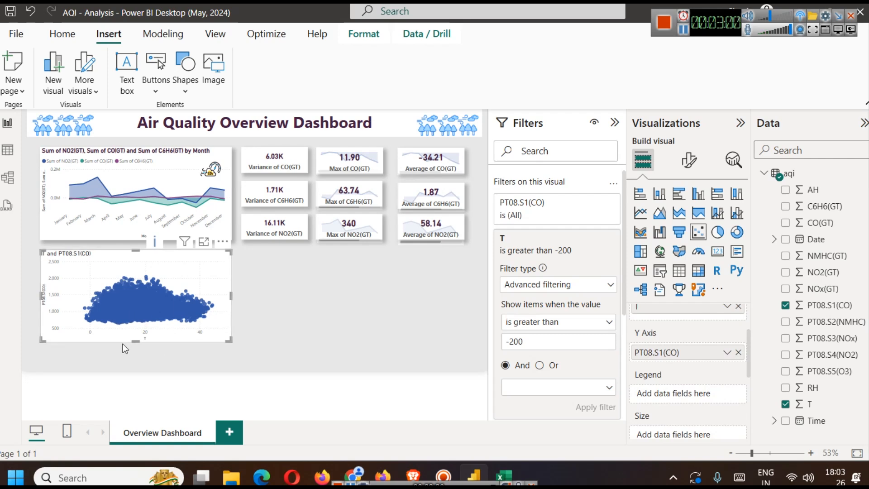
{"action": "left_click", "coordinate": [730, 161]}
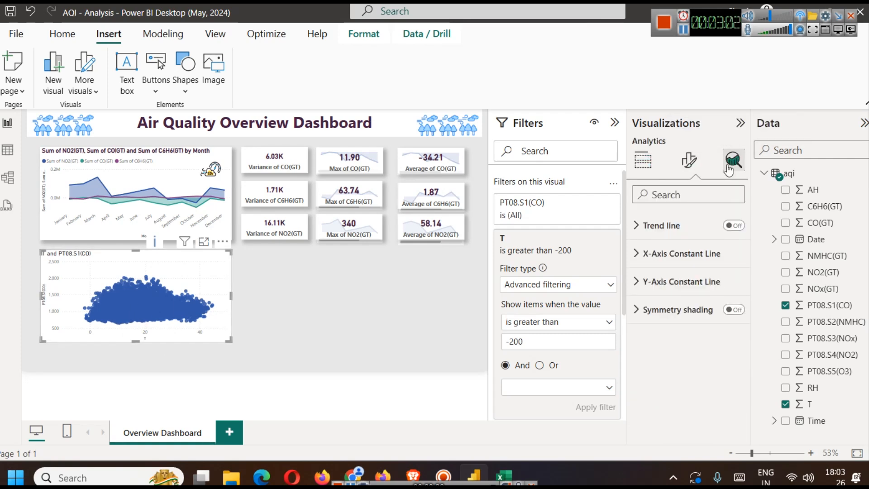
{"action": "left_click", "coordinate": [727, 229]}
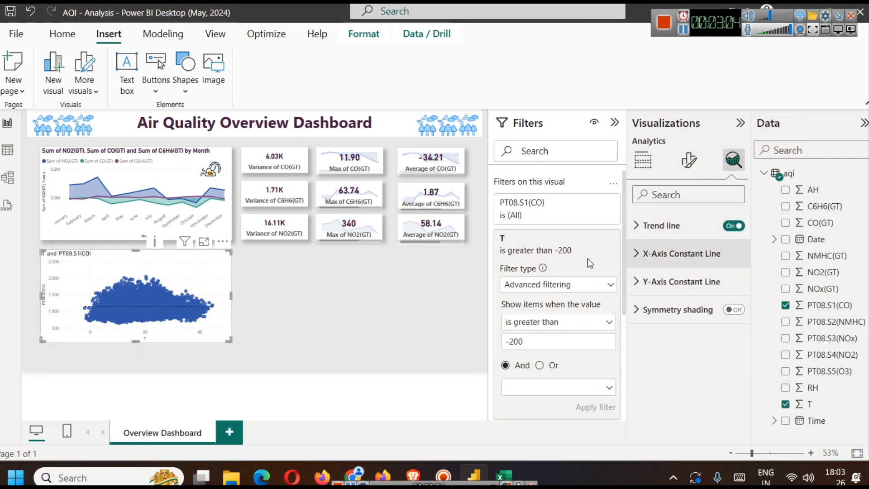
- Examine the scatter chart enlarged in focus mode, return to the report, and collapse the filter settings
{"action": "left_click", "coordinate": [204, 240]}
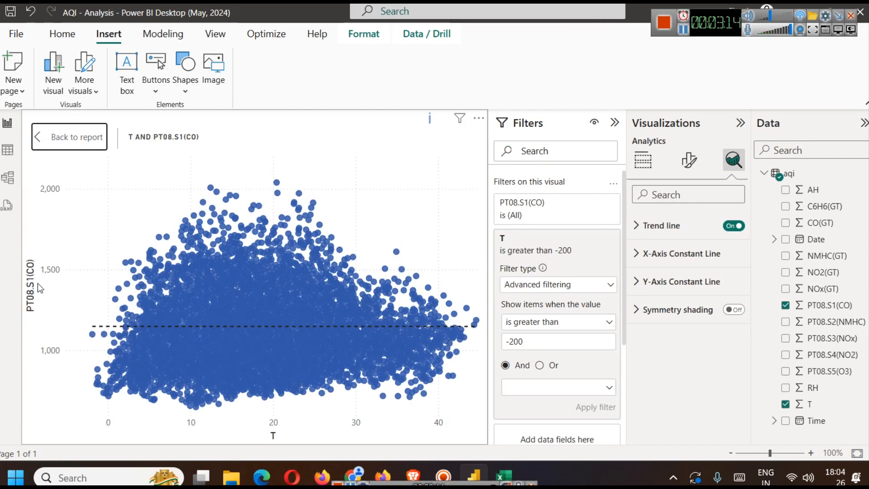
{"action": "left_click", "coordinate": [83, 137]}
{"action": "left_click", "coordinate": [615, 123]}
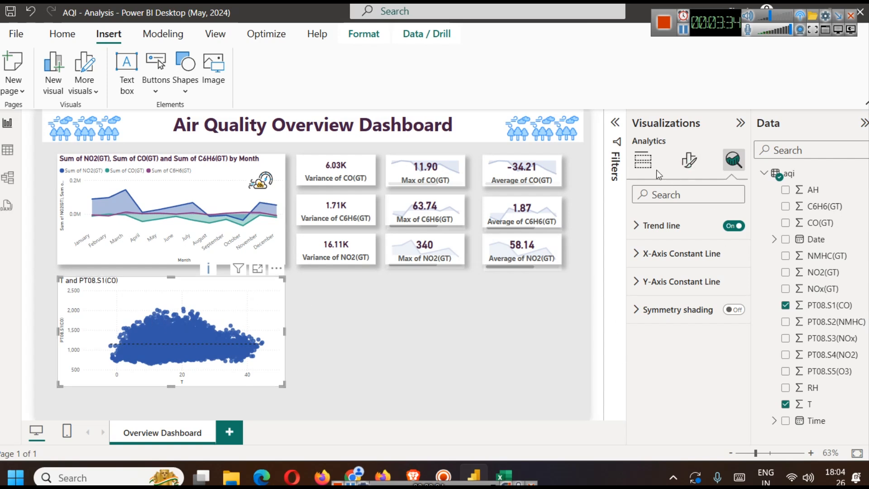
- Try C6H6(GT) instead of PT08.S1(CO) on the scatter chart's Y axis, first with Don't summarize and then as Average
{"action": "left_click", "coordinate": [643, 161]}
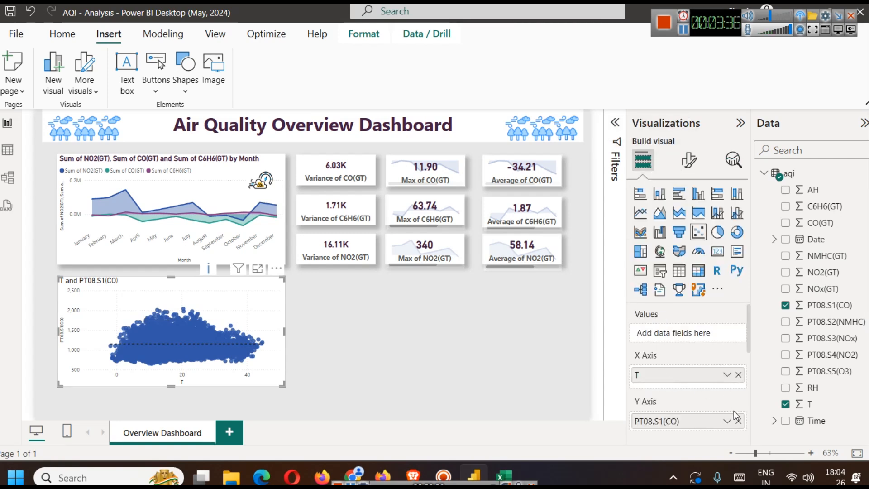
{"action": "left_click", "coordinate": [738, 422]}
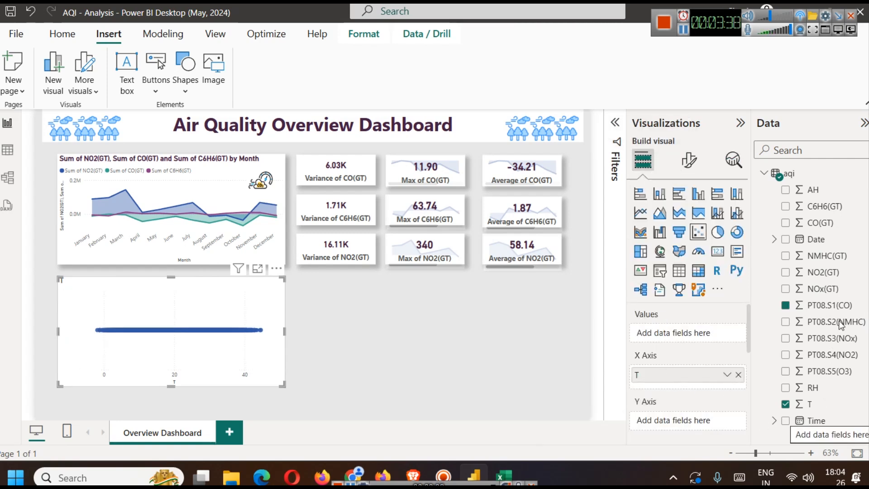
{"action": "left_click_drag", "start_coordinate": [822, 206], "coordinate": [689, 420]}
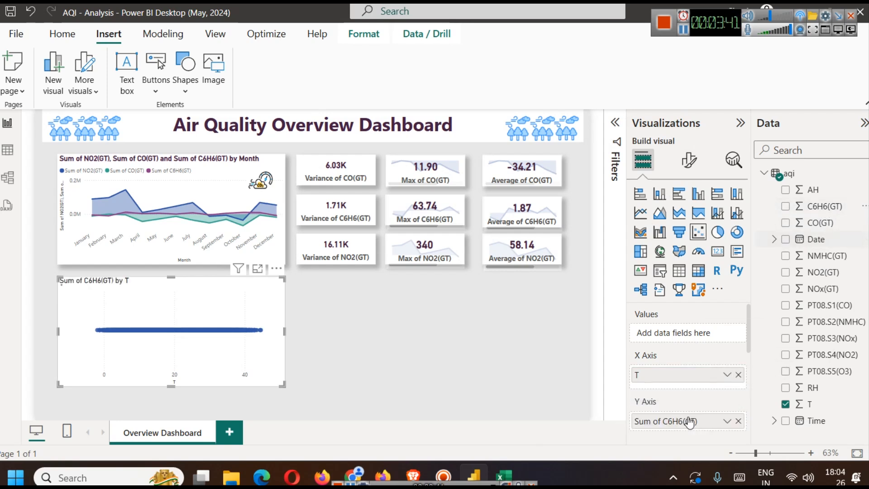
{"action": "left_click", "coordinate": [726, 421]}
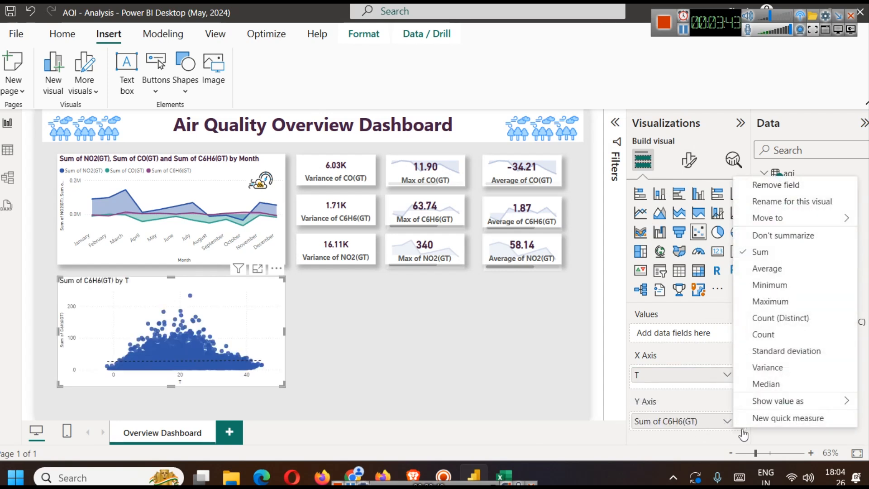
{"action": "left_click", "coordinate": [789, 236]}
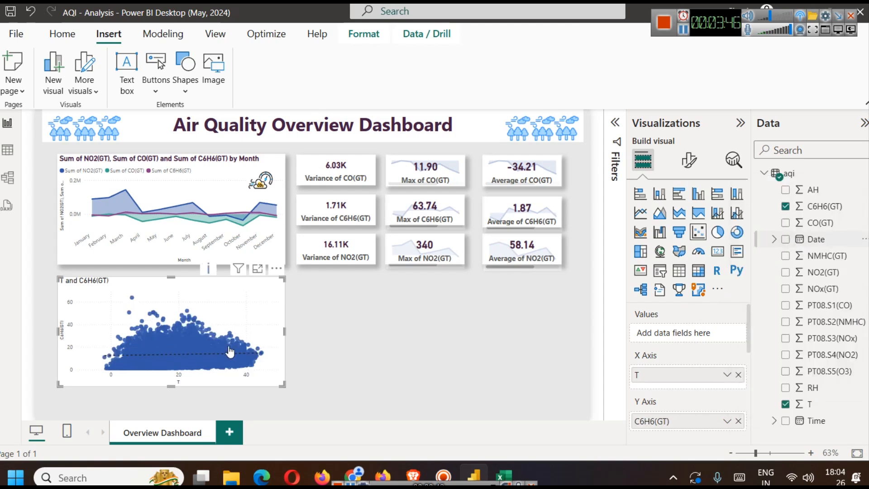
{"action": "scroll", "coordinate": [713, 378], "scroll_direction": "down", "scroll_amount": 2}
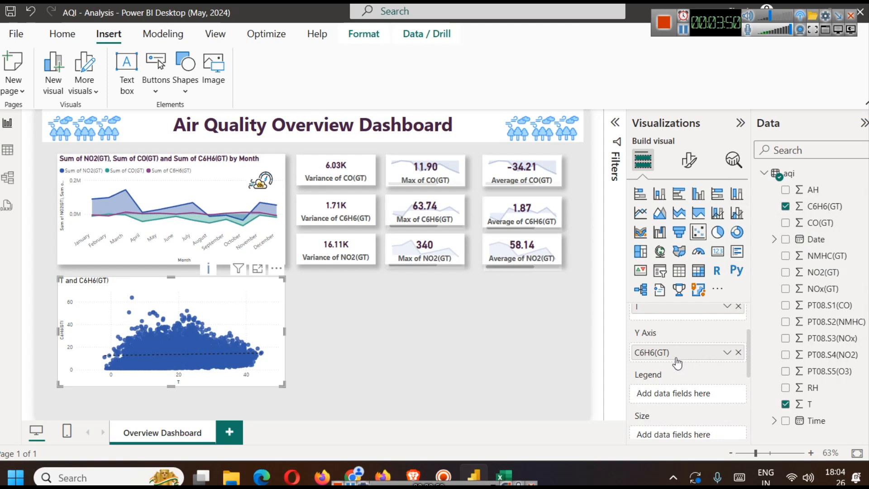
{"action": "key", "text": "ctrl+z"}
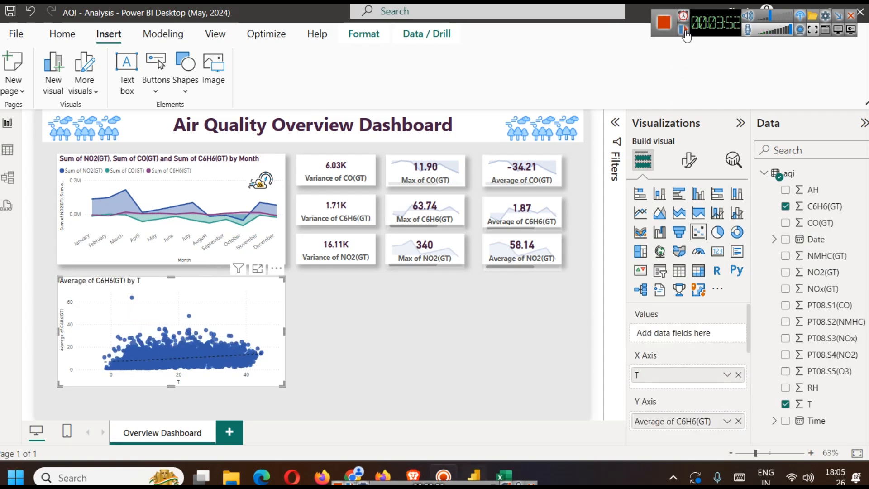
- Replace C6H6(GT) with AH on the scatter chart's Y axis and set AH to Don't summarize
{"action": "scroll", "coordinate": [695, 370], "scroll_direction": "down", "scroll_amount": 2}
{"action": "left_click", "coordinate": [738, 355]}
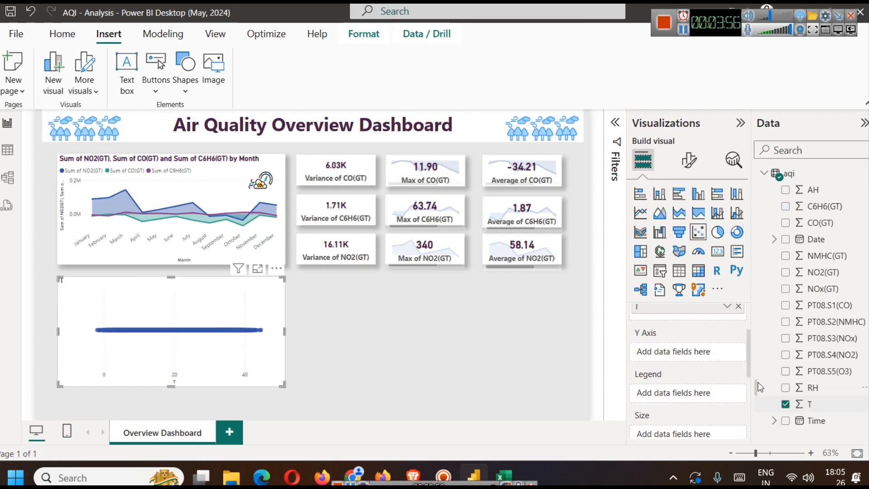
{"action": "left_click_drag", "start_coordinate": [814, 192], "coordinate": [658, 351]}
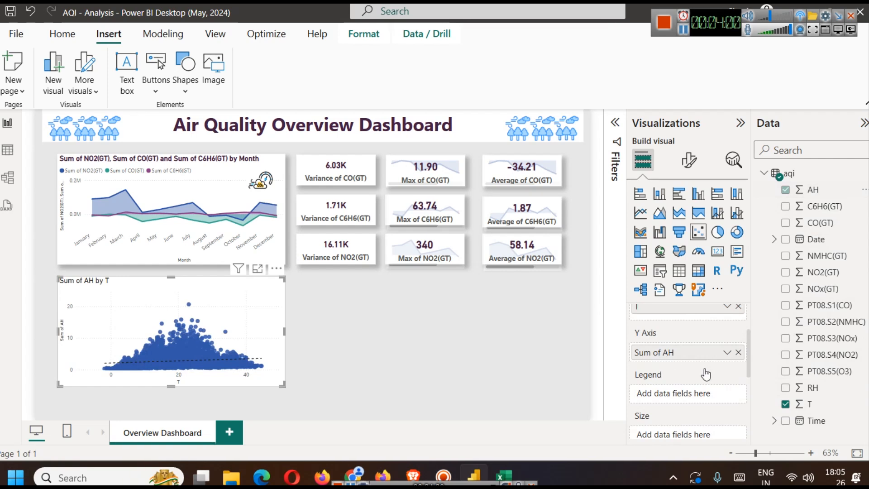
{"action": "left_click", "coordinate": [725, 353]}
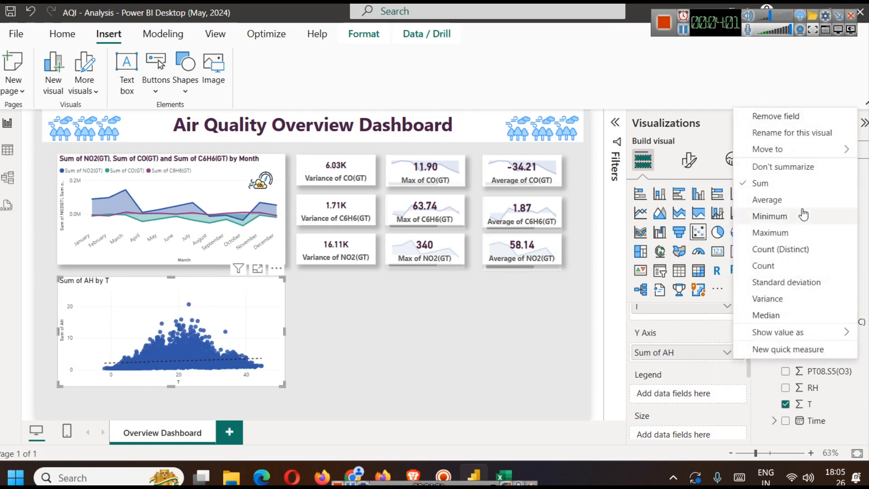
{"action": "left_click", "coordinate": [785, 167]}
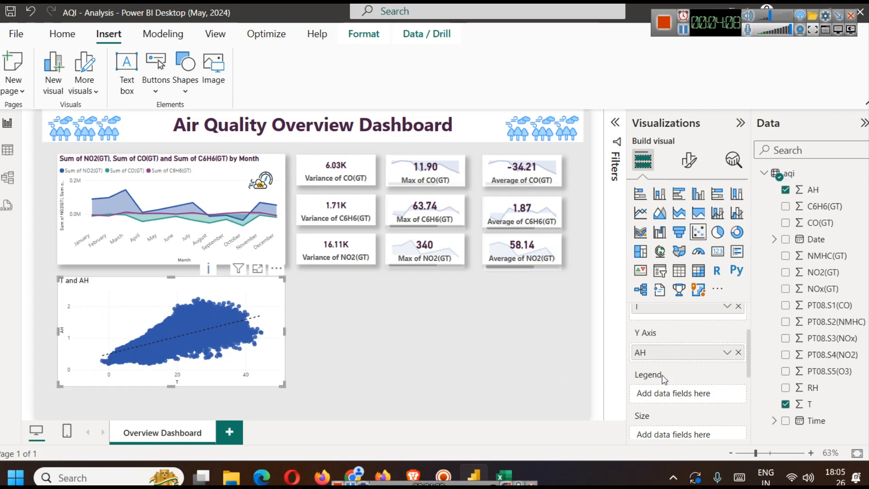
- Change the scatter chart's trend line colour to a light shade
{"action": "scroll", "coordinate": [666, 382], "scroll_direction": "up", "scroll_amount": 2}
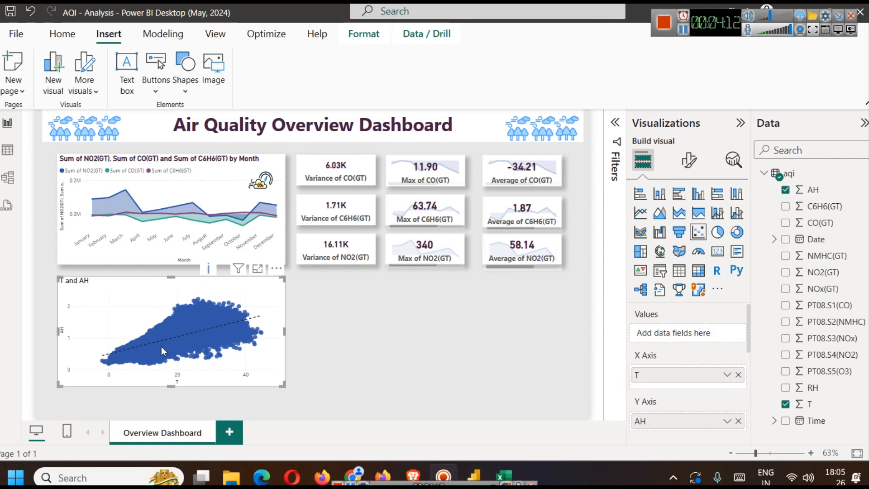
{"action": "mouse_move", "coordinate": [161, 347]}
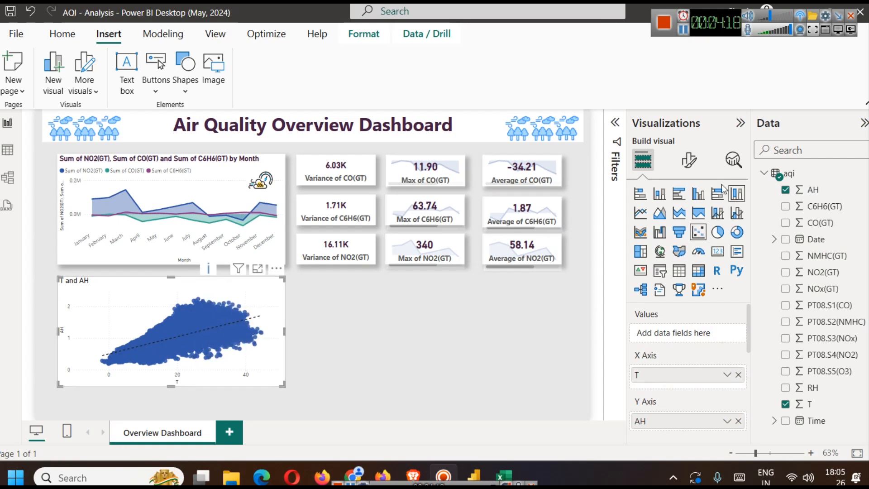
{"action": "left_click", "coordinate": [733, 159]}
{"action": "left_click", "coordinate": [688, 225]}
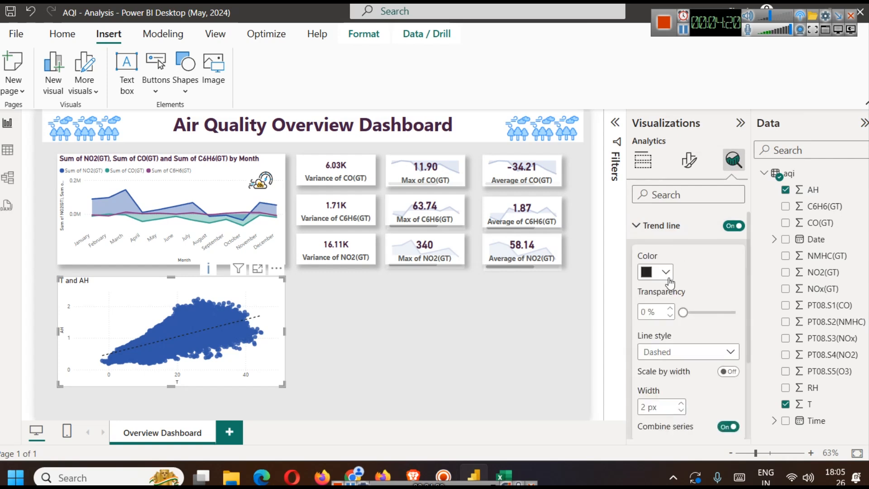
{"action": "left_click", "coordinate": [665, 271]}
{"action": "left_click", "coordinate": [697, 86]}
- Change the scatter chart's title text to "Temp vs Absolute Humidity"
{"action": "left_click", "coordinate": [689, 159]}
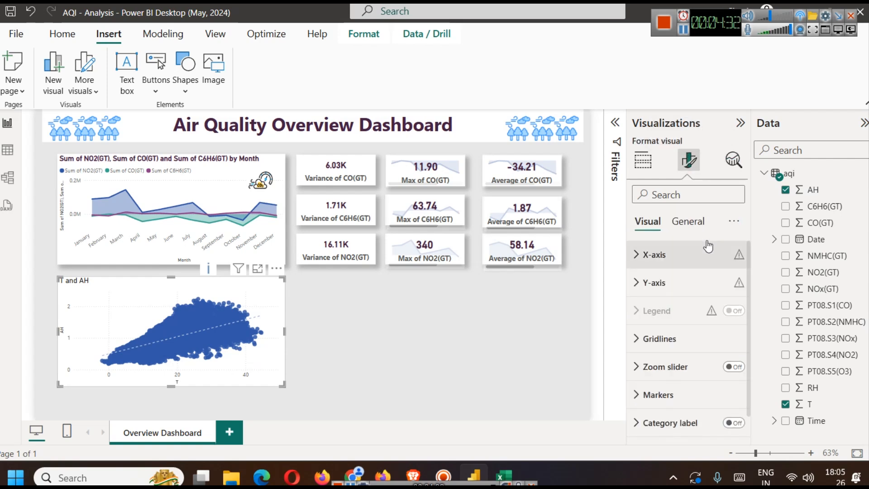
{"action": "left_click", "coordinate": [688, 221]}
{"action": "left_click", "coordinate": [677, 285]}
{"action": "left_click", "coordinate": [671, 353]}
{"action": "key", "text": "ctrl+a"}
{"action": "type", "text": "T"}
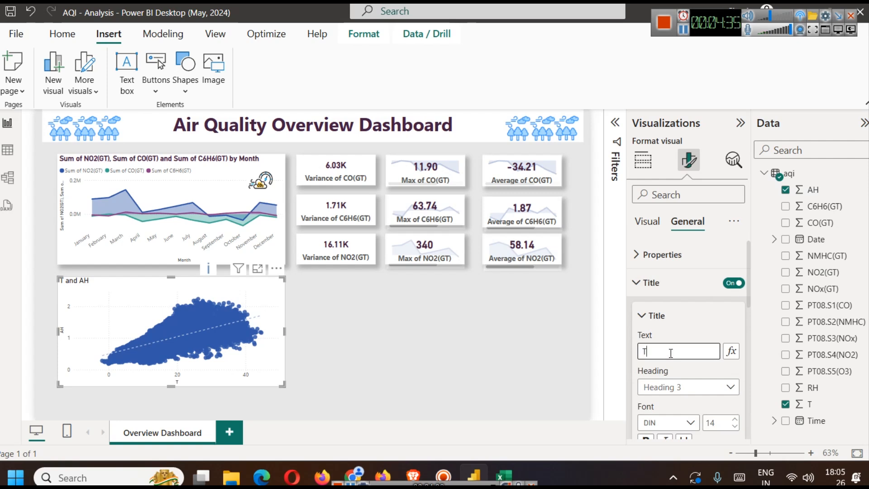
{"action": "type", "text": "emperature "}
{"action": "type", "text": "s A"}
{"action": "type", "text": "bsol"}
{"action": "type", "text": "ute "}
{"action": "type", "text": "HUmidity"}
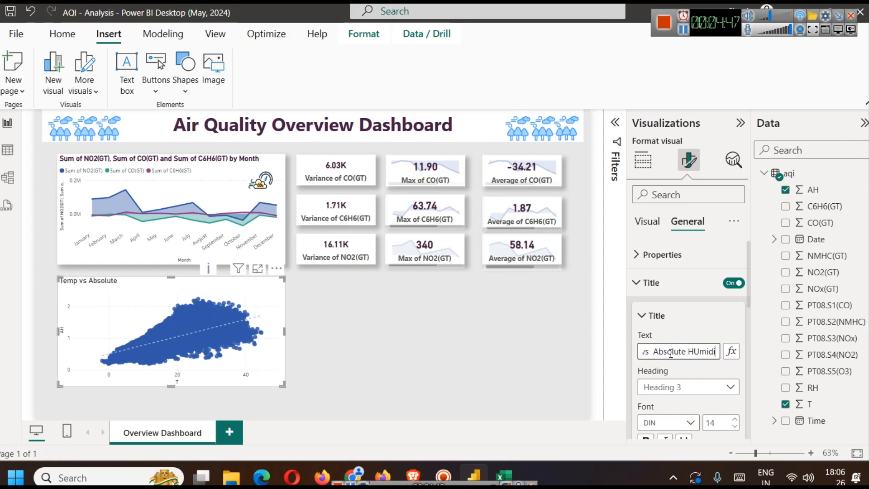
{"action": "left_click", "coordinate": [692, 353]}
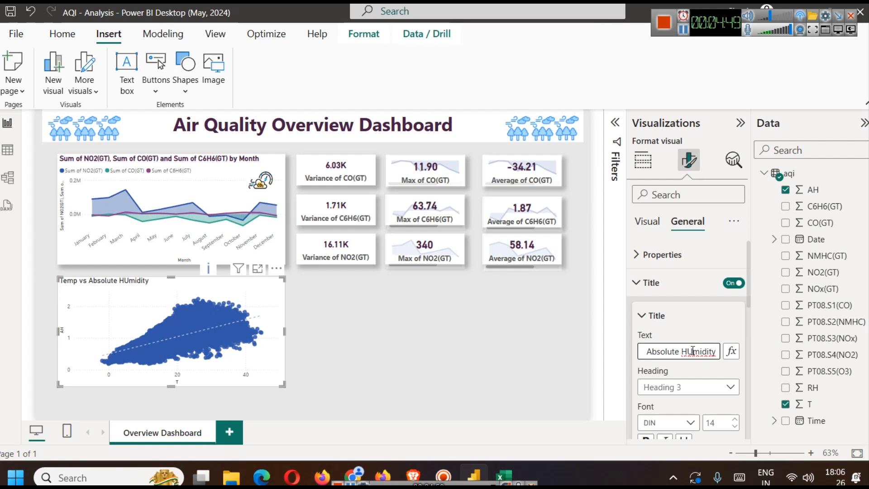
{"action": "key", "text": "BackSpace"}
{"action": "type", "text": "u"}
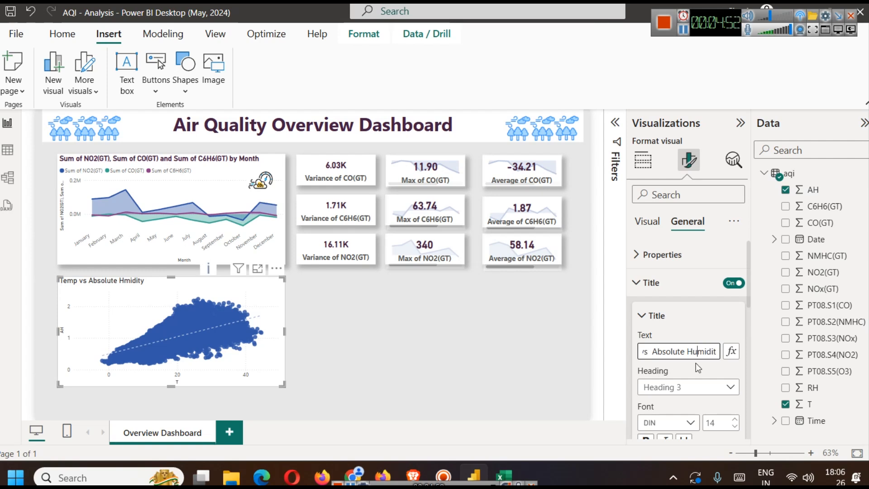
{"action": "left_click", "coordinate": [414, 318]}
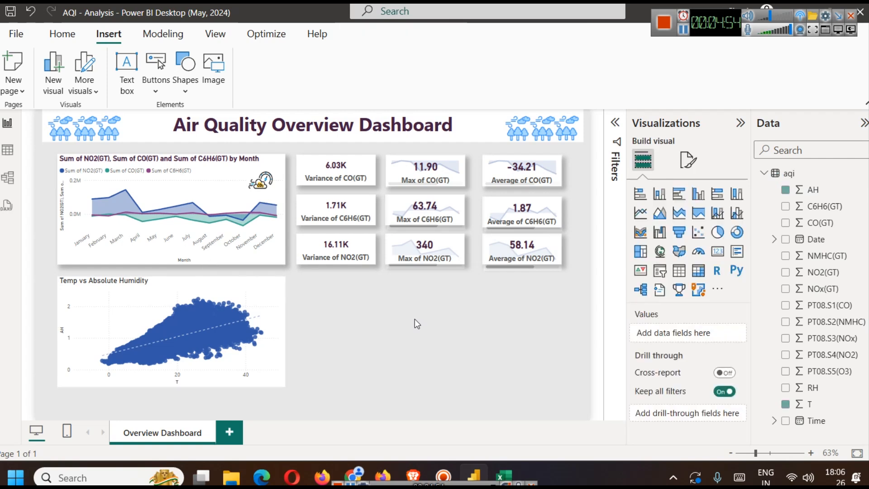
- Copy the monthly pollutant chart's formatting onto the Temp vs Absolute Humidity scatter chart with Format painter
{"action": "left_click", "coordinate": [243, 290]}
{"action": "left_click", "coordinate": [190, 208]}
{"action": "left_click", "coordinate": [63, 33]}
{"action": "left_click", "coordinate": [63, 89]}
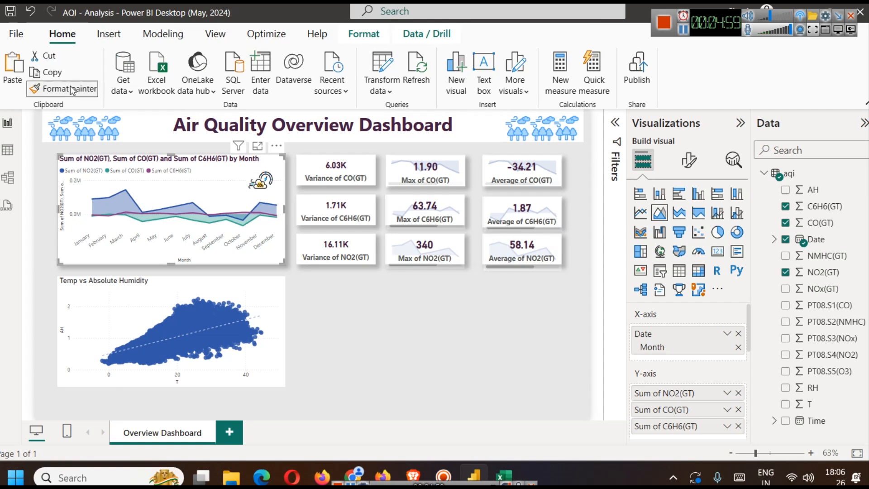
{"action": "left_click", "coordinate": [148, 307]}
{"action": "left_click", "coordinate": [378, 326]}
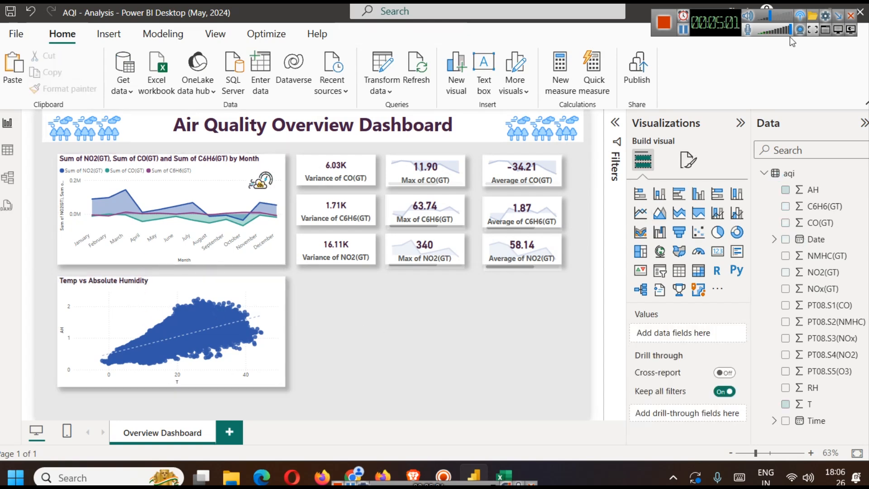
- Shrink the thermometer and water drop image and fit it in the upper-right corner of the Temp vs Absolute Humidity chart
{"action": "left_click", "coordinate": [682, 31]}
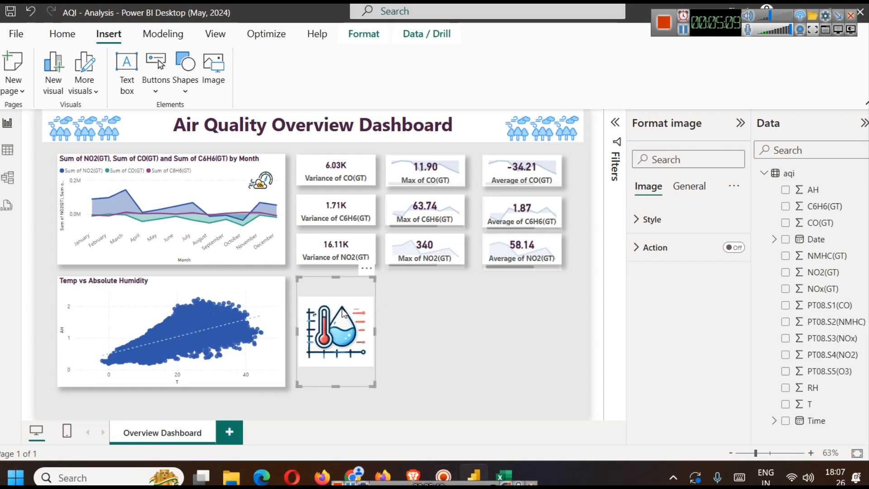
{"action": "left_click_drag", "start_coordinate": [335, 278], "coordinate": [274, 301]}
{"action": "left_click", "coordinate": [389, 368]}
{"action": "left_click", "coordinate": [341, 355]}
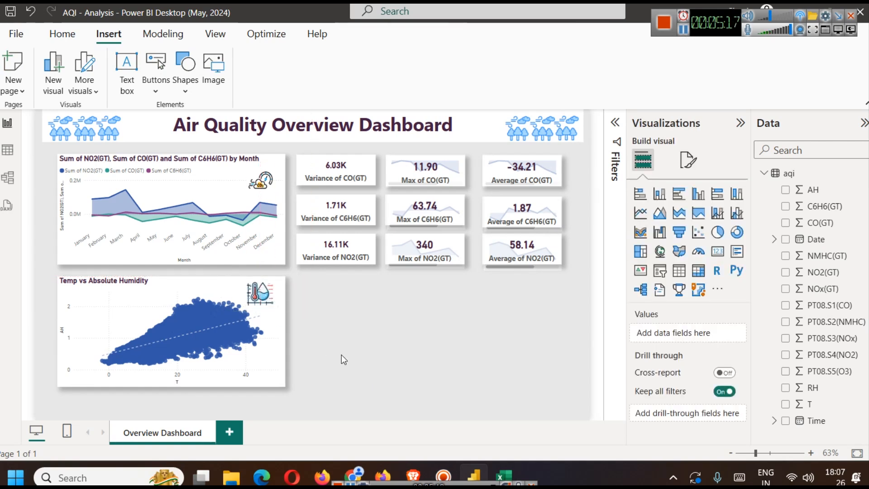
{"action": "left_click", "coordinate": [270, 299]}
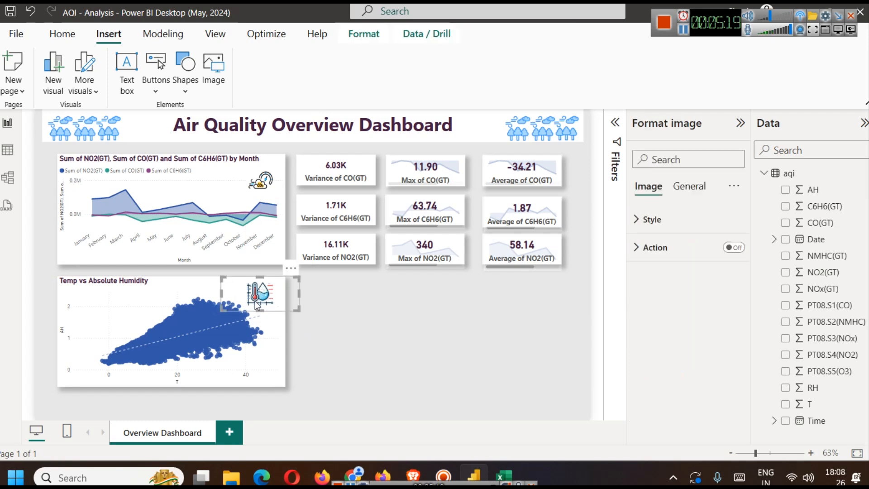
{"action": "left_click_drag", "start_coordinate": [221, 307], "coordinate": [226, 304]}
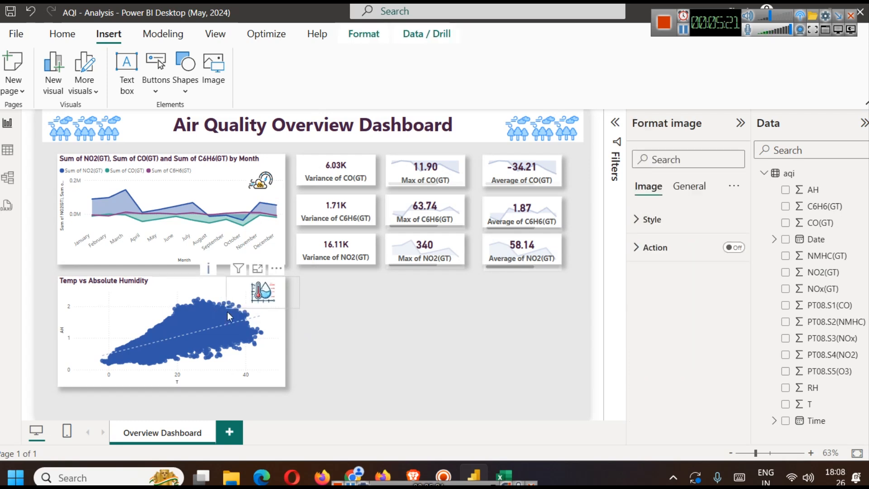
{"action": "left_click", "coordinate": [363, 335]}
{"action": "left_click", "coordinate": [271, 296]}
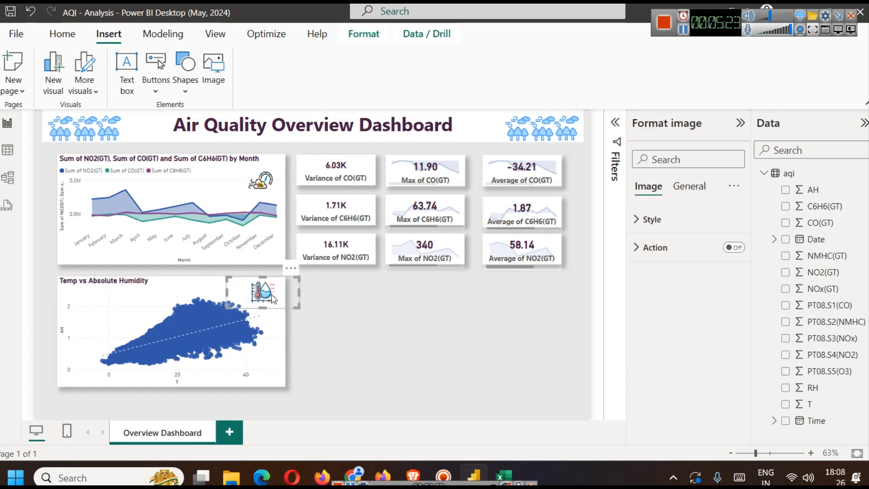
{"action": "left_click", "coordinate": [365, 342]}
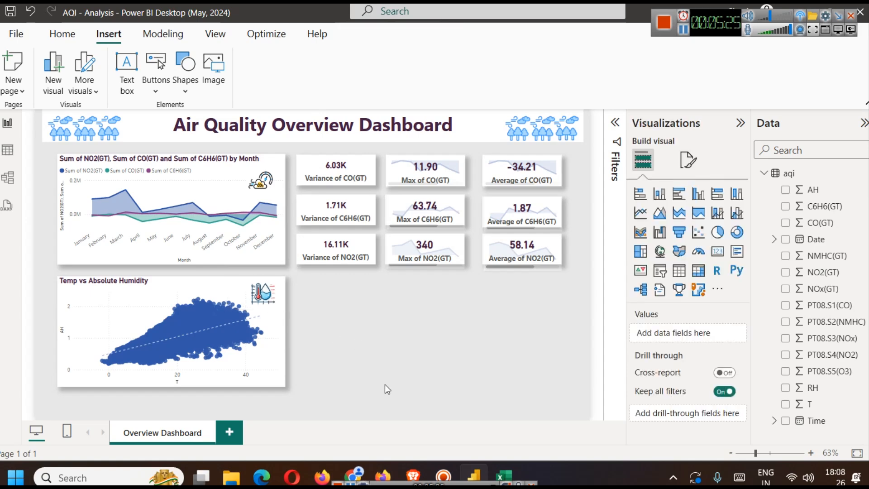
- Switch to the browser and read the Sensor Performance dashboard ideas and the UCI dataset's description of PT08.S1(CO)
{"action": "key", "text": "alt+Tab"}
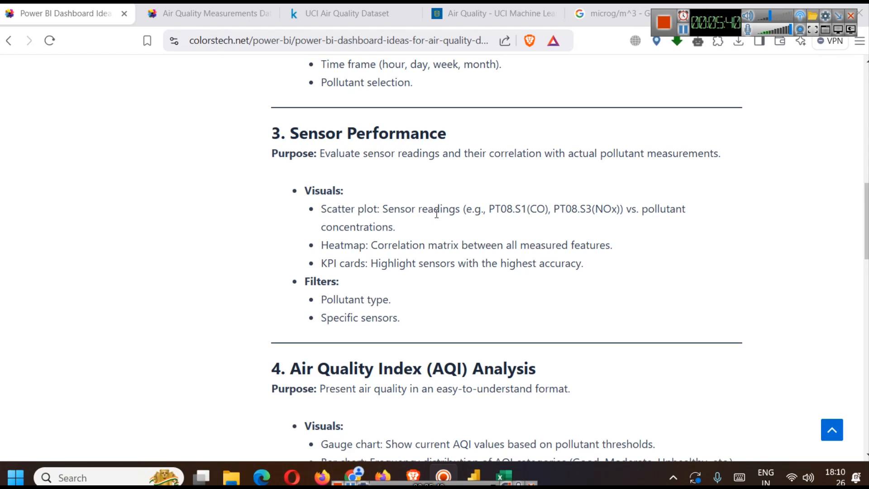
{"action": "left_click_drag", "start_coordinate": [489, 211], "coordinate": [546, 220]}
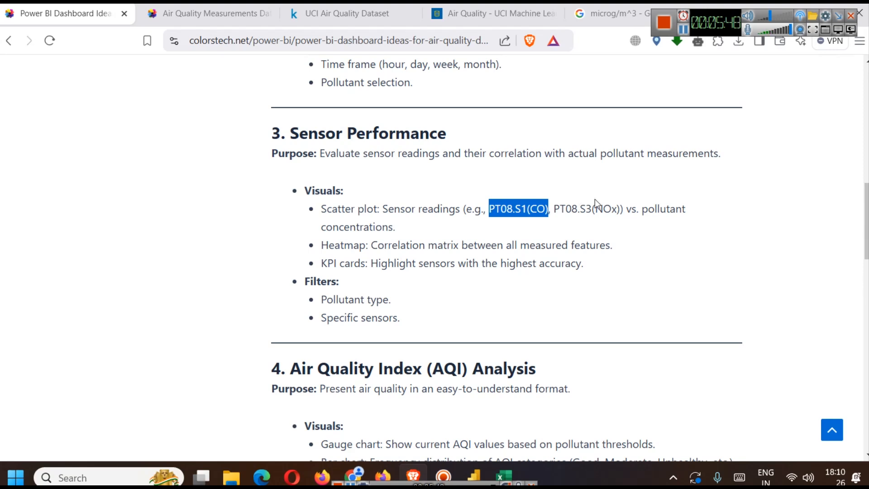
{"action": "left_click", "coordinate": [482, 15]}
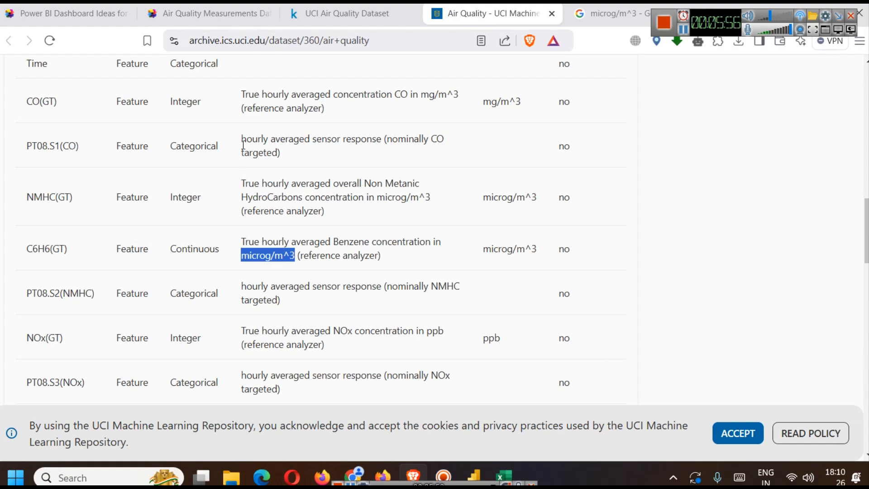
{"action": "left_click_drag", "start_coordinate": [242, 139], "coordinate": [327, 183]}
{"action": "left_click_drag", "start_coordinate": [302, 151], "coordinate": [235, 137]}
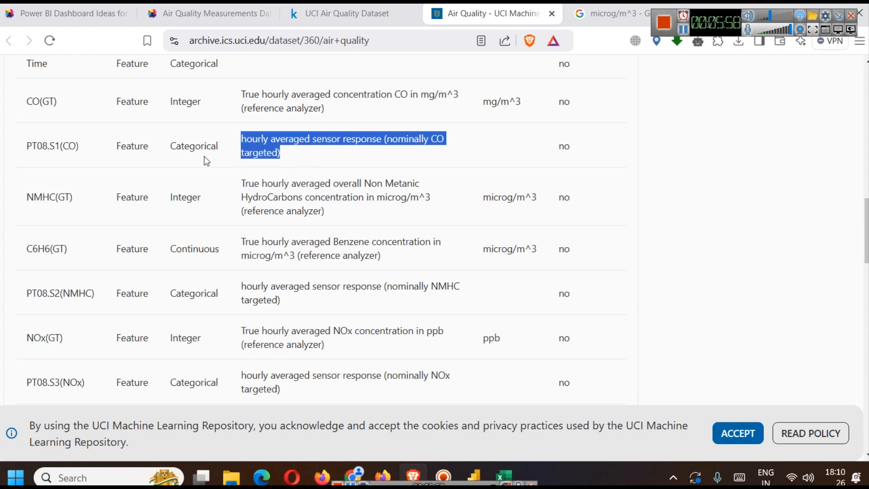
{"action": "scroll", "coordinate": [110, 160], "scroll_direction": "up", "scroll_amount": 1}
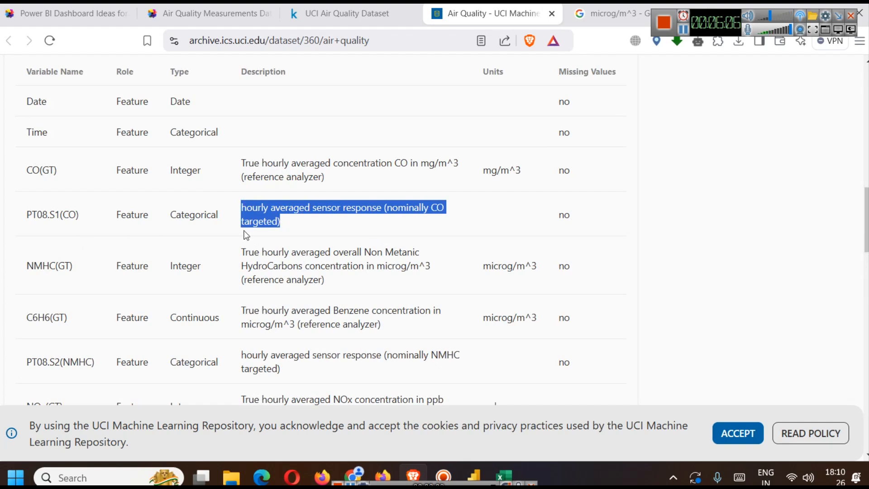
- Switch back to Power BI, place a copy of the Temp vs Absolute Humidity chart beside the original, and delete the thermometer image from the copy
{"action": "left_click", "coordinate": [479, 468]}
{"action": "left_click", "coordinate": [379, 284]}
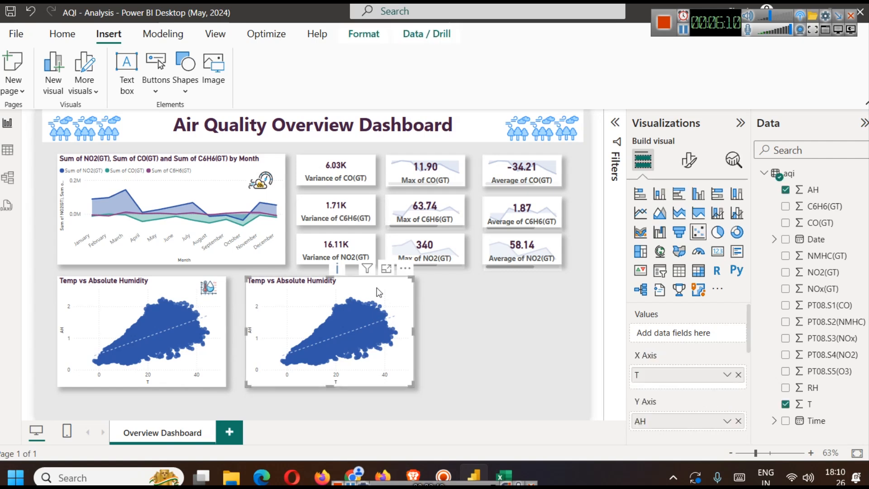
{"action": "key", "text": "ctrl+v"}
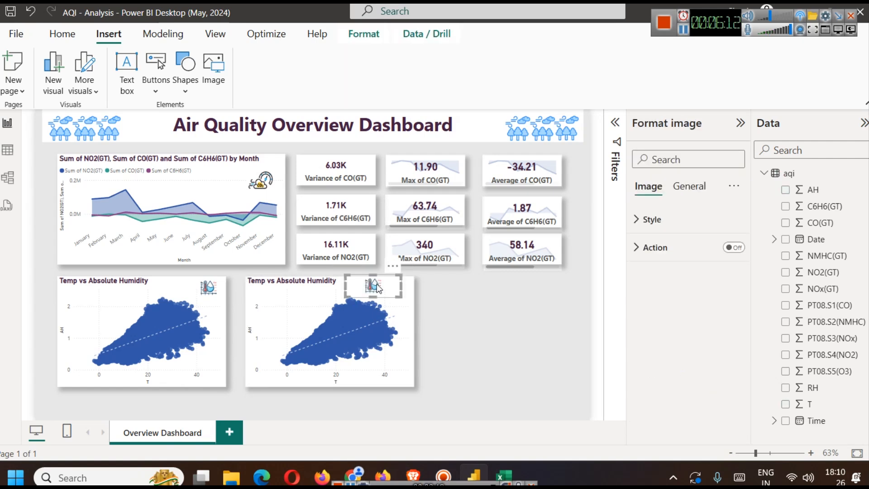
{"action": "key", "text": "Delete"}
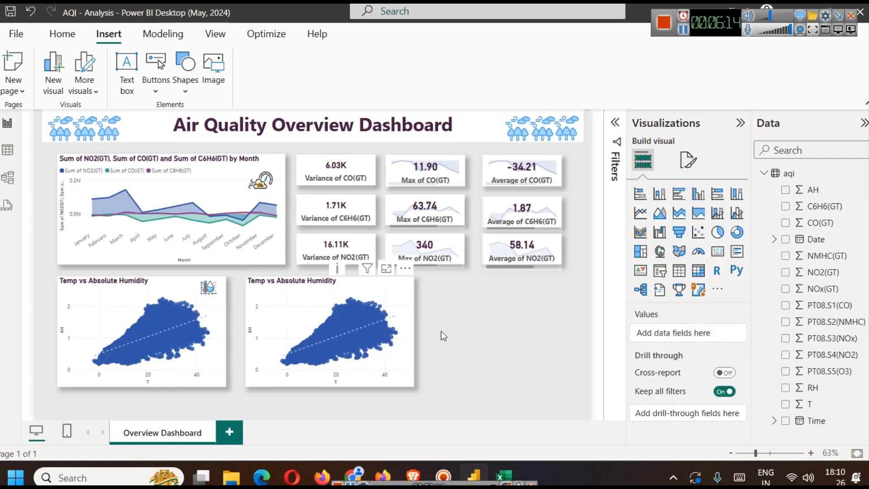
- Remove T from the X axis and AH from the Y axis of the copied scatter chart
{"action": "left_click", "coordinate": [346, 316]}
{"action": "left_click", "coordinate": [378, 297]}
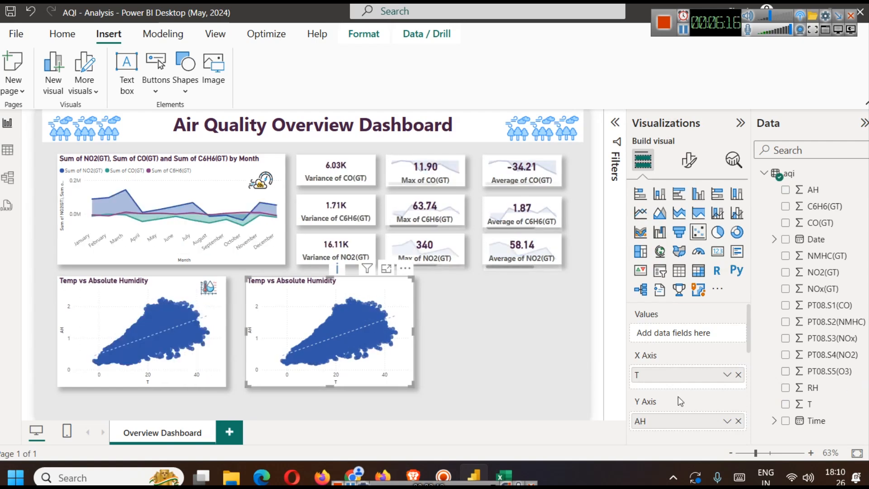
{"action": "left_click", "coordinate": [738, 375]}
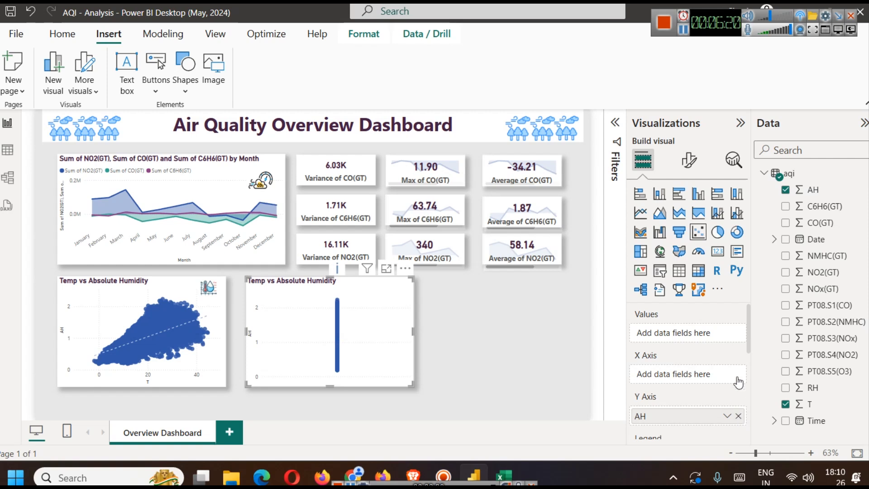
{"action": "left_click", "coordinate": [738, 416]}
- Put CO(GT) on the copied chart's X axis and PT08.S1(CO) on its Y axis, both set to Don't summarize, and open it in focus mode
{"action": "scroll", "coordinate": [690, 362], "scroll_direction": "down", "scroll_amount": 2}
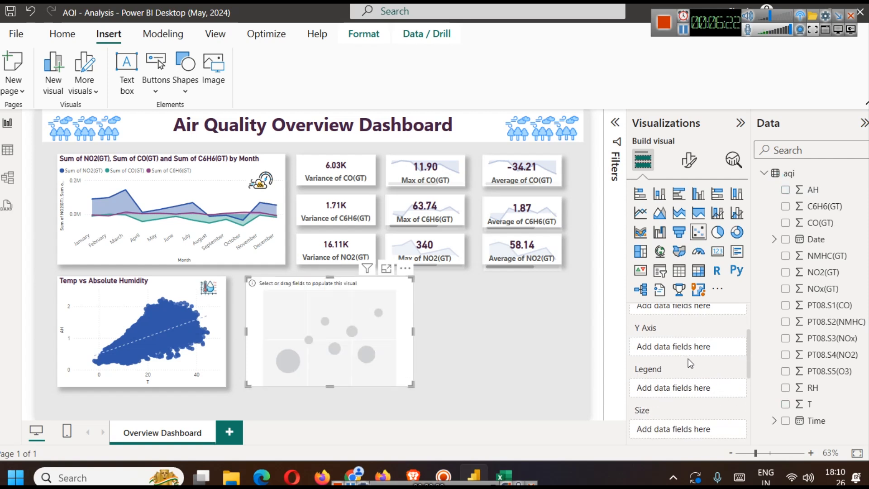
{"action": "scroll", "coordinate": [746, 351], "scroll_direction": "up", "scroll_amount": 1}
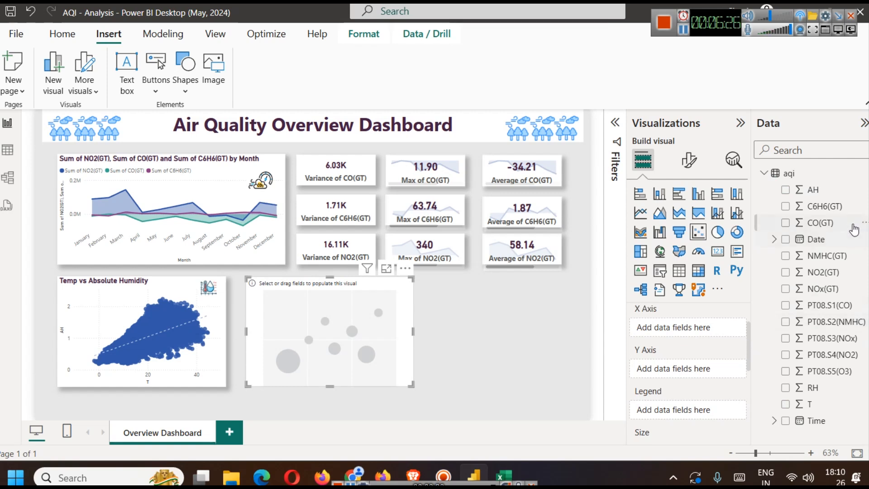
{"action": "left_click_drag", "start_coordinate": [851, 224], "coordinate": [702, 329]}
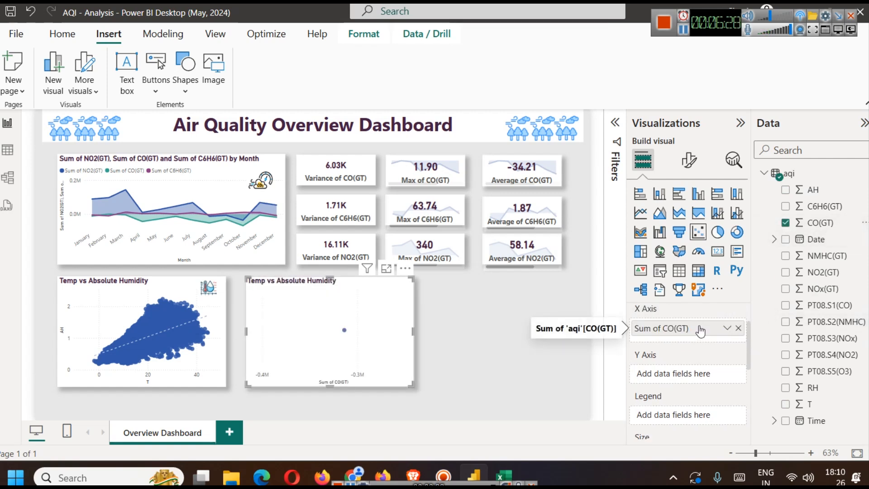
{"action": "left_click_drag", "start_coordinate": [845, 305], "coordinate": [718, 376]}
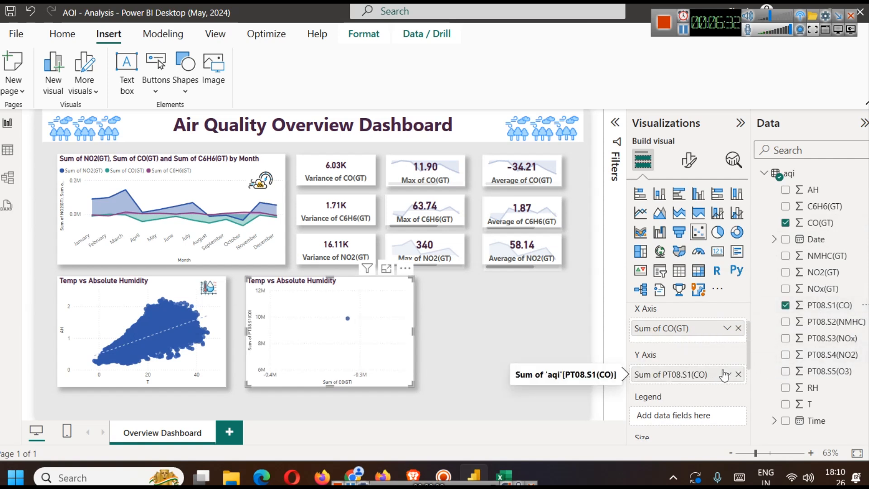
{"action": "left_click", "coordinate": [727, 328]}
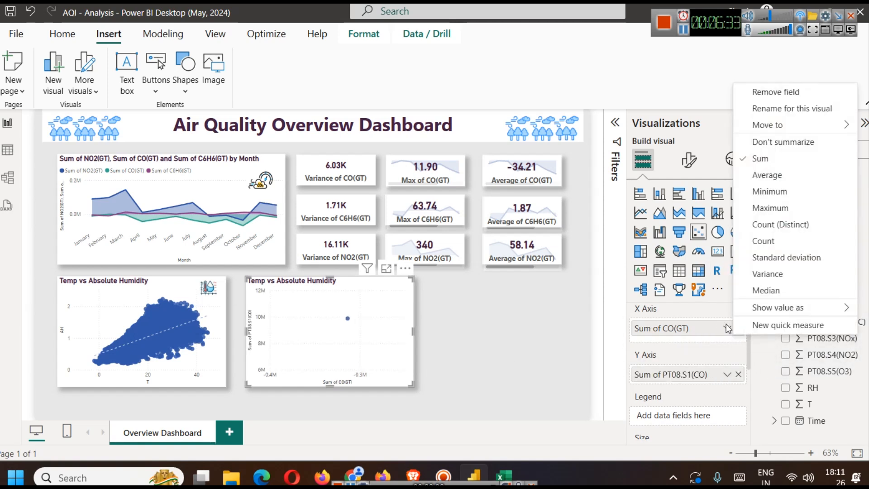
{"action": "left_click", "coordinate": [774, 143]}
{"action": "left_click", "coordinate": [727, 374]}
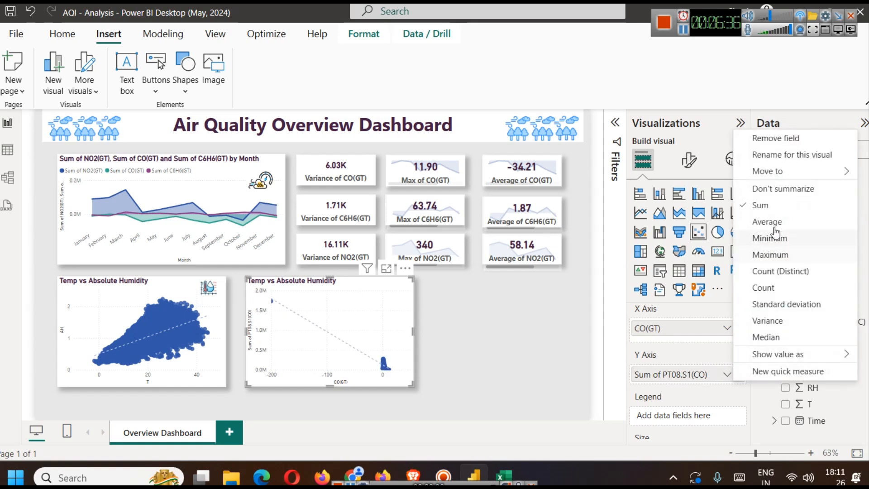
{"action": "left_click", "coordinate": [782, 189]}
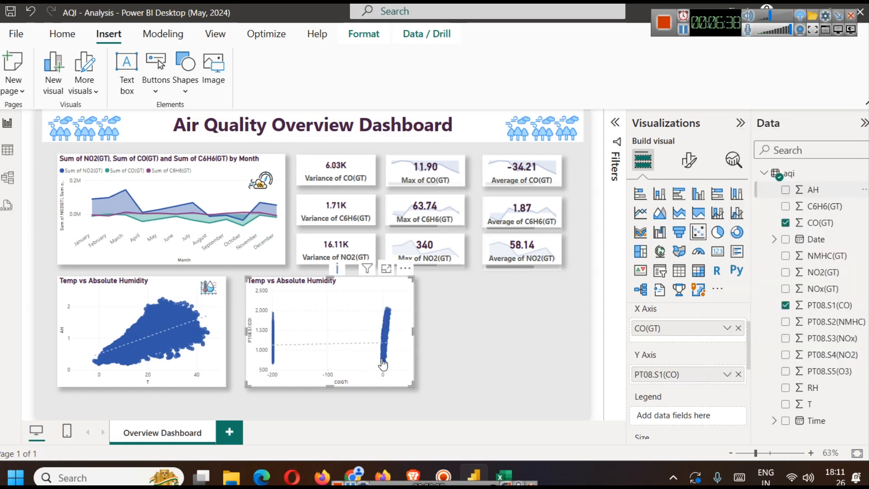
{"action": "left_click", "coordinate": [386, 268]}
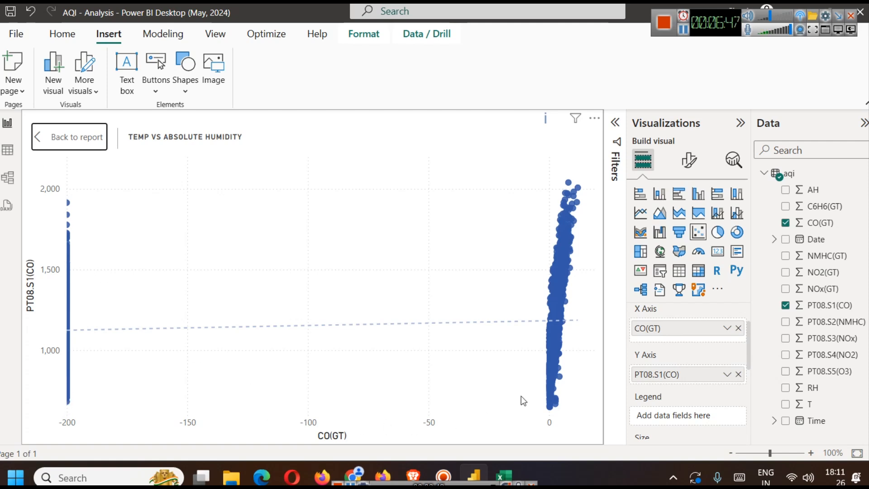
- Leave focus mode and remove the T filter from the copied scatter chart
{"action": "mouse_move", "coordinate": [552, 403]}
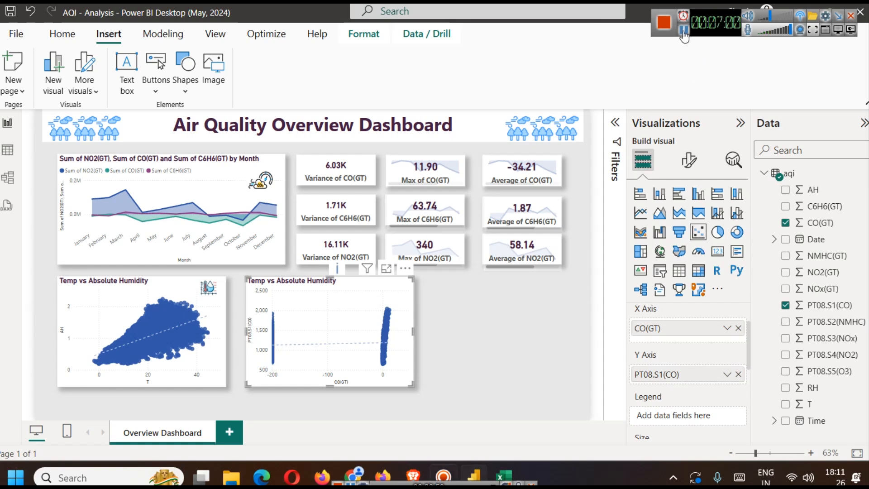
{"action": "left_click", "coordinate": [683, 30]}
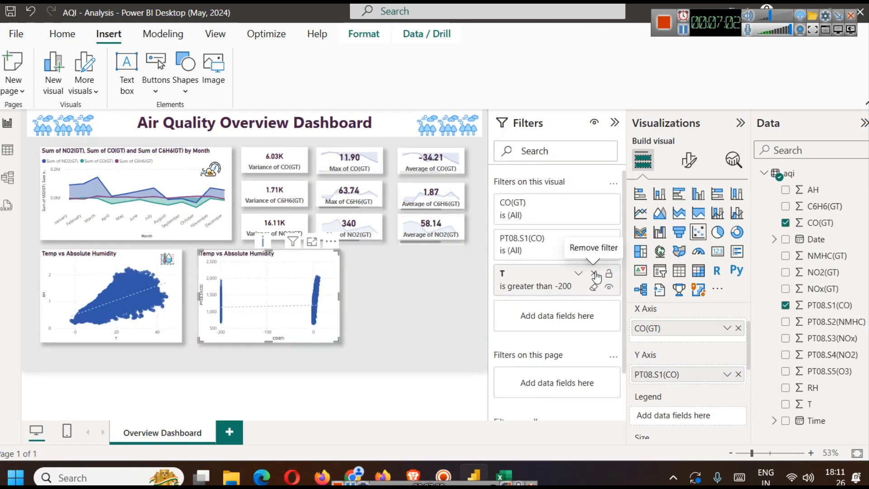
{"action": "left_click", "coordinate": [594, 273]}
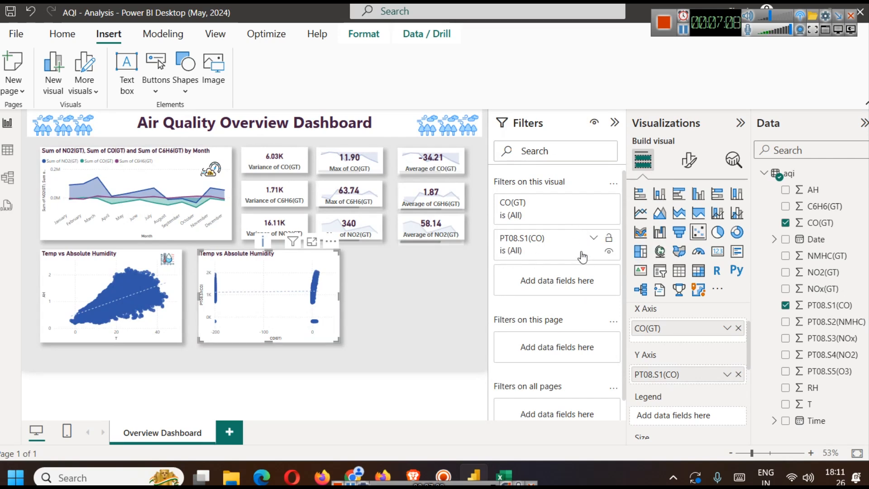
- Filter the copied scatter chart to CO(GT) values greater than -200 using advanced filtering
{"action": "left_click", "coordinate": [593, 202]}
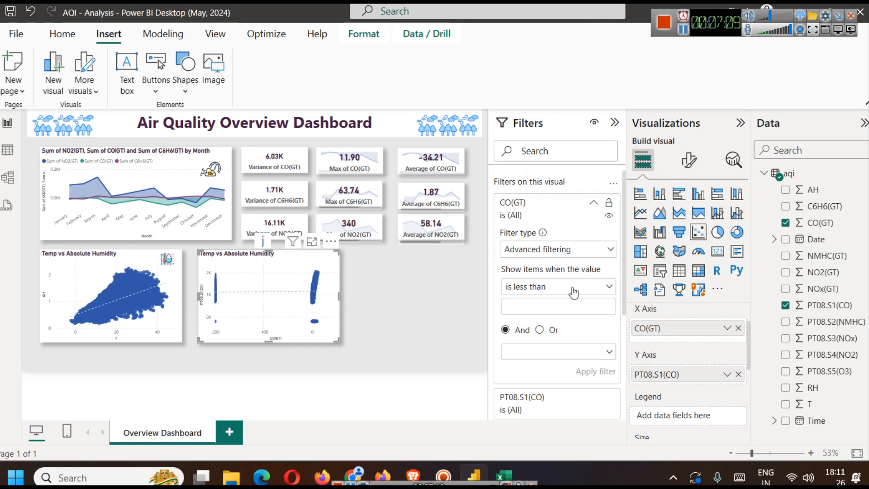
{"action": "left_click", "coordinate": [563, 252]}
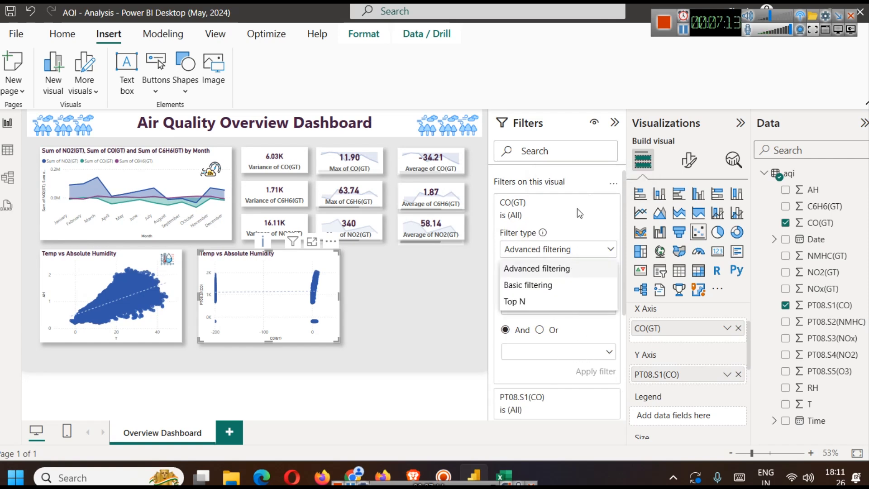
{"action": "left_click", "coordinate": [684, 32]}
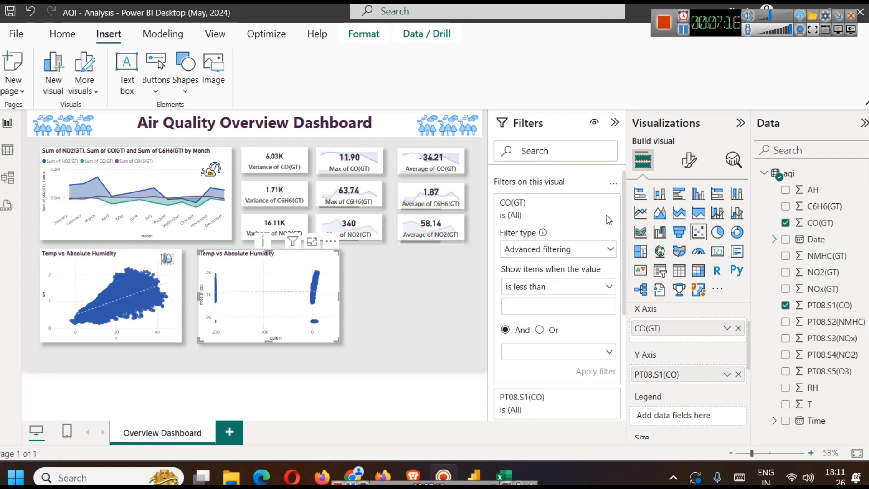
{"action": "left_click", "coordinate": [559, 288]}
{"action": "left_click", "coordinate": [559, 288]}
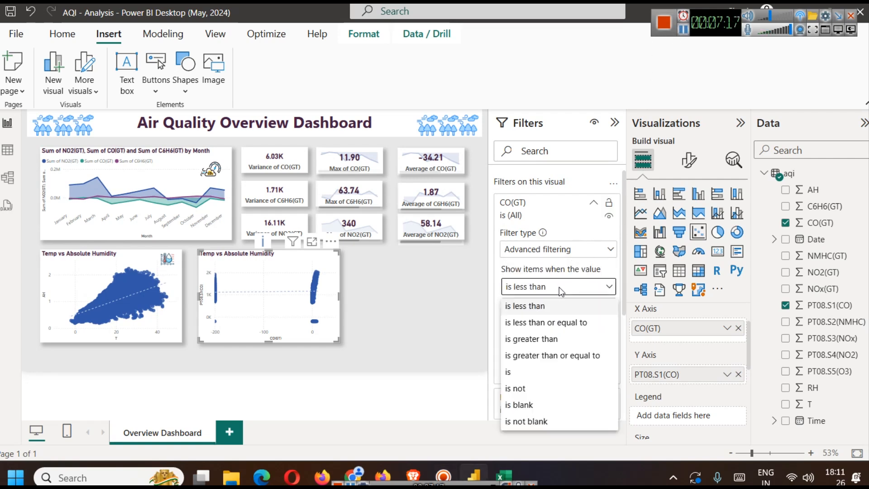
{"action": "left_click", "coordinate": [542, 338]}
{"action": "left_click", "coordinate": [532, 303]}
{"action": "type", "text": "-200"}
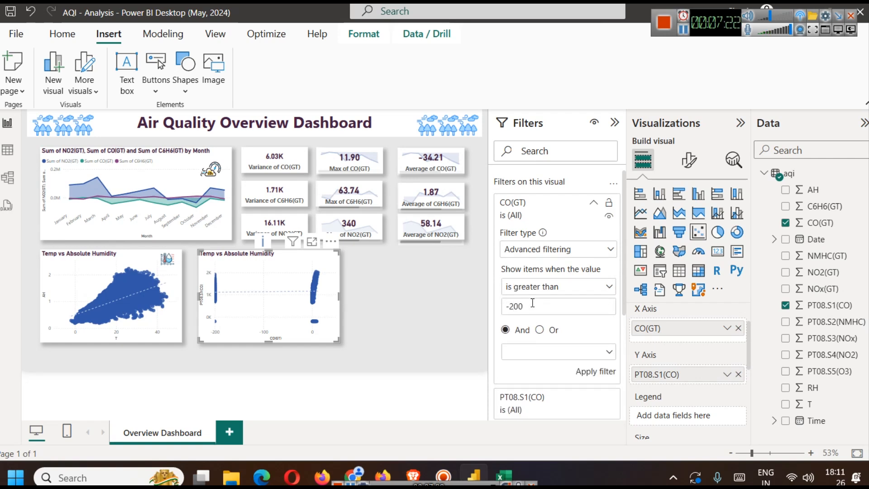
{"action": "left_click", "coordinate": [584, 371]}
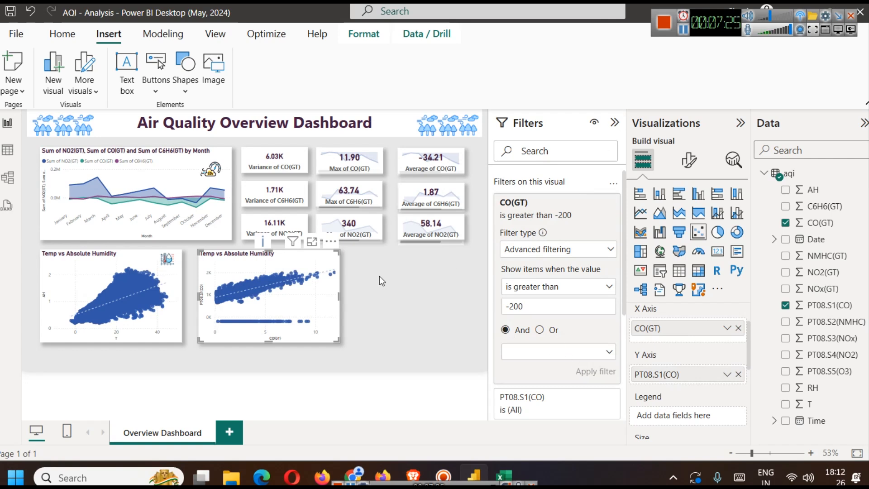
- Enlarge the filtered CO chart, check the UCI variable descriptions and Sensor Performance ideas in the browser, and return to Power BI
{"action": "left_click", "coordinate": [312, 242]}
{"action": "left_click", "coordinate": [418, 465]}
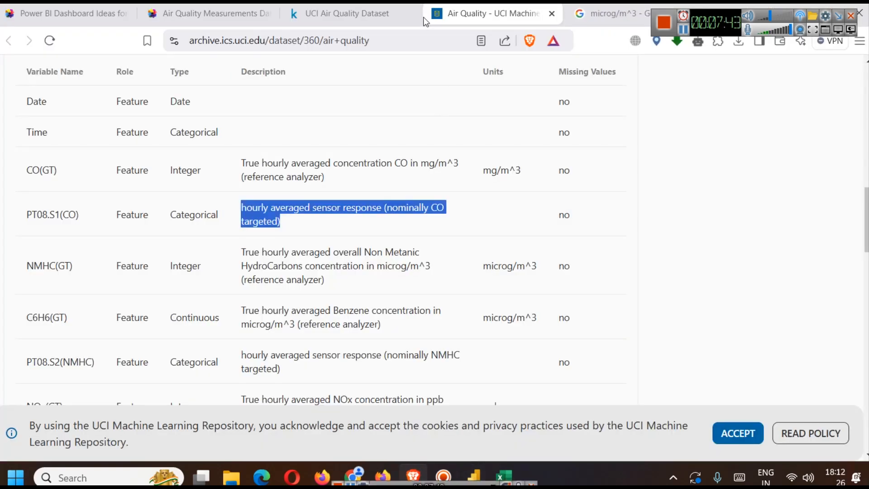
{"action": "left_click", "coordinate": [95, 6]}
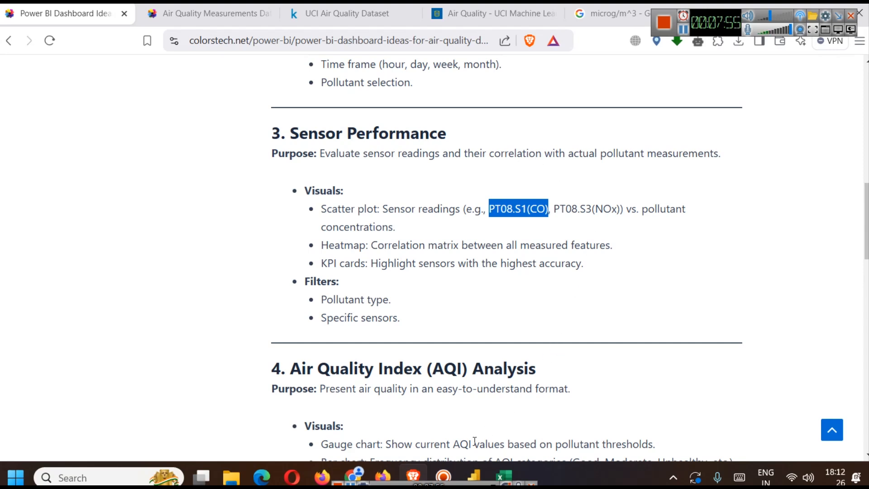
{"action": "left_click", "coordinate": [473, 475]}
{"action": "left_click", "coordinate": [397, 289]}
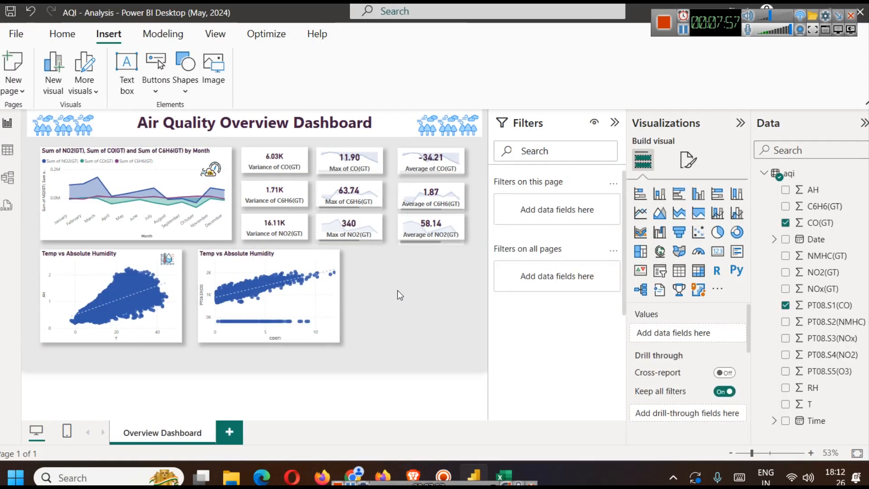
{"action": "left_click", "coordinate": [314, 295]}
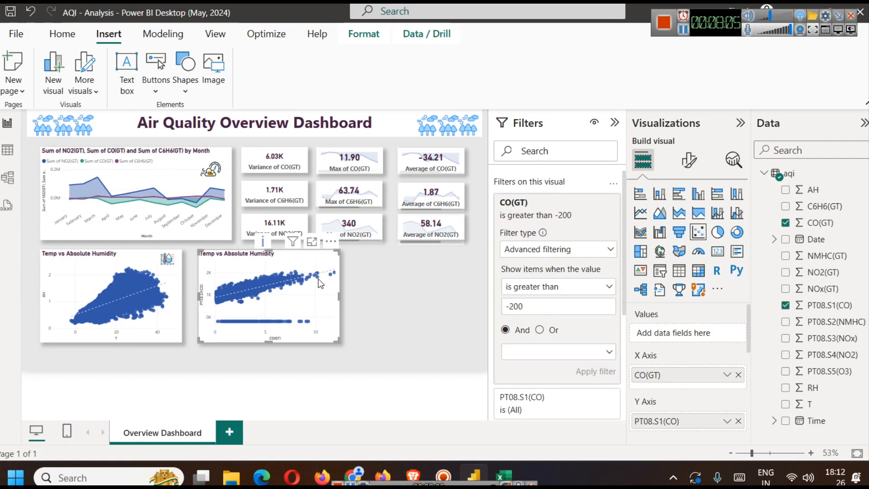
{"action": "left_click_drag", "start_coordinate": [314, 281], "coordinate": [319, 285]}
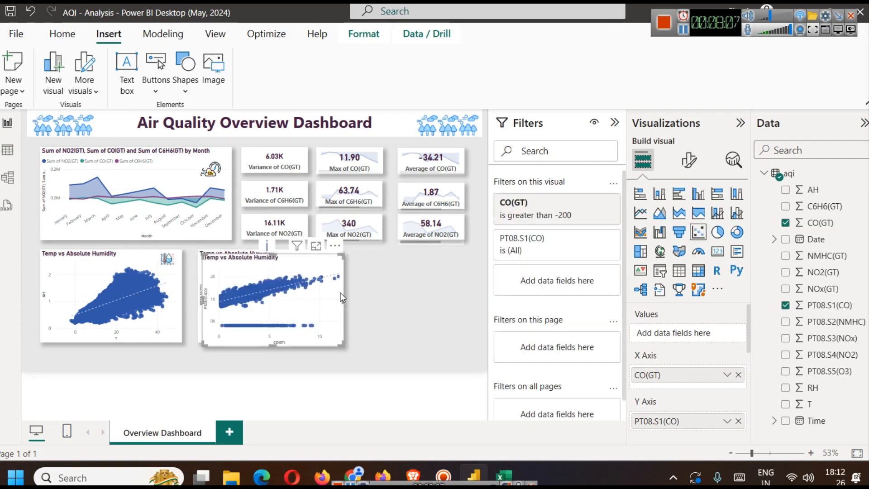
{"action": "left_click", "coordinate": [417, 292]}
{"action": "left_click", "coordinate": [313, 290]}
{"action": "key", "text": "ctrl+z"}
{"action": "key", "text": "ctrl+y"}
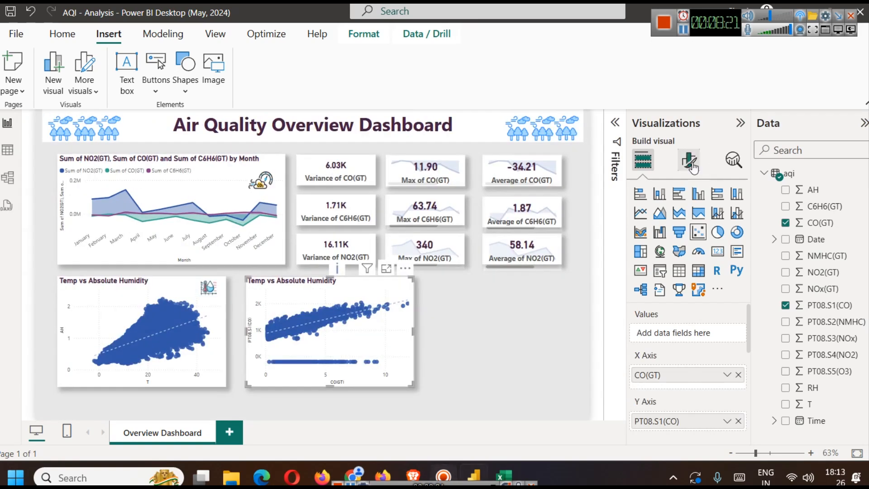
- Change the title of the copied scatter chart to "CO Sensor vs CO(GT)"
{"action": "left_click", "coordinate": [688, 159]}
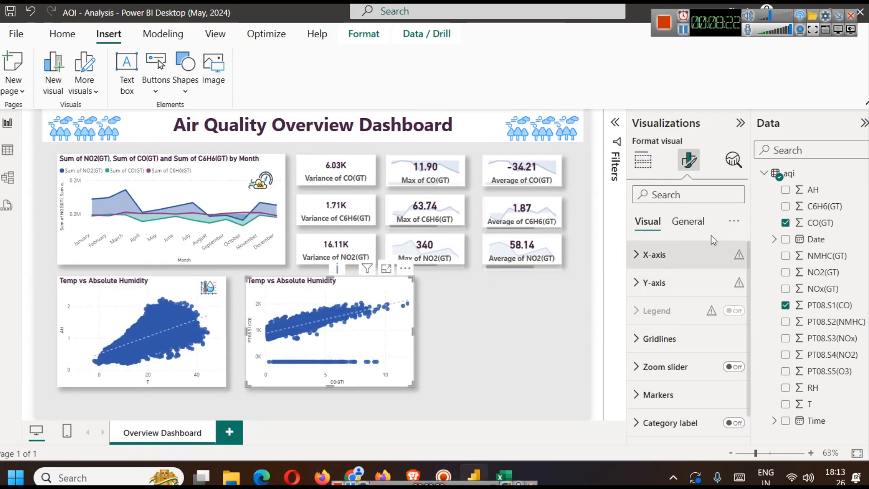
{"action": "left_click", "coordinate": [701, 223]}
{"action": "left_click", "coordinate": [693, 283]}
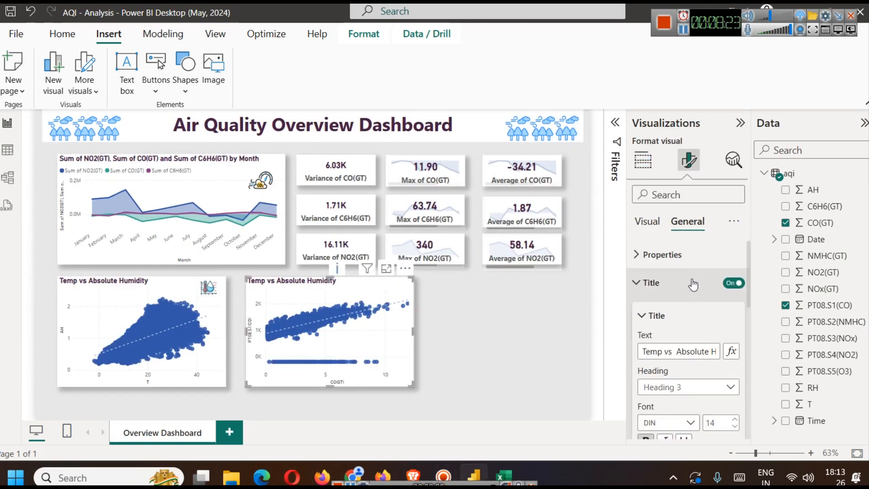
{"action": "triple_click", "coordinate": [683, 354]}
{"action": "type", "text": "CO "}
{"action": "type", "text": "Sendos"}
{"action": "key", "text": "BackSpace"}
{"action": "type", "text": "r"}
{"action": "key", "text": "BackSpace"}
{"action": "type", "text": "sor vs "}
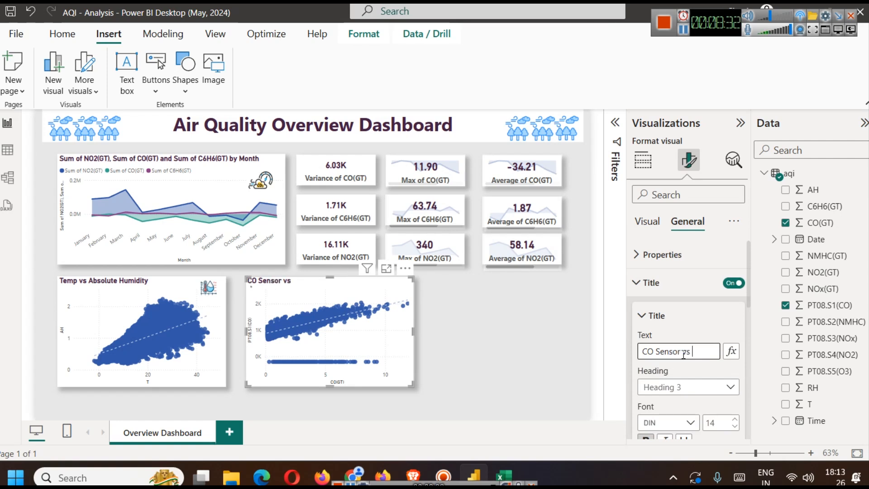
{"action": "type", "text": "CO(GT)"}
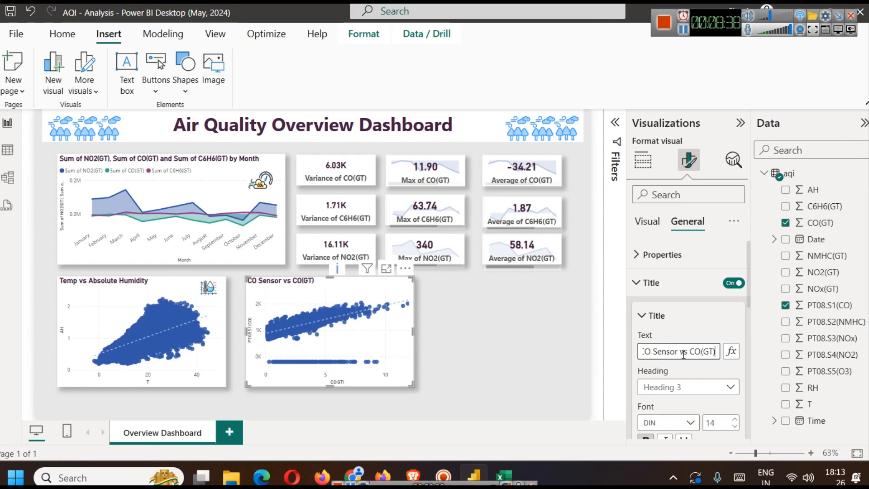
{"action": "left_click", "coordinate": [460, 324]}
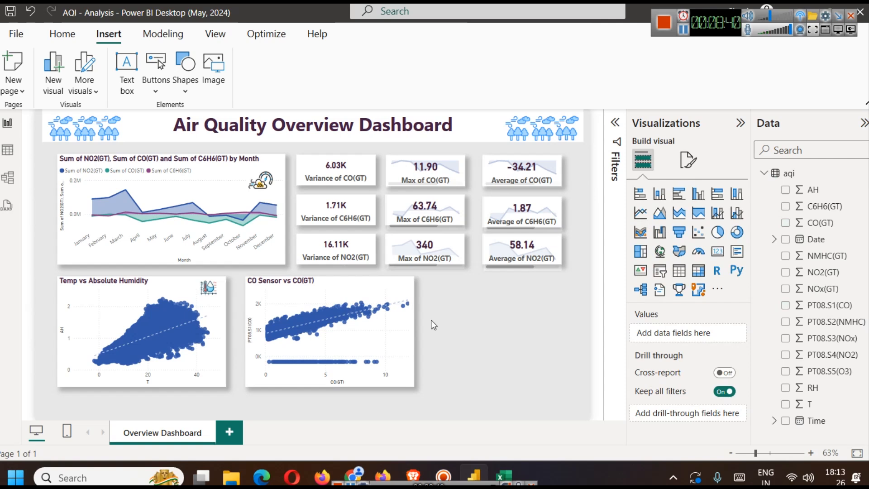
- Set the marker shape of the CO Sensor vs CO(GT) chart to triangles for all series
{"action": "left_click", "coordinate": [336, 310]}
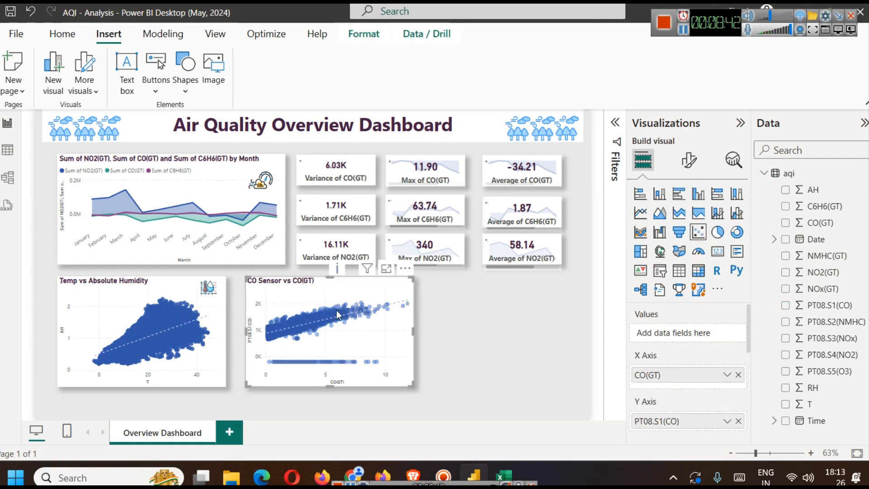
{"action": "left_click", "coordinate": [352, 335]}
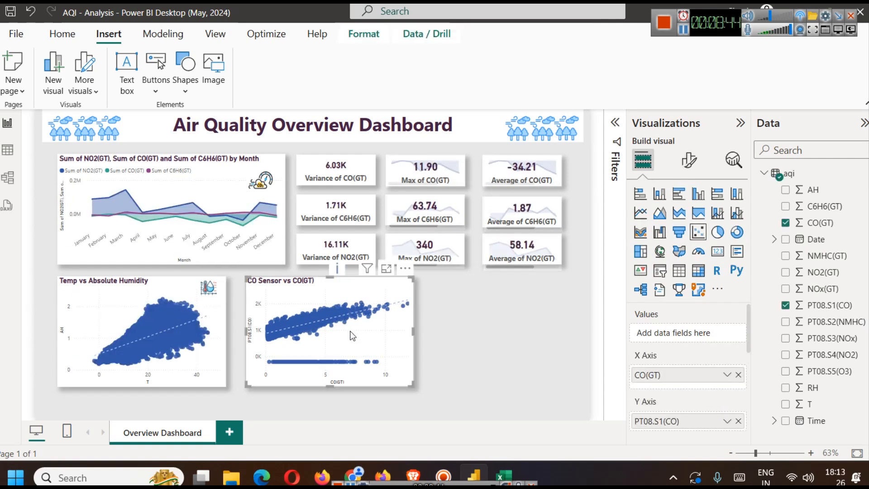
{"action": "left_click", "coordinate": [692, 164]}
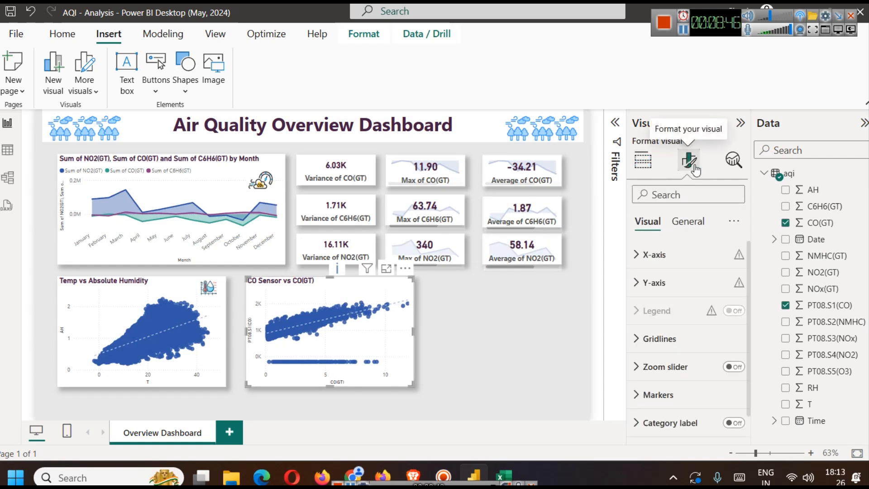
{"action": "scroll", "coordinate": [688, 281], "scroll_direction": "down", "scroll_amount": 1}
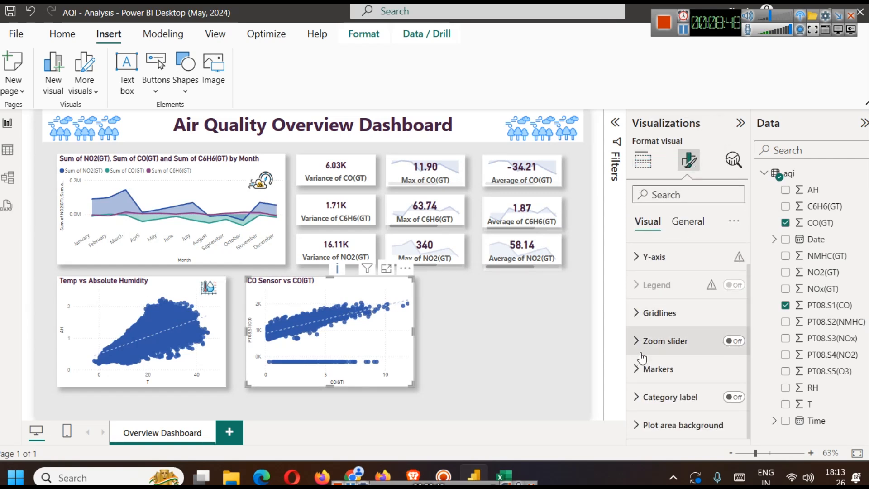
{"action": "left_click", "coordinate": [727, 375]}
{"action": "scroll", "coordinate": [719, 366], "scroll_direction": "down", "scroll_amount": 3}
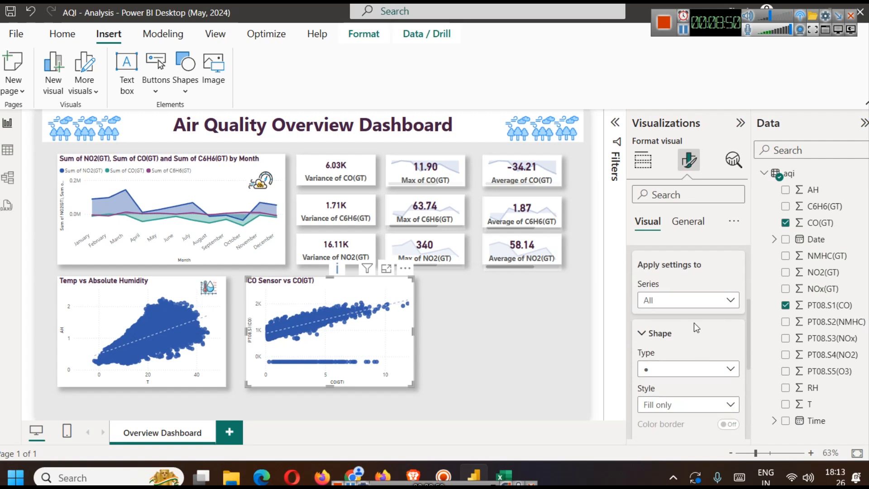
{"action": "left_click", "coordinate": [671, 369]}
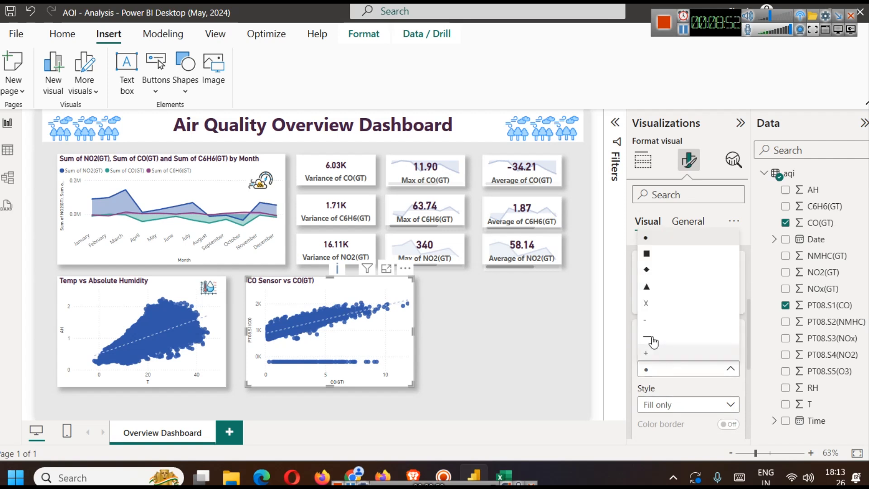
{"action": "left_click", "coordinate": [658, 289]}
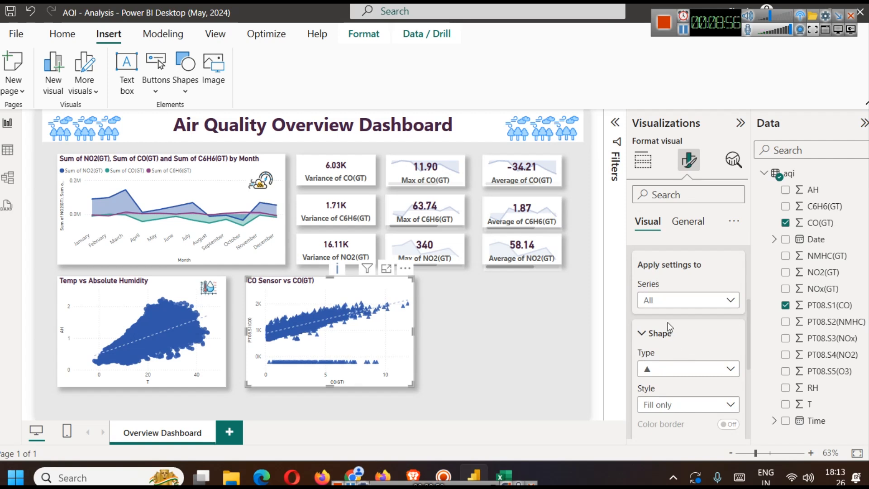
{"action": "left_click", "coordinate": [677, 300]}
- Set the default marker color of the CO Sensor vs CO(GT) chart to dark purple
{"action": "scroll", "coordinate": [687, 357], "scroll_direction": "down", "scroll_amount": 6}
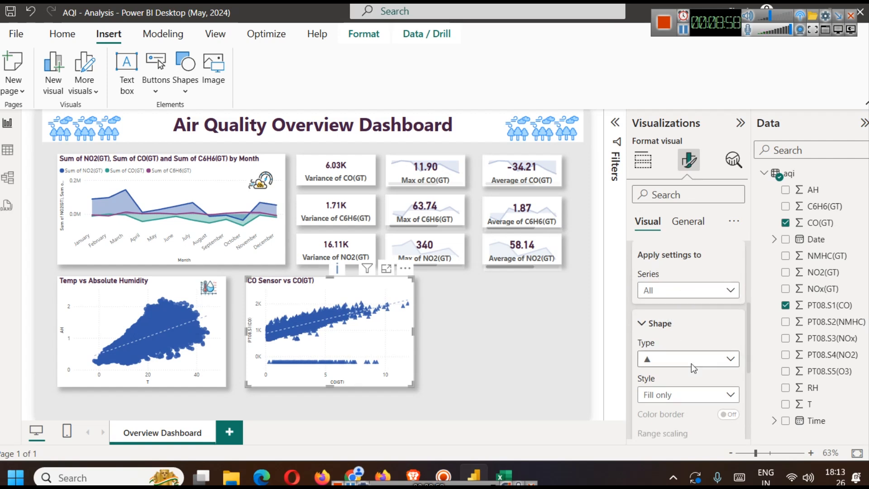
{"action": "left_click", "coordinate": [678, 352]}
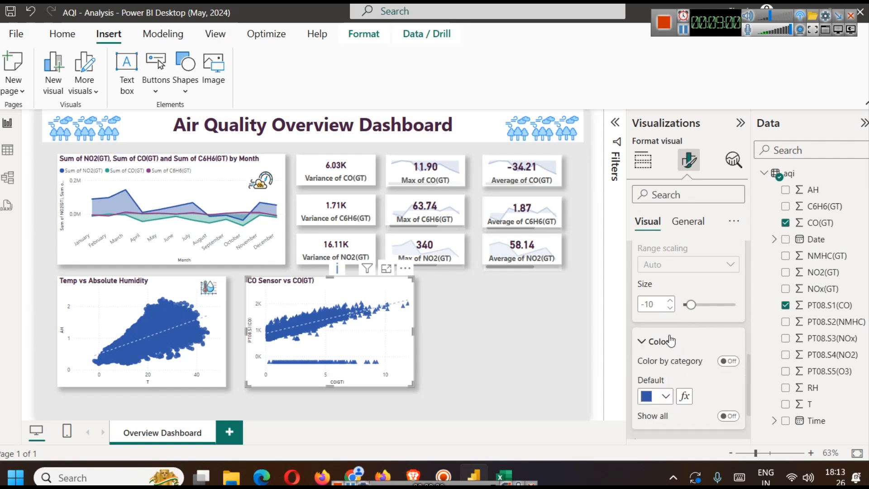
{"action": "left_click", "coordinate": [668, 394]}
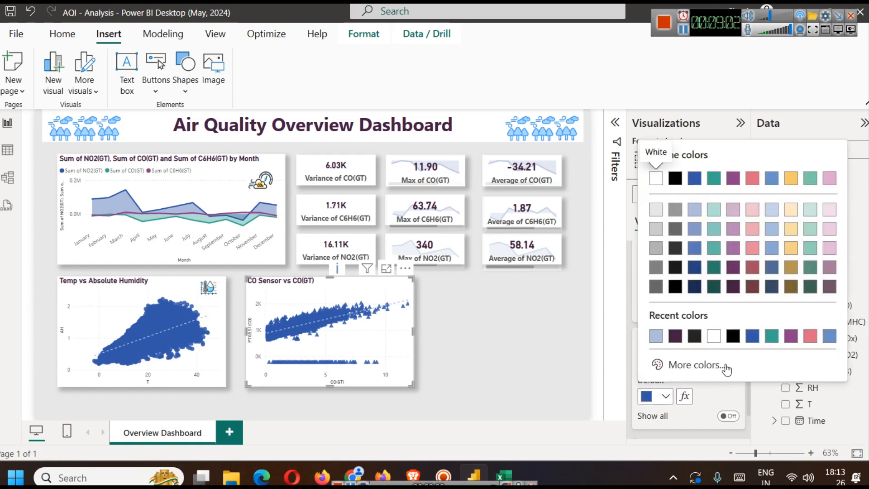
{"action": "left_click", "coordinate": [733, 270]}
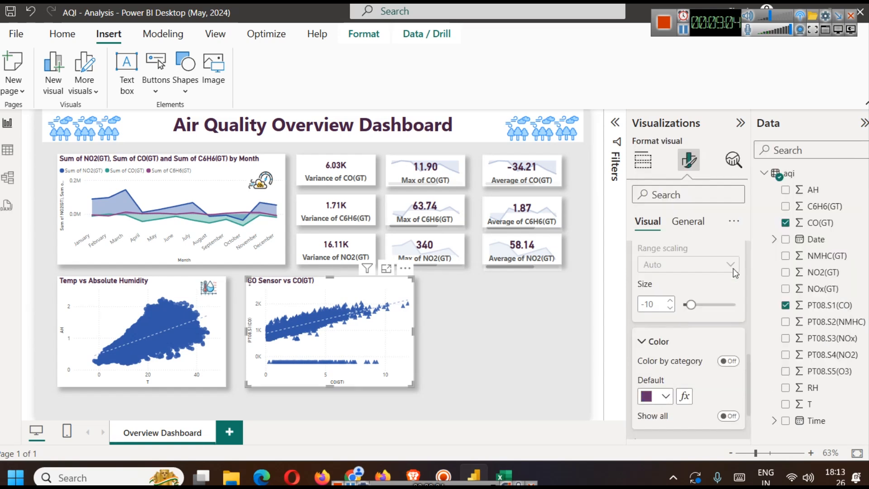
{"action": "left_click", "coordinate": [441, 346]}
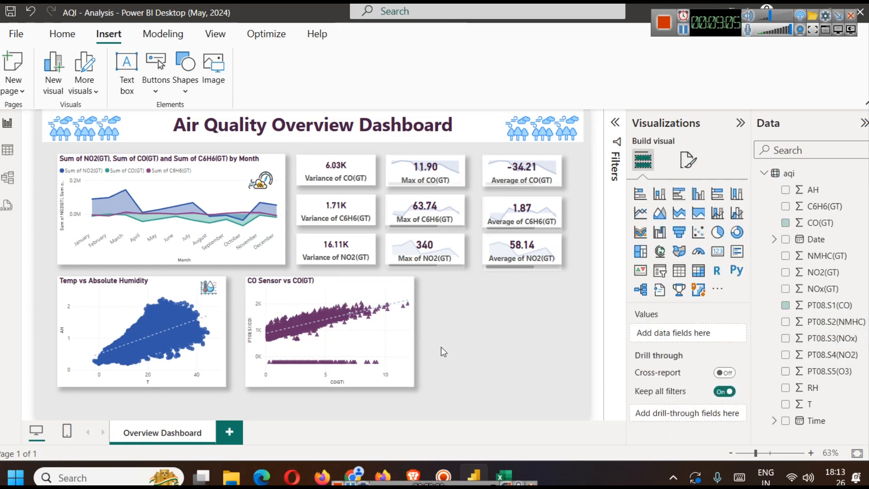
- Duplicate the CO Sensor vs CO(GT) chart beside the original and space both charts evenly in the lower row
{"action": "left_click", "coordinate": [384, 338]}
{"action": "left_click_drag", "start_coordinate": [384, 338], "coordinate": [509, 339]}
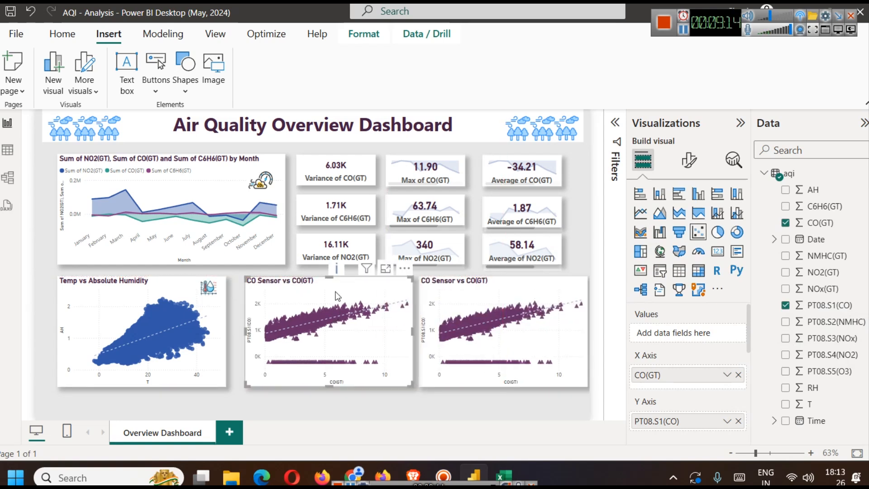
{"action": "left_click_drag", "start_coordinate": [337, 296], "coordinate": [332, 297]}
{"action": "left_click_drag", "start_coordinate": [469, 293], "coordinate": [466, 293]}
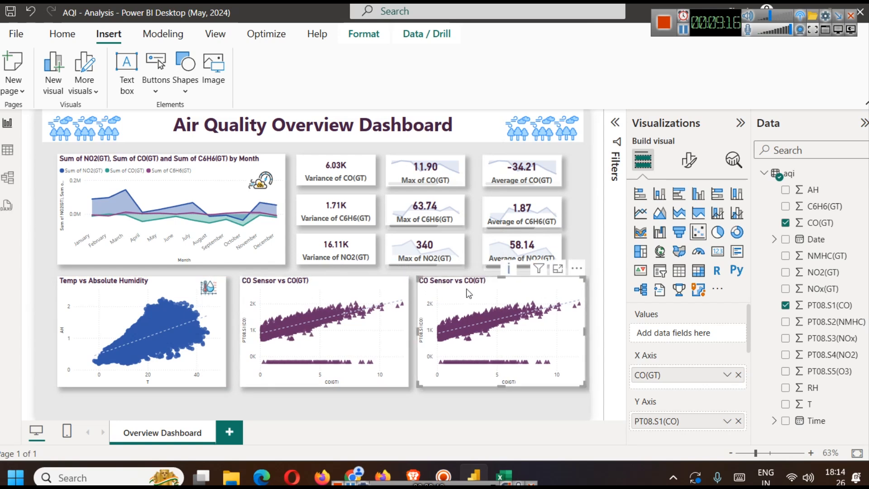
{"action": "left_click", "coordinate": [503, 410]}
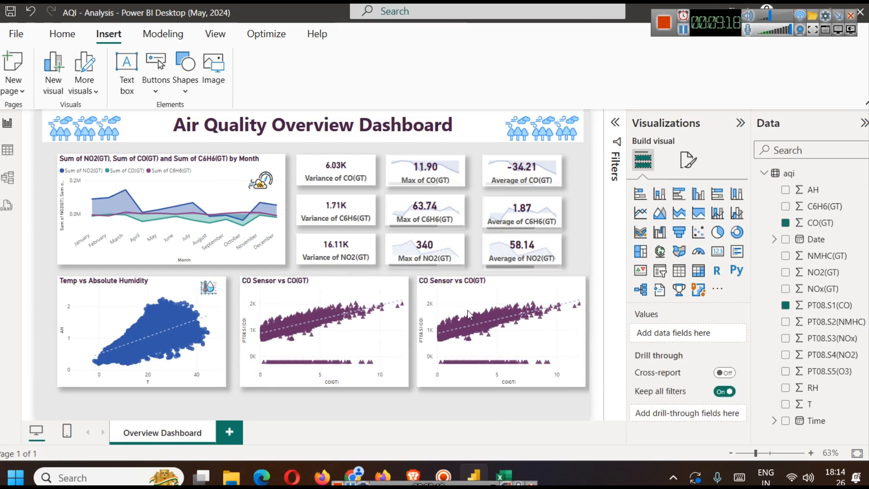
- Replace the duplicated scatter chart's fields with NO2(GT) on the X axis and PT08.S4(NO2) on the Y axis
{"action": "left_click", "coordinate": [461, 298]}
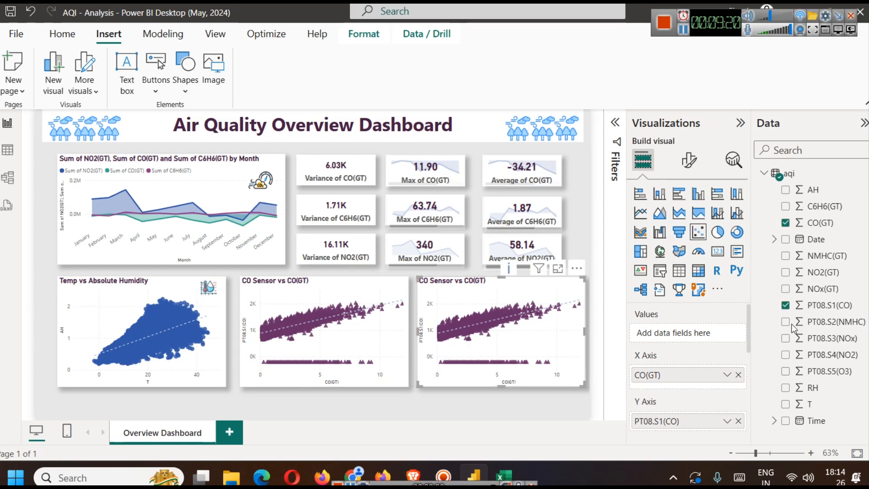
{"action": "left_click", "coordinate": [739, 375]}
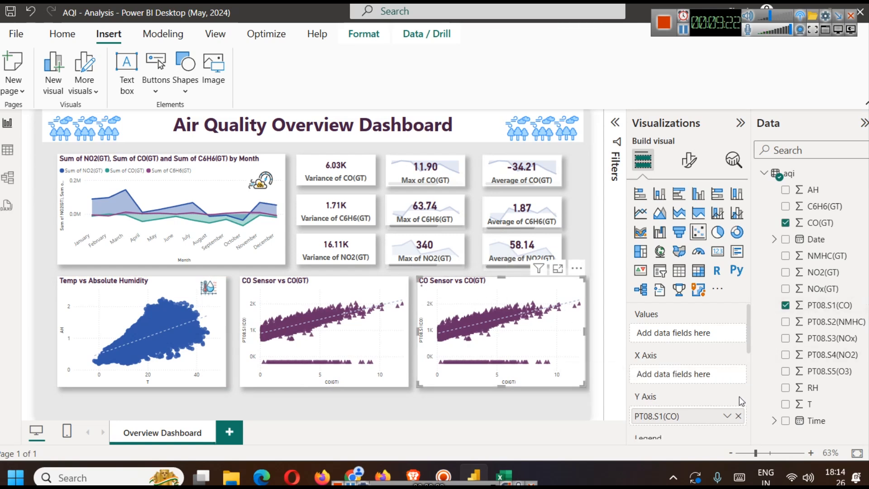
{"action": "left_click", "coordinate": [738, 416]}
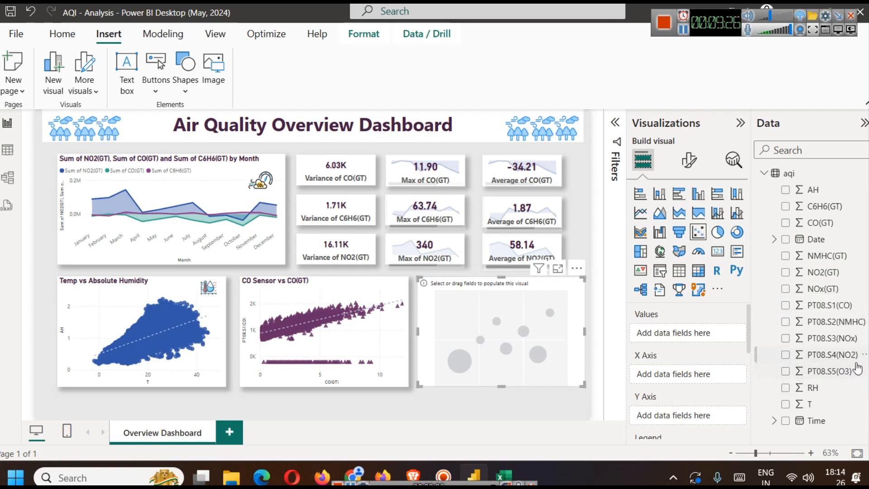
{"action": "left_click_drag", "start_coordinate": [827, 362], "coordinate": [680, 415]}
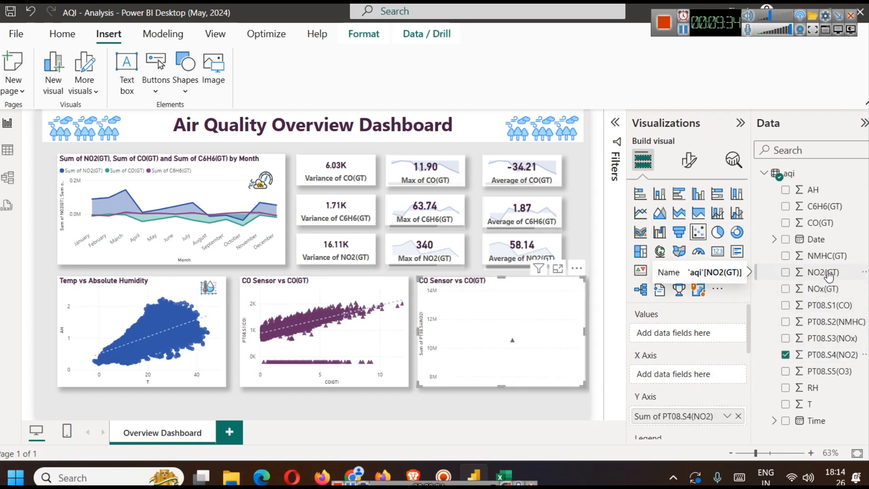
{"action": "left_click_drag", "start_coordinate": [828, 275], "coordinate": [667, 374]}
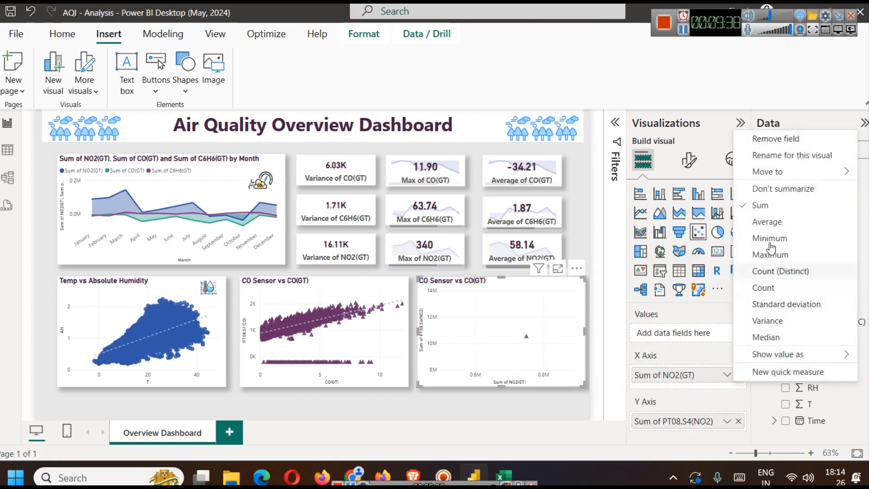
- Set both the NO2(GT) and PT08.S4(NO2) axis fields to Don't summarize
{"action": "left_click", "coordinate": [778, 189]}
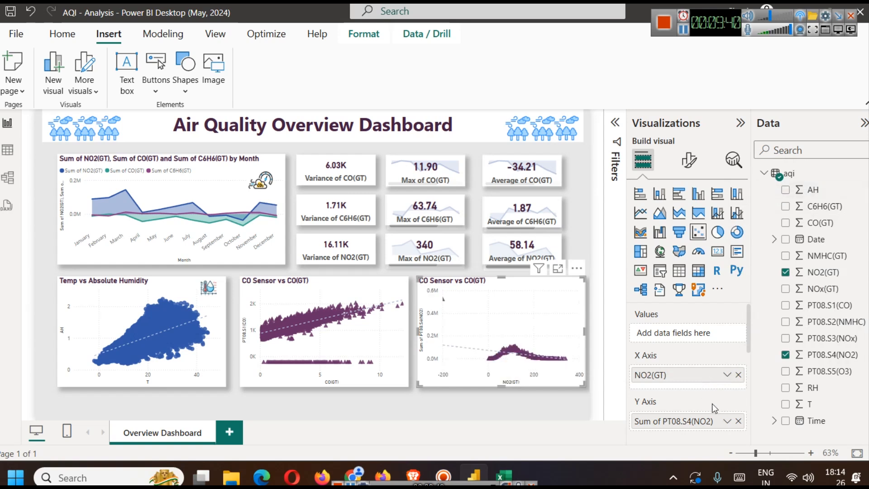
{"action": "left_click", "coordinate": [727, 421]}
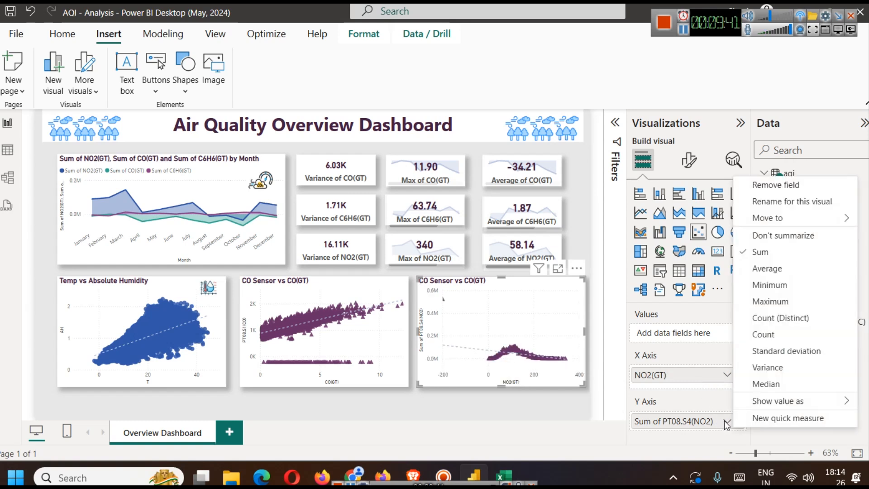
{"action": "left_click", "coordinate": [779, 237]}
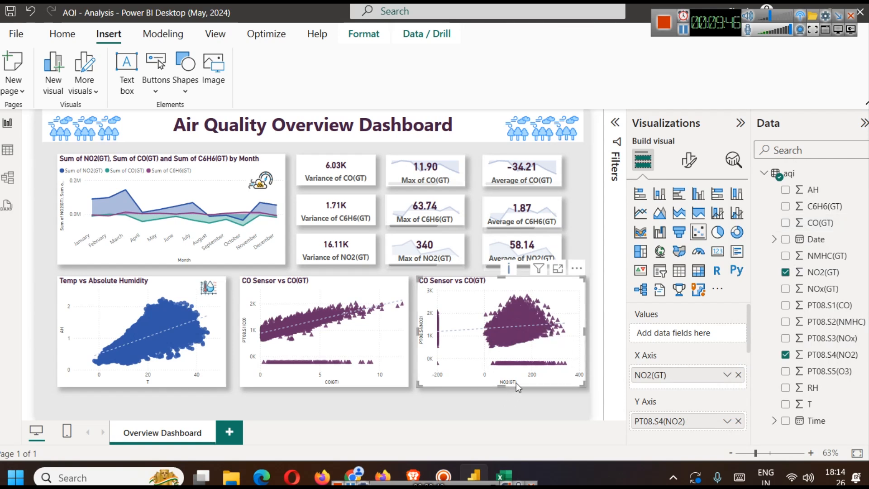
- Change the title of the duplicated scatter chart to "NO2 Sensor vs NO2(GT)"
{"action": "left_click", "coordinate": [688, 160]}
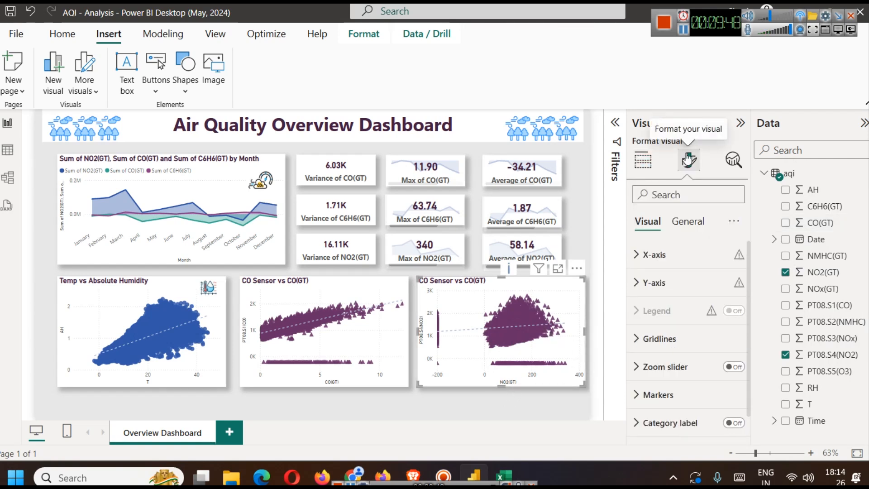
{"action": "left_click", "coordinate": [687, 221]}
{"action": "left_click", "coordinate": [687, 284]}
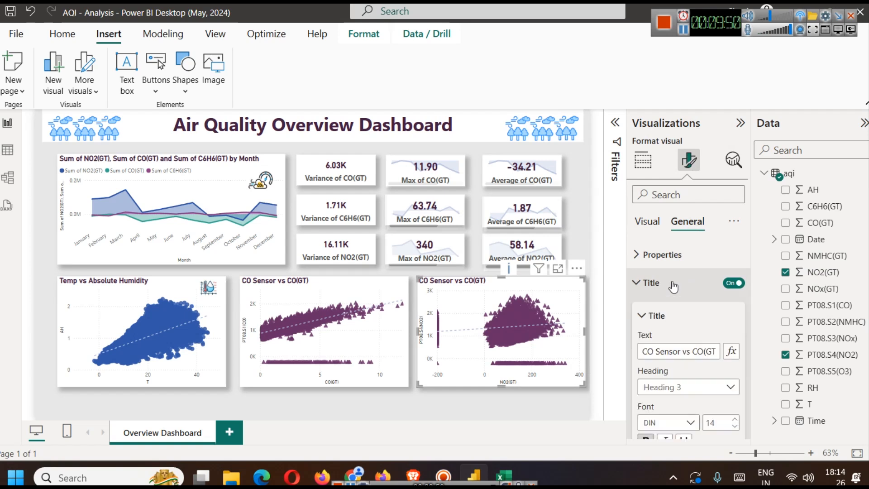
{"action": "left_click_drag", "start_coordinate": [654, 351], "coordinate": [639, 352]}
{"action": "type", "text": "N)2"}
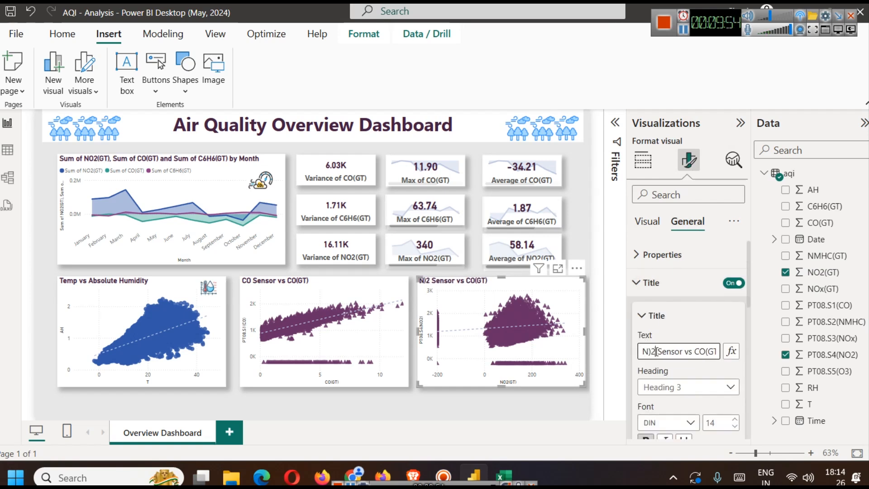
{"action": "key", "text": "Left"}
{"action": "key", "text": "BackSpace"}
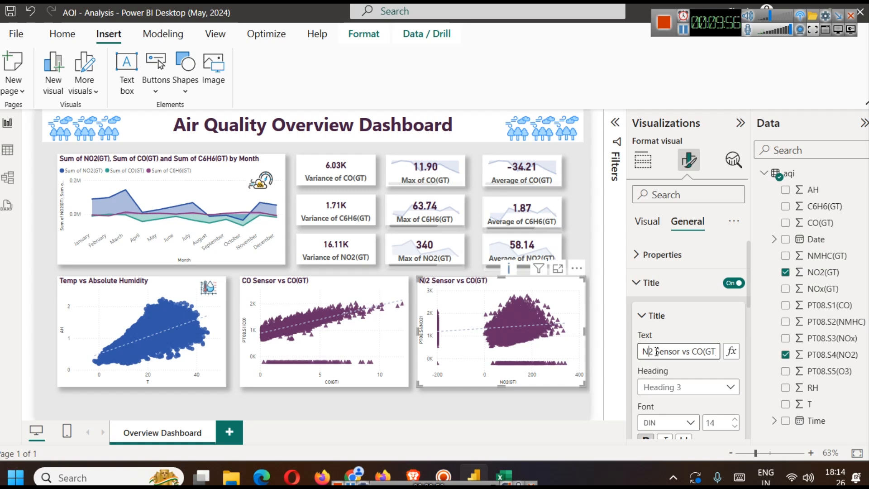
{"action": "type", "text": "O"}
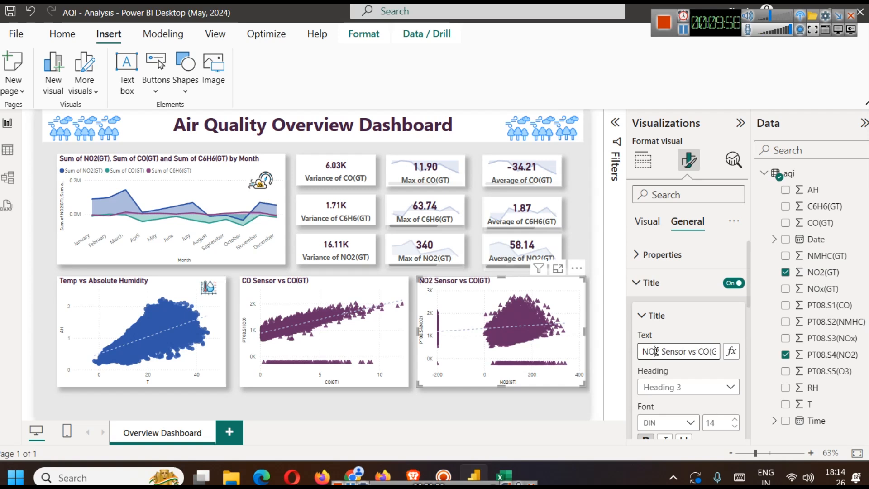
{"action": "key", "text": "Right"}
{"action": "key", "text": "Right"}
{"action": "key", "text": "shift+Right"}
{"action": "key", "text": "shift+Right"}
{"action": "type", "text": "NO2"}
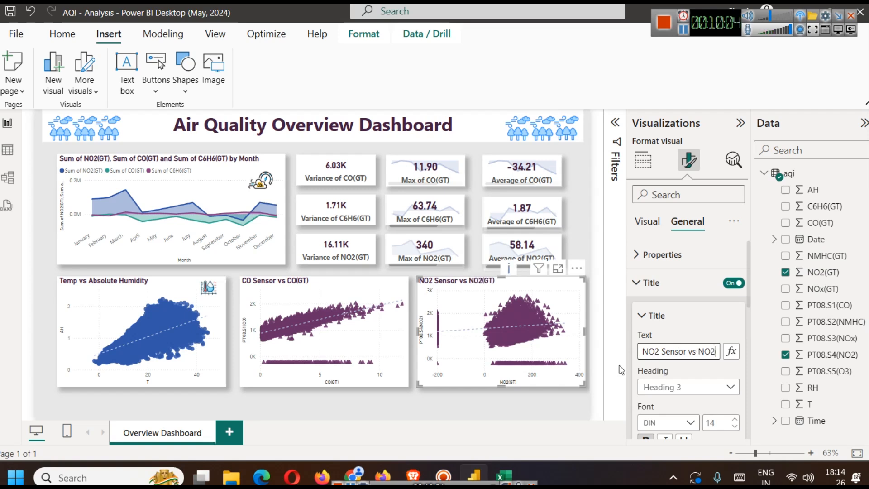
{"action": "left_click", "coordinate": [585, 254]}
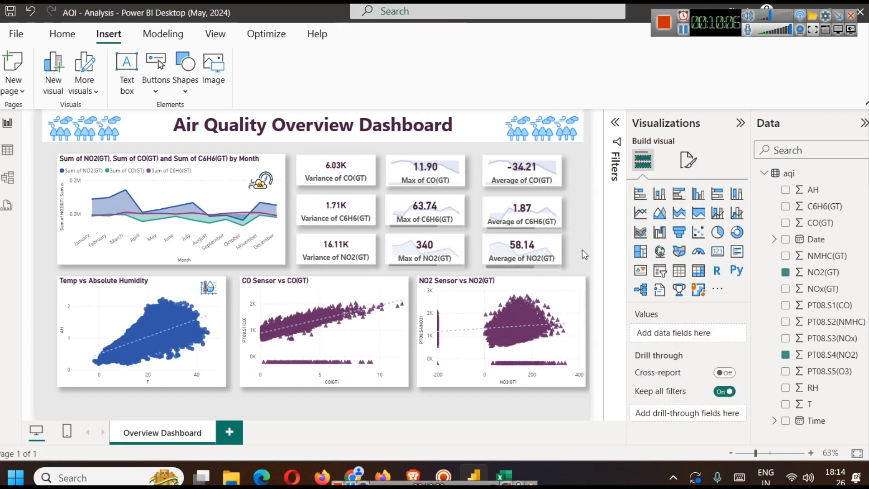
- Remove the leftover CO(GT) filter from the NO2 Sensor vs NO2(GT) chart
{"action": "left_click", "coordinate": [555, 297]}
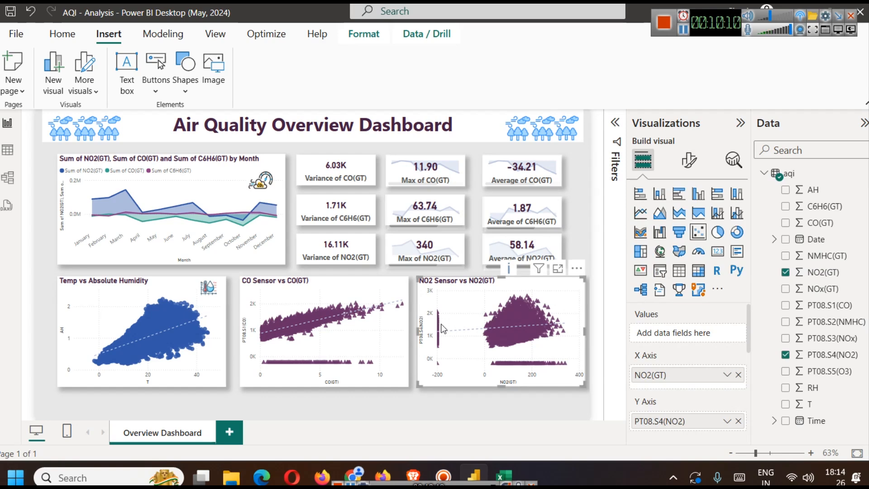
{"action": "left_click", "coordinate": [615, 123]}
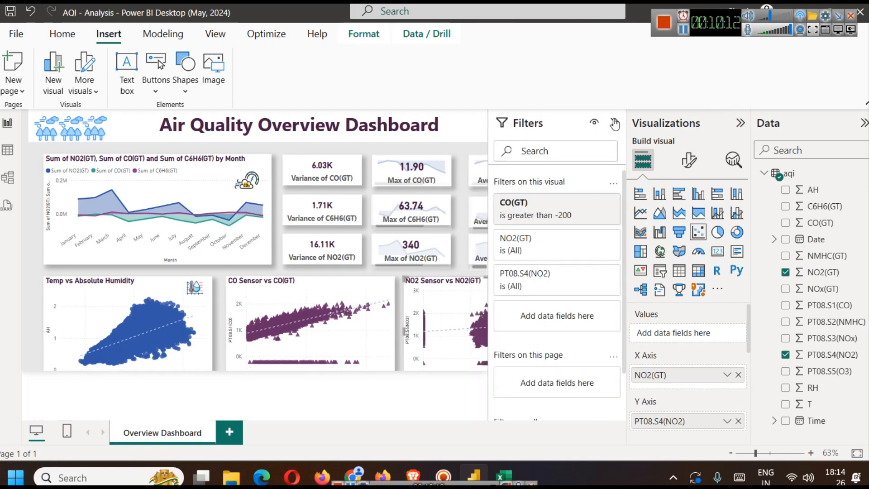
{"action": "left_click", "coordinate": [595, 203]}
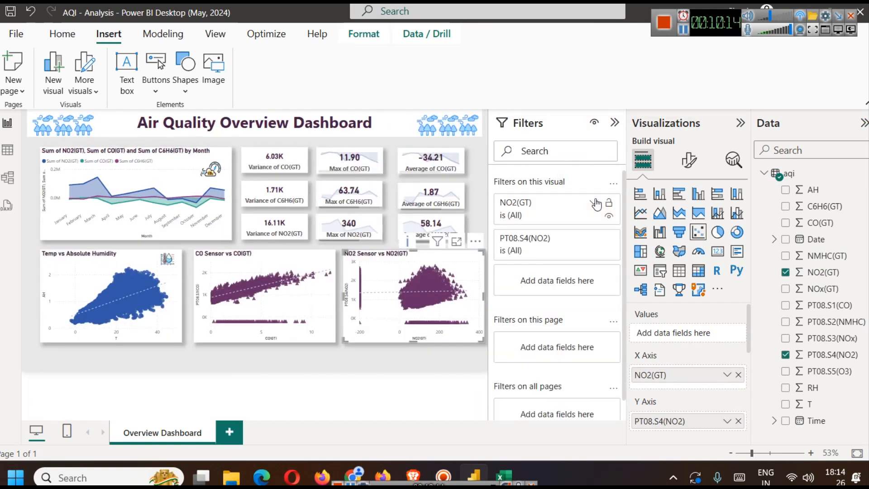
- Filter the NO2 Sensor vs NO2(GT) chart to show only NO2(GT) values greater than -200
{"action": "left_click", "coordinate": [593, 204]}
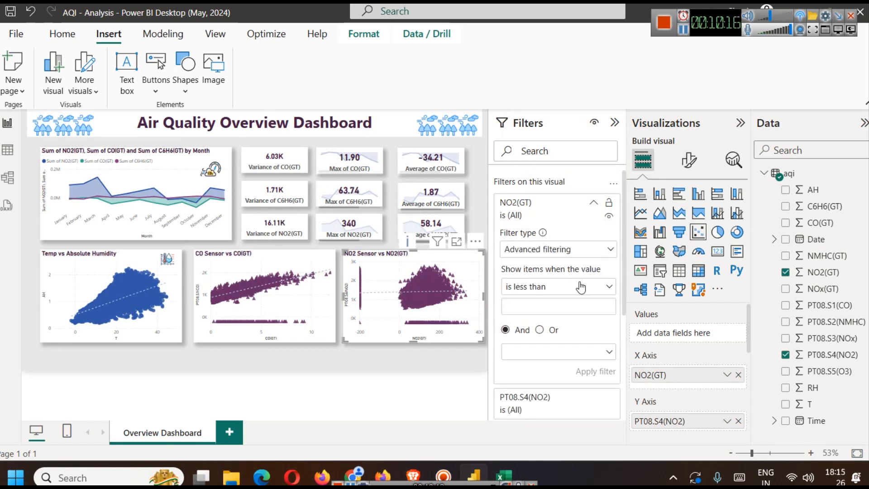
{"action": "left_click", "coordinate": [581, 286]}
{"action": "left_click", "coordinate": [555, 339]}
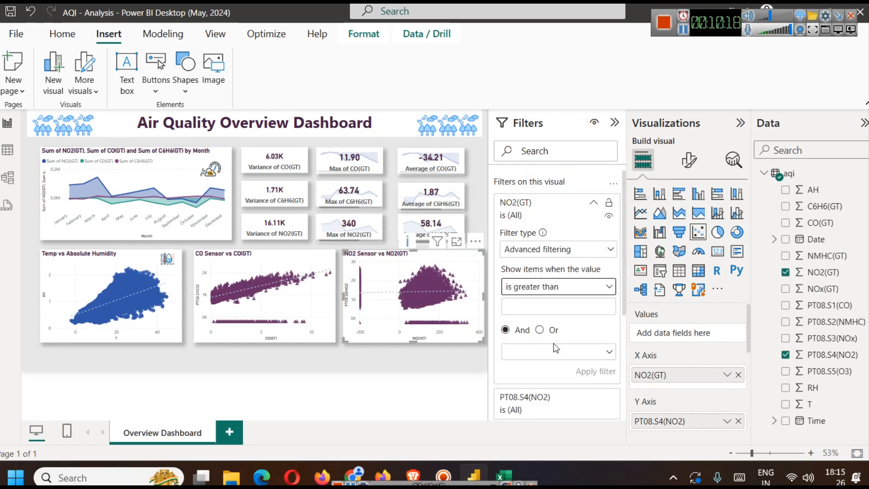
{"action": "left_click", "coordinate": [553, 311]}
{"action": "type", "text": "-200"}
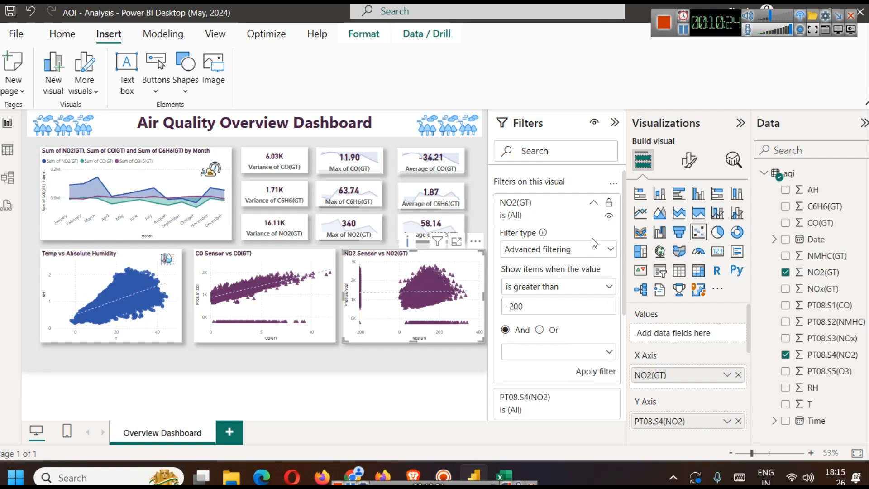
{"action": "left_click", "coordinate": [583, 371]}
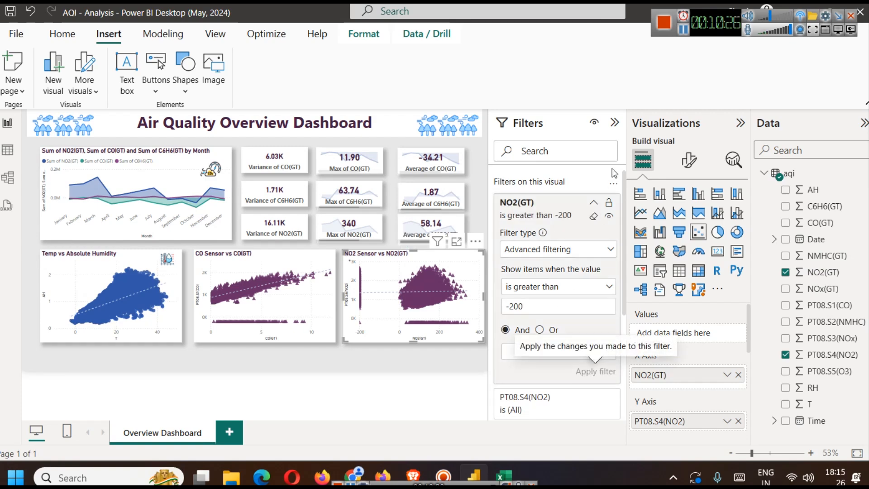
{"action": "left_click", "coordinate": [615, 124]}
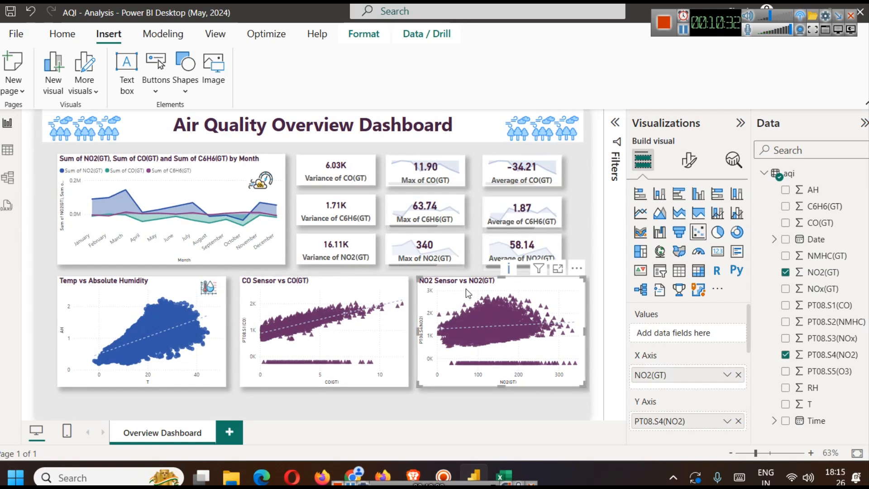
- Set the marker shape of the NO2 Sensor vs NO2(GT) chart to squares for all series
{"action": "left_click", "coordinate": [687, 164]}
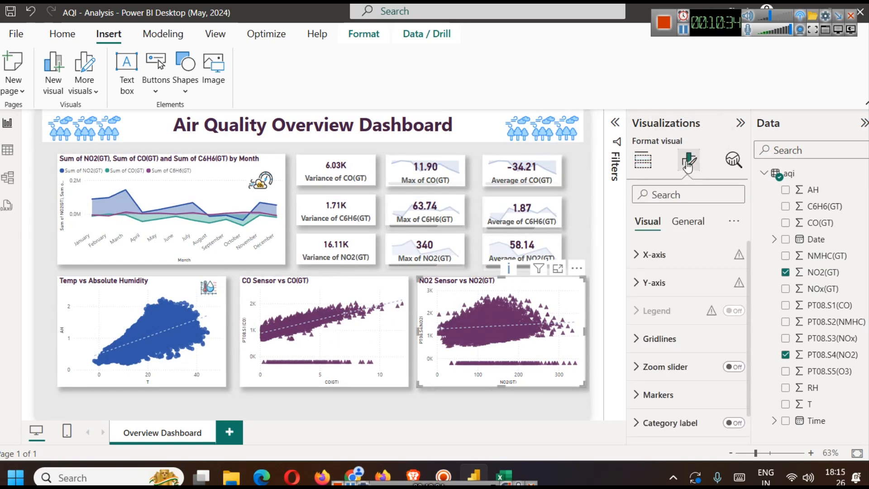
{"action": "scroll", "coordinate": [663, 357], "scroll_direction": "down", "scroll_amount": 1}
{"action": "left_click", "coordinate": [664, 368]}
{"action": "scroll", "coordinate": [670, 364], "scroll_direction": "down", "scroll_amount": 3}
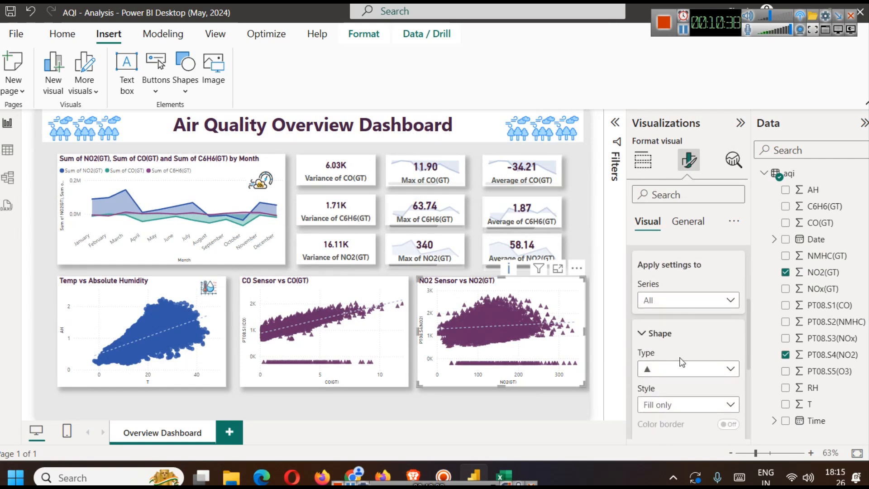
{"action": "scroll", "coordinate": [676, 357], "scroll_direction": "down", "scroll_amount": 2}
{"action": "left_click", "coordinate": [664, 301]}
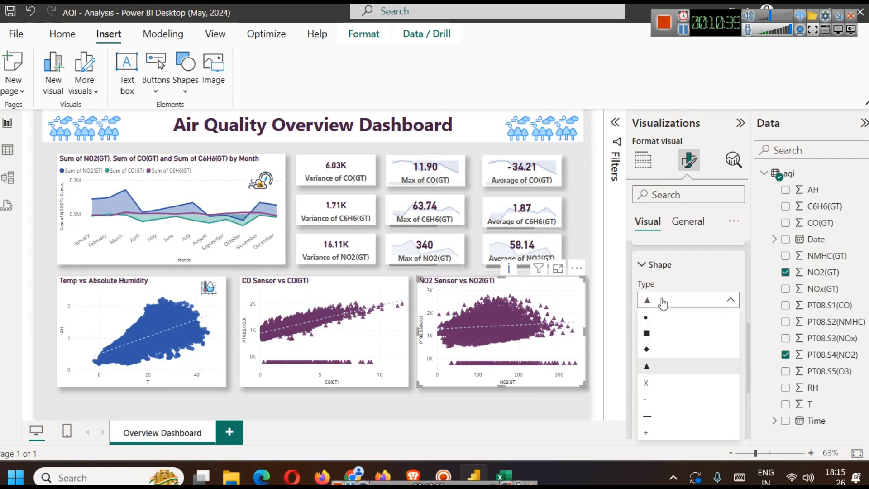
{"action": "left_click", "coordinate": [659, 333]}
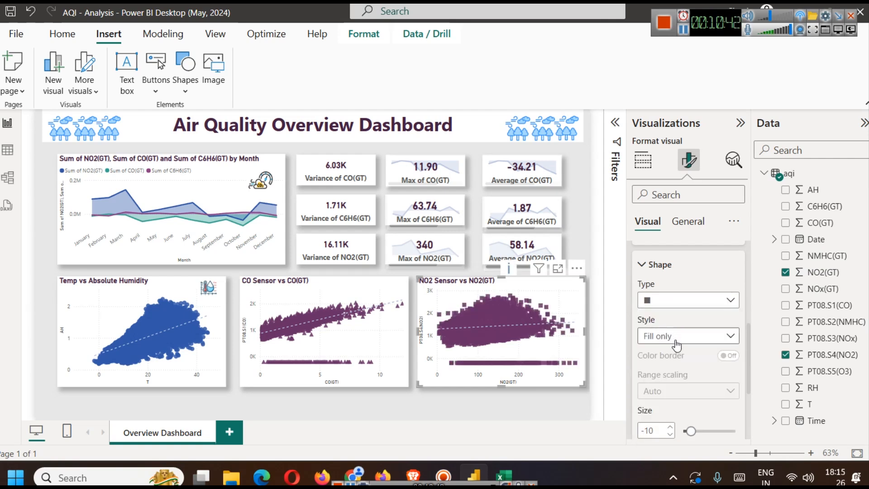
- Set the default marker color of the NO2 Sensor vs NO2(GT) chart to a muted mauve pink
{"action": "scroll", "coordinate": [676, 345], "scroll_direction": "down", "scroll_amount": 4}
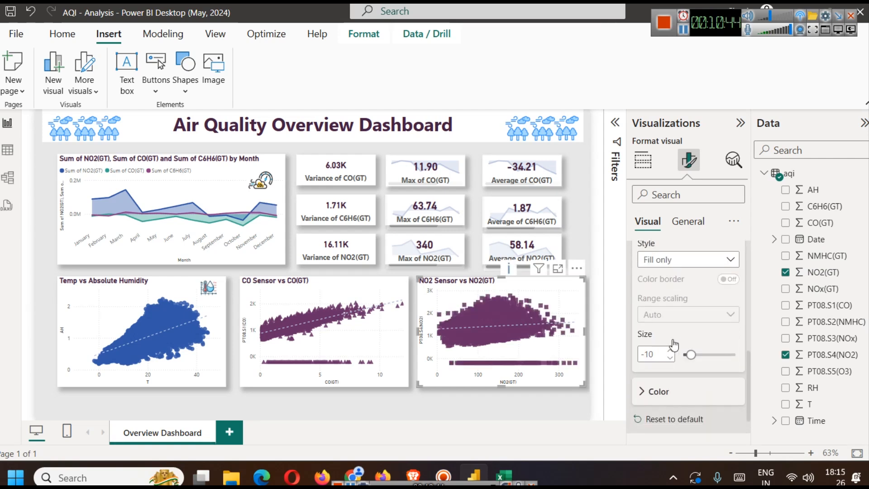
{"action": "left_click", "coordinate": [673, 342]}
{"action": "left_click", "coordinate": [666, 396]}
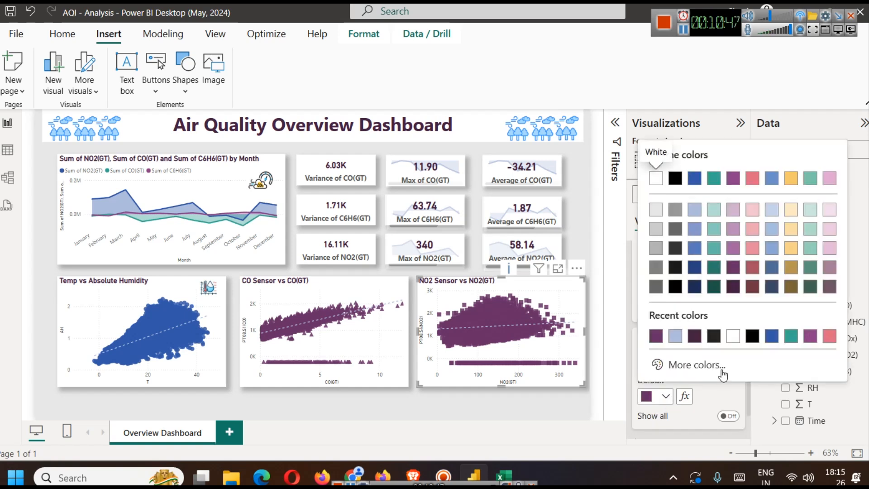
{"action": "left_click", "coordinate": [770, 249]}
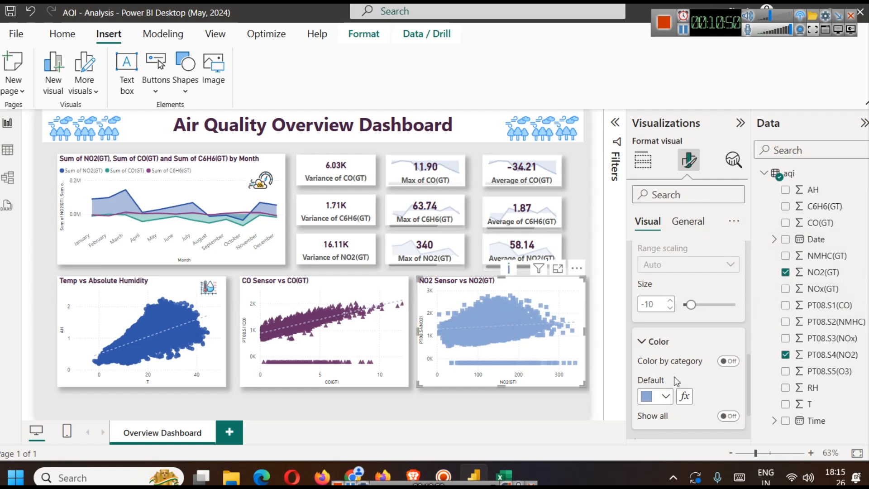
{"action": "left_click", "coordinate": [665, 396]}
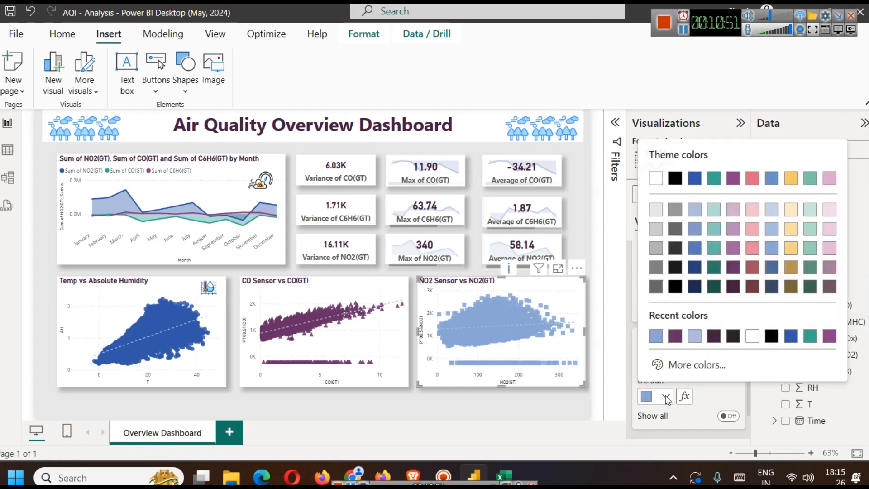
{"action": "left_click", "coordinate": [832, 269]}
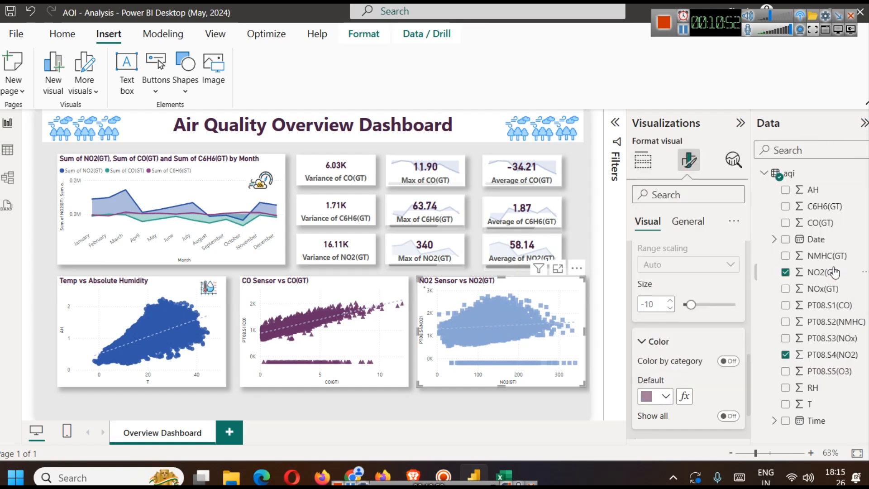
{"action": "left_click", "coordinate": [523, 404]}
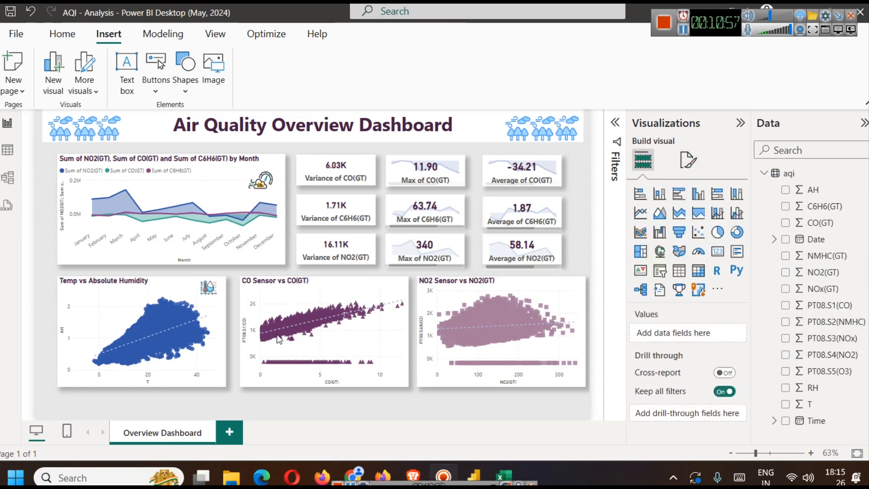
- Delete the small temperature-humidity image from the corner of the Temp vs Absolute Humidity chart
{"action": "left_click", "coordinate": [215, 295]}
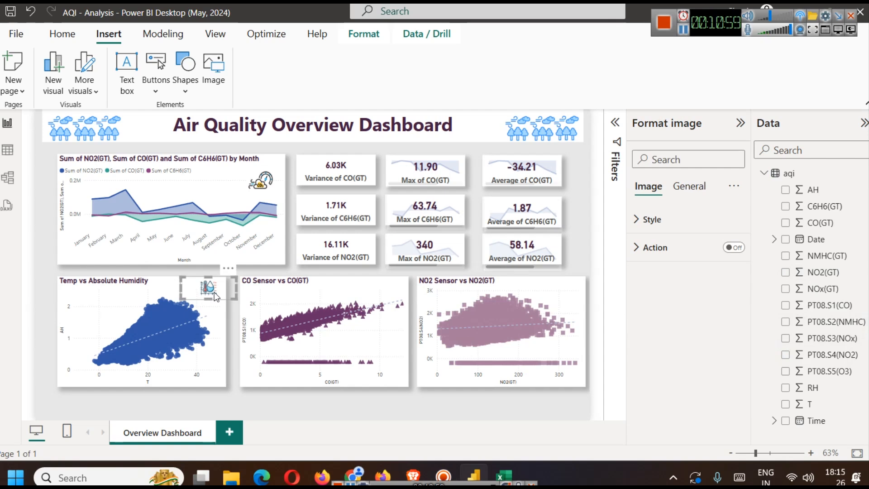
{"action": "key", "text": "Delete"}
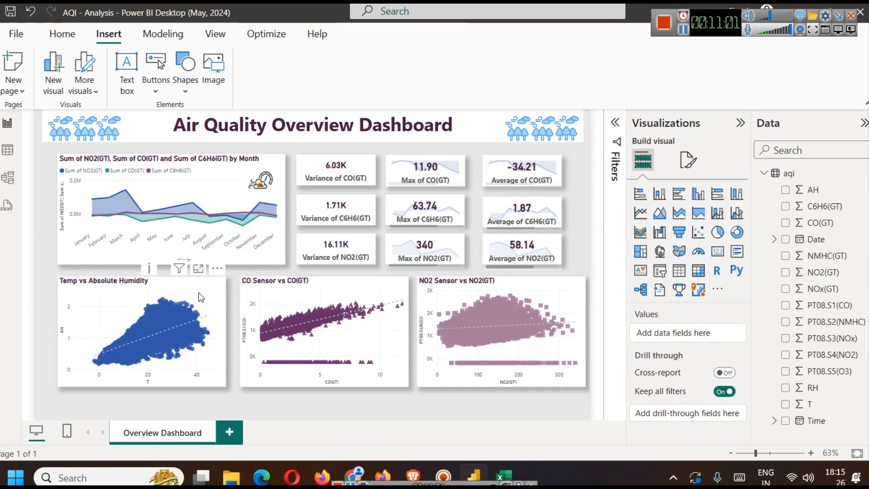
- Remove the T and AH fields from the axes of the Temp vs Absolute Humidity scatter chart
{"action": "left_click", "coordinate": [200, 297]}
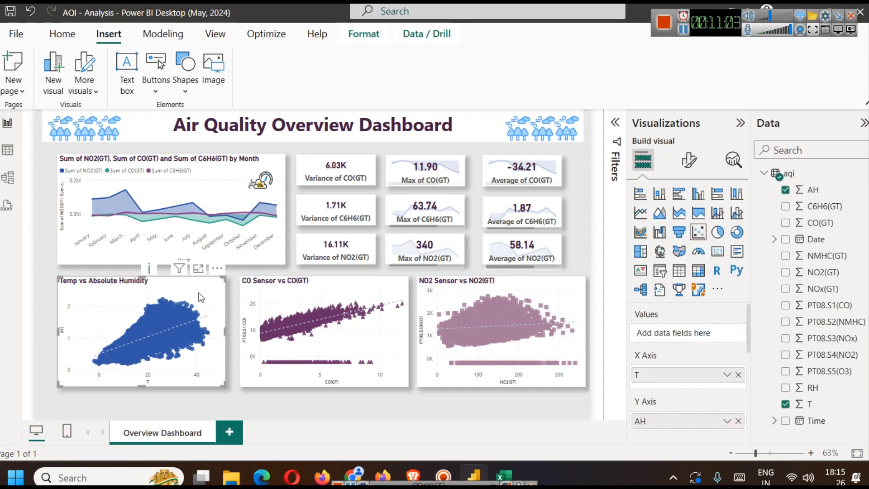
{"action": "left_click", "coordinate": [738, 374]}
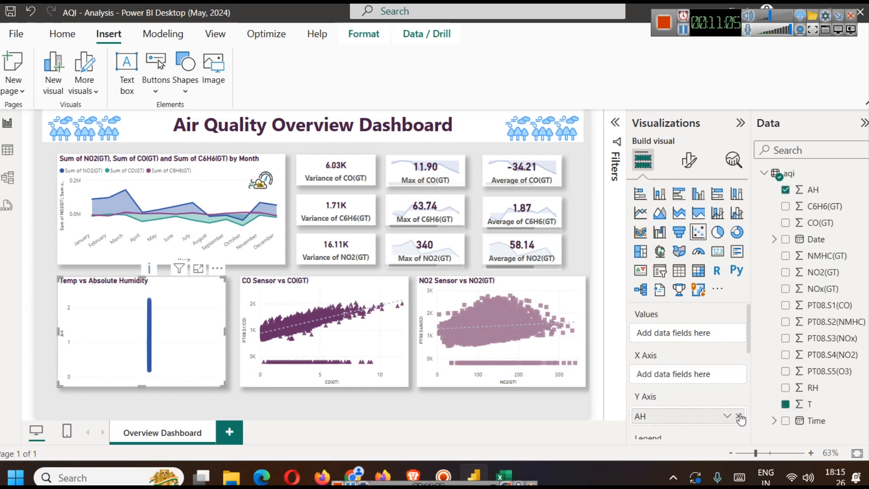
{"action": "left_click", "coordinate": [738, 416]}
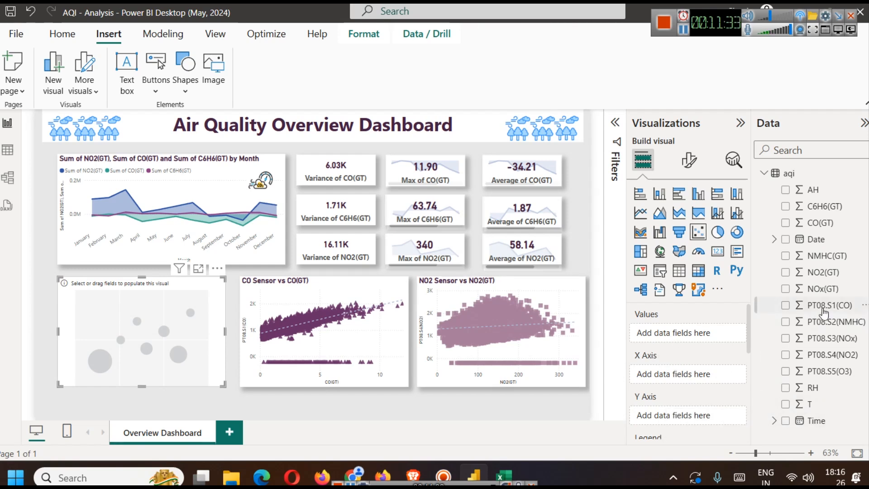
{"action": "left_click_drag", "start_coordinate": [827, 209], "coordinate": [699, 376]}
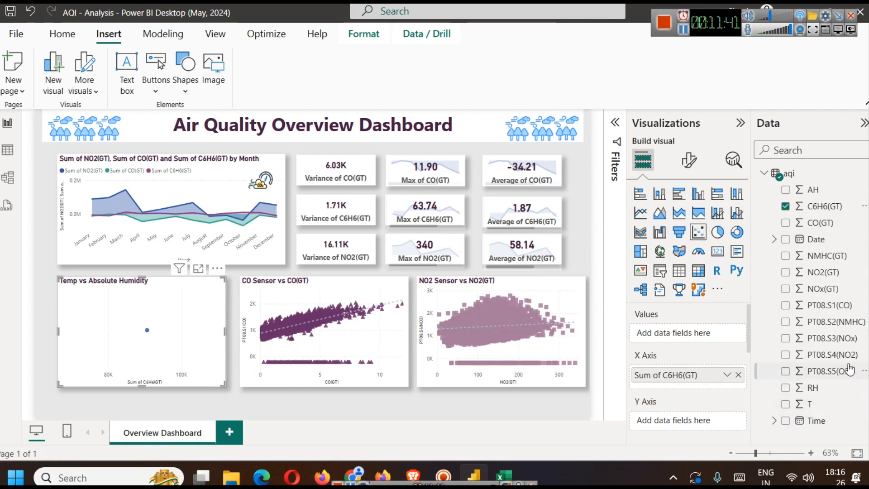
{"action": "left_click", "coordinate": [683, 38]}
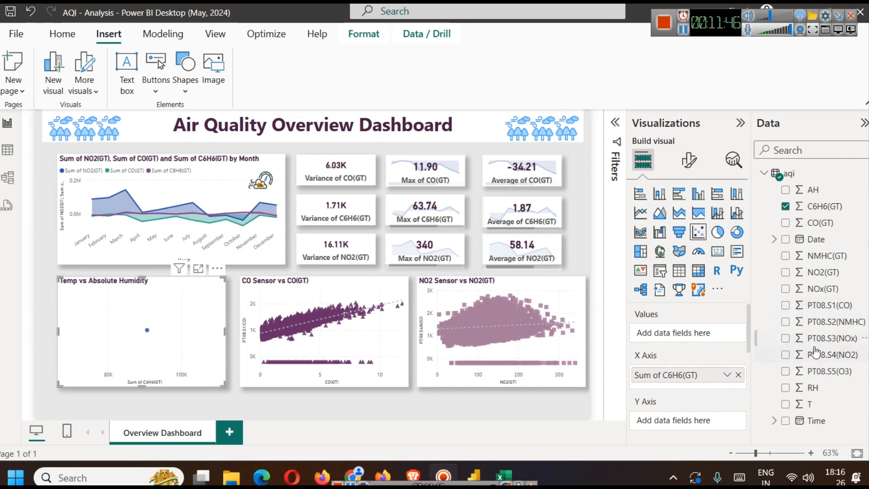
{"action": "left_click", "coordinate": [736, 375]}
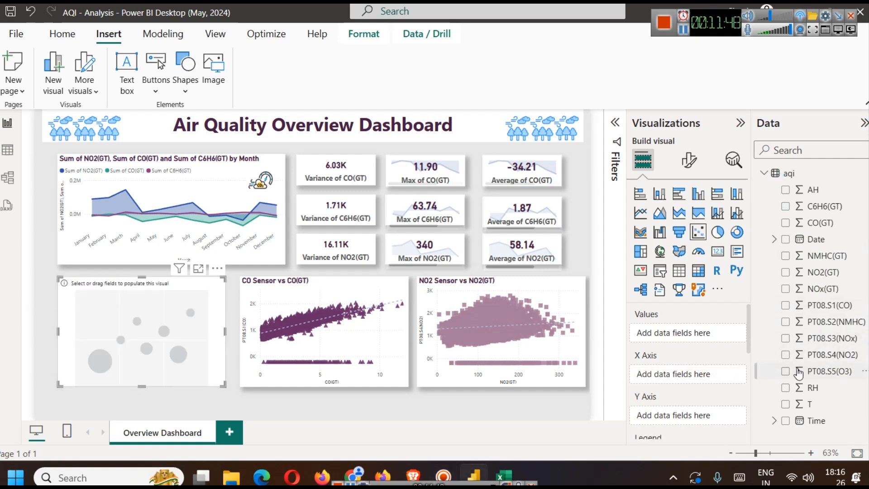
- Plot PT08.S3(NOx) on the Y axis against NOx(GT) on the X axis in the emptied scatter chart, both set to Don't summarize
{"action": "left_click_drag", "start_coordinate": [832, 338], "coordinate": [678, 415]}
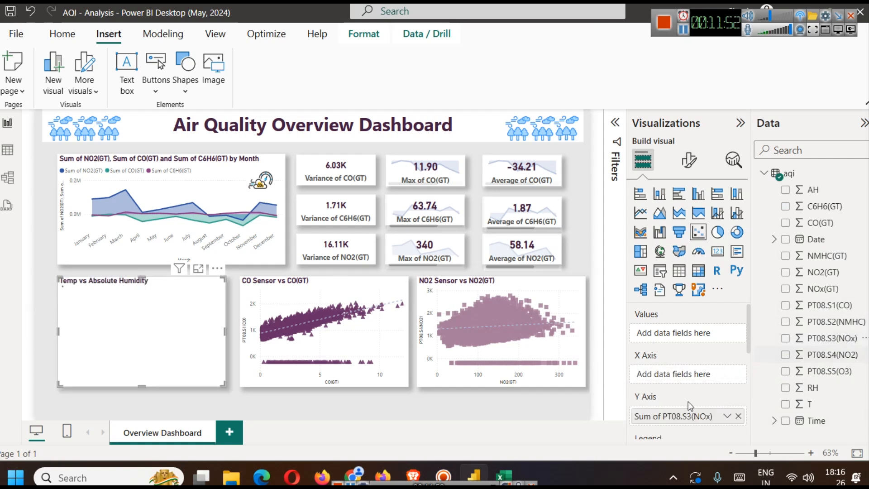
{"action": "left_click_drag", "start_coordinate": [835, 291], "coordinate": [701, 382]}
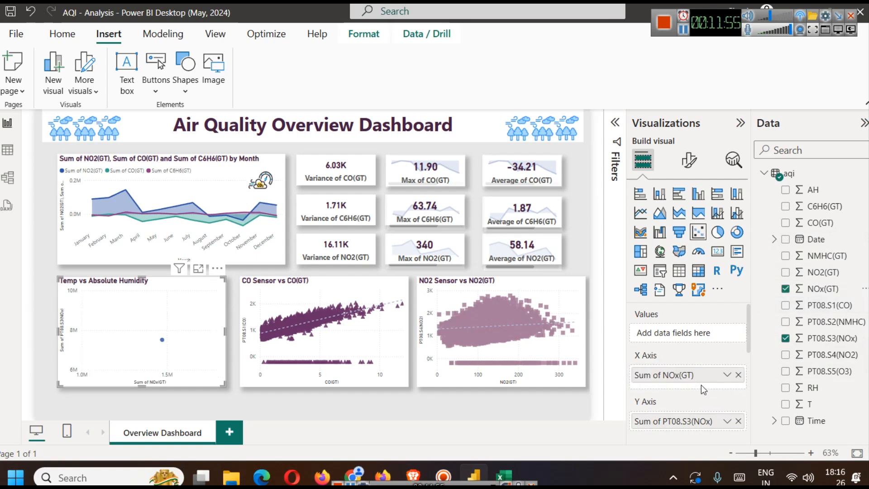
{"action": "left_click", "coordinate": [725, 375]}
{"action": "left_click", "coordinate": [778, 188]}
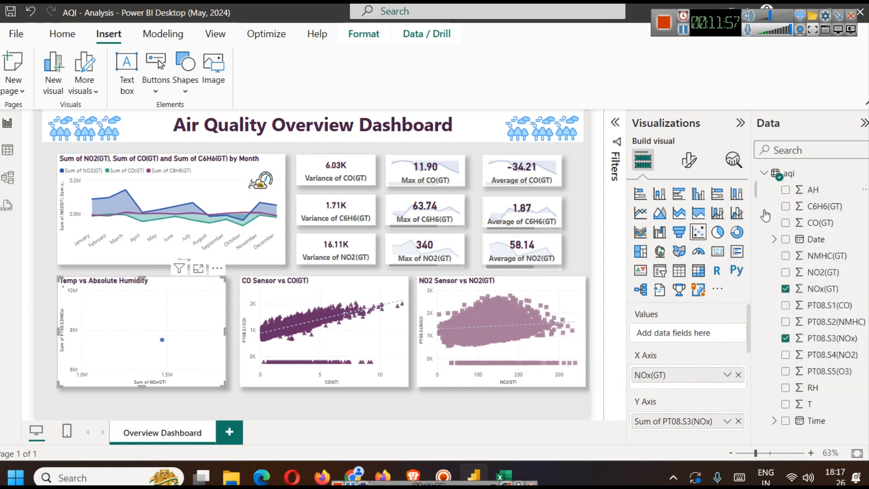
{"action": "left_click", "coordinate": [725, 421]}
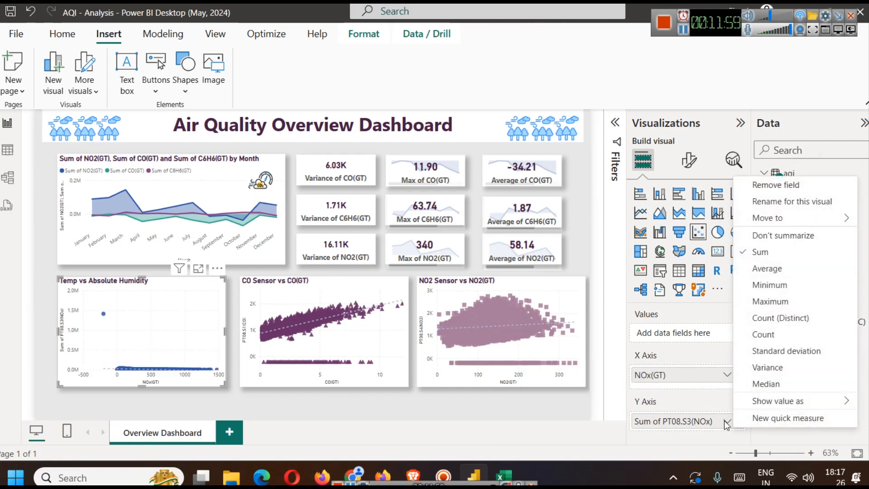
{"action": "left_click", "coordinate": [783, 235]}
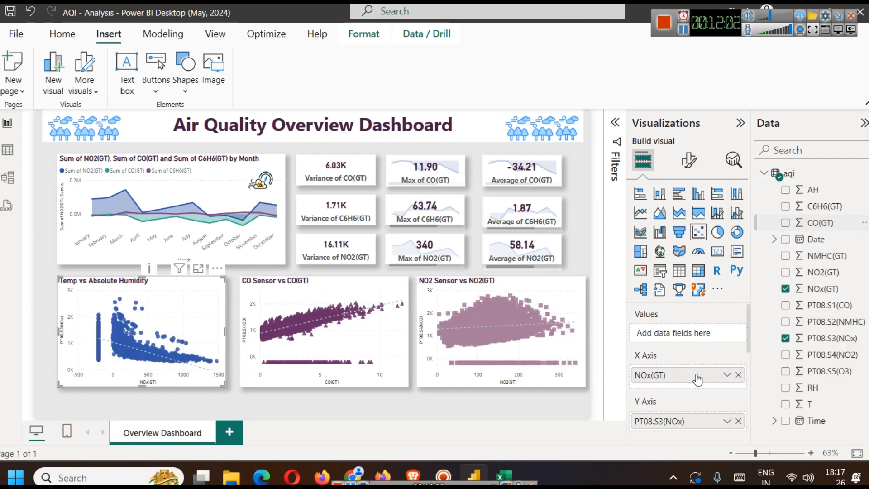
- Change the title of the Temp vs Absolute Humidity scatter chart to "NOx GT Vs Sensor Value"
{"action": "scroll", "coordinate": [710, 394], "scroll_direction": "down", "scroll_amount": 3}
{"action": "scroll", "coordinate": [692, 382], "scroll_direction": "up", "scroll_amount": 3}
{"action": "left_click", "coordinate": [688, 159]}
{"action": "left_click", "coordinate": [688, 221]}
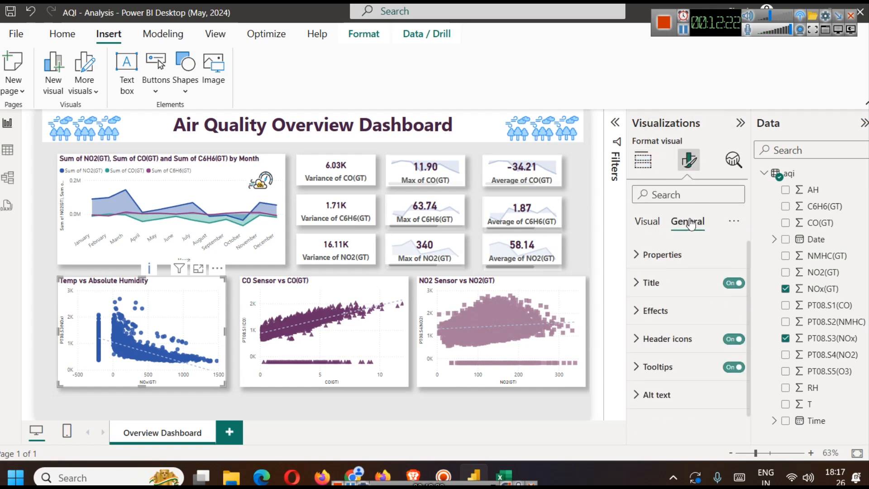
{"action": "left_click", "coordinate": [665, 282]}
{"action": "triple_click", "coordinate": [672, 351]}
{"action": "type", "text": "N"}
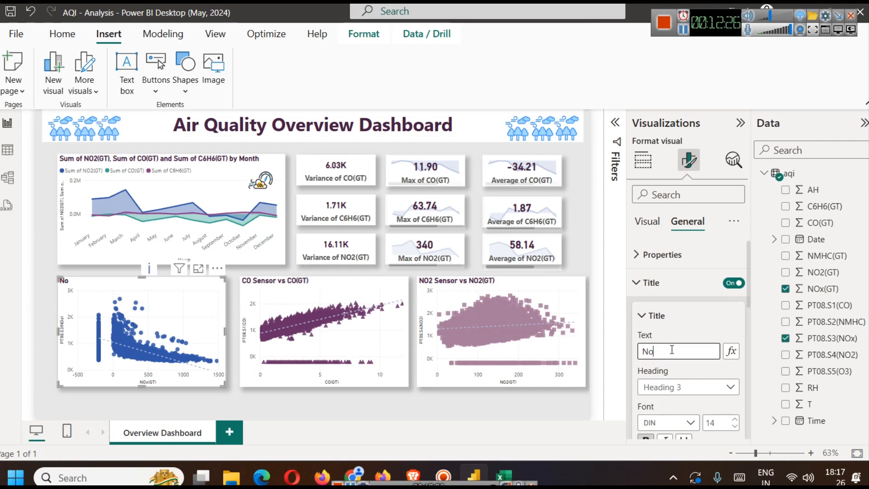
{"action": "type", "text": "Ox"}
{"action": "type", "text": " F"}
{"action": "type", "text": "T"}
{"action": "type", "text": " Vs Se"}
{"action": "type", "text": "nsor B"}
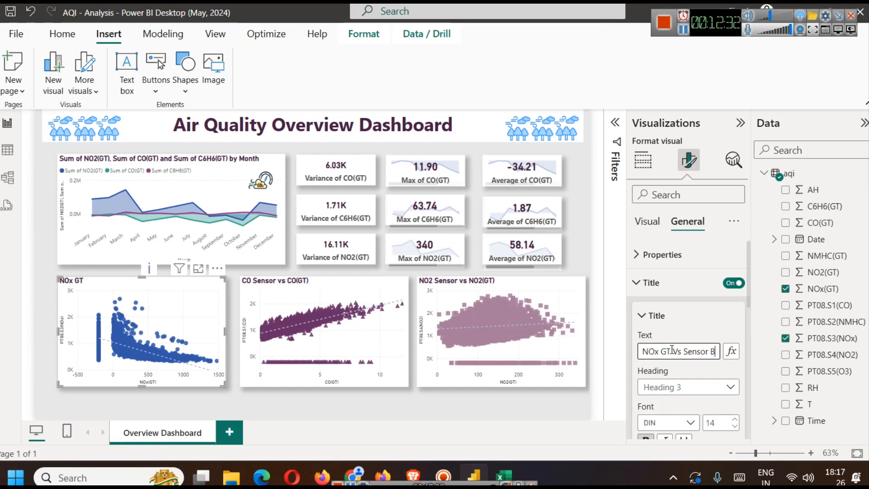
{"action": "key", "text": "BackSpace"}
{"action": "type", "text": "Value"}
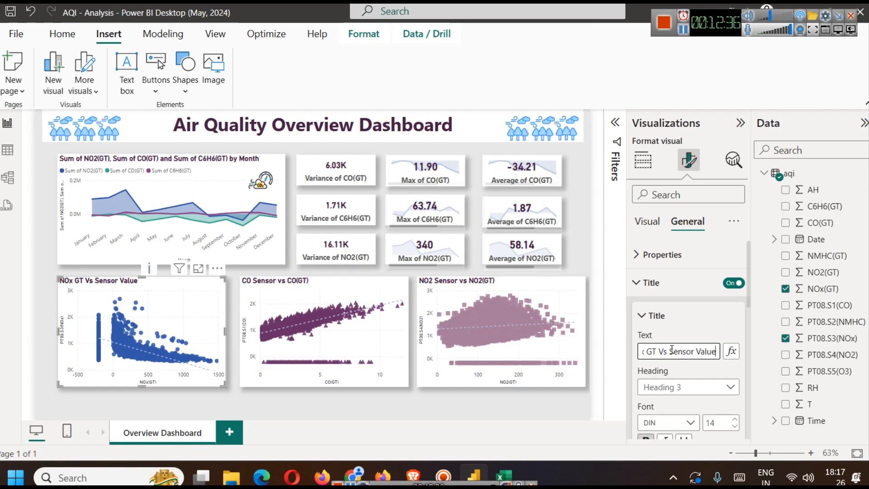
{"action": "left_click", "coordinate": [556, 408]}
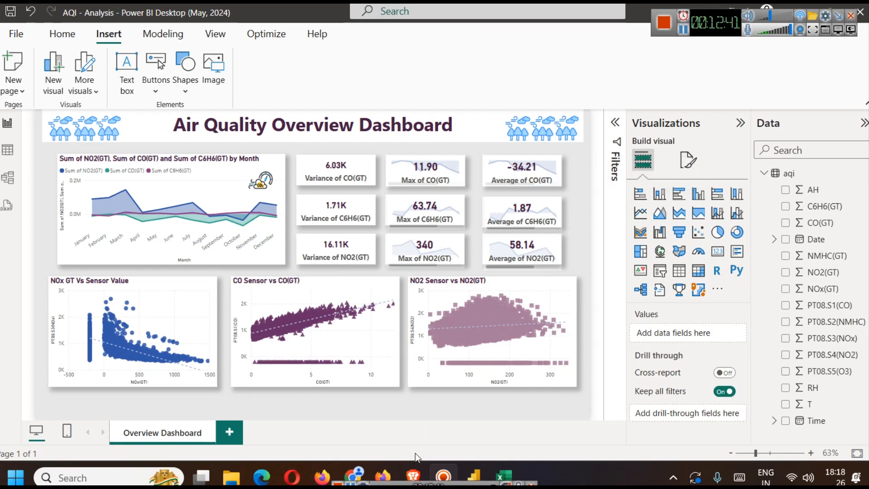
- Review the AQI Analysis and Missing Data Analysis sections of the dashboard ideas article in the Brave browser and return to Power BI
{"action": "left_click", "coordinate": [412, 475]}
{"action": "scroll", "coordinate": [394, 247], "scroll_direction": "down", "scroll_amount": 3}
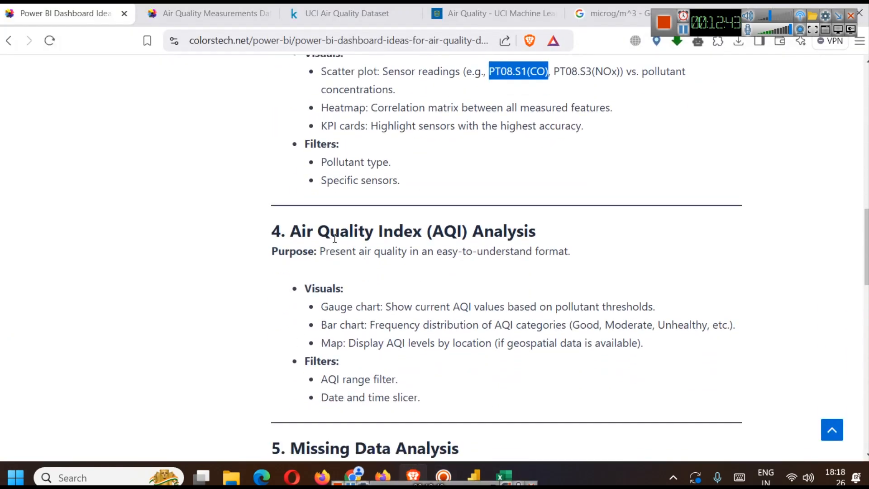
{"action": "scroll", "coordinate": [385, 244], "scroll_direction": "down", "scroll_amount": 2}
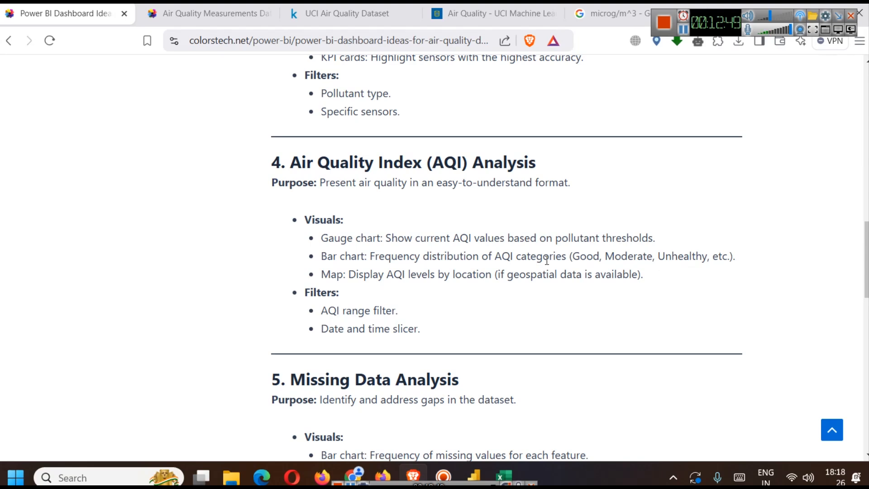
{"action": "scroll", "coordinate": [440, 232], "scroll_direction": "down", "scroll_amount": 3}
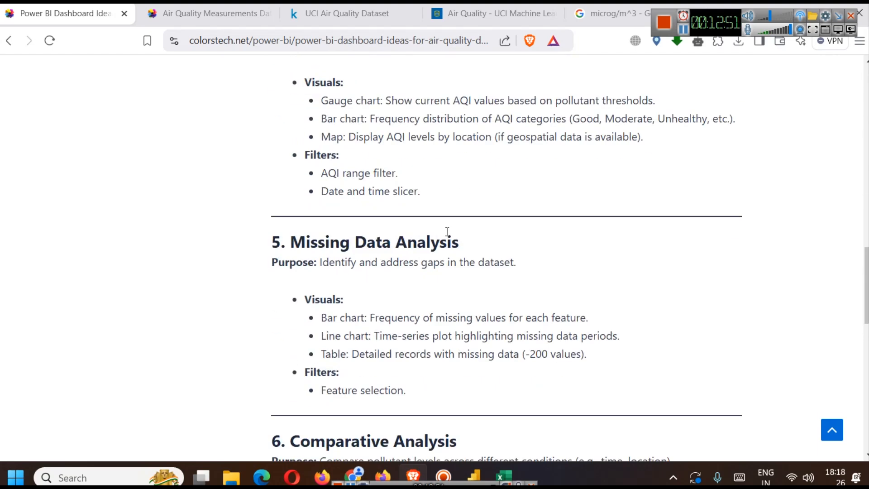
{"action": "scroll", "coordinate": [476, 219], "scroll_direction": "up", "scroll_amount": 2}
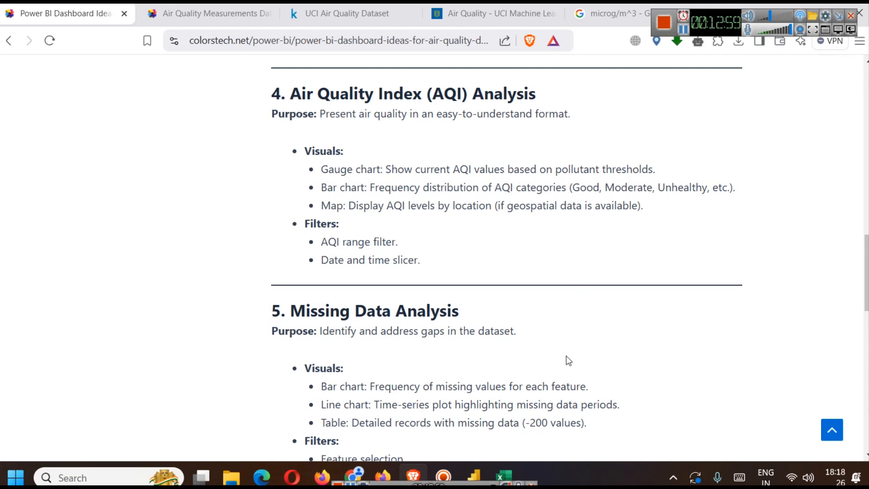
{"action": "left_click", "coordinate": [474, 476]}
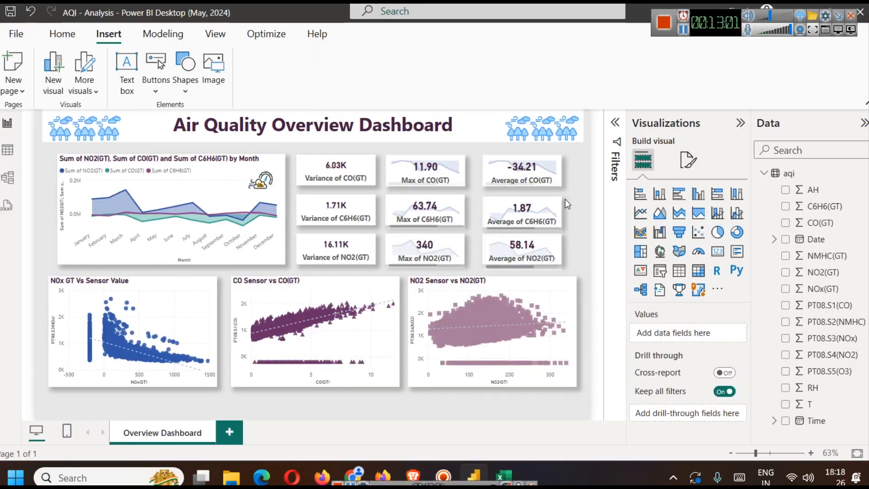